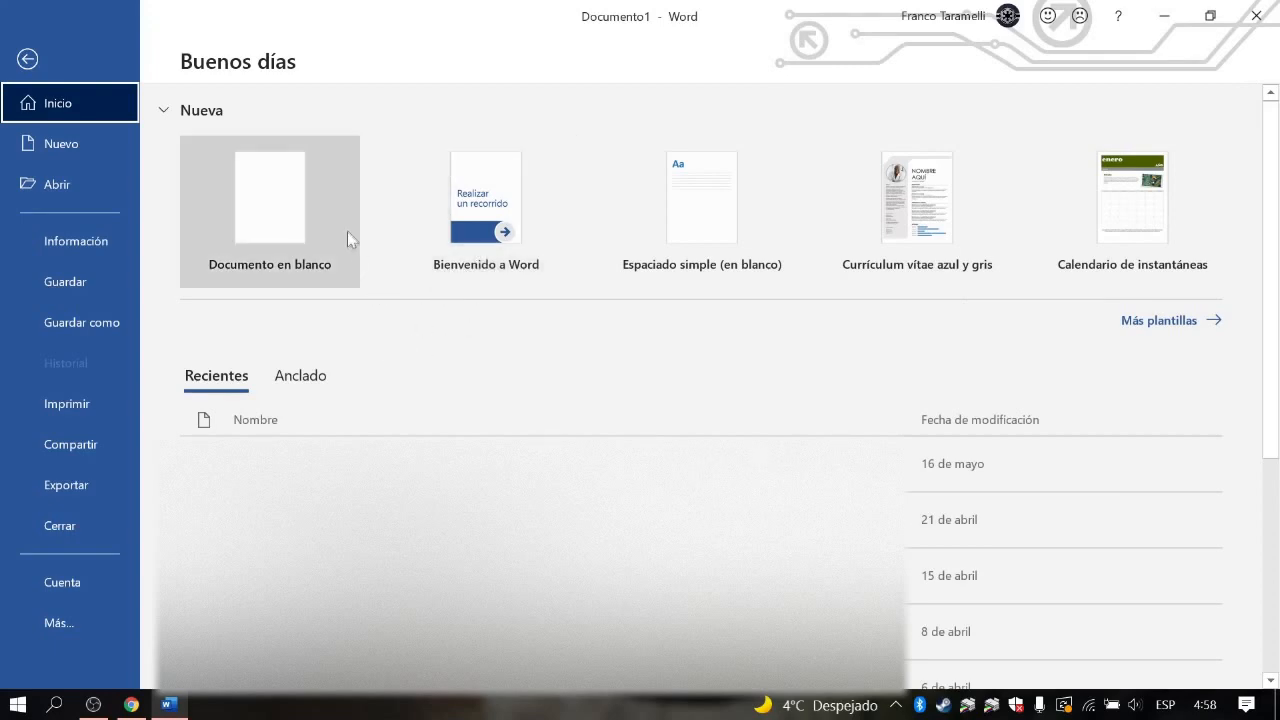
Create a blank document and dismiss the Office licence warning.
{"action": "left_click", "coordinate": [288, 183]}
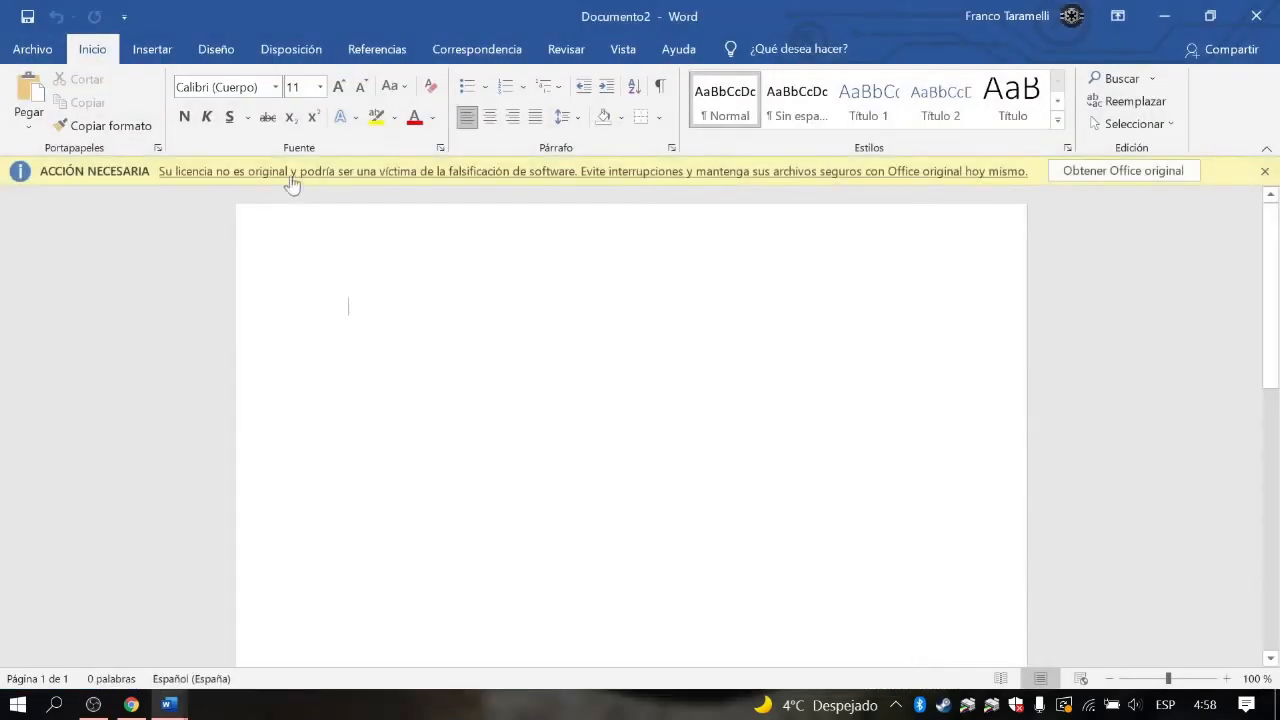
{"action": "left_click", "coordinate": [1264, 172]}
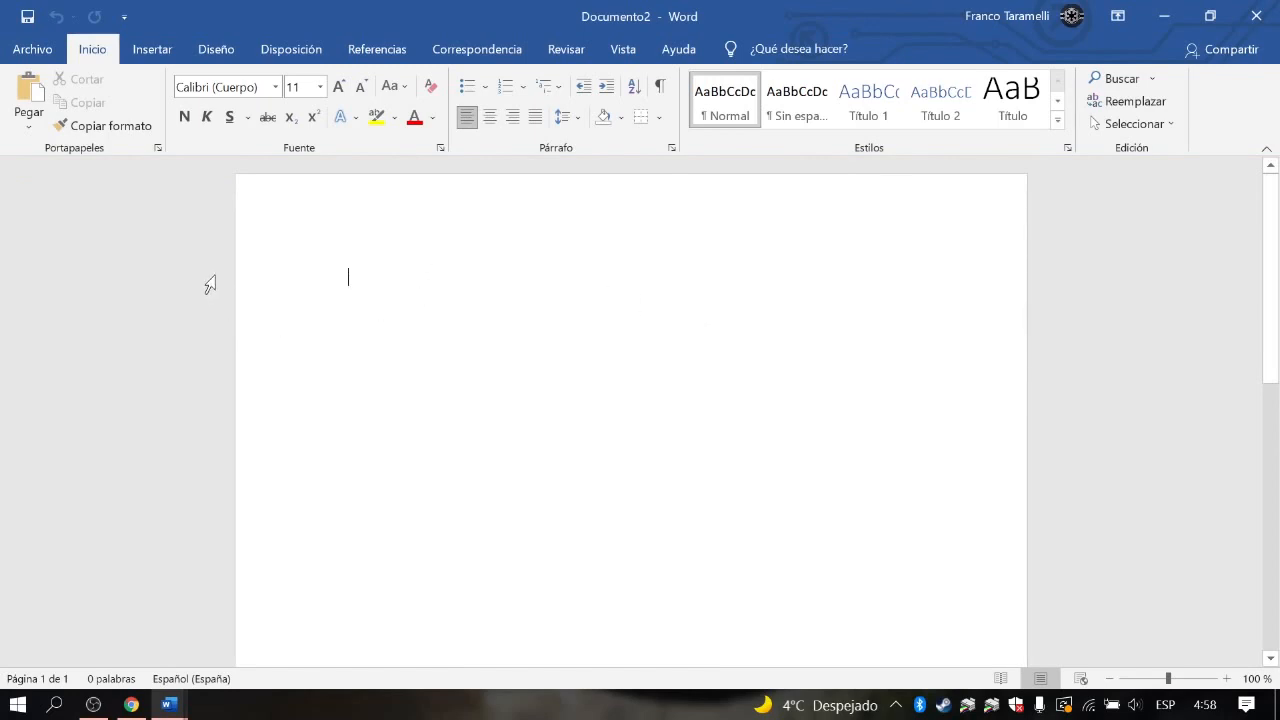
{"action": "scroll", "coordinate": [631, 410], "scroll_direction": "down", "scroll_amount": 2}
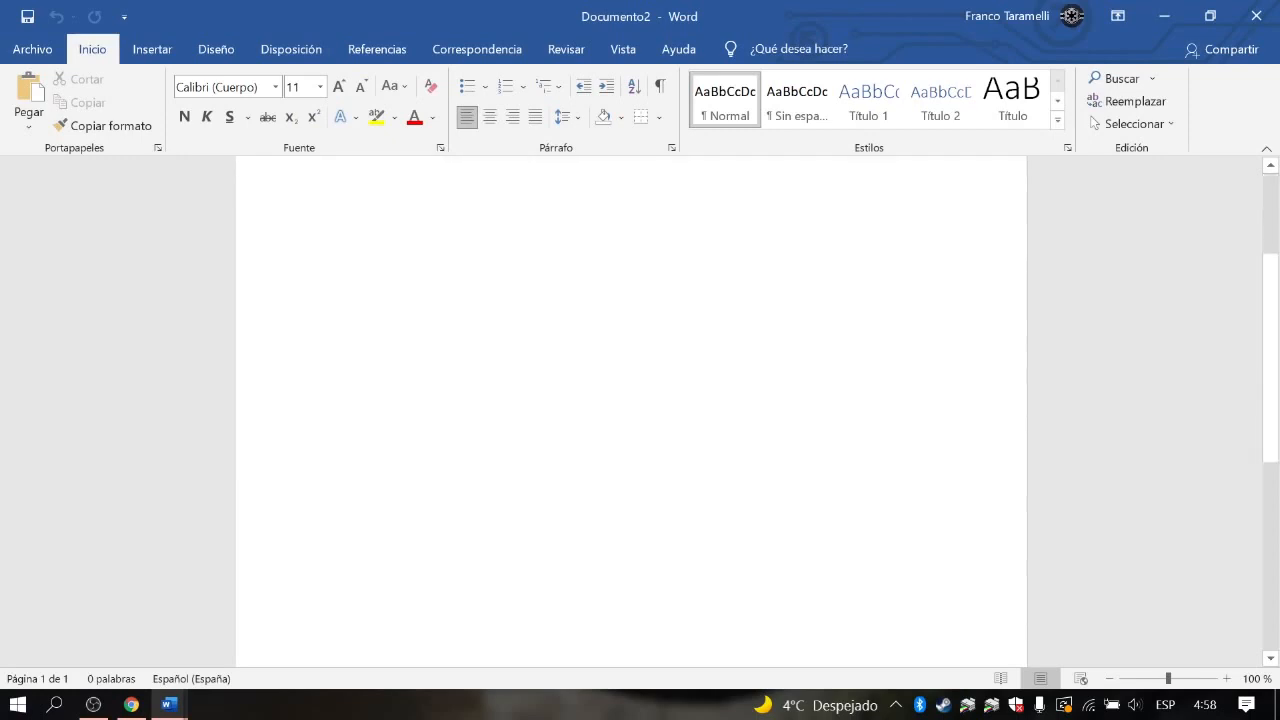
{"action": "scroll", "coordinate": [389, 386], "scroll_direction": "up", "scroll_amount": 2}
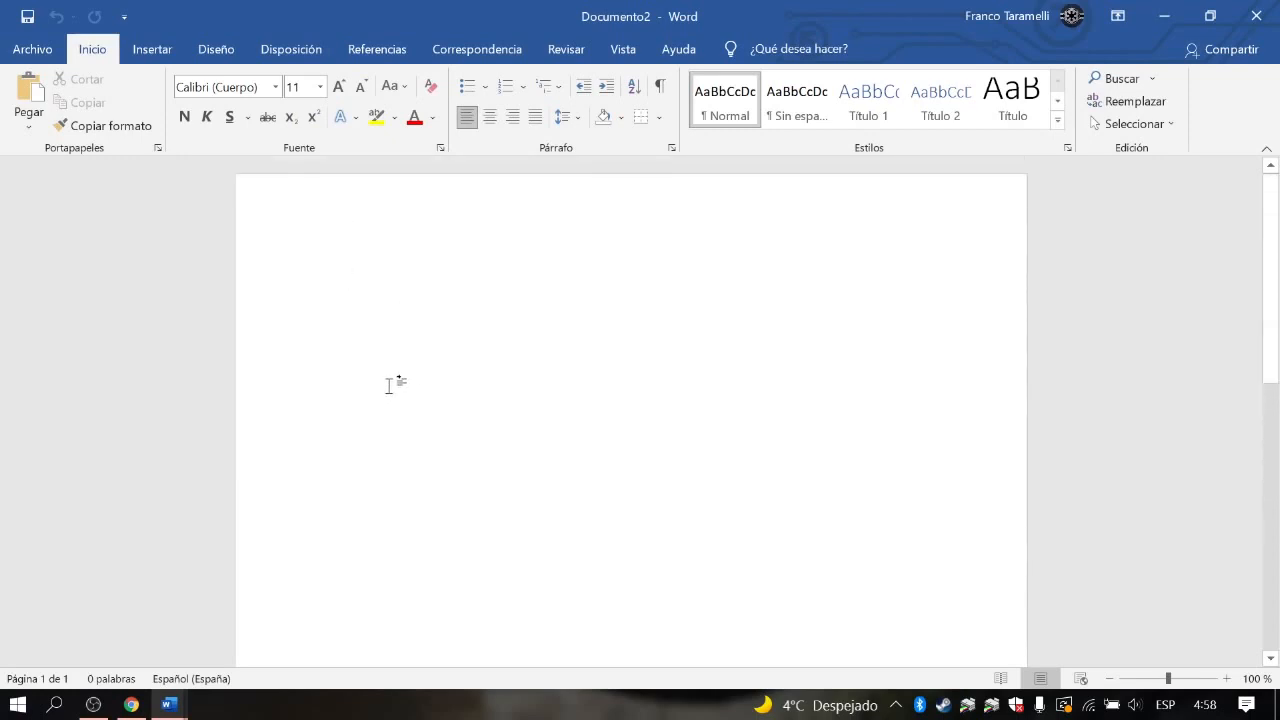
{"action": "scroll", "coordinate": [389, 386], "scroll_direction": "down", "scroll_amount": 2}
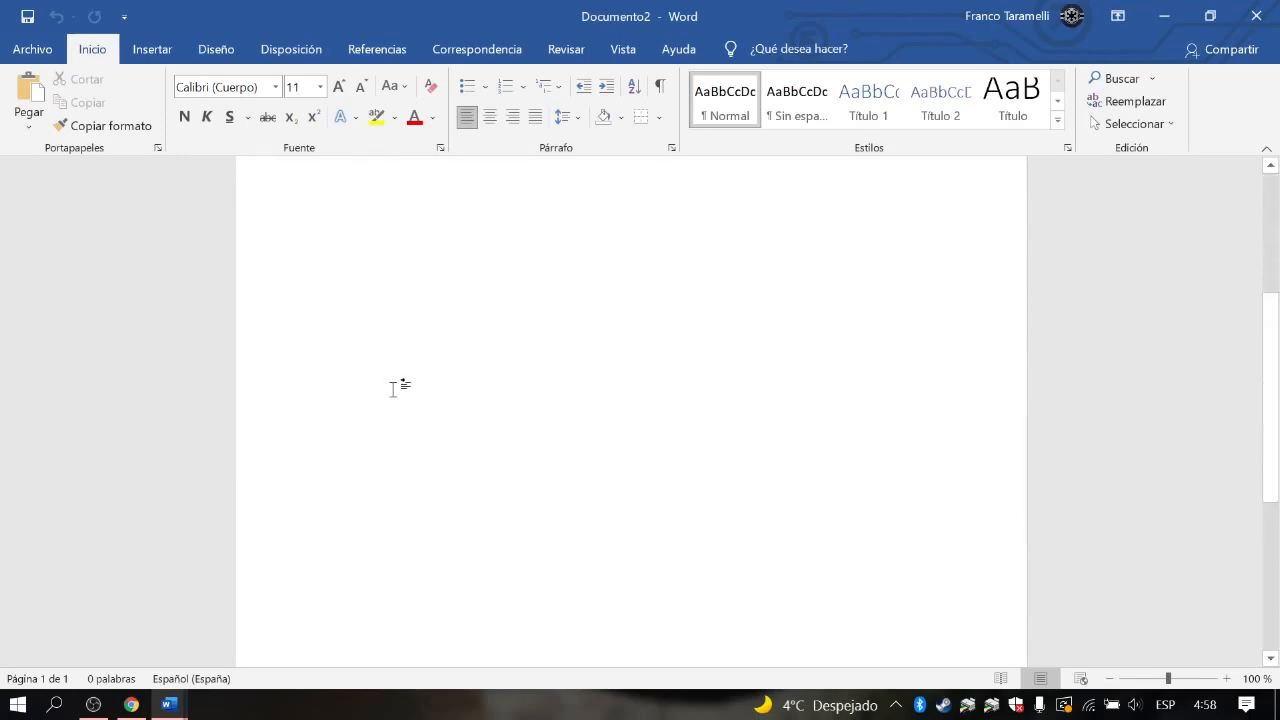
{"action": "scroll", "coordinate": [389, 386], "scroll_direction": "up", "scroll_amount": 2}
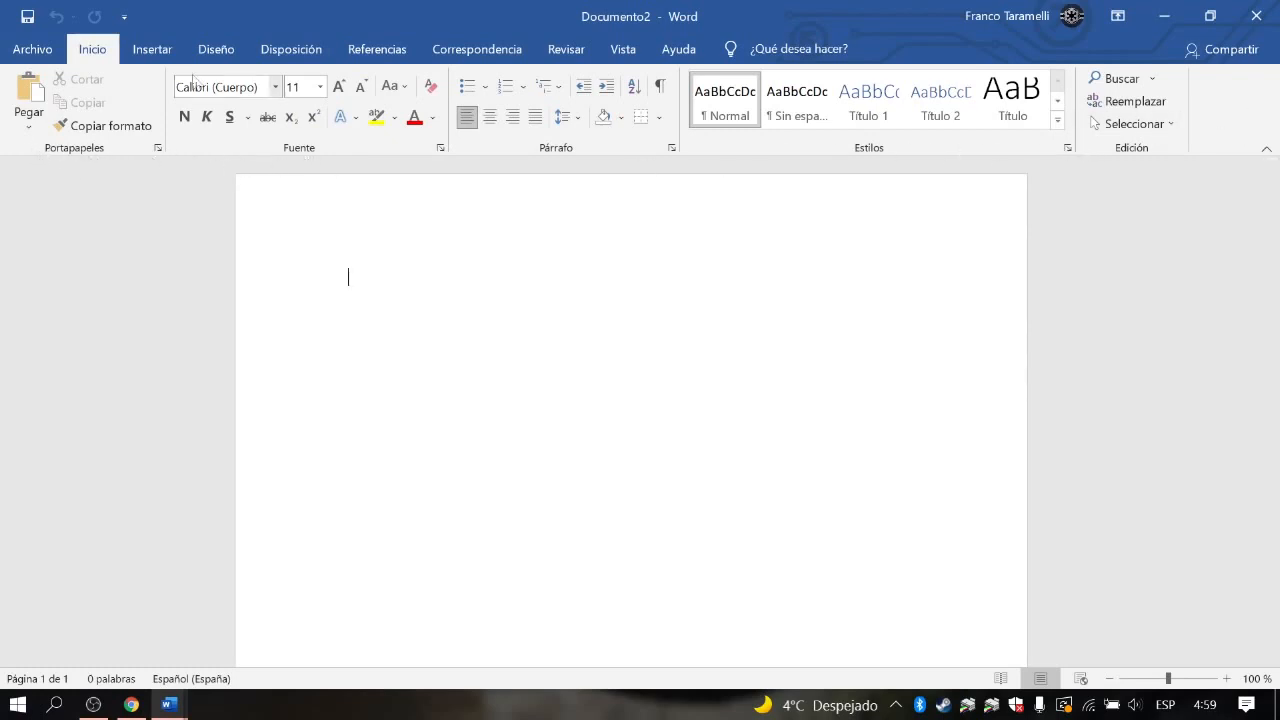
{"action": "left_click", "coordinate": [275, 87]}
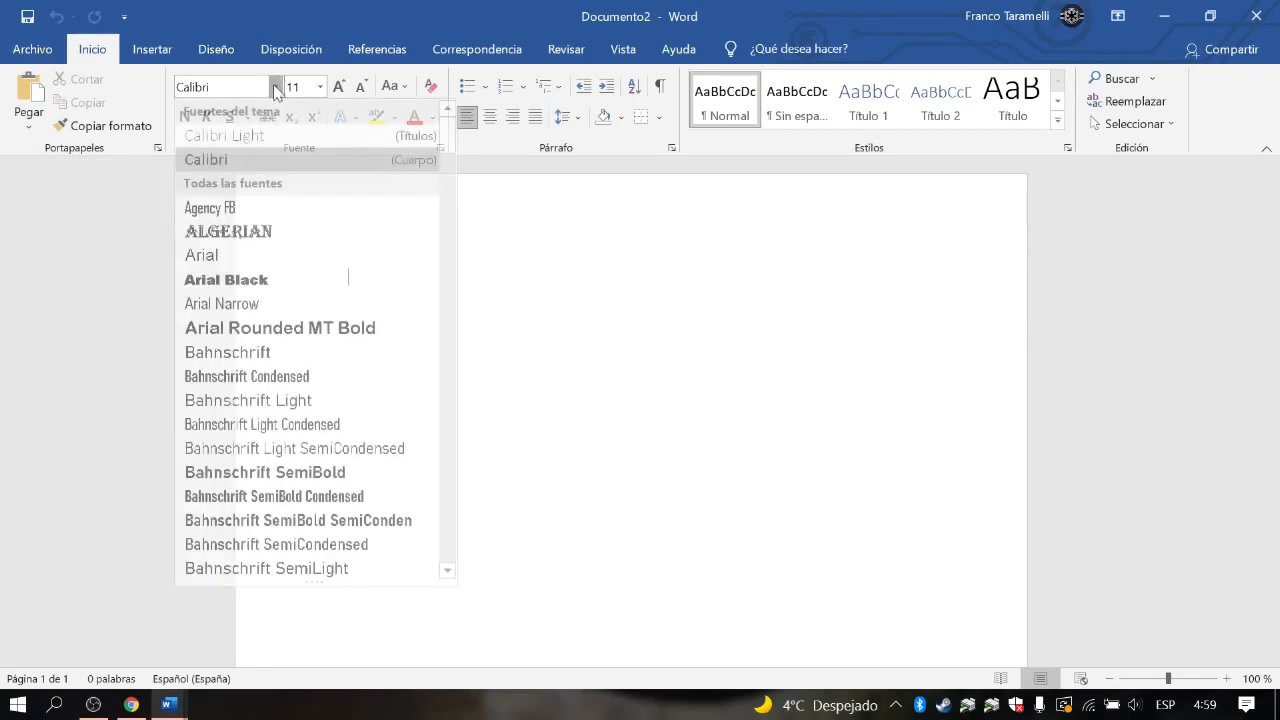
{"action": "left_click", "coordinate": [275, 87]}
{"action": "left_click", "coordinate": [275, 87]}
{"action": "left_click", "coordinate": [275, 87]}
{"action": "left_click", "coordinate": [320, 87]}
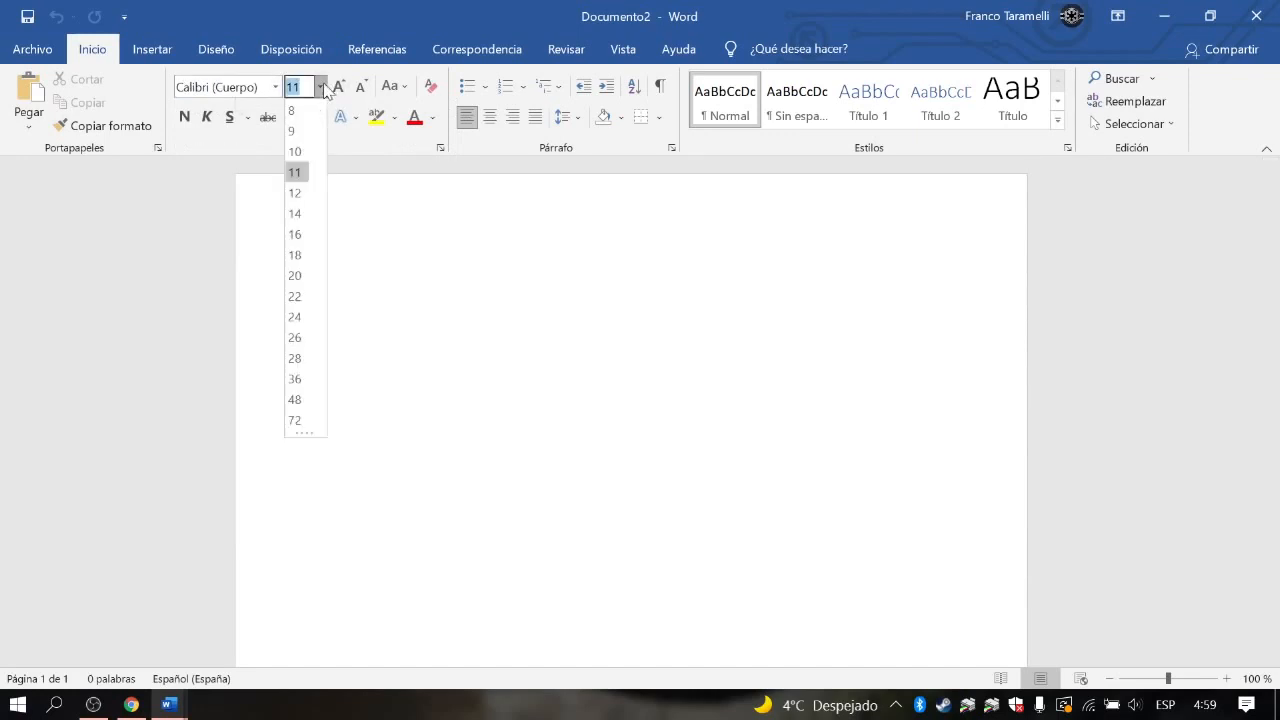
{"action": "left_click", "coordinate": [320, 87]}
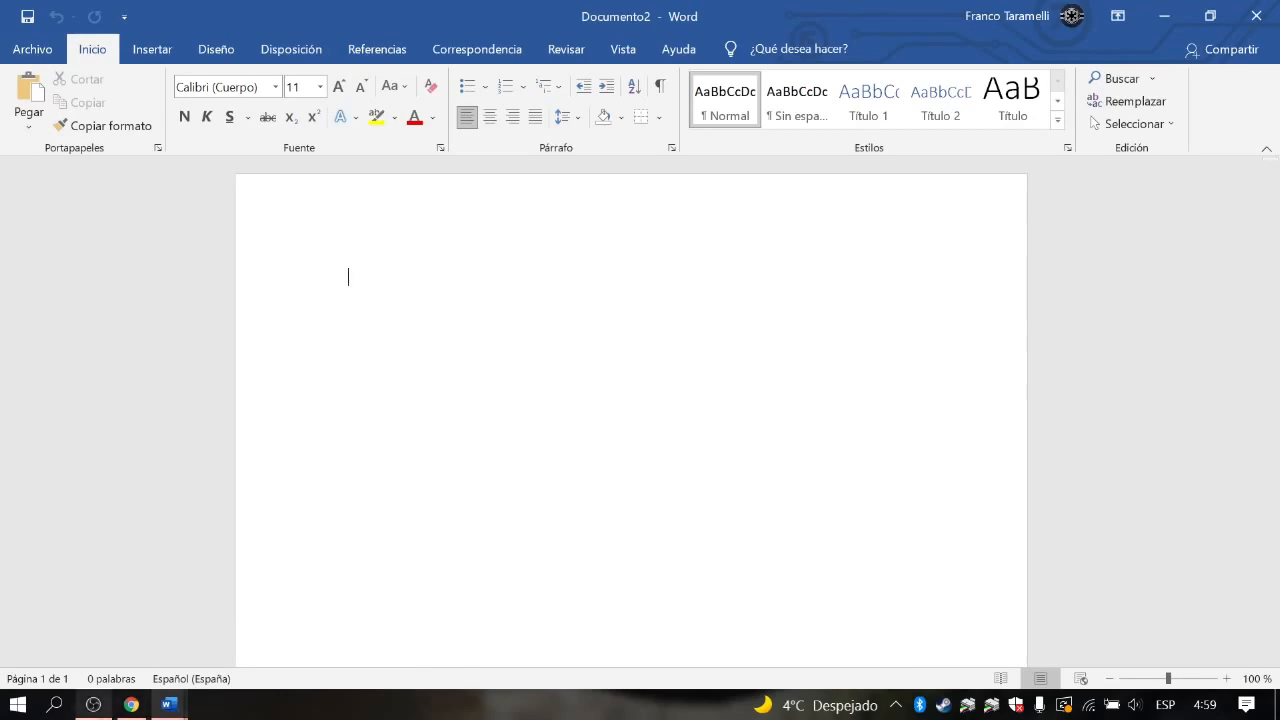
Switch to Chrome and copy the three body paragraphs on global coronavirus cases from the RTVE article.
{"action": "left_click", "coordinate": [130, 702]}
{"action": "scroll", "coordinate": [260, 320], "scroll_direction": "down", "scroll_amount": 1}
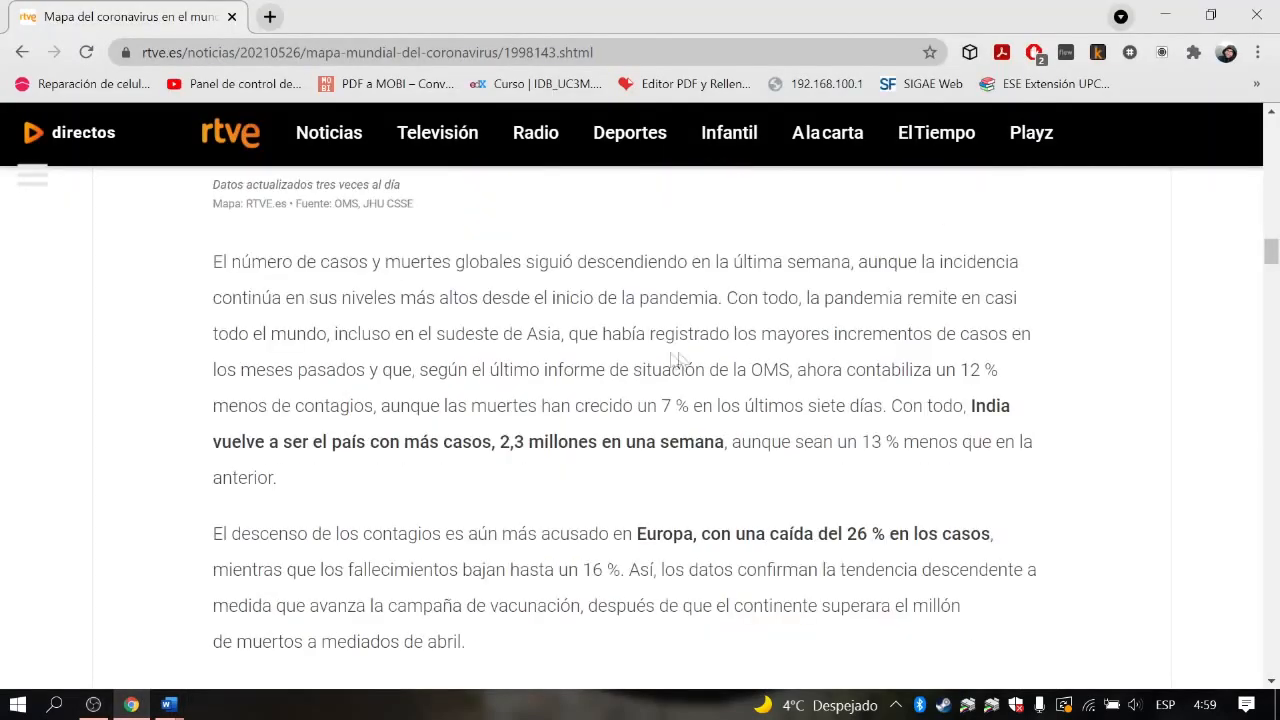
{"action": "left_click_drag", "start_coordinate": [213, 261], "coordinate": [734, 411]}
{"action": "key", "text": "ctrl+c"}
{"action": "scroll", "coordinate": [633, 370], "scroll_direction": "down", "scroll_amount": 4}
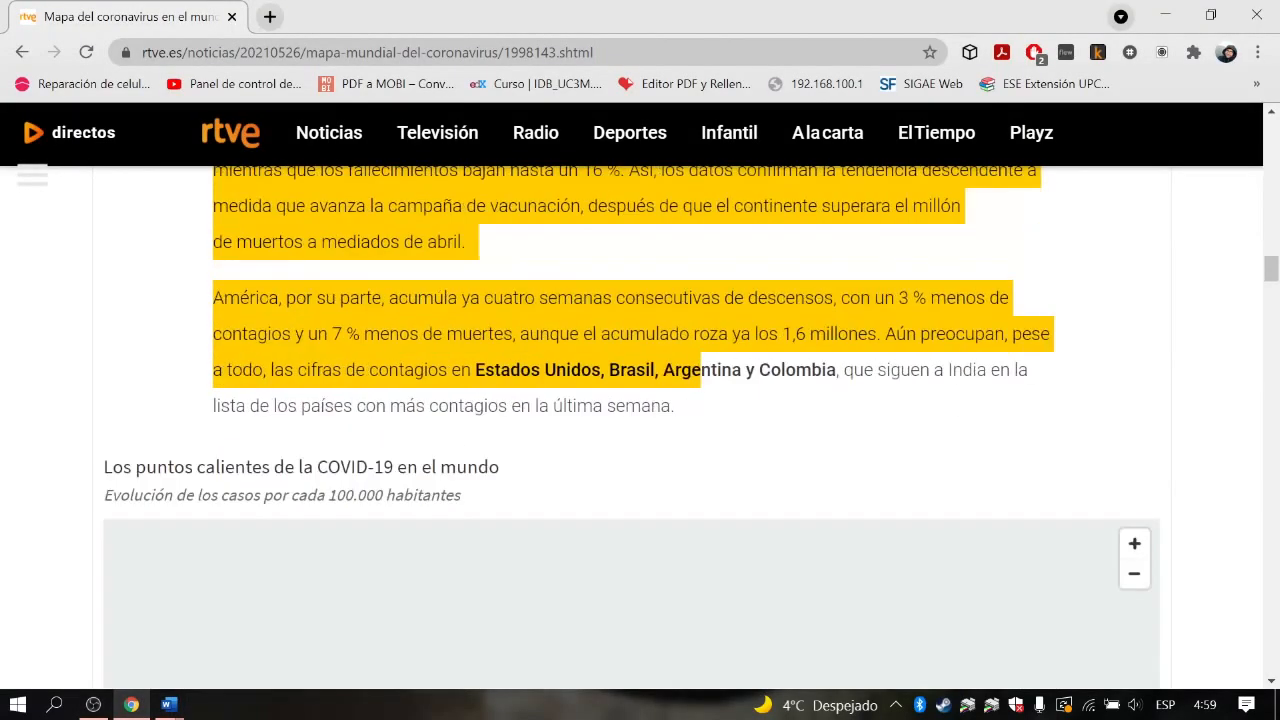
{"action": "scroll", "coordinate": [737, 420], "scroll_direction": "up", "scroll_amount": 2}
{"action": "scroll", "coordinate": [627, 366], "scroll_direction": "up", "scroll_amount": 2}
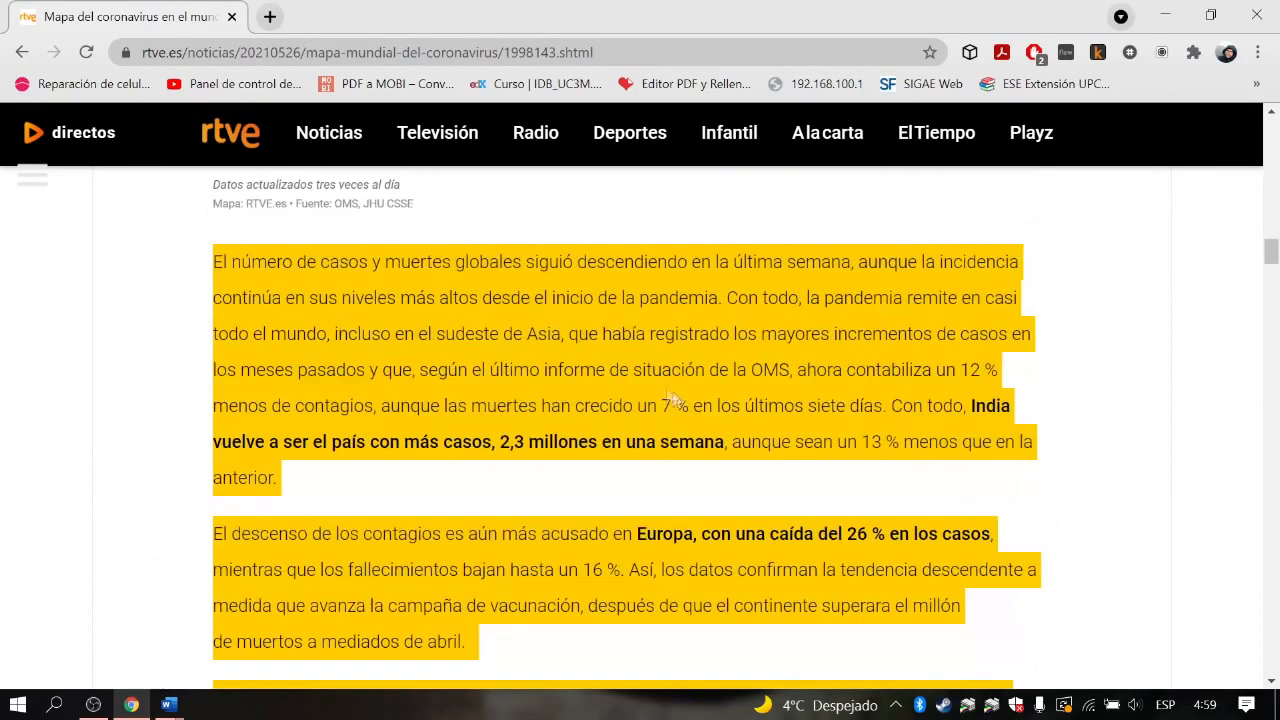
{"action": "right_click", "coordinate": [666, 319]}
{"action": "left_click", "coordinate": [700, 332]}
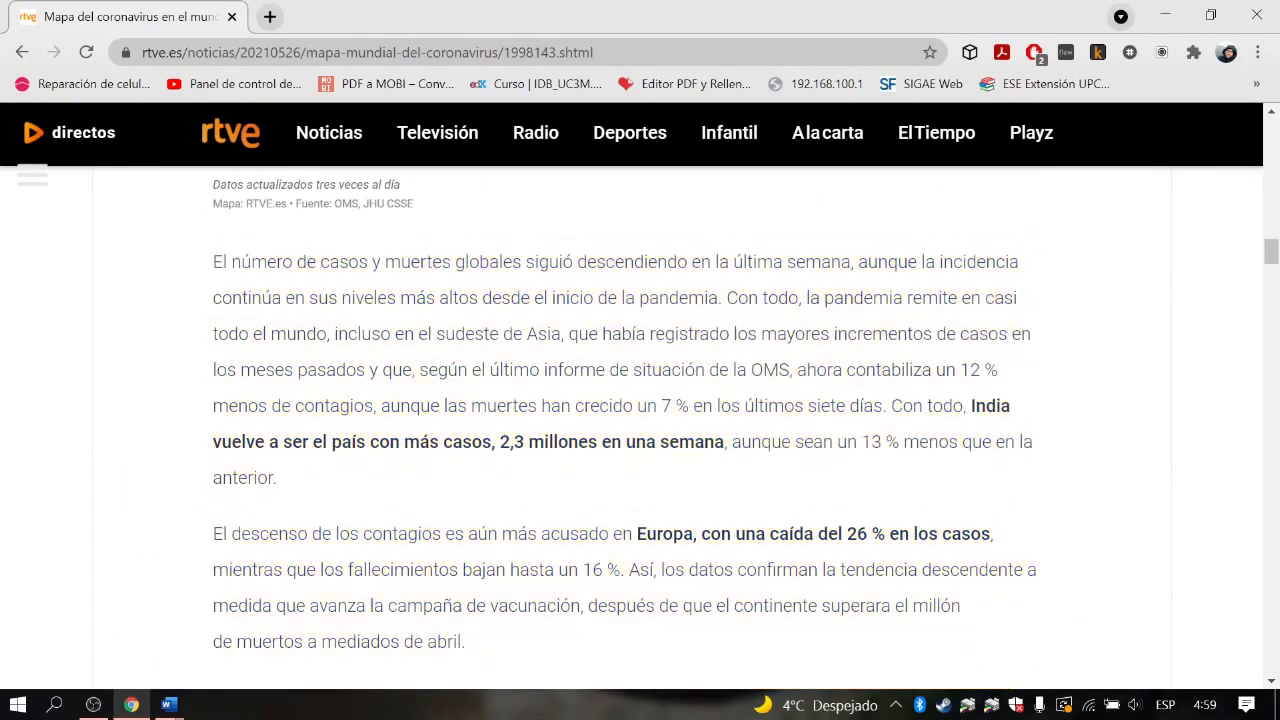
Switch to Documento2 in Word and paste the copied article paragraphs, keeping text only.
{"action": "mouse_move", "coordinate": [168, 704]}
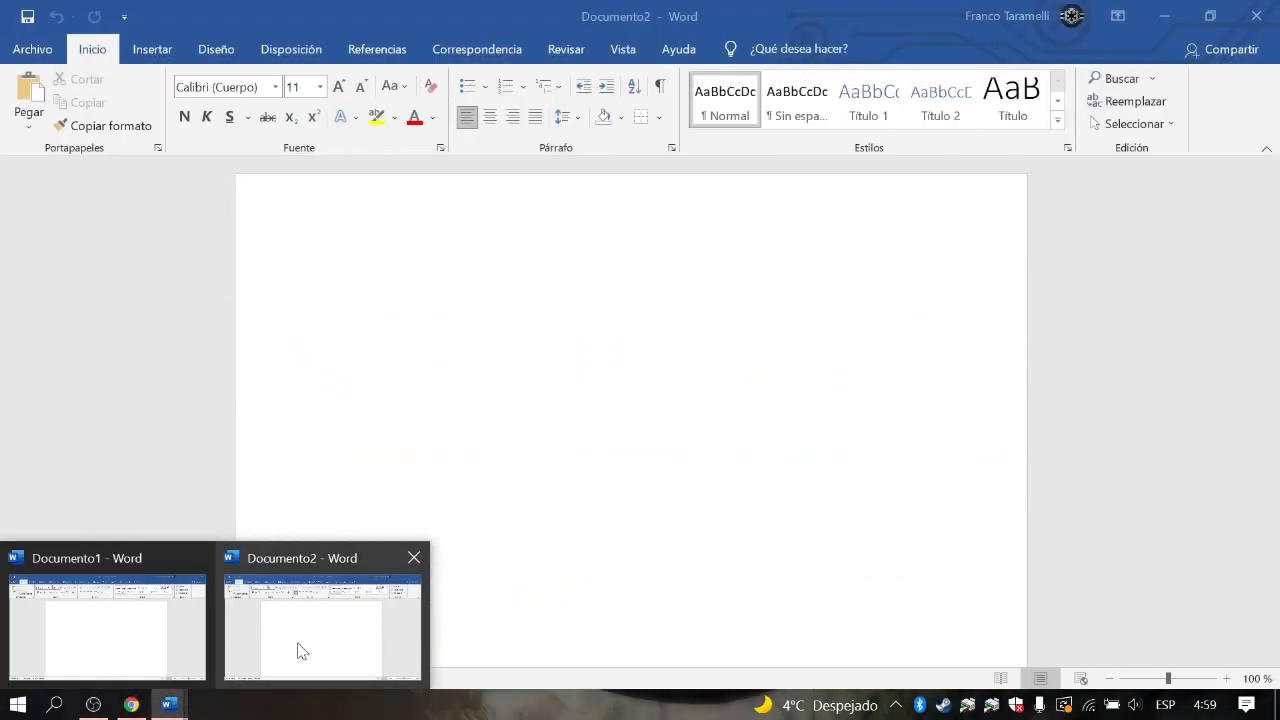
{"action": "left_click", "coordinate": [292, 652]}
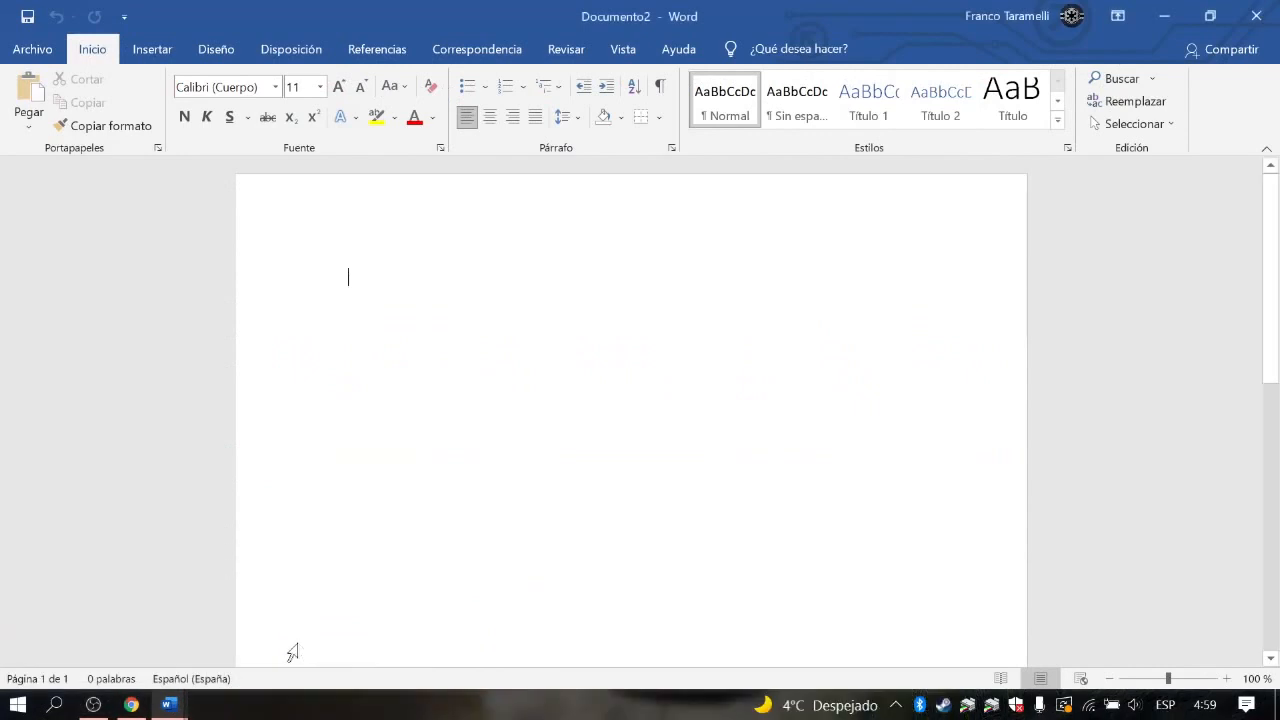
{"action": "right_click", "coordinate": [385, 276]}
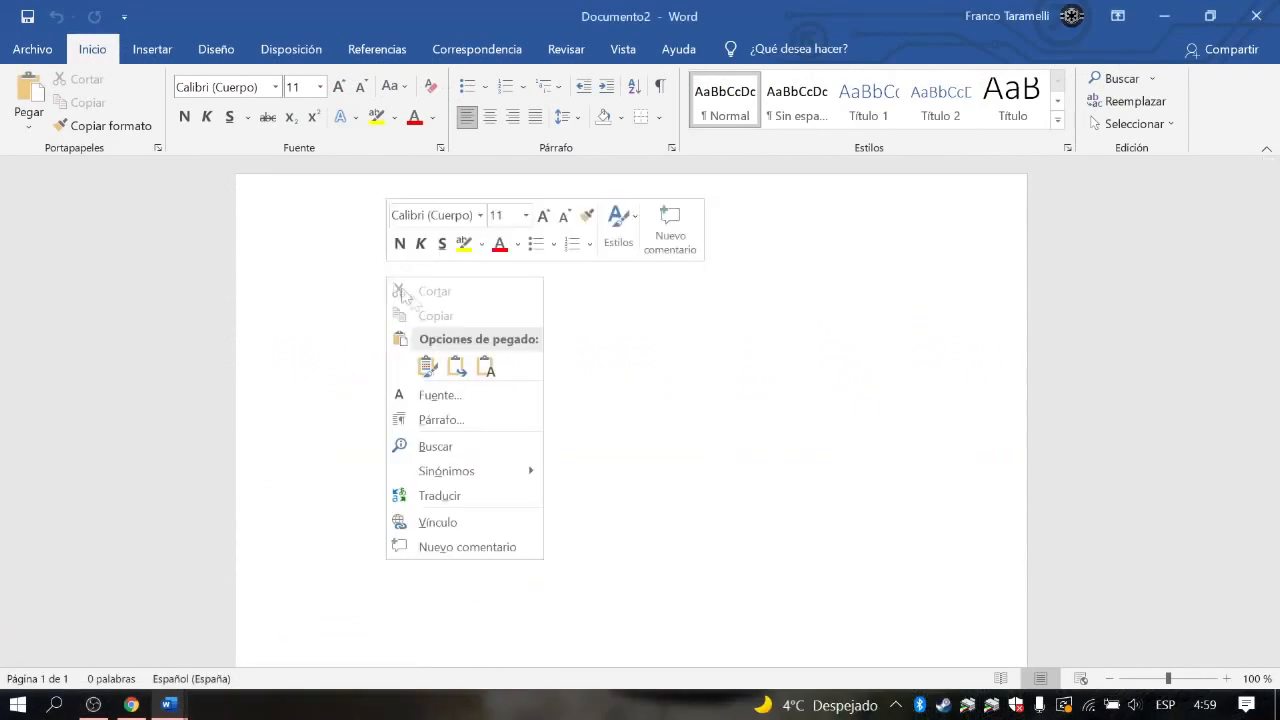
{"action": "left_click", "coordinate": [423, 374]}
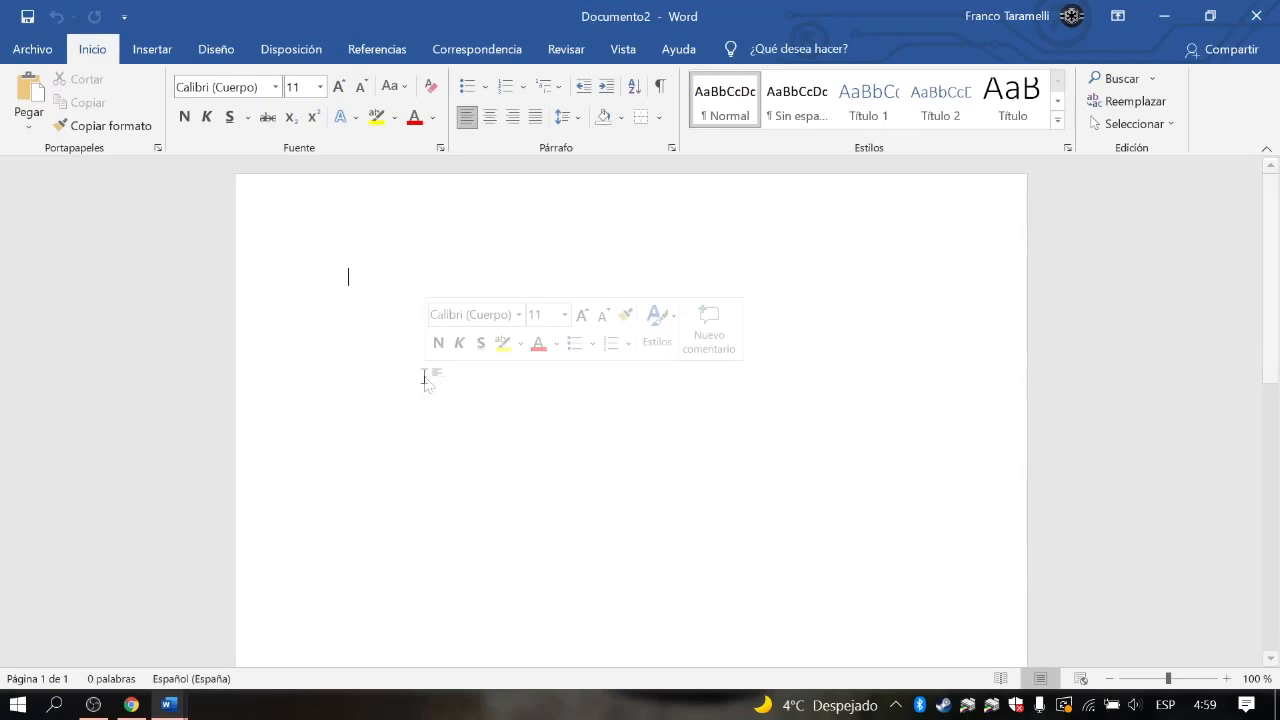
{"action": "right_click", "coordinate": [424, 376]}
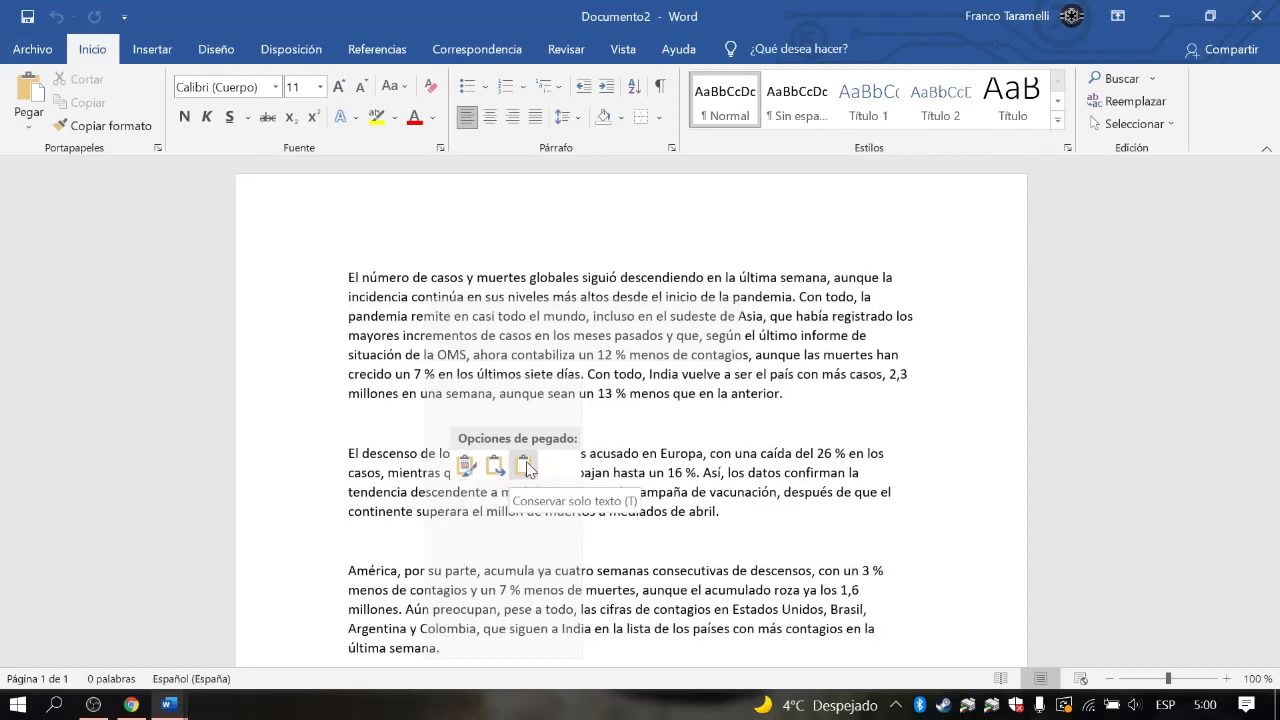
{"action": "left_click", "coordinate": [526, 468]}
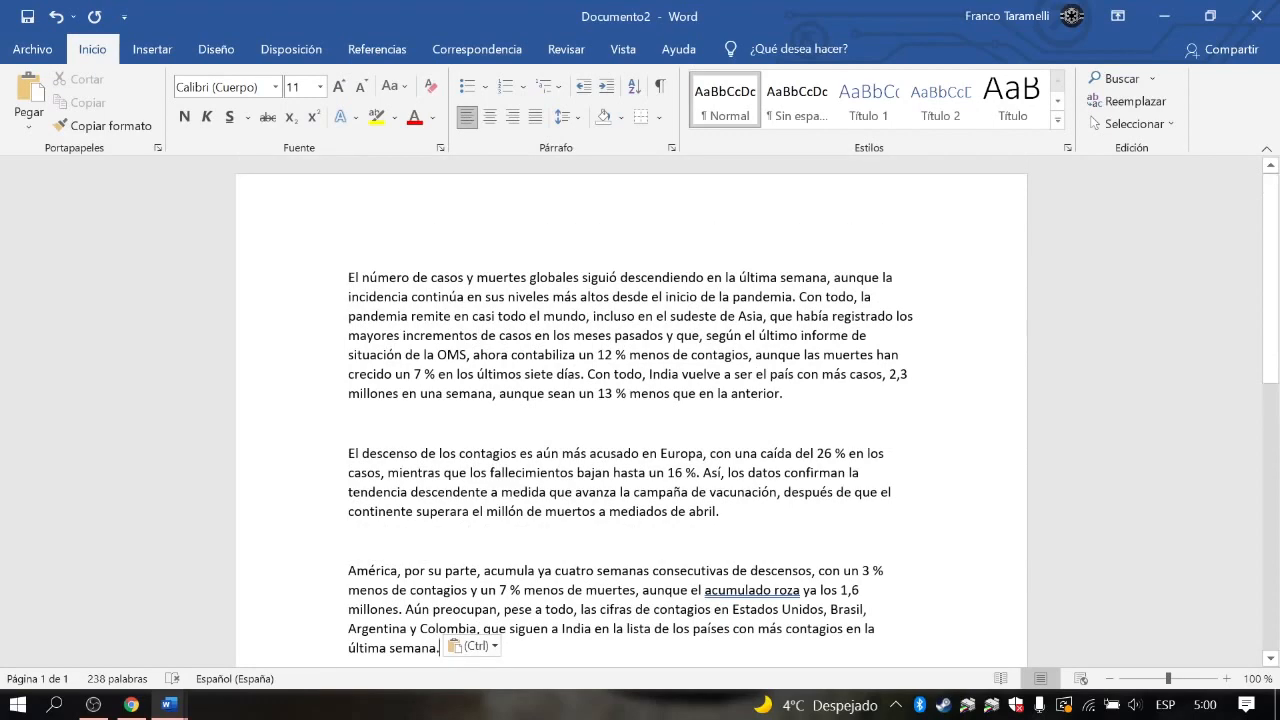
Select all three pasted paragraphs line by line and clear the selection.
{"action": "scroll", "coordinate": [841, 563], "scroll_direction": "down", "scroll_amount": 3}
{"action": "scroll", "coordinate": [841, 563], "scroll_direction": "up", "scroll_amount": 3}
{"action": "scroll", "coordinate": [631, 407], "scroll_direction": "down", "scroll_amount": 1}
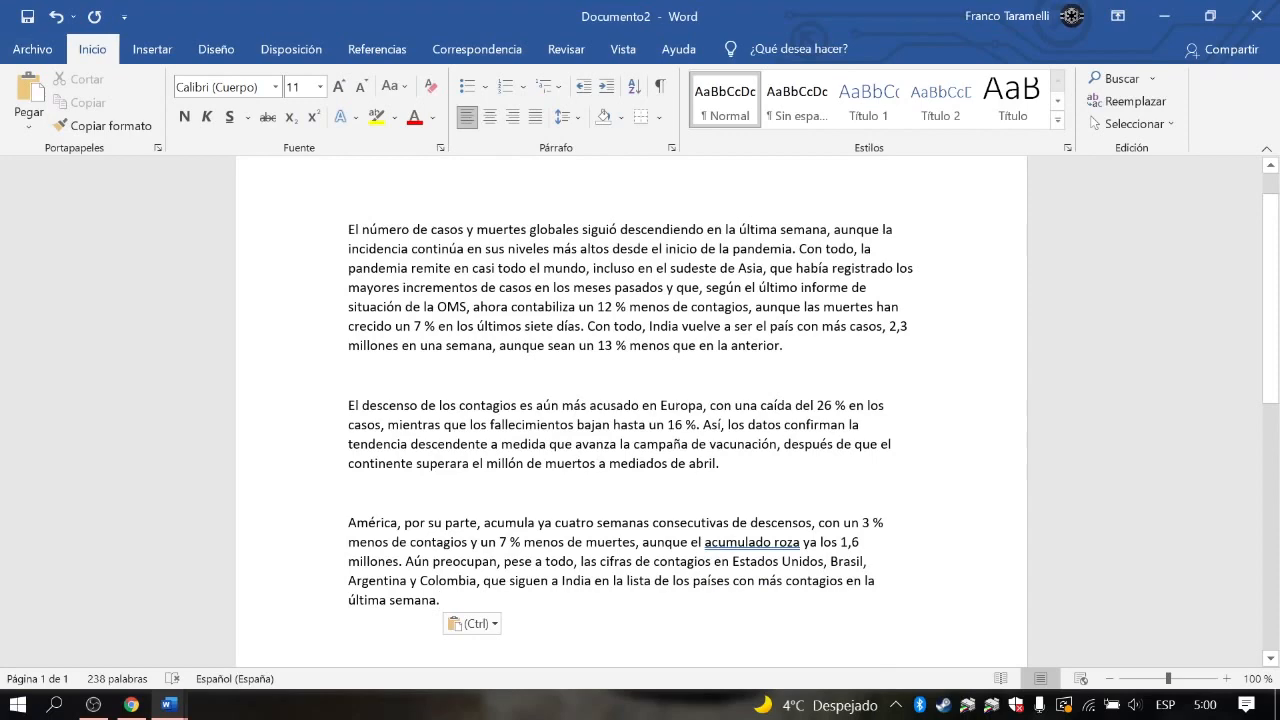
{"action": "scroll", "coordinate": [631, 407], "scroll_direction": "up", "scroll_amount": 1}
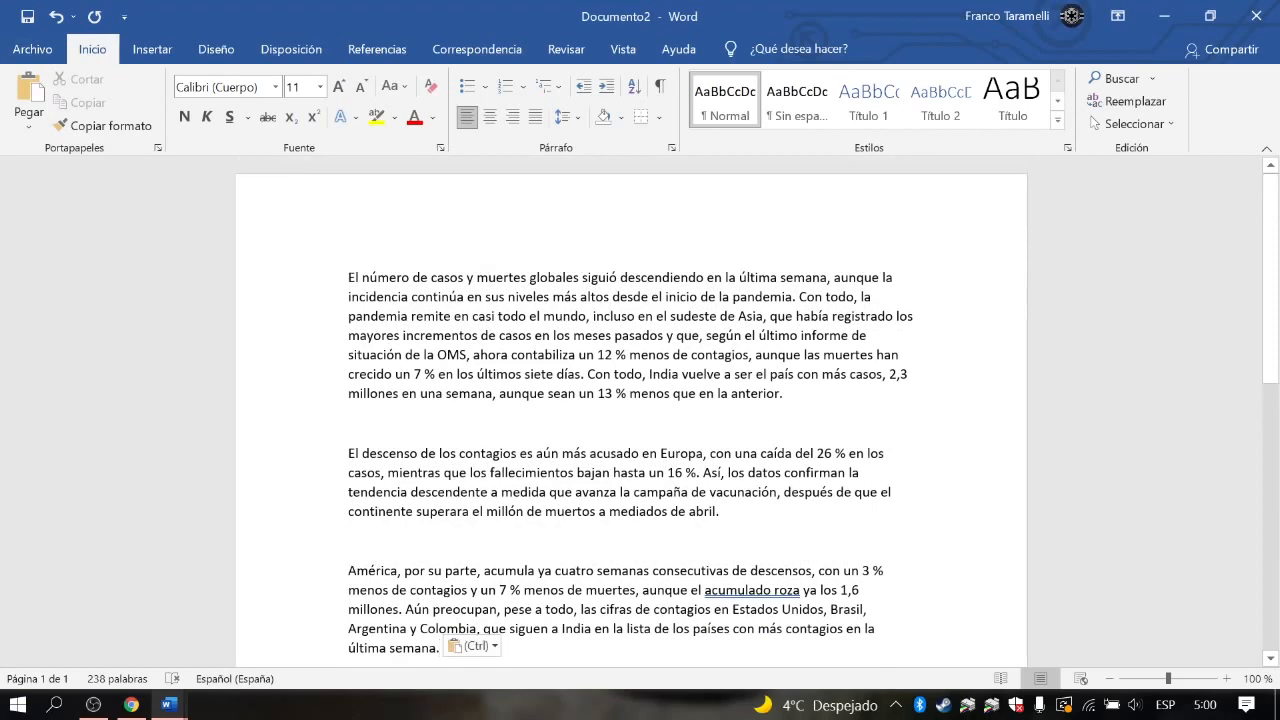
{"action": "scroll", "coordinate": [631, 407], "scroll_direction": "down", "scroll_amount": 1}
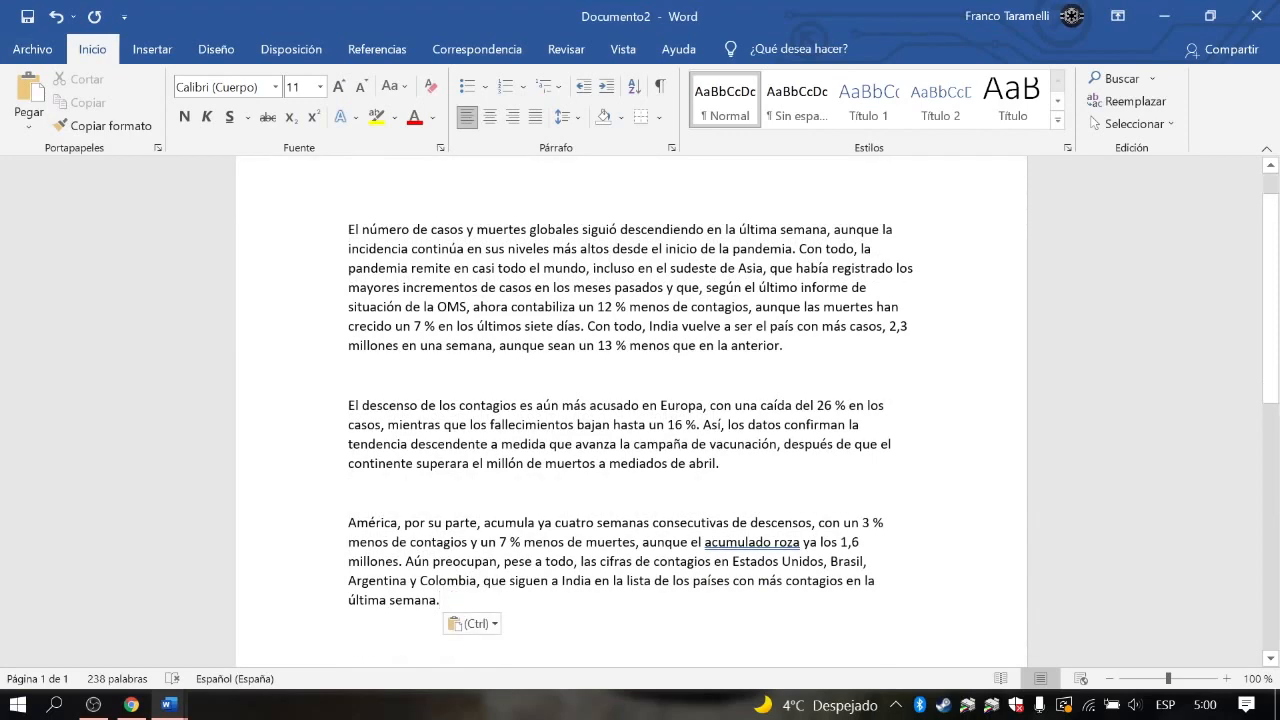
{"action": "key", "text": "shift+Down"}
{"action": "key", "text": "shift+Down"}
{"action": "key", "text": "shift+Down"}
{"action": "key", "text": "shift+Down"}
{"action": "key", "text": "shift+Down"}
{"action": "key", "text": "shift+Down"}
{"action": "key", "text": "shift+Down"}
{"action": "key", "text": "shift+Down"}
{"action": "key", "text": "shift+Down"}
{"action": "key", "text": "shift+Down"}
{"action": "key", "text": "shift+Down"}
{"action": "key", "text": "shift+Down"}
{"action": "key", "text": "shift+Down"}
{"action": "key", "text": "shift+Down"}
{"action": "key", "text": "shift+Down"}
{"action": "key", "text": "shift+Down"}
{"action": "key", "text": "shift+Down"}
{"action": "key", "text": "shift+Down"}
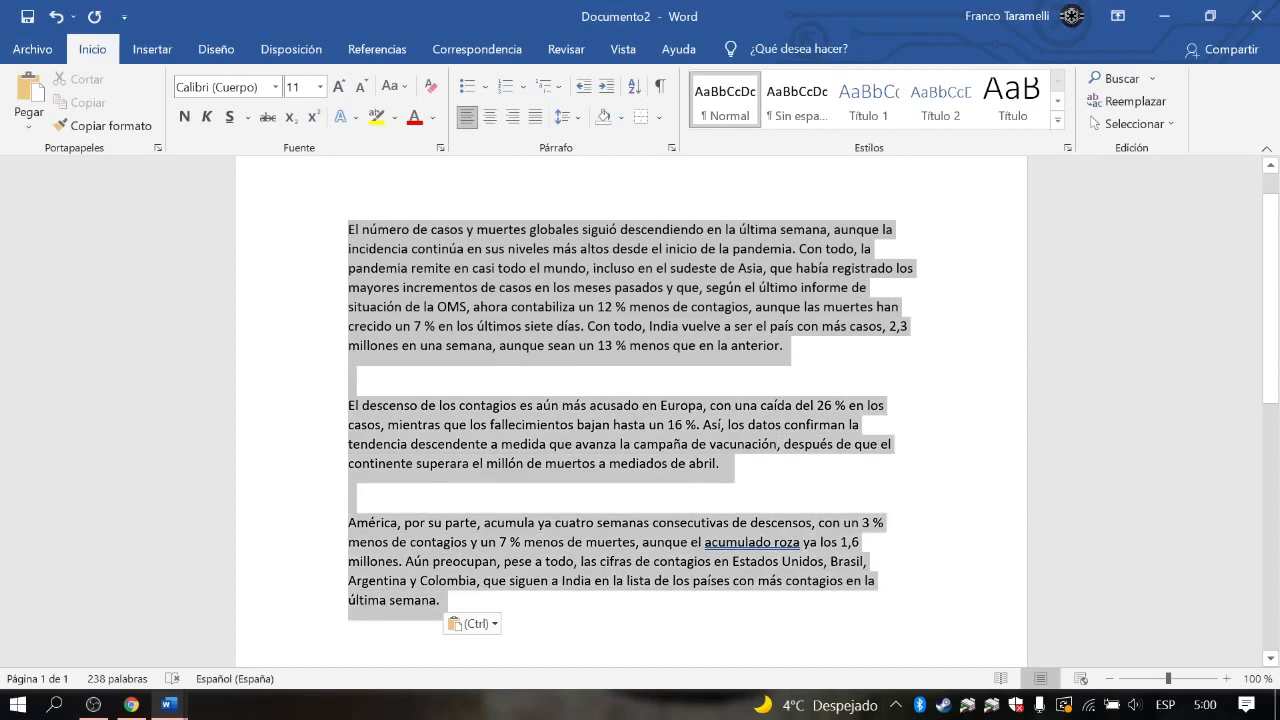
{"action": "left_click", "coordinate": [563, 623]}
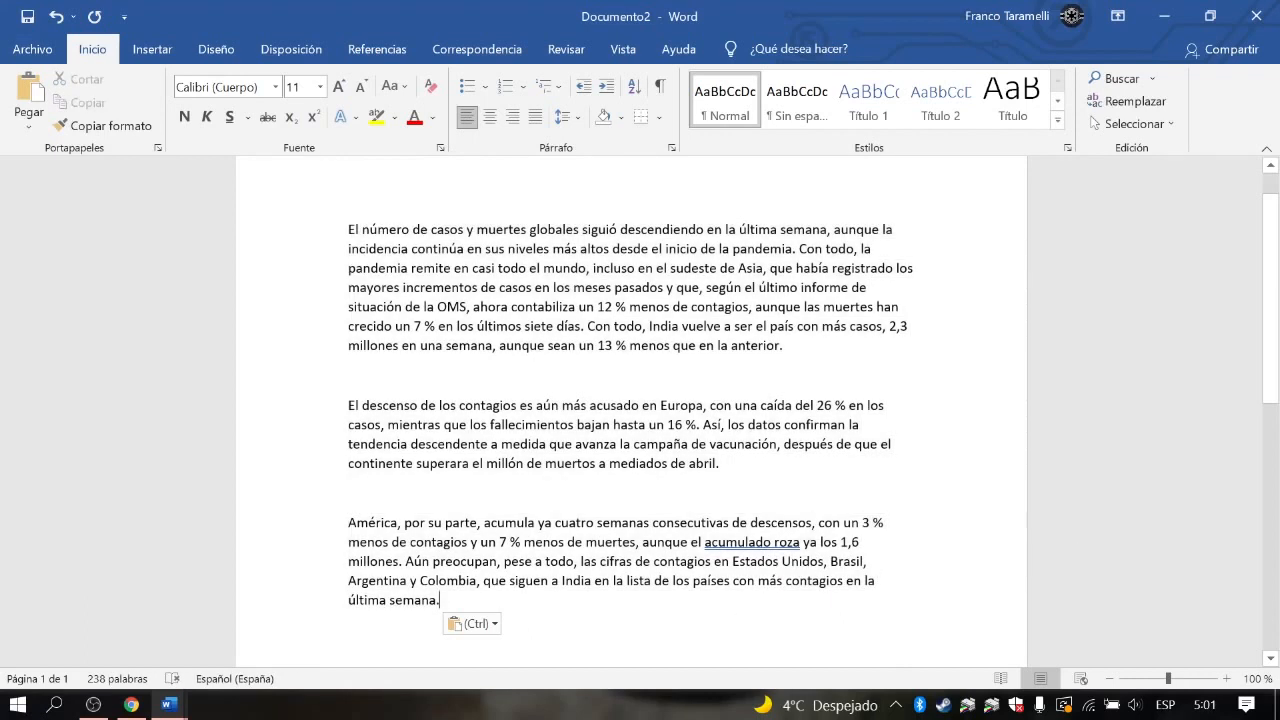
Copy the entire document text, delete it, and paste it back into the document.
{"action": "key", "text": "ctrl+a"}
{"action": "key", "text": "ctrl+c"}
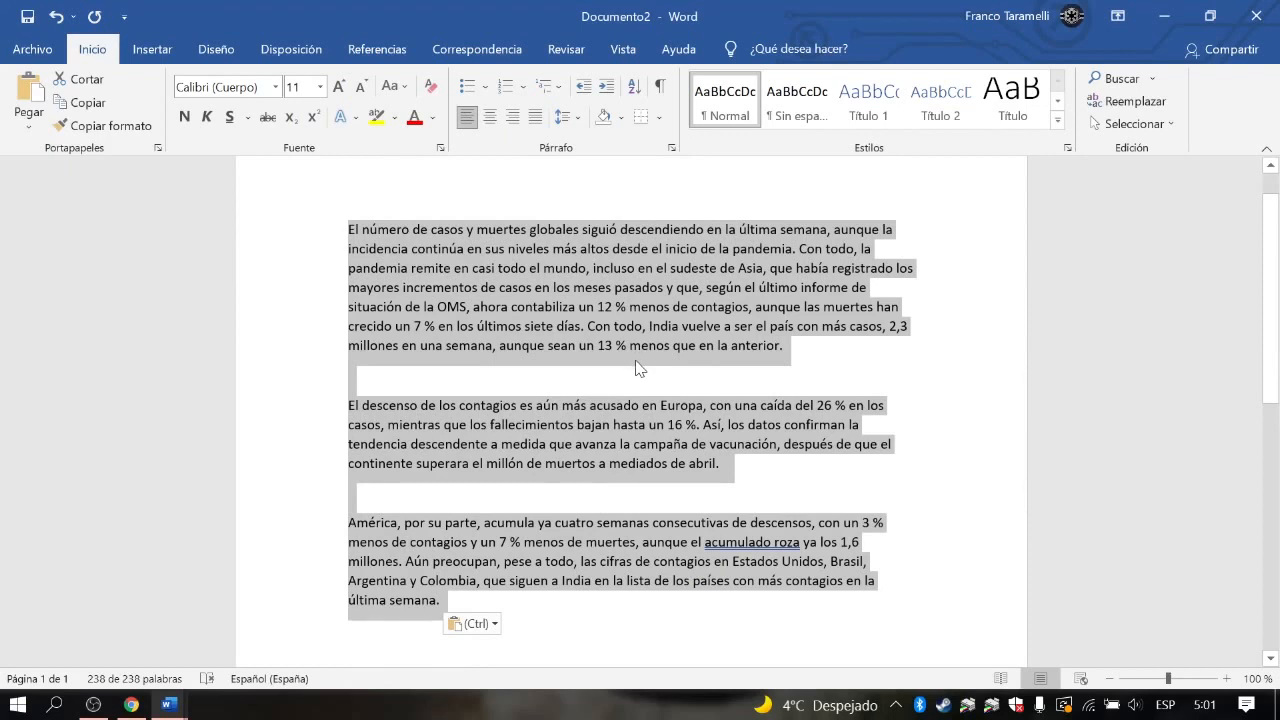
{"action": "key", "text": "Delete"}
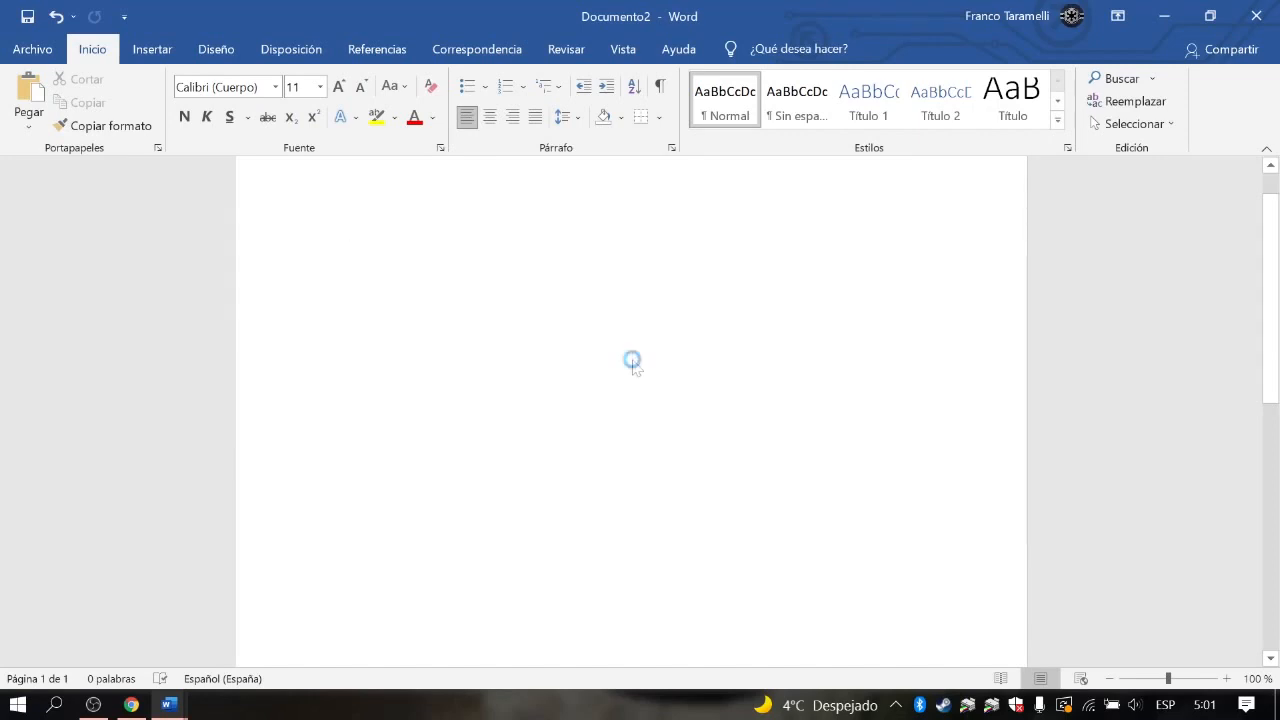
{"action": "key", "text": "ctrl+v"}
Copy the three paragraphs and paste a duplicate on the line below the last paragraph.
{"action": "left_click_drag", "start_coordinate": [445, 612], "coordinate": [288, 224]}
{"action": "key", "text": "ctrl+c"}
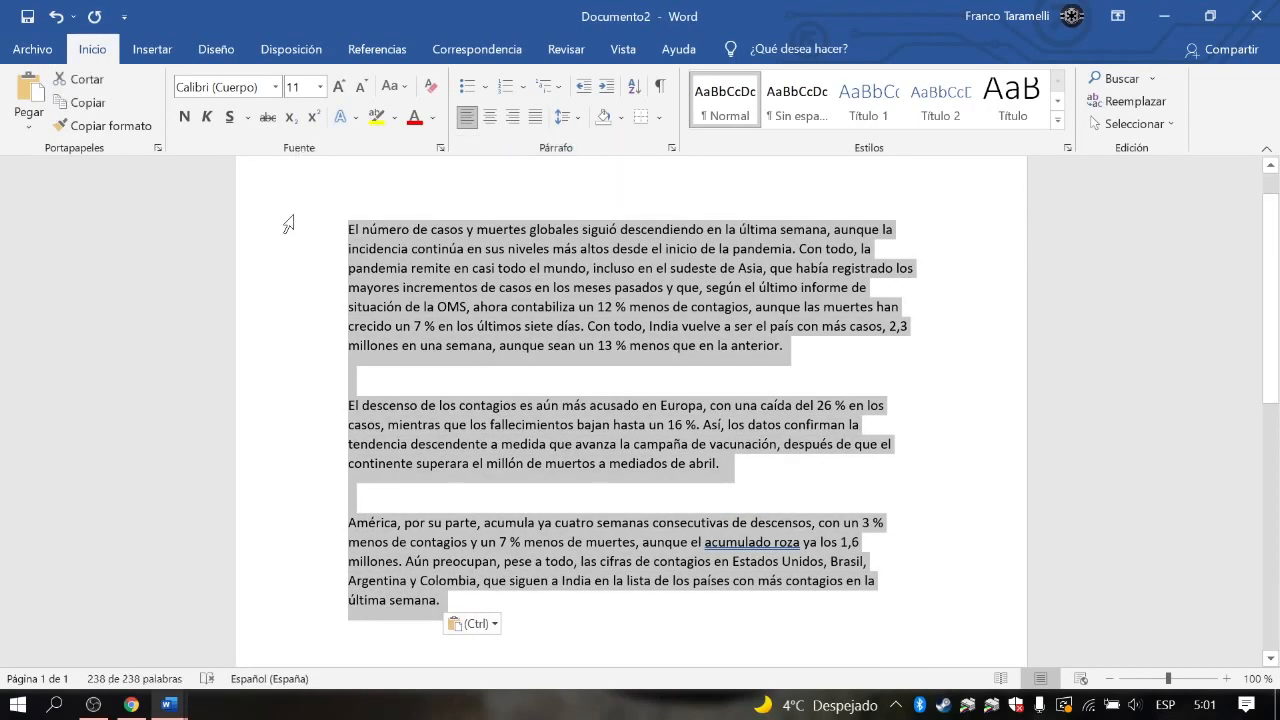
{"action": "scroll", "coordinate": [585, 432], "scroll_direction": "down", "scroll_amount": 4}
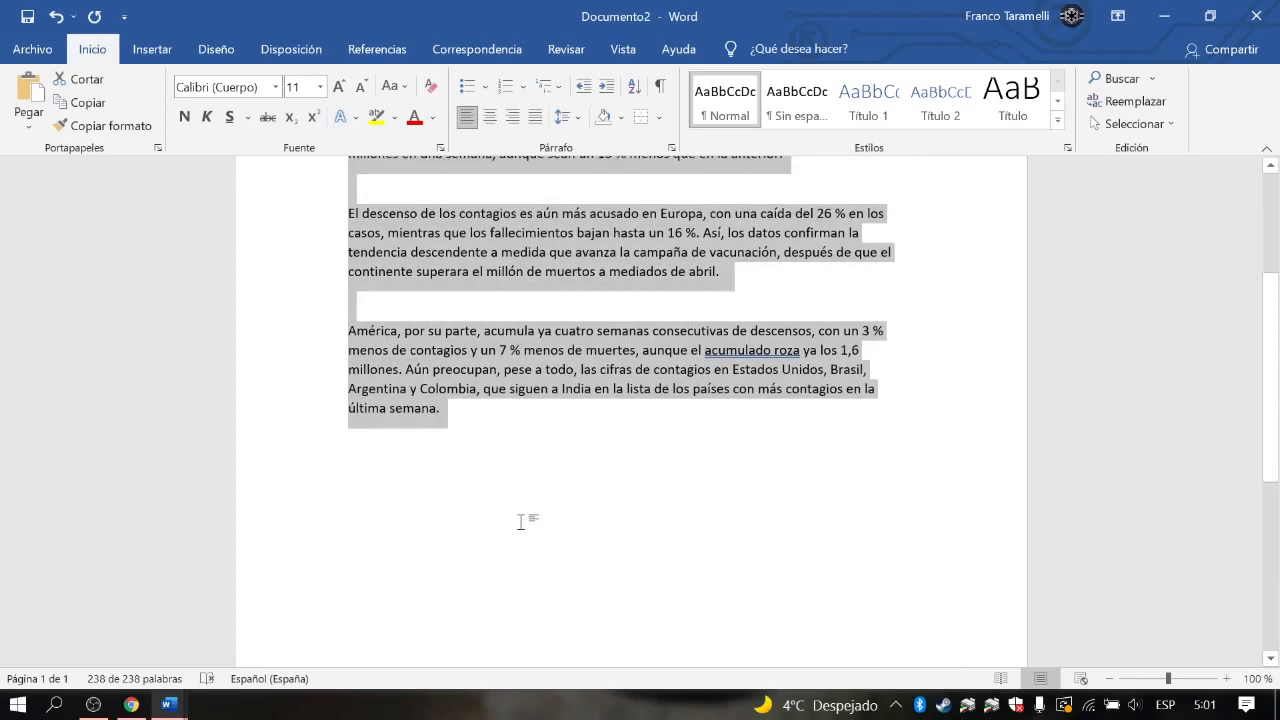
{"action": "left_click", "coordinate": [508, 472]}
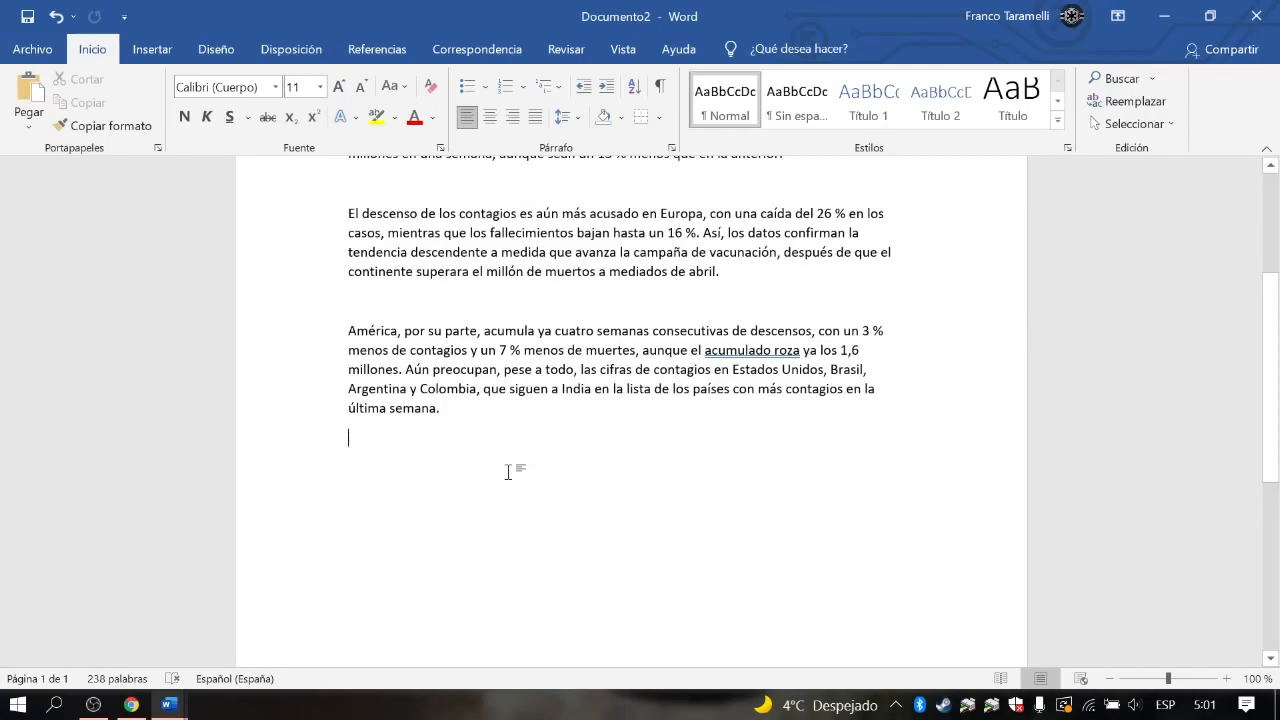
{"action": "key", "text": "ctrl+v"}
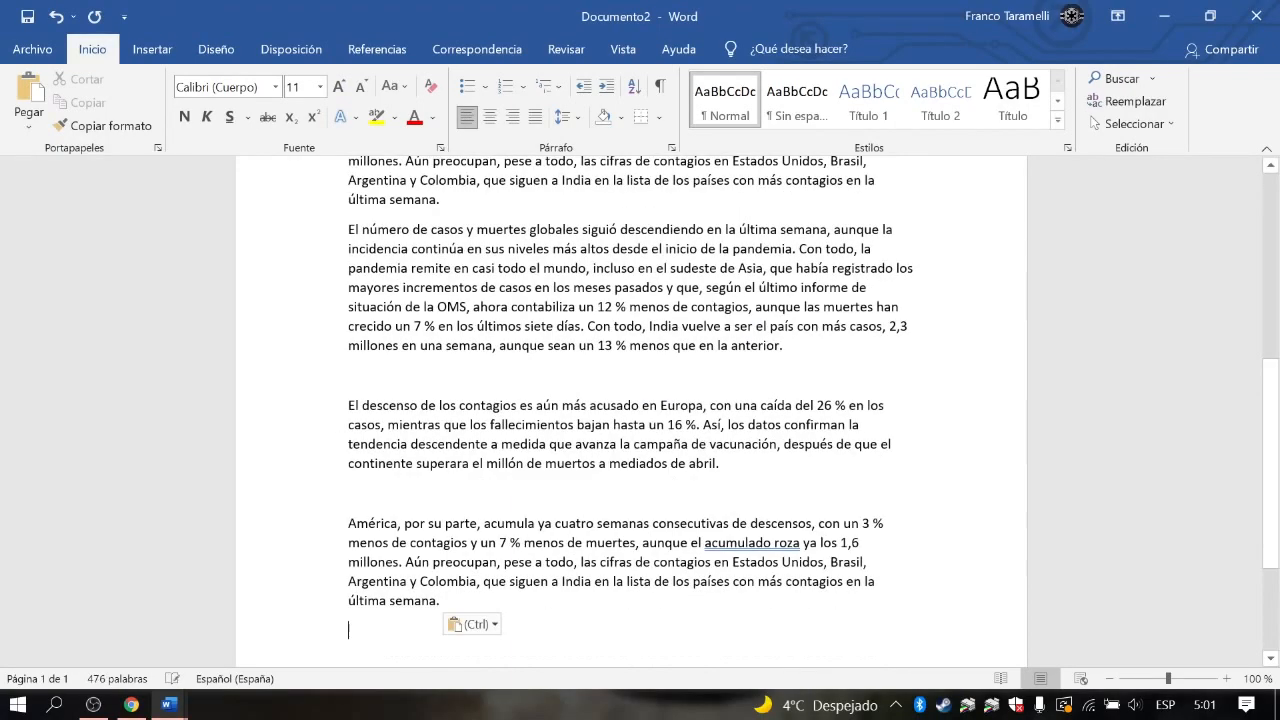
{"action": "scroll", "coordinate": [508, 472], "scroll_direction": "up", "scroll_amount": 2}
{"action": "scroll", "coordinate": [632, 412], "scroll_direction": "up", "scroll_amount": 7}
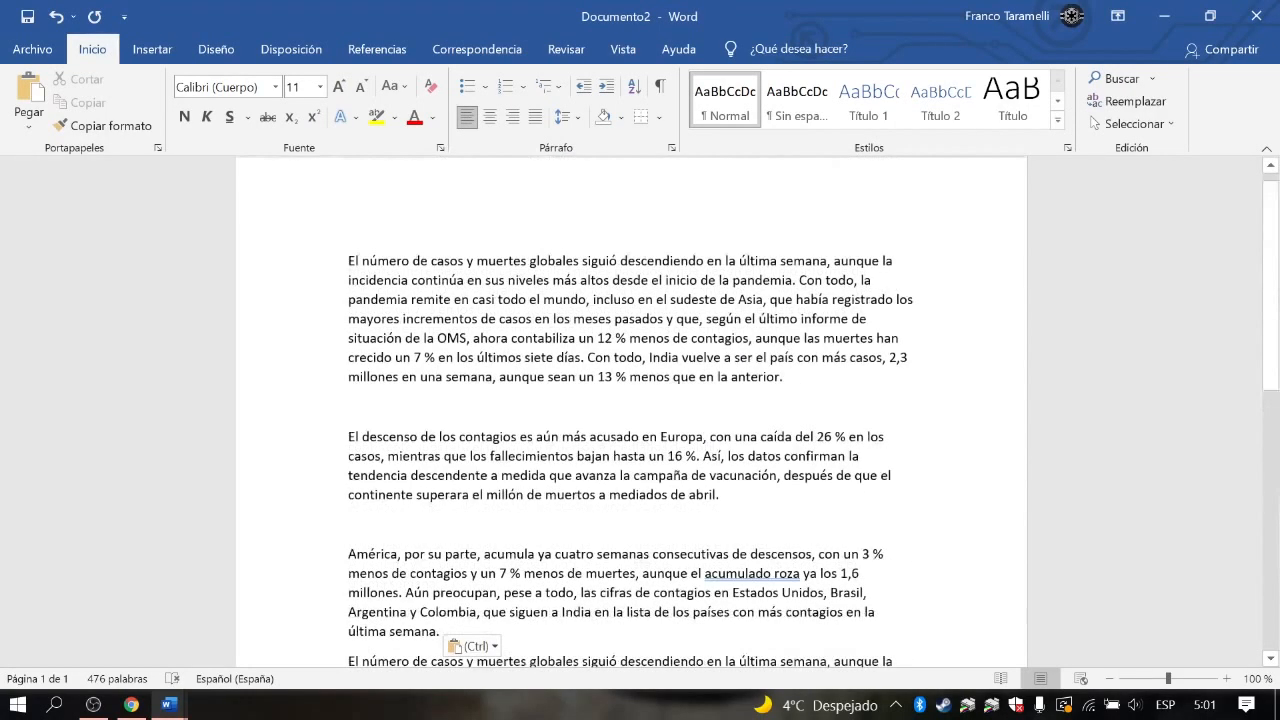
{"action": "scroll", "coordinate": [632, 412], "scroll_direction": "down", "scroll_amount": 9}
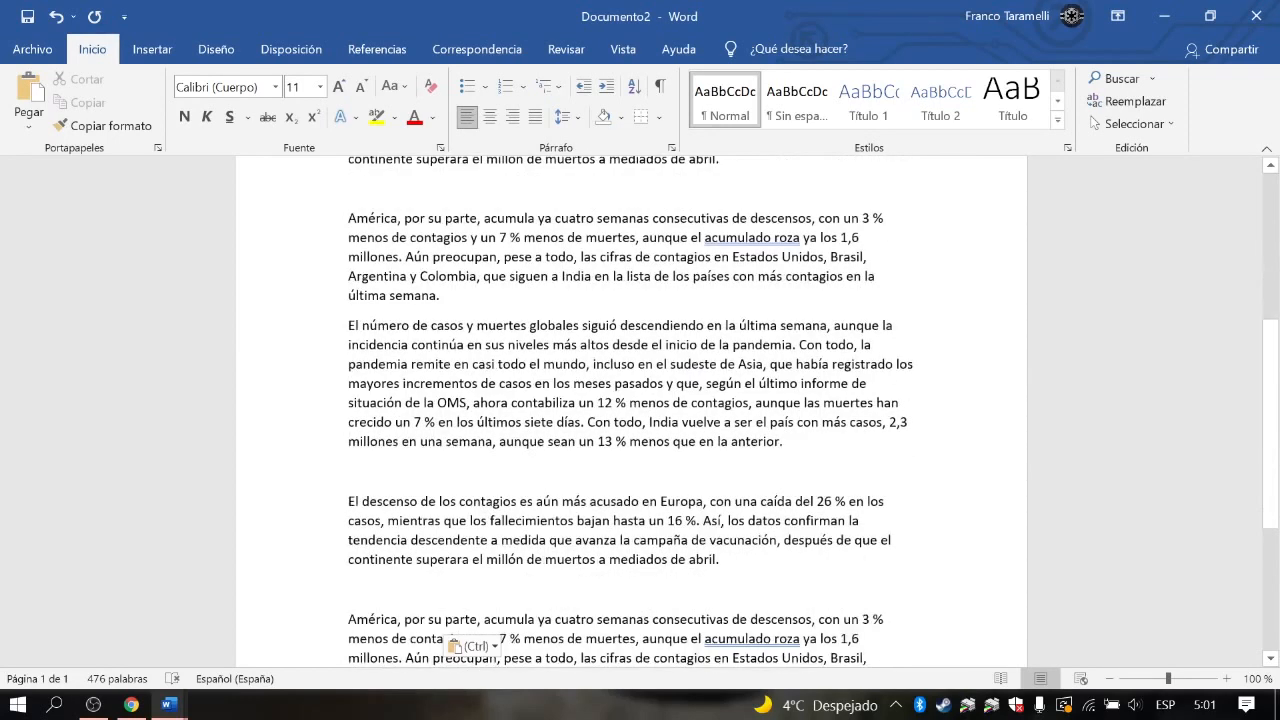
Undo the pasted duplicate of the three paragraphs.
{"action": "key", "text": "BackSpace"}
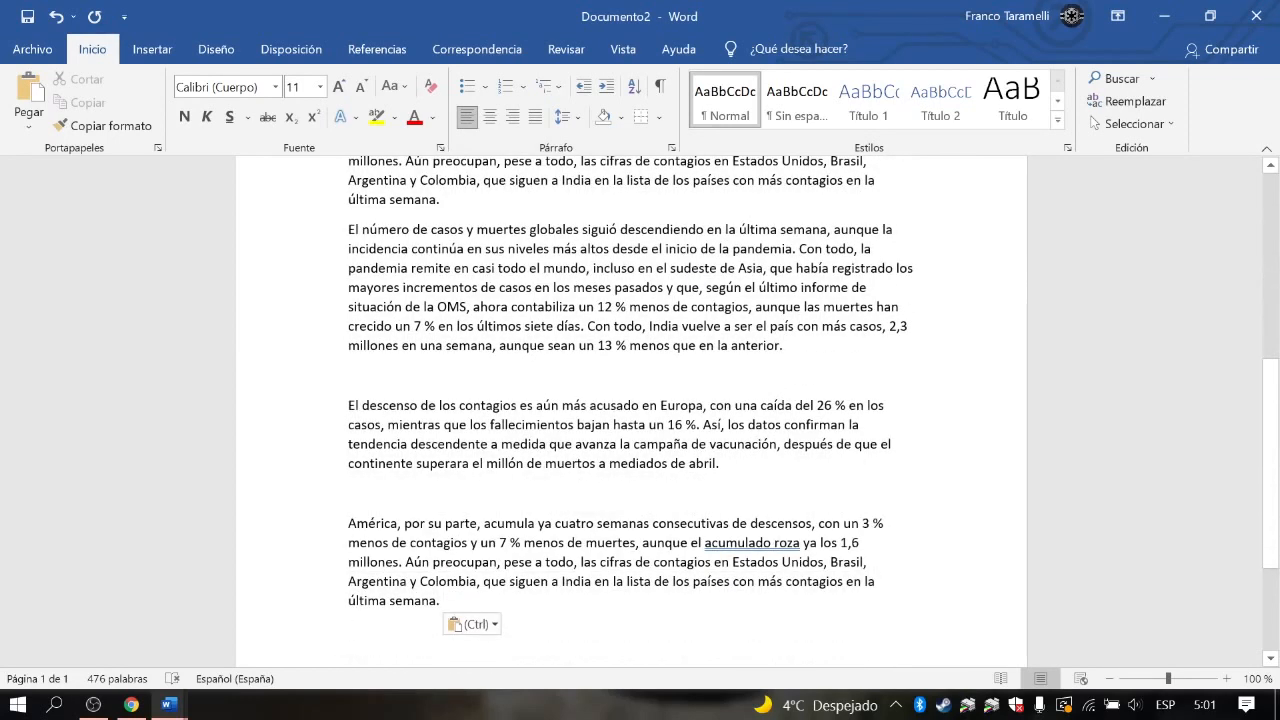
{"action": "key", "text": "ctrl+z"}
{"action": "scroll", "coordinate": [571, 420], "scroll_direction": "up", "scroll_amount": 7}
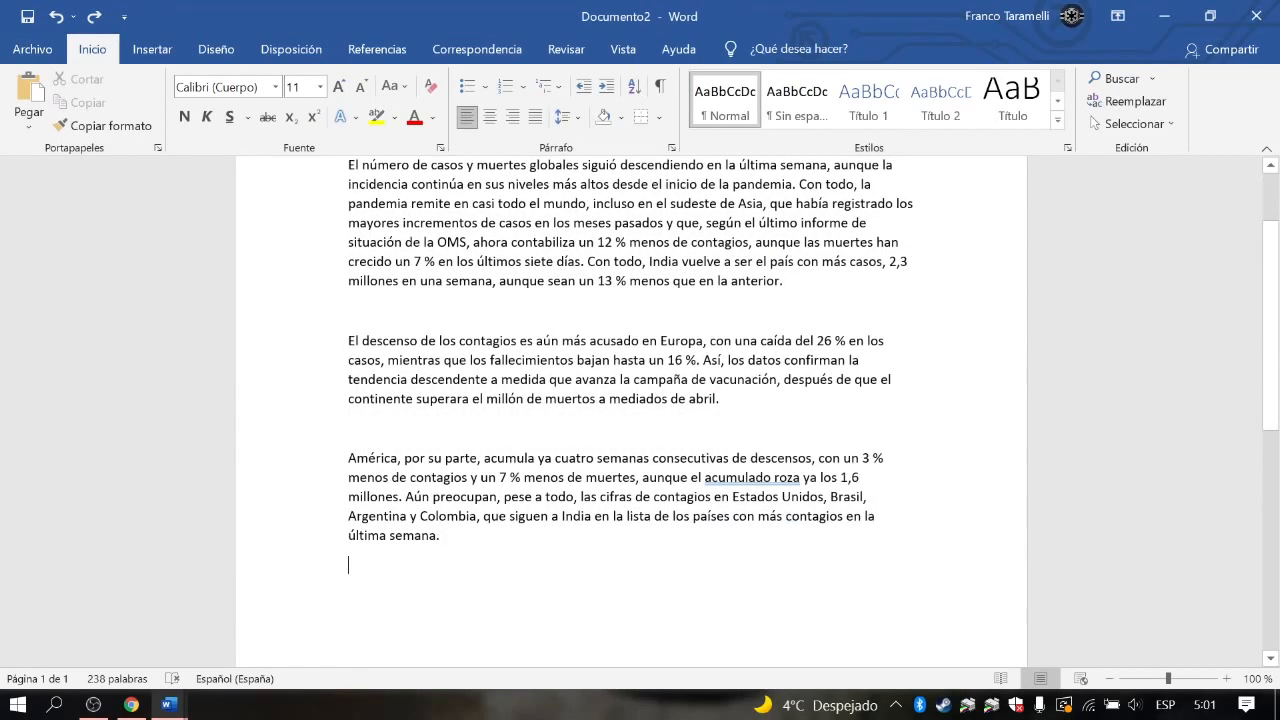
{"action": "scroll", "coordinate": [631, 396], "scroll_direction": "down", "scroll_amount": 1}
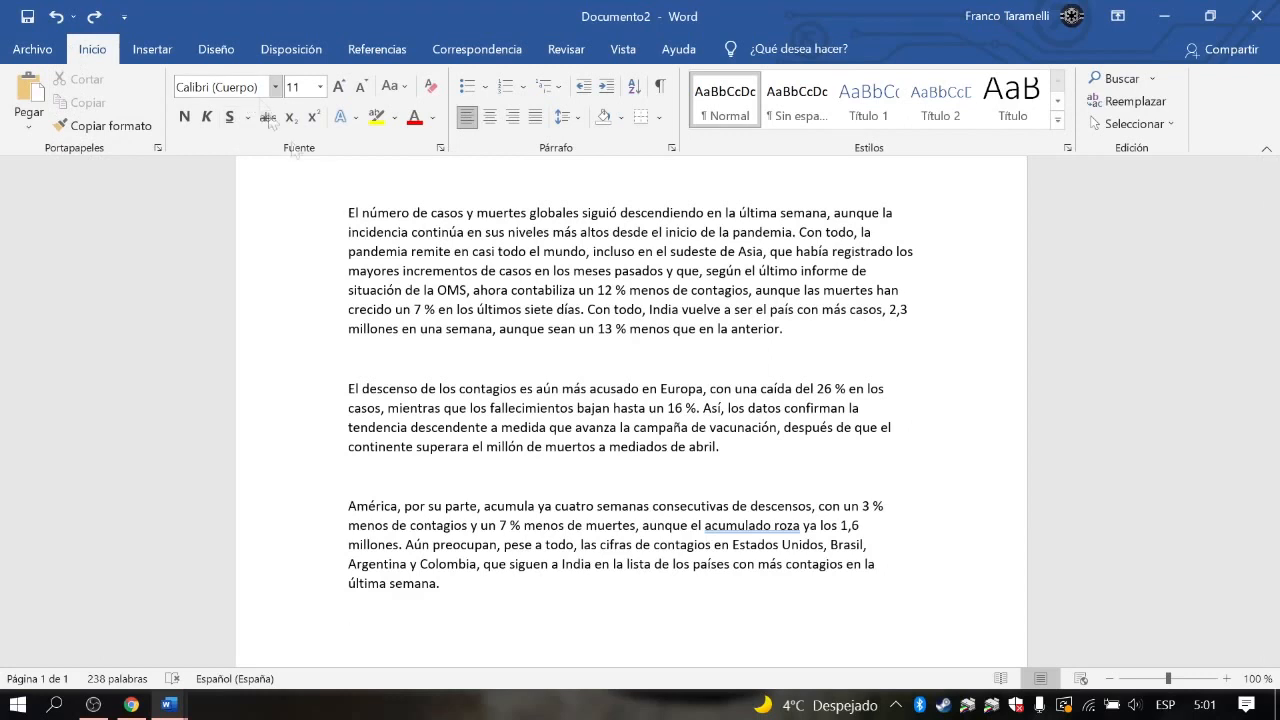
Select all three paragraphs and set their font to Arial at size 12.
{"action": "left_click_drag", "start_coordinate": [348, 212], "coordinate": [692, 605]}
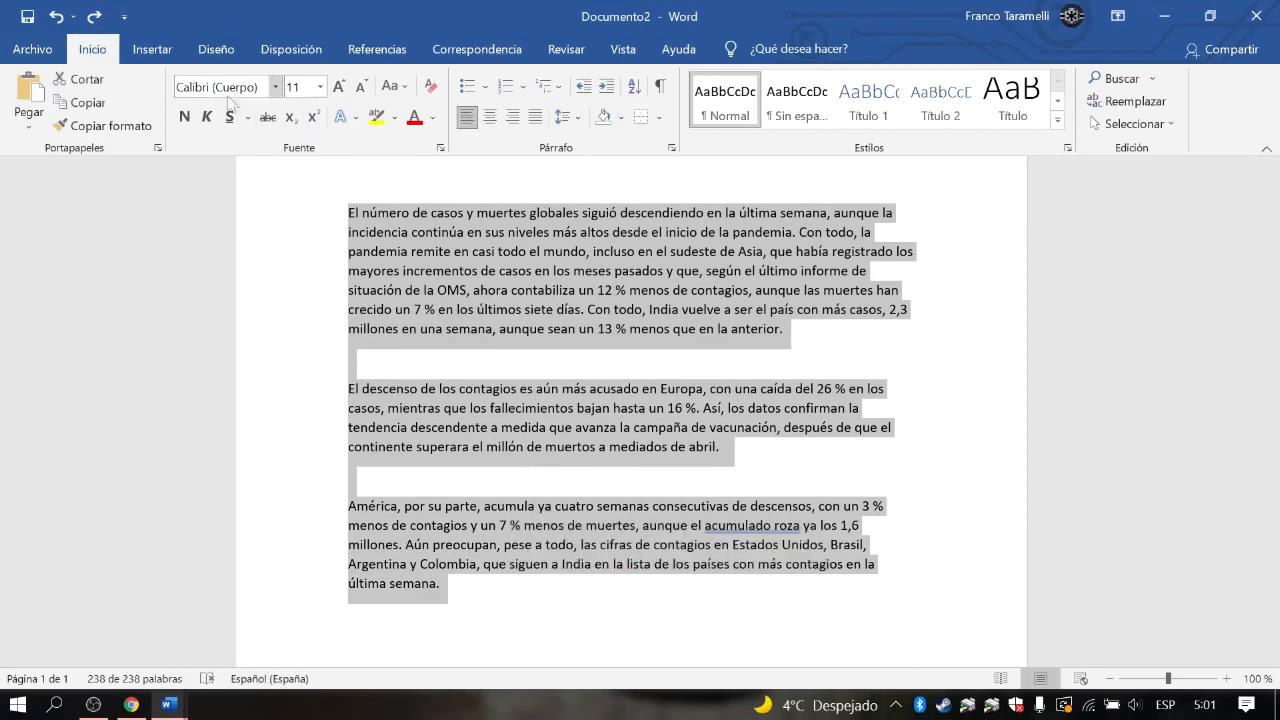
{"action": "left_click", "coordinate": [277, 87]}
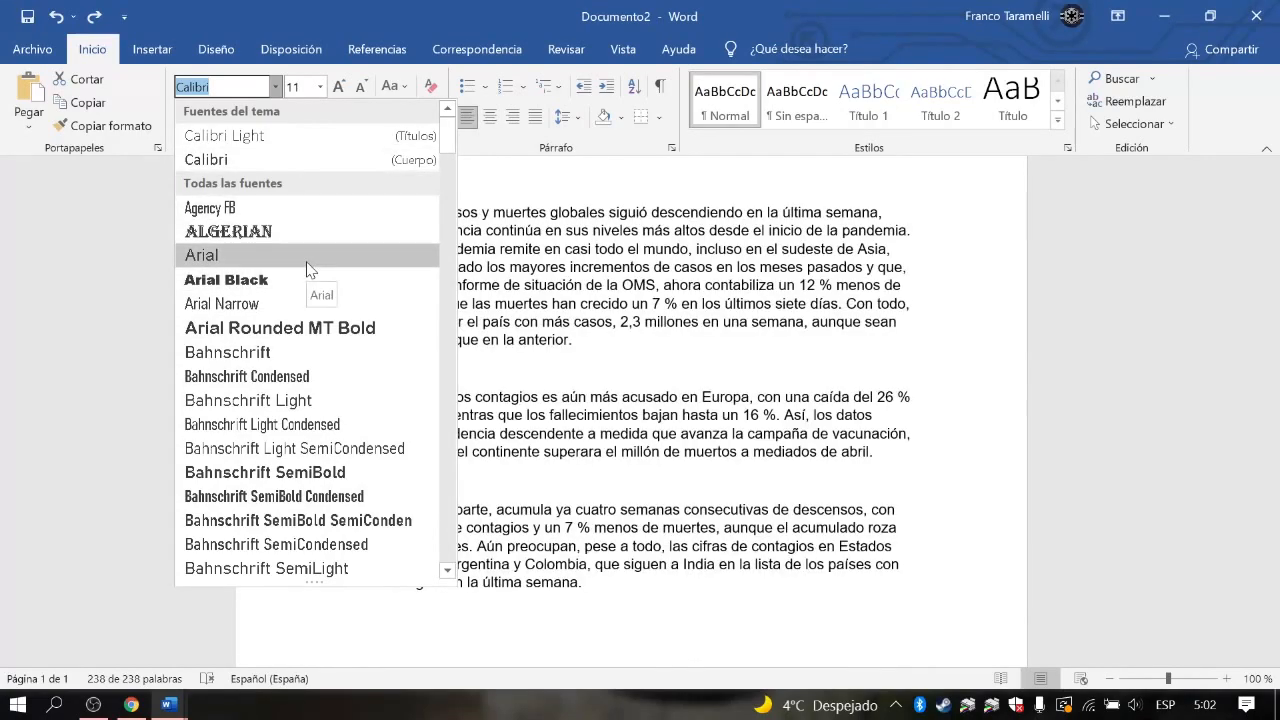
{"action": "left_click", "coordinate": [306, 260]}
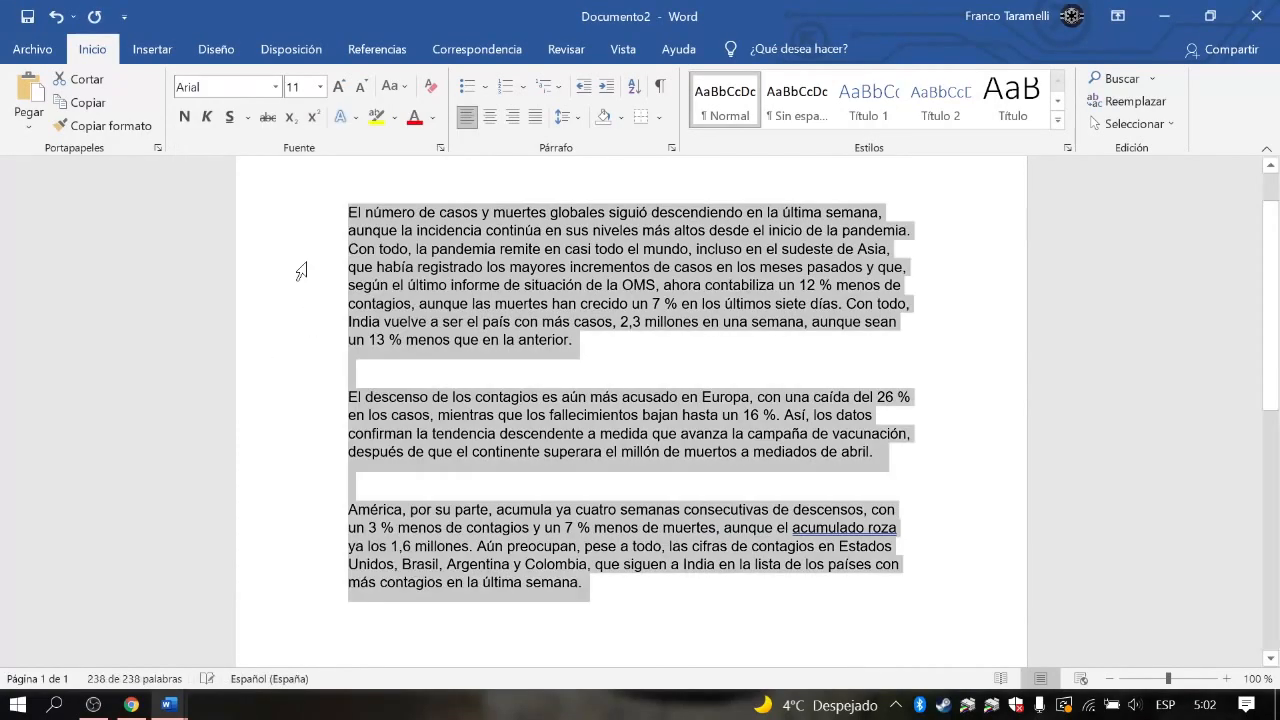
{"action": "left_click", "coordinate": [320, 87]}
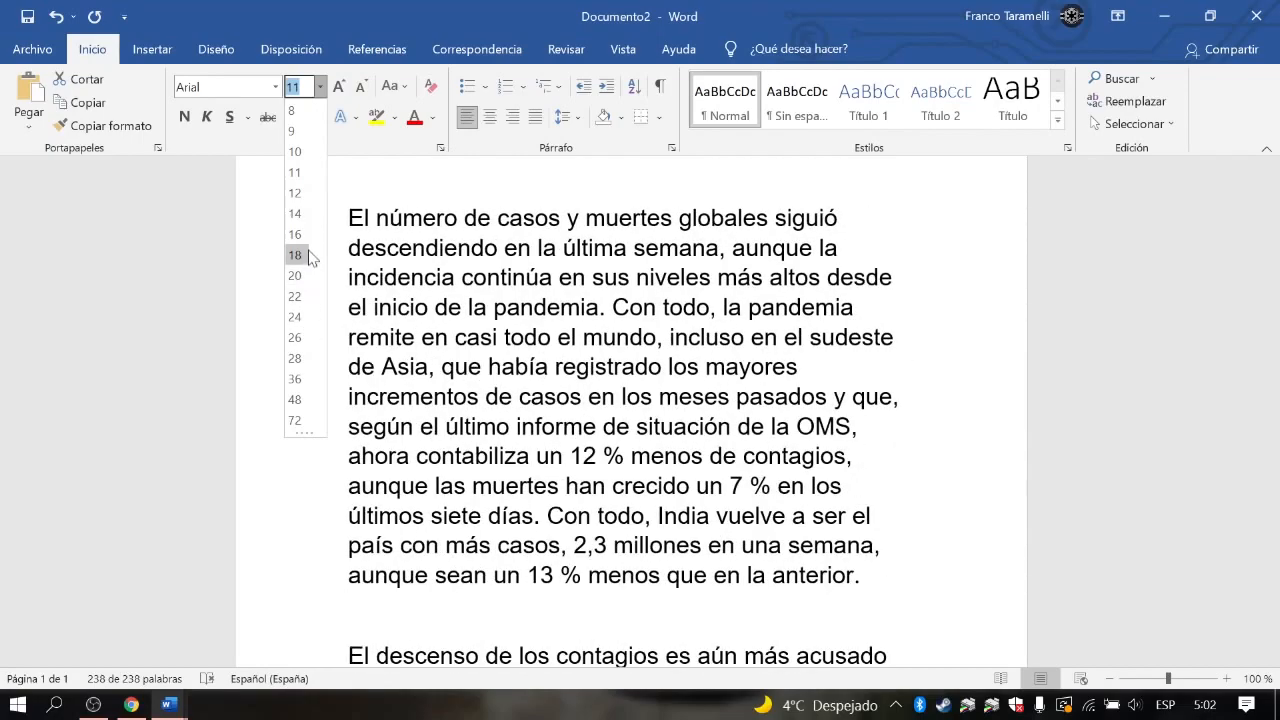
{"action": "left_click", "coordinate": [308, 199]}
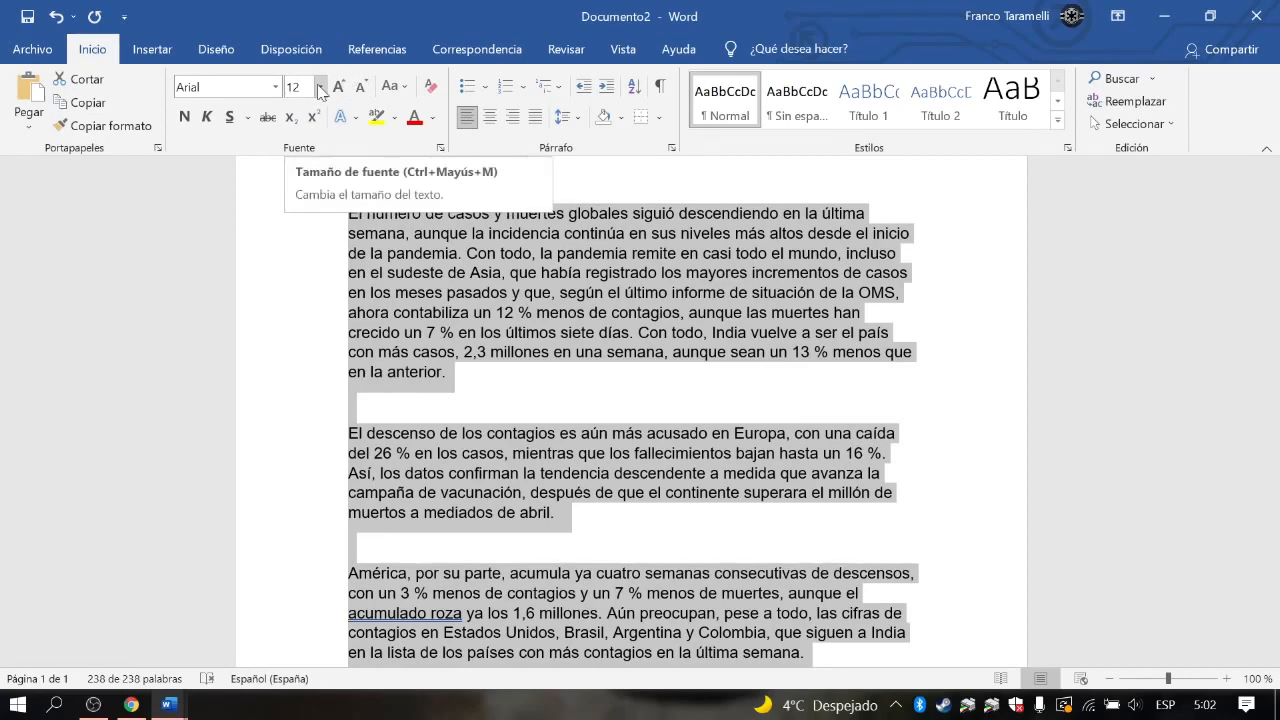
Shrink and enlarge the font of the three paragraphs stepwise between 11 and 14, finishing at size 12.
{"action": "left_click", "coordinate": [363, 88]}
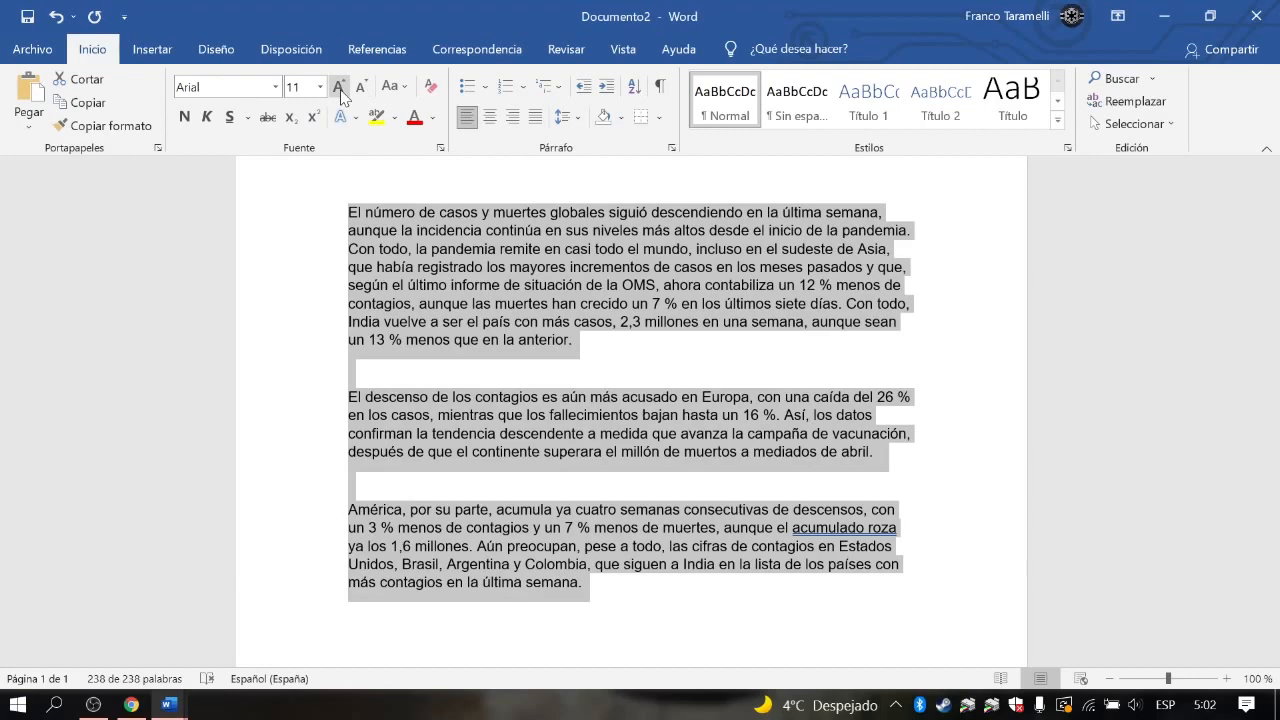
{"action": "left_click", "coordinate": [339, 88]}
{"action": "left_click", "coordinate": [339, 88]}
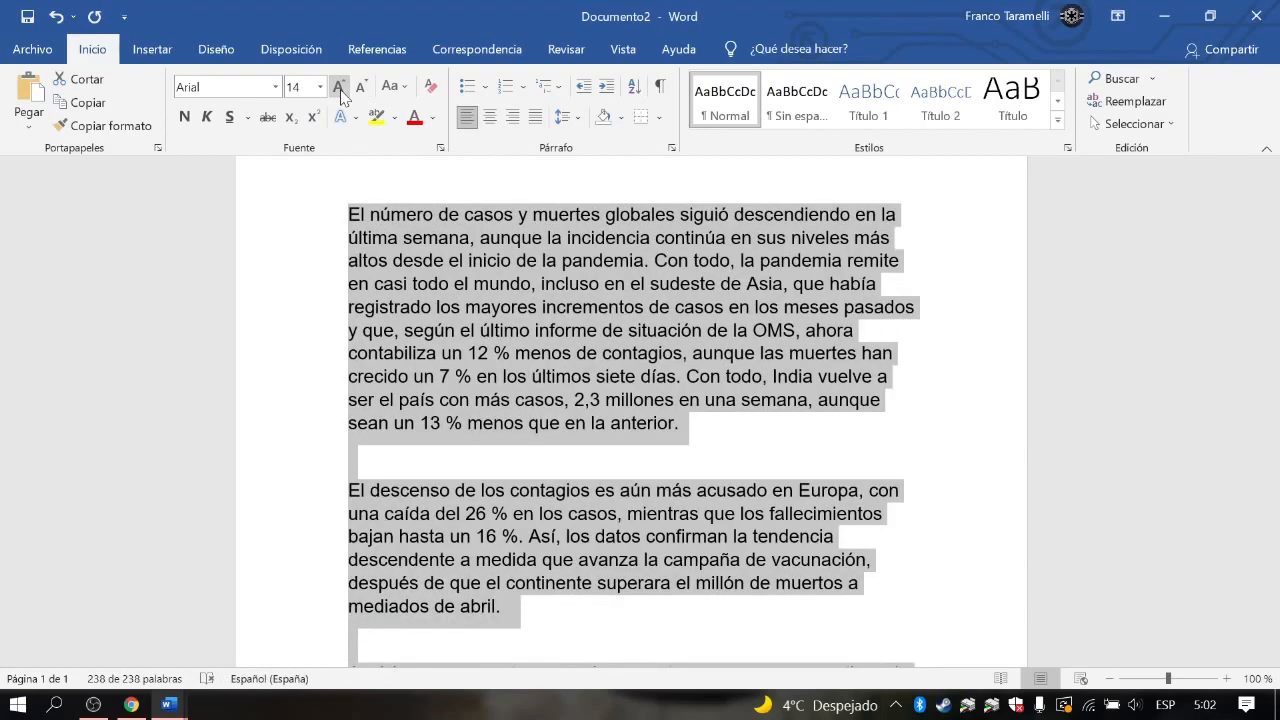
{"action": "left_click", "coordinate": [362, 88]}
{"action": "left_click", "coordinate": [362, 88]}
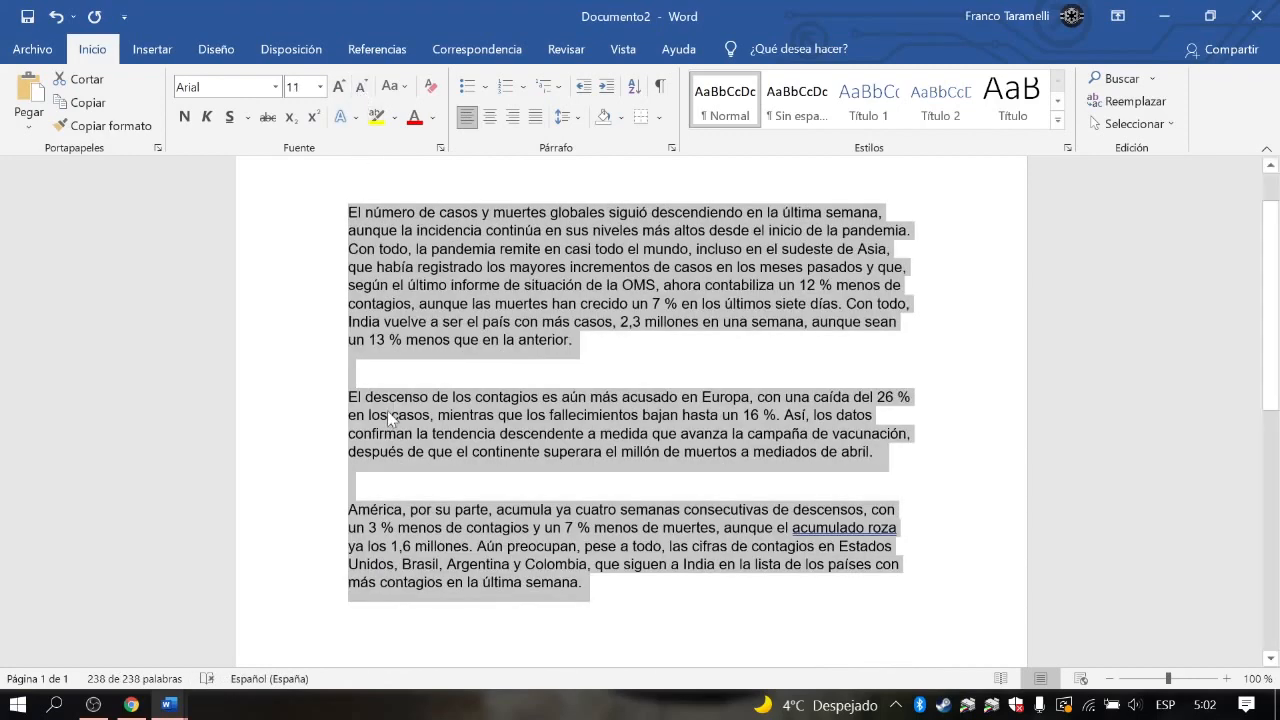
{"action": "left_click", "coordinate": [346, 89]}
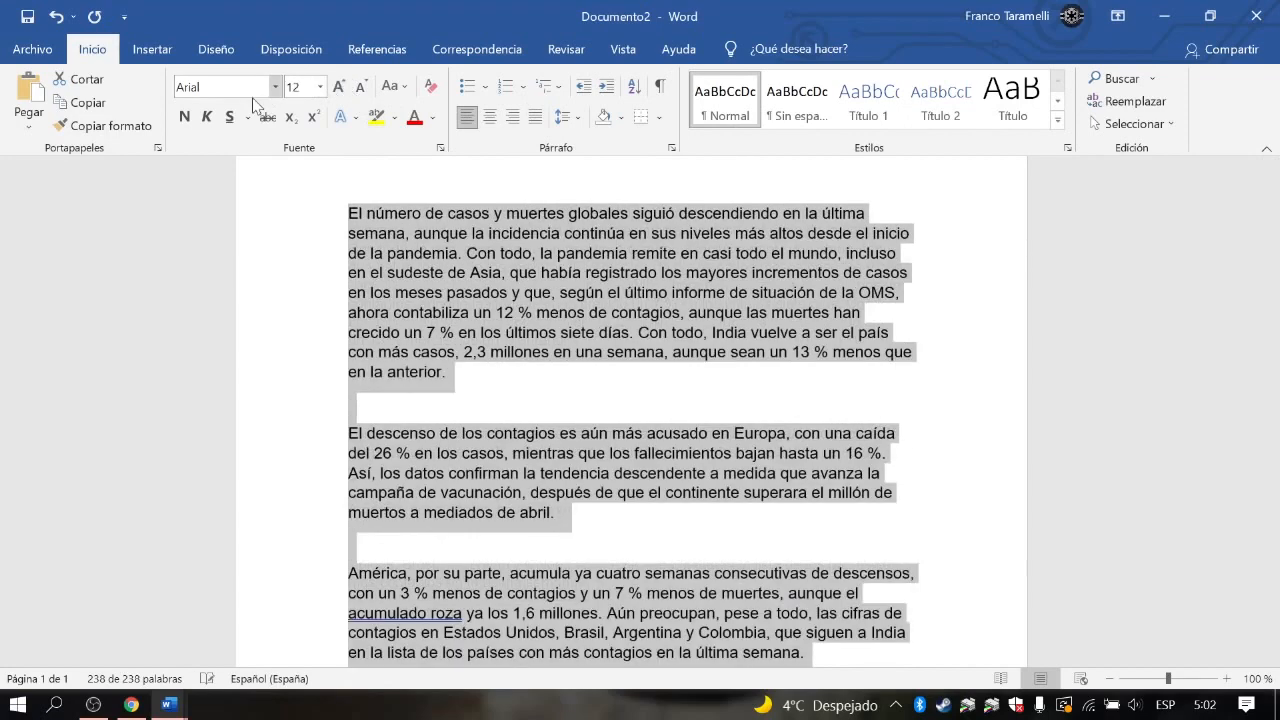
{"action": "left_click", "coordinate": [406, 89]}
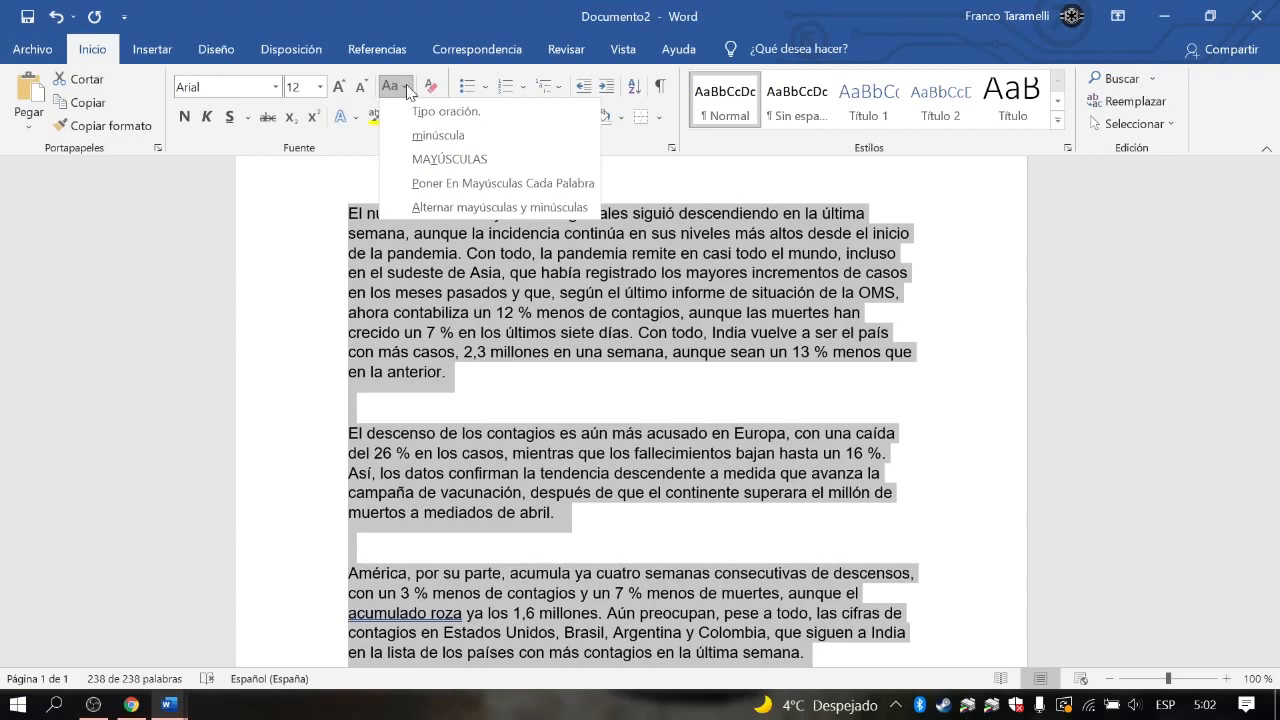
{"action": "left_click", "coordinate": [487, 370]}
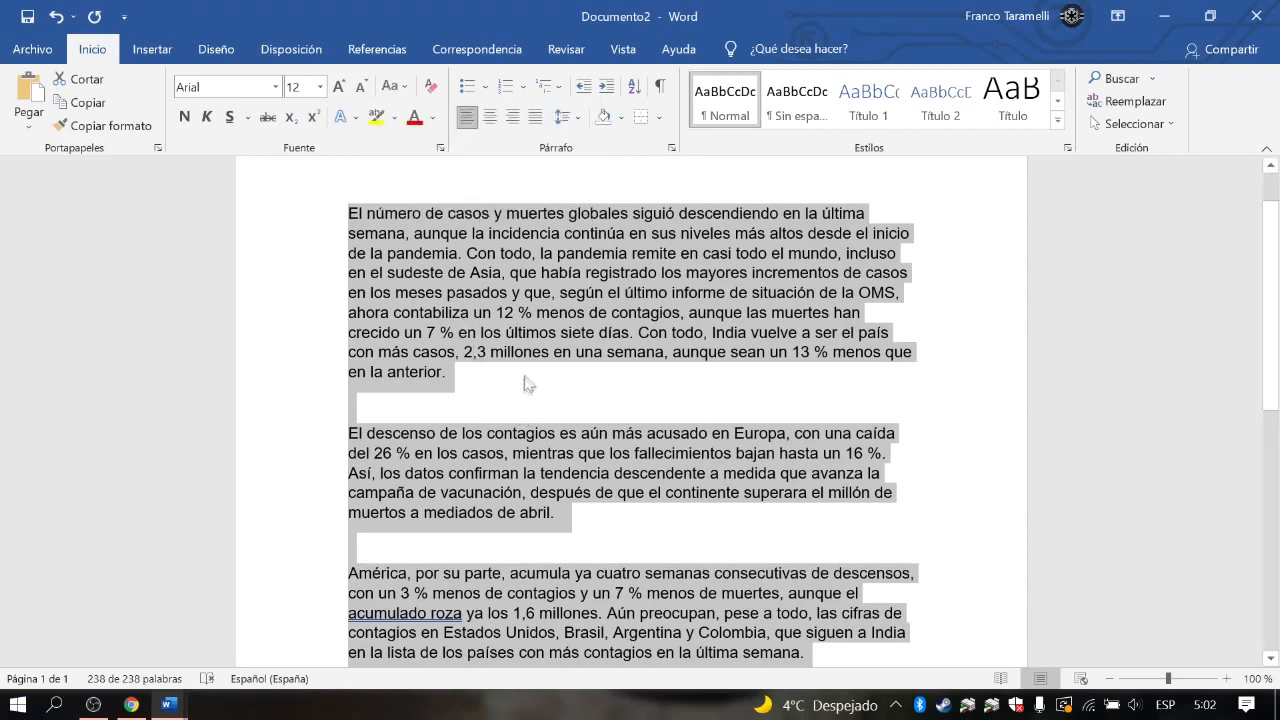
{"action": "left_click", "coordinate": [529, 384]}
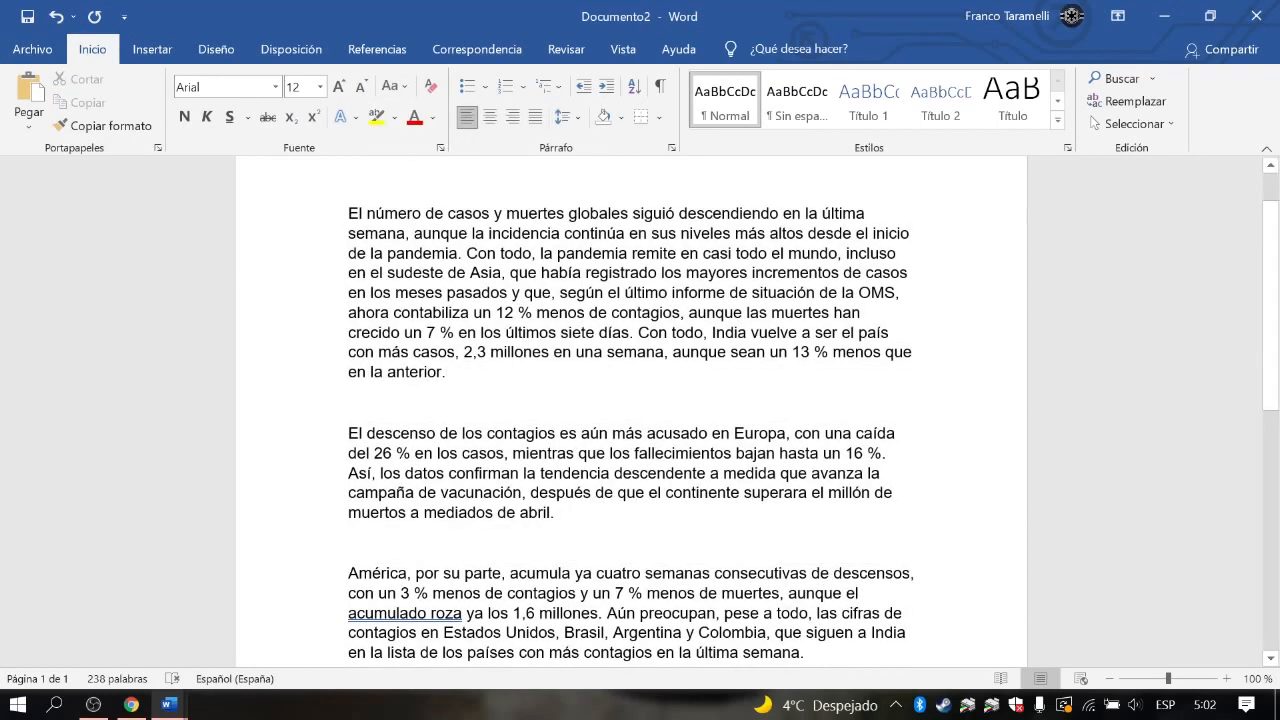
Select the first paragraph and convert its text to uppercase, followed by lowercase.
{"action": "left_click_drag", "start_coordinate": [348, 214], "coordinate": [456, 373]}
{"action": "scroll", "coordinate": [626, 411], "scroll_direction": "down", "scroll_amount": 2}
{"action": "scroll", "coordinate": [626, 411], "scroll_direction": "up", "scroll_amount": 2}
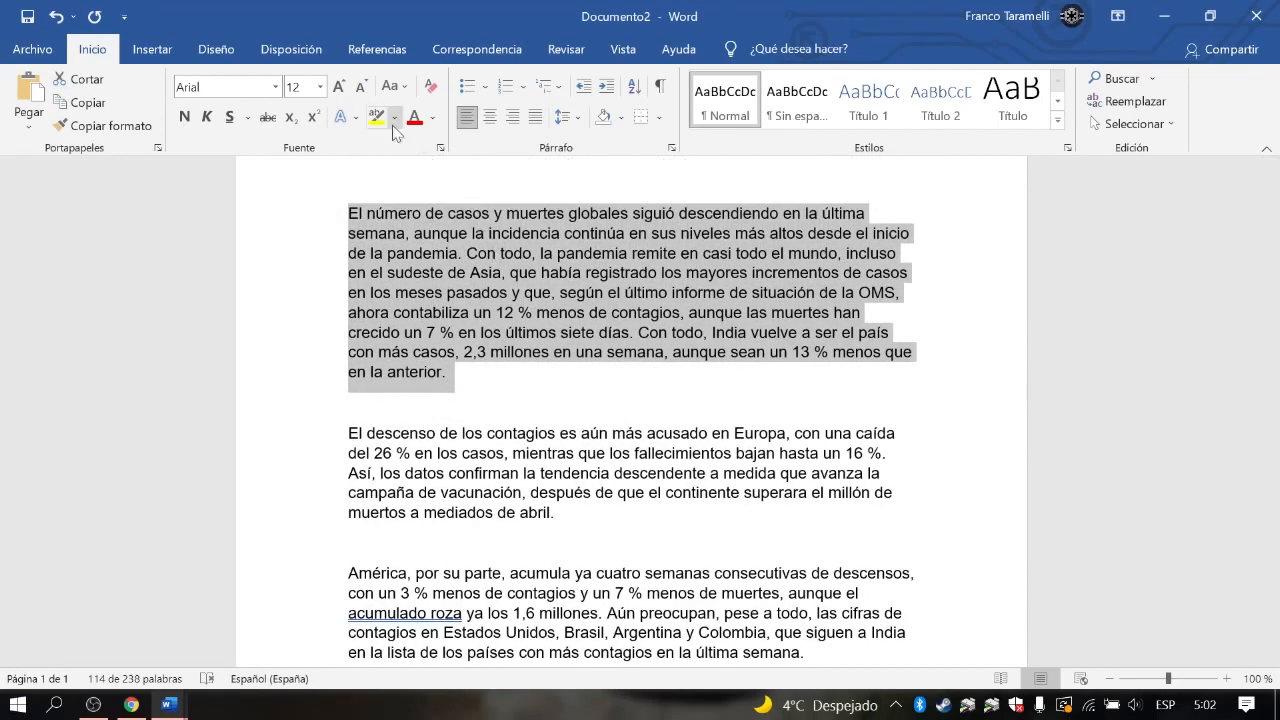
{"action": "left_click", "coordinate": [405, 88]}
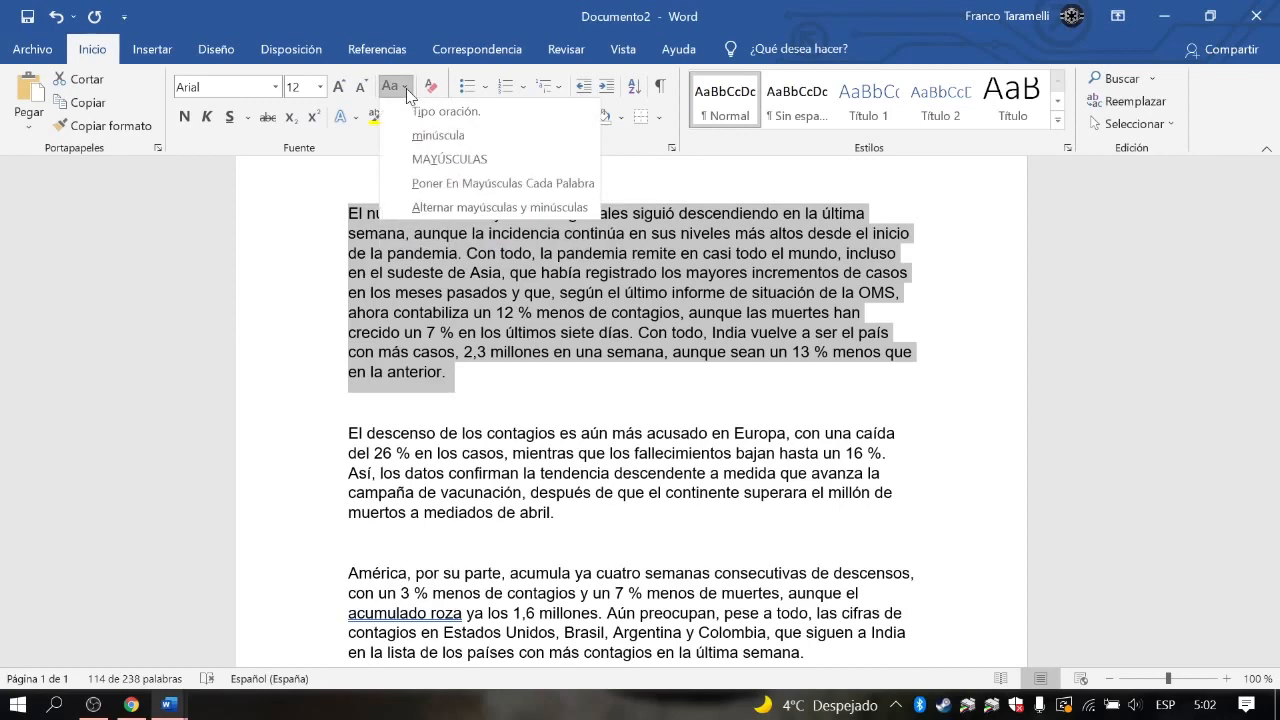
{"action": "left_click", "coordinate": [440, 158]}
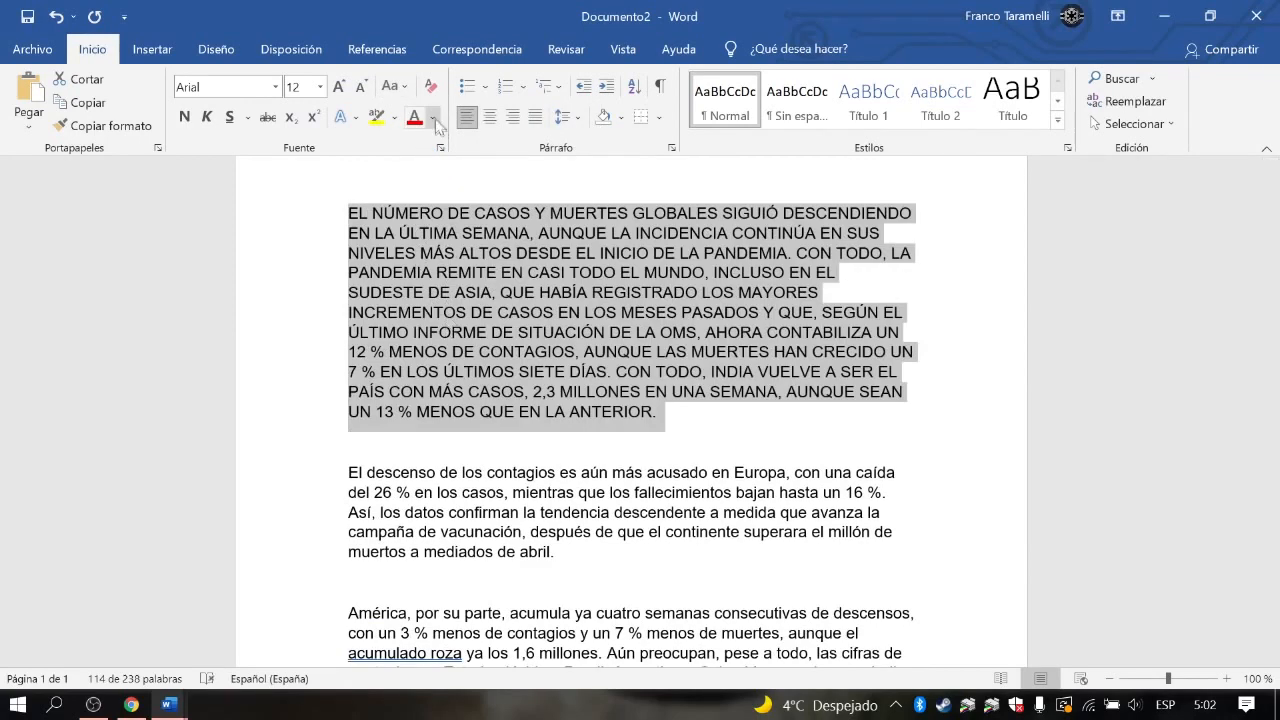
{"action": "left_click", "coordinate": [403, 87]}
{"action": "left_click", "coordinate": [425, 136]}
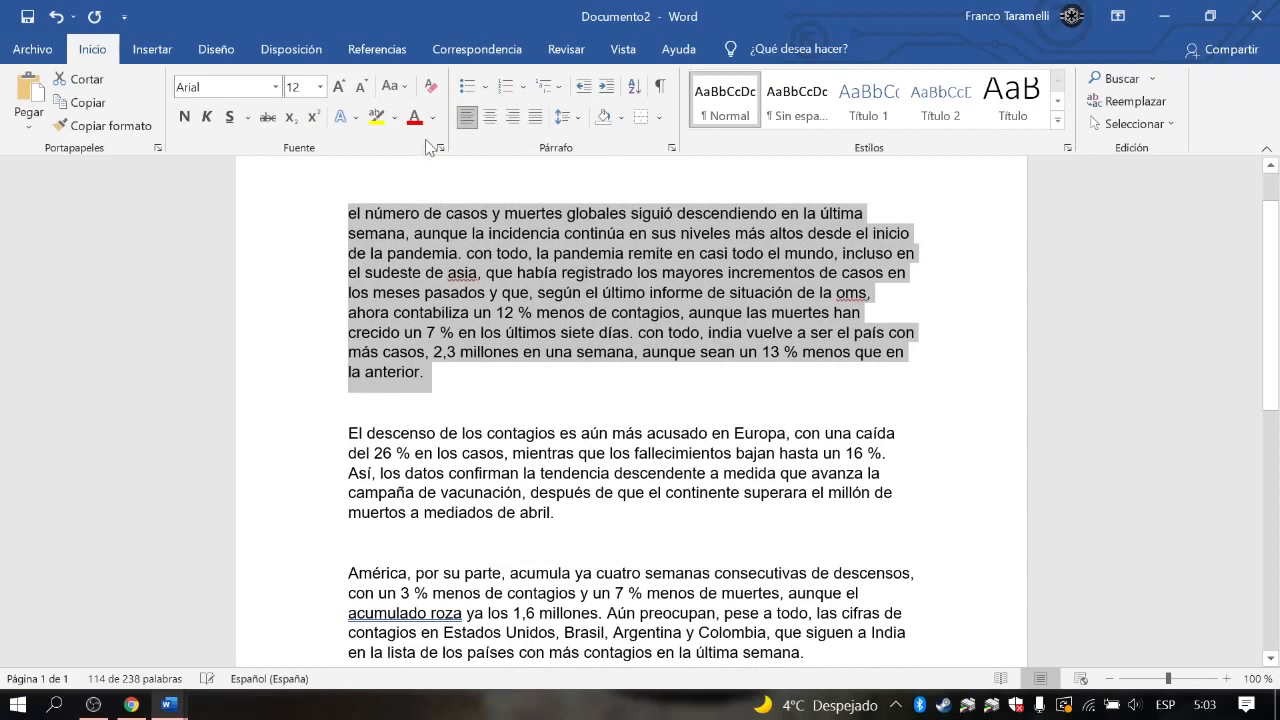
Capitalize each word of the first paragraph, switch it to sentence case, and clear the selection.
{"action": "left_click", "coordinate": [409, 88]}
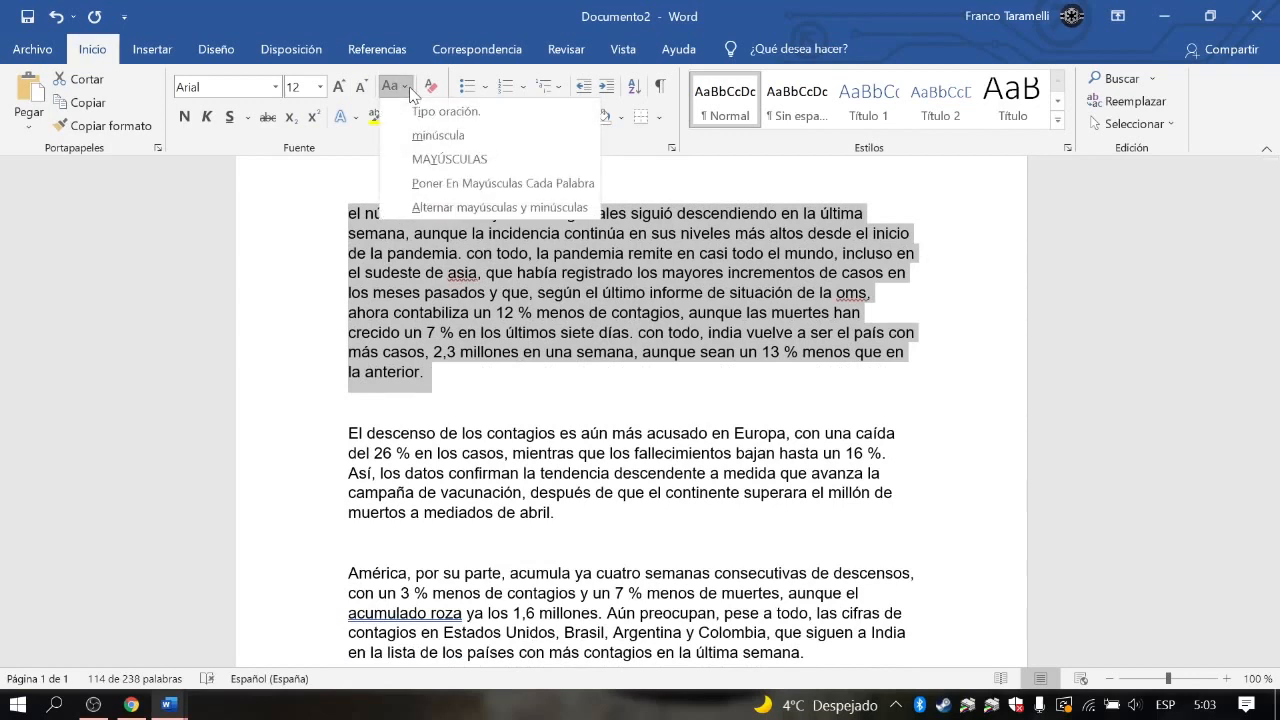
{"action": "left_click", "coordinate": [514, 184]}
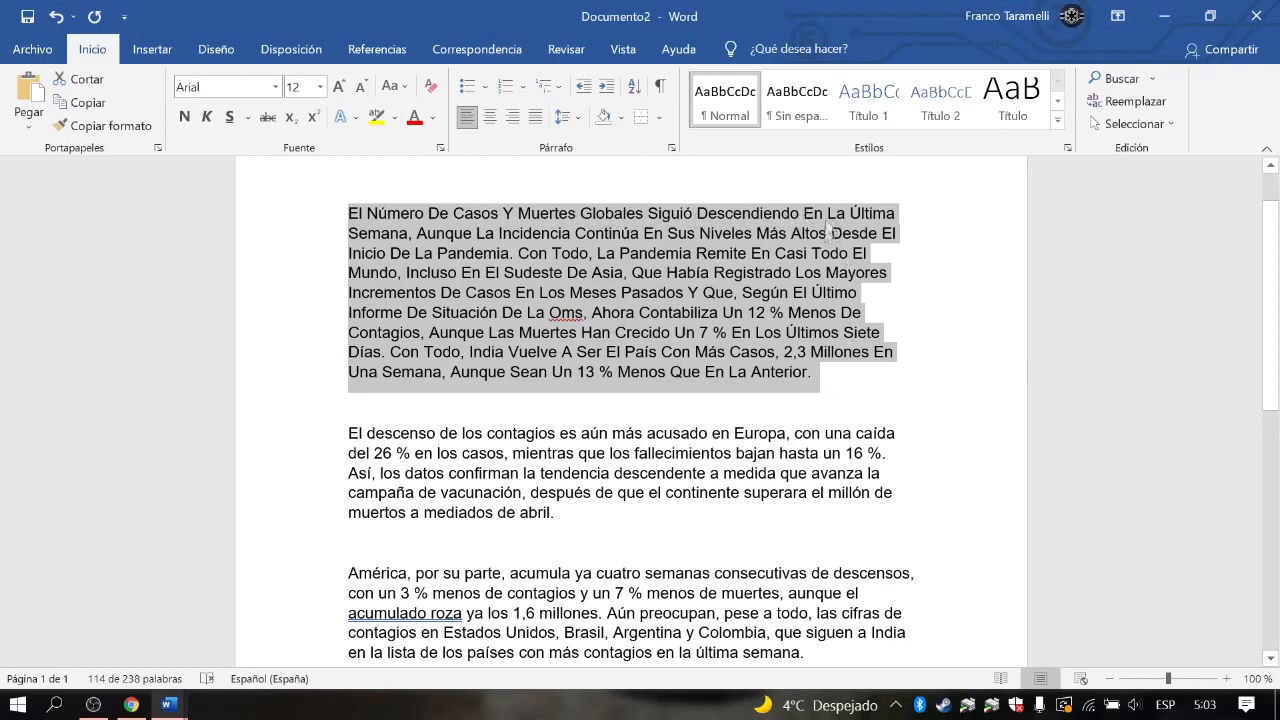
{"action": "left_click", "coordinate": [389, 87]}
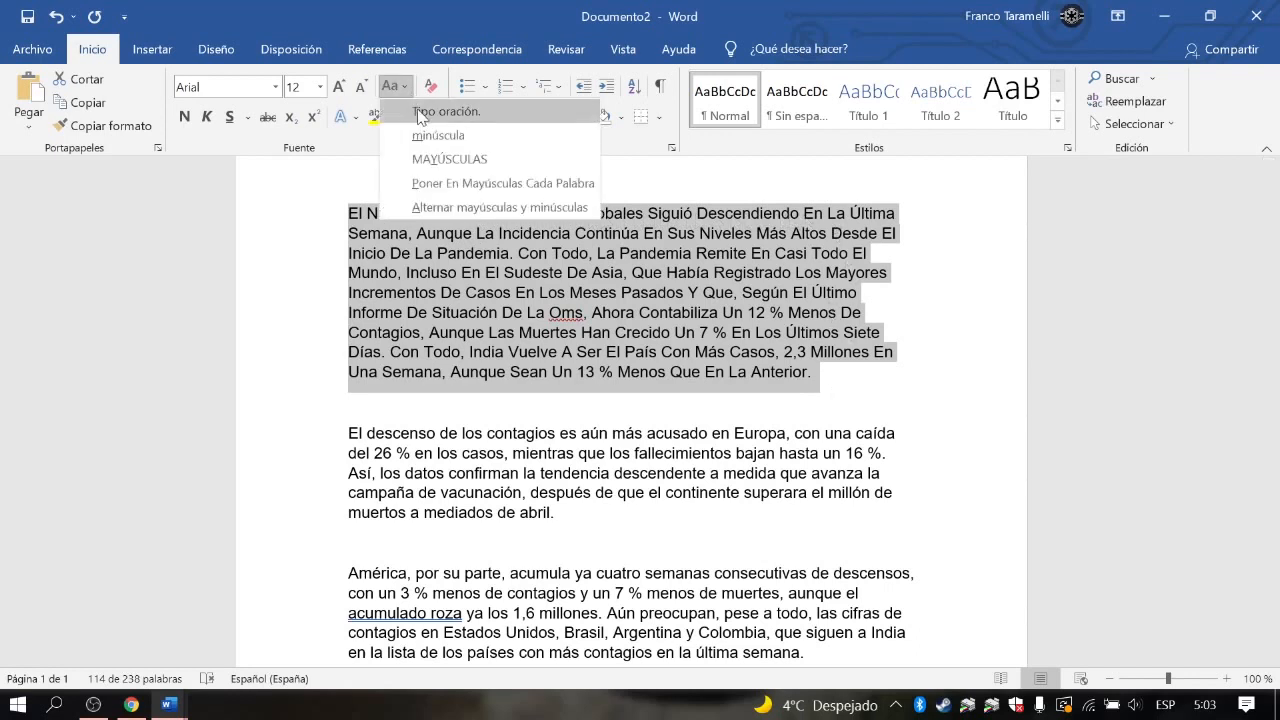
{"action": "left_click", "coordinate": [421, 116]}
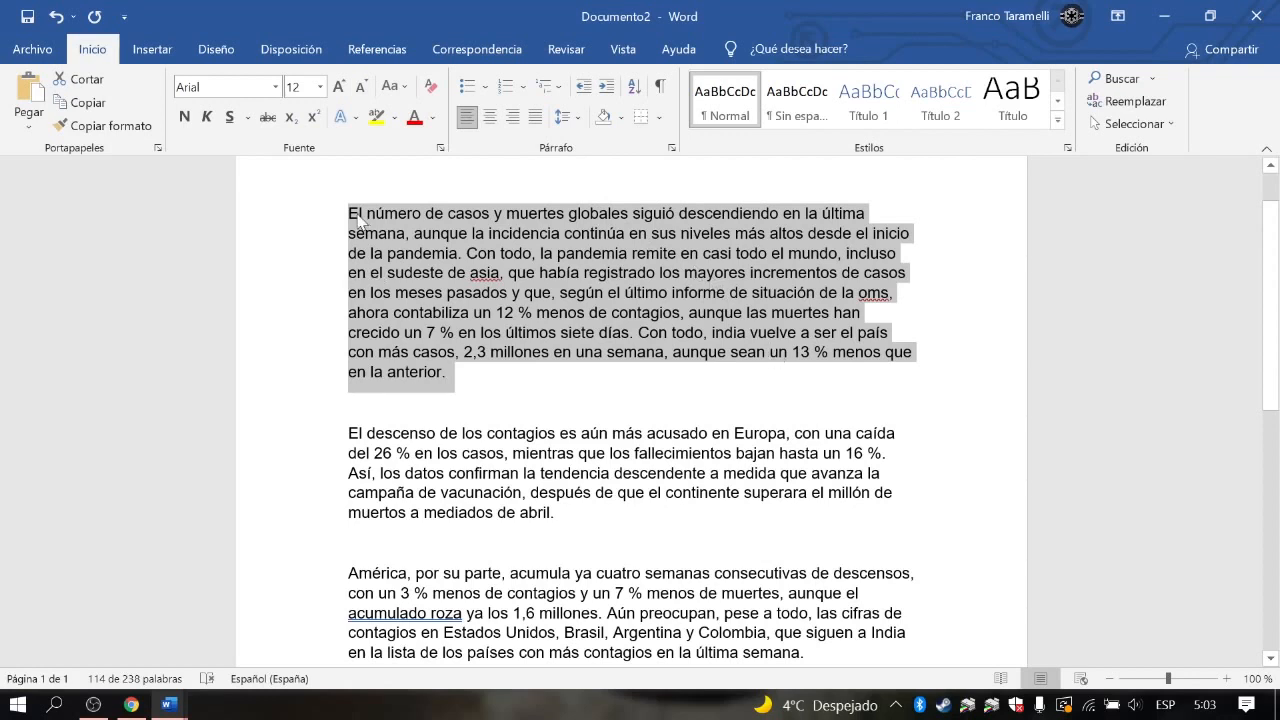
{"action": "left_click", "coordinate": [533, 395]}
Apply bold to the entire first paragraph and remove it again.
{"action": "left_click_drag", "start_coordinate": [533, 392], "coordinate": [348, 213]}
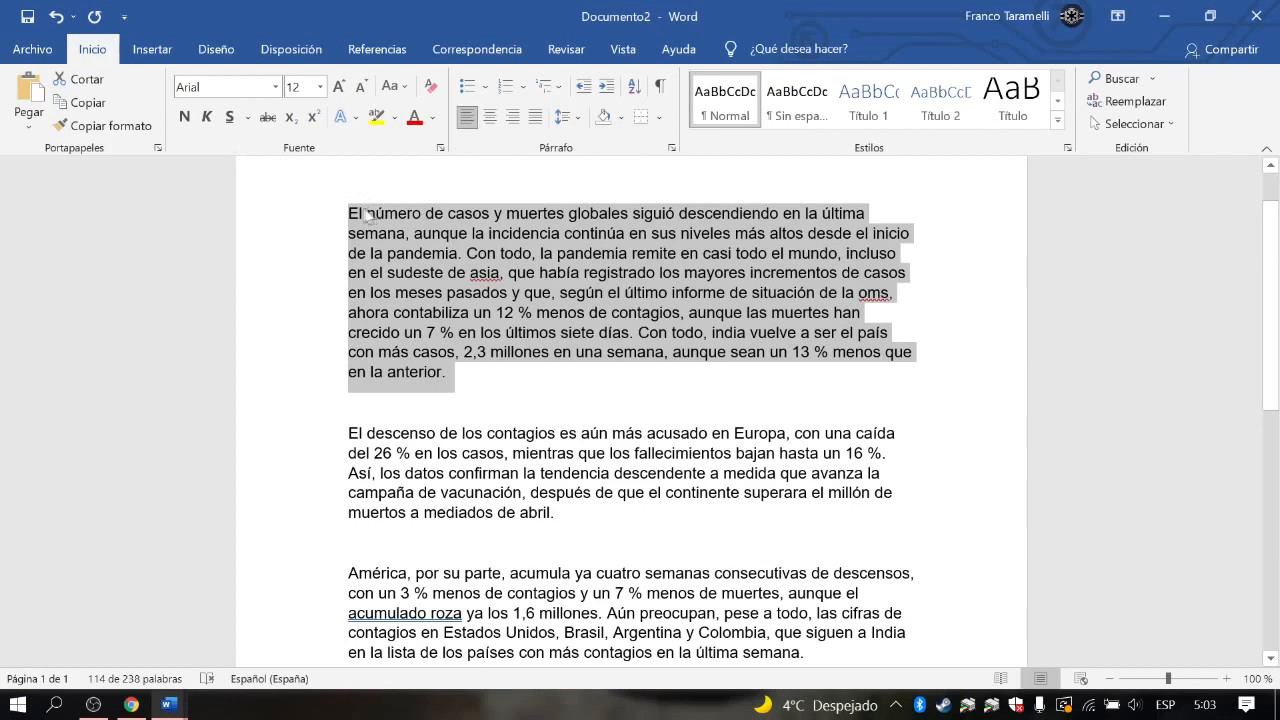
{"action": "left_click", "coordinate": [184, 117]}
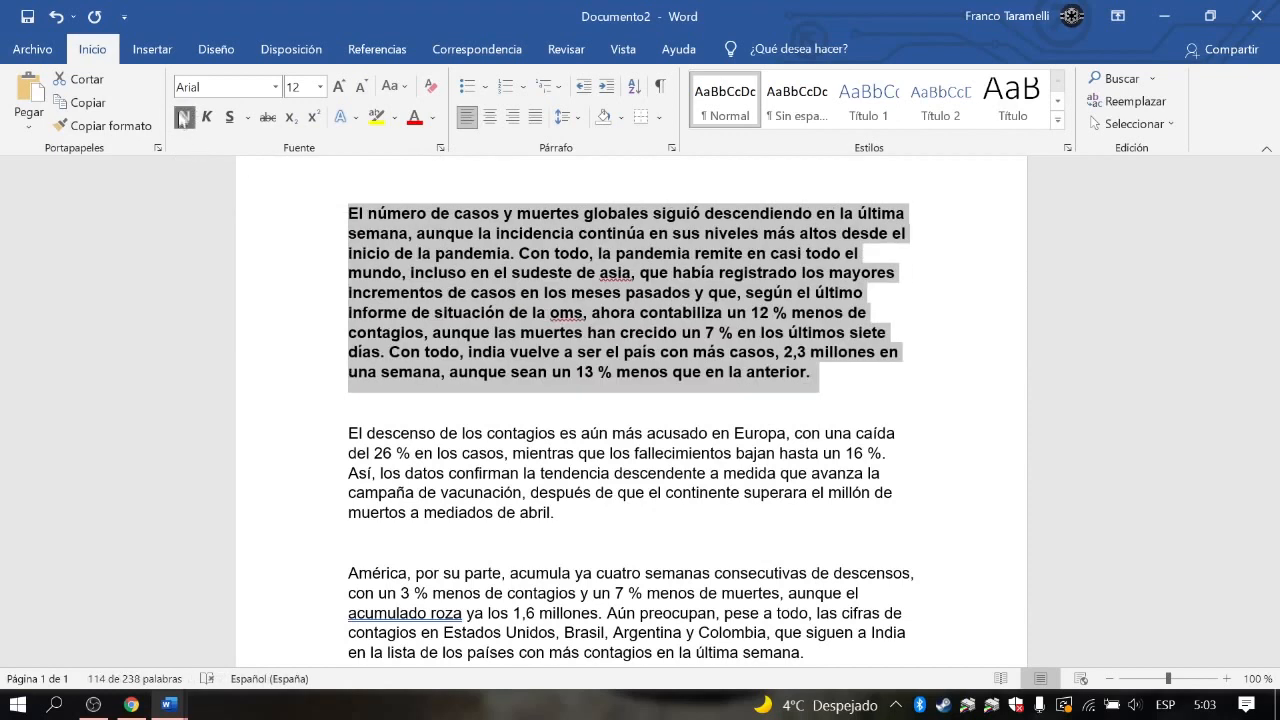
{"action": "left_click", "coordinate": [849, 372]}
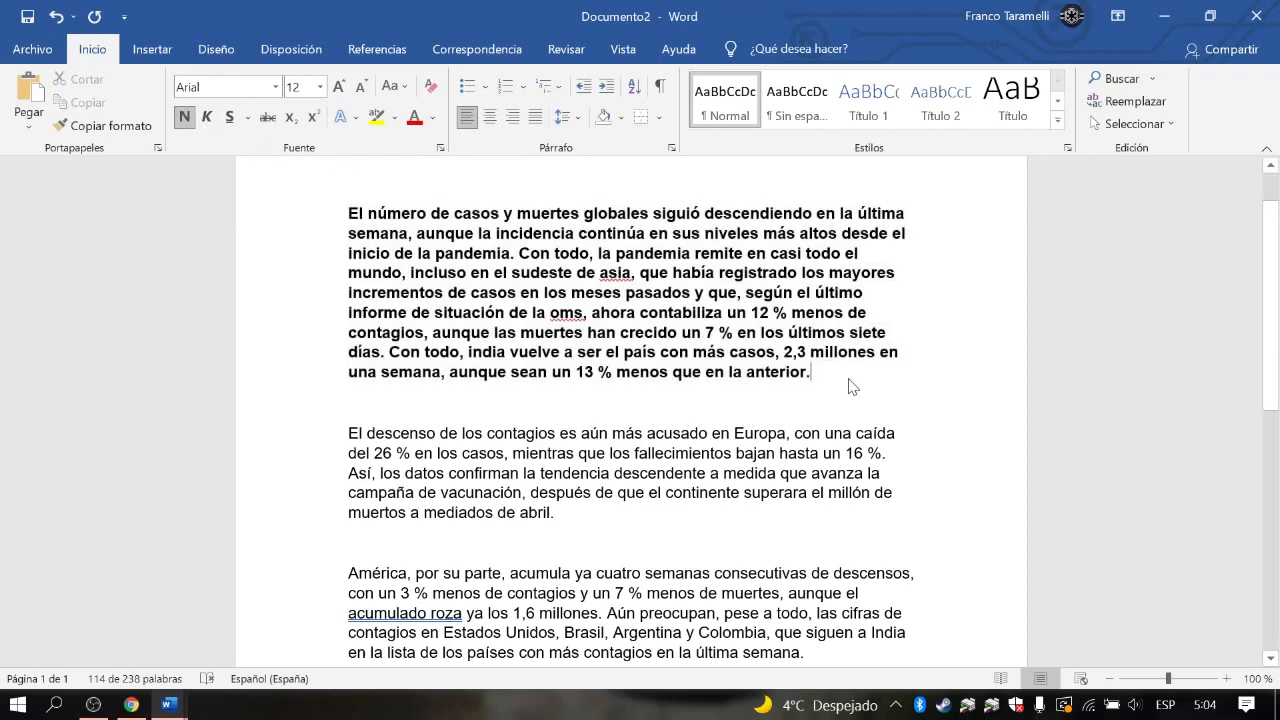
{"action": "left_click_drag", "start_coordinate": [818, 372], "coordinate": [348, 213]}
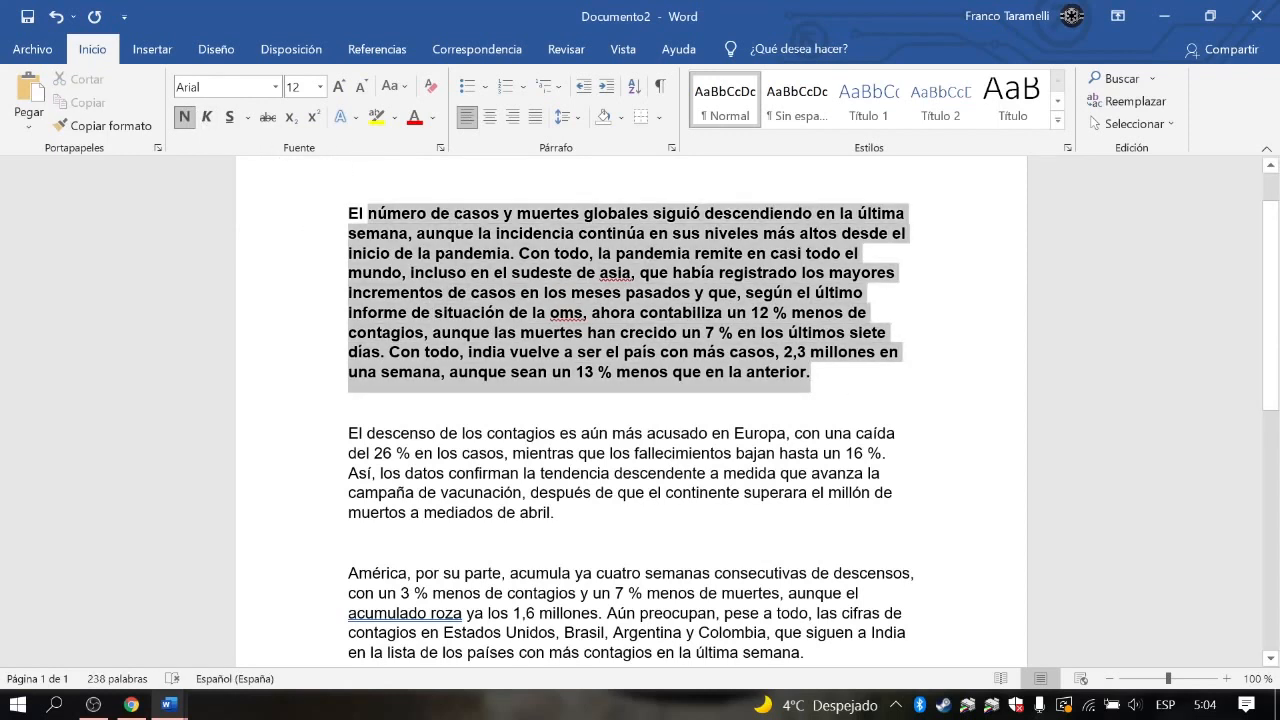
{"action": "left_click", "coordinate": [184, 117]}
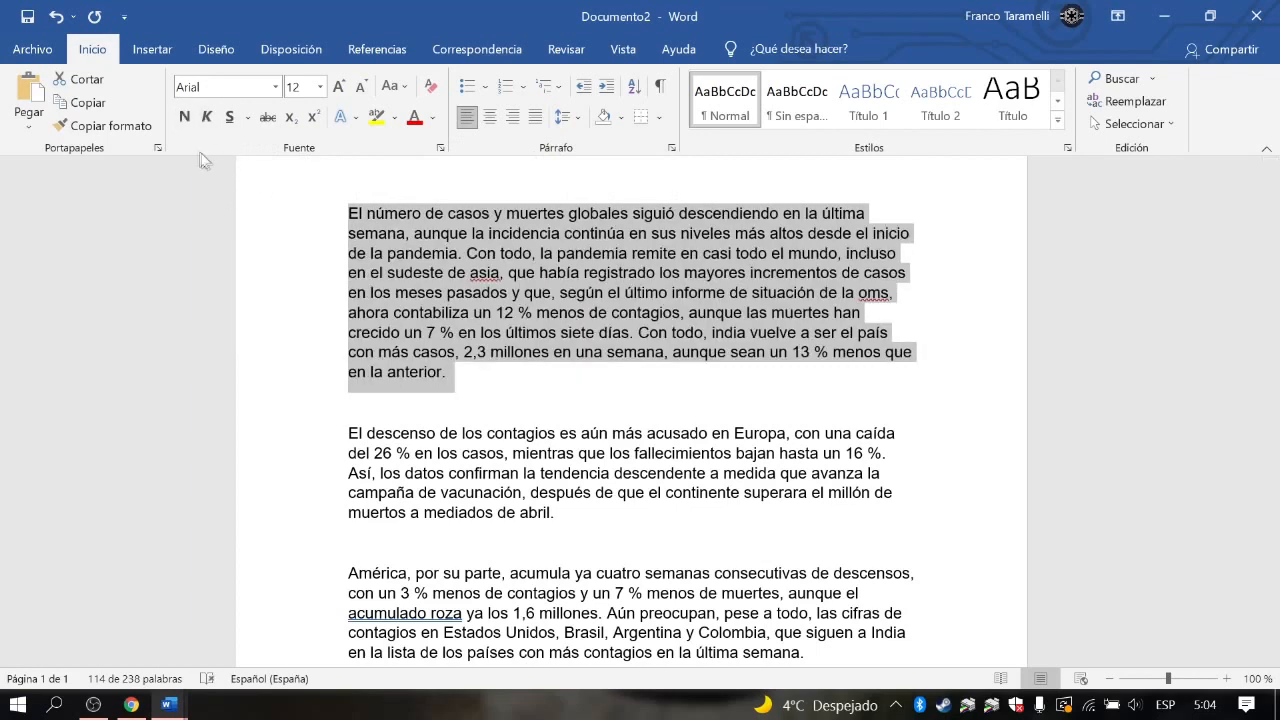
Apply italics to the first paragraph and remove them again.
{"action": "left_click", "coordinate": [207, 118]}
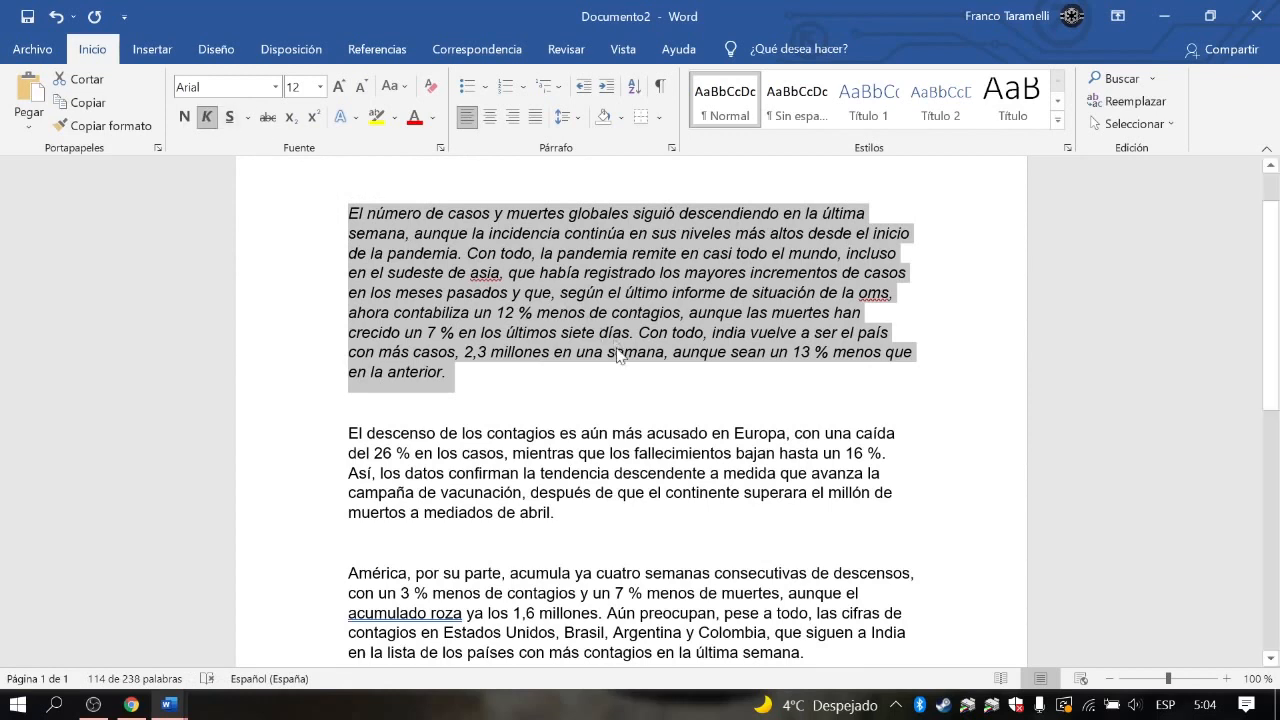
{"action": "left_click", "coordinate": [528, 390]}
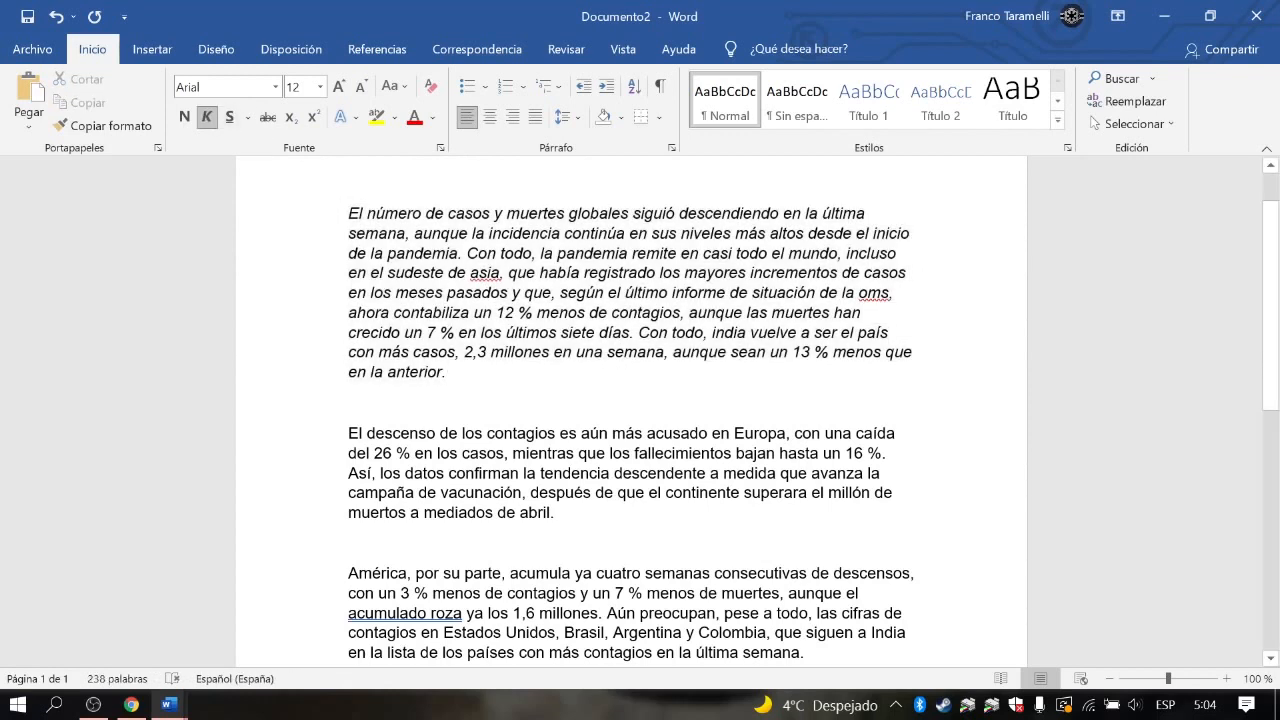
{"action": "left_click_drag", "start_coordinate": [520, 385], "coordinate": [315, 226]}
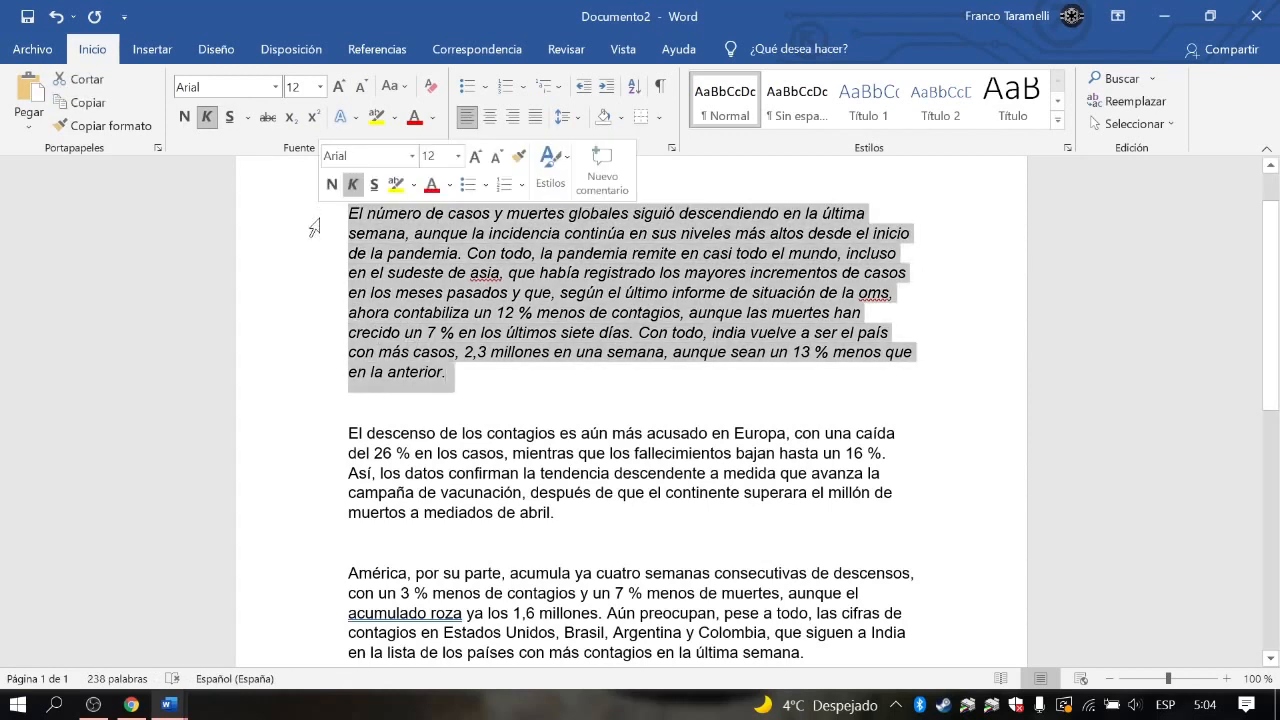
{"action": "left_click", "coordinate": [212, 120]}
Underline the first paragraph, preview other underline styles such as dash-dot, and remove the underline.
{"action": "left_click", "coordinate": [229, 117]}
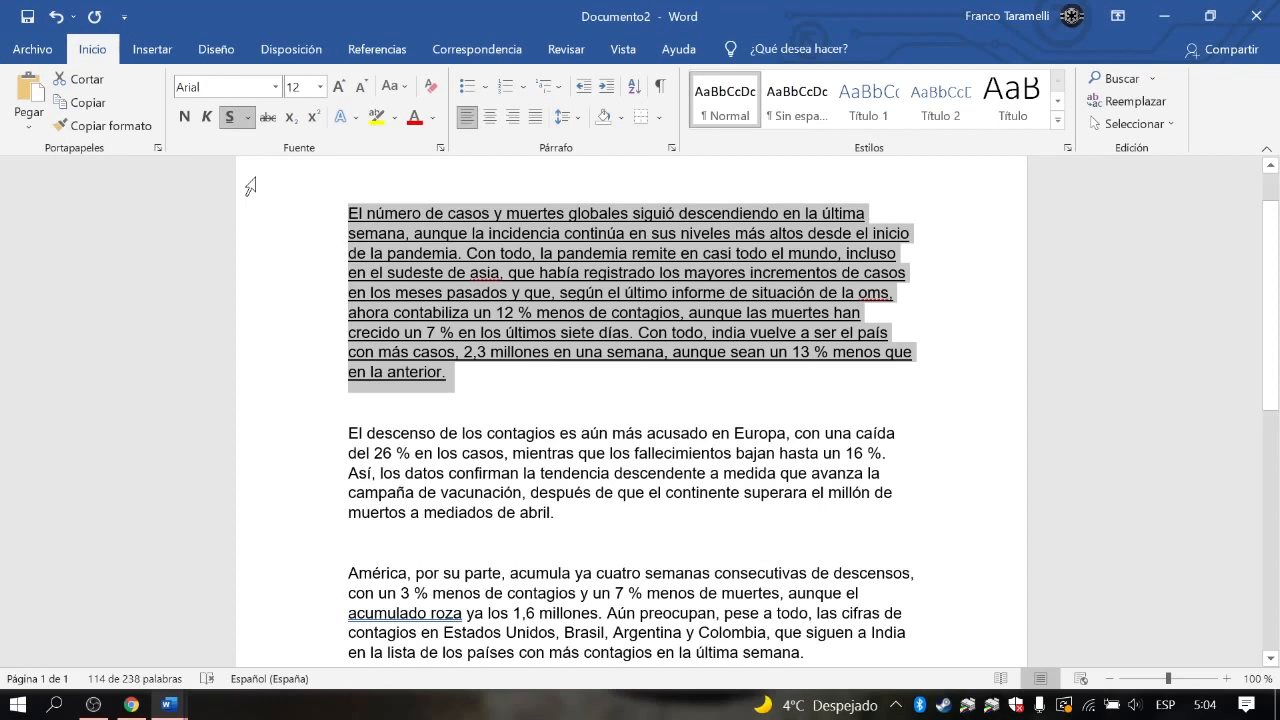
{"action": "left_click", "coordinate": [249, 118]}
{"action": "left_click", "coordinate": [249, 118]}
{"action": "left_click", "coordinate": [249, 118]}
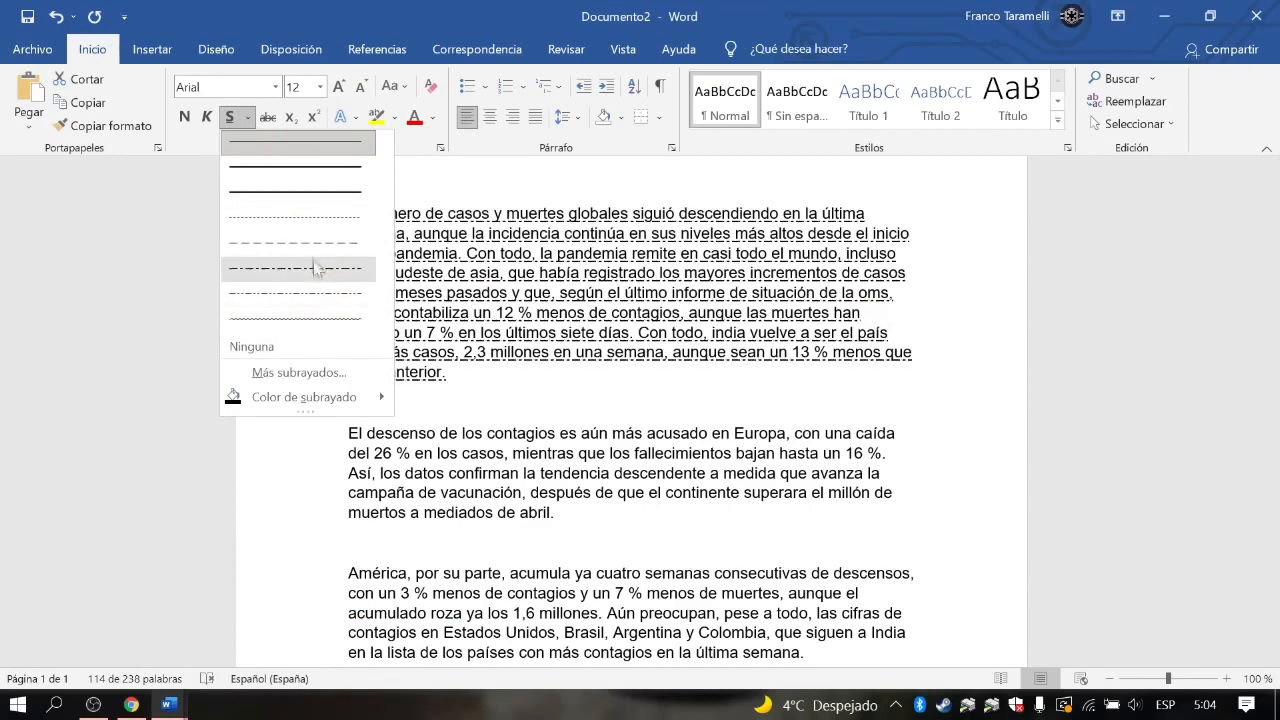
{"action": "left_click", "coordinate": [245, 120]}
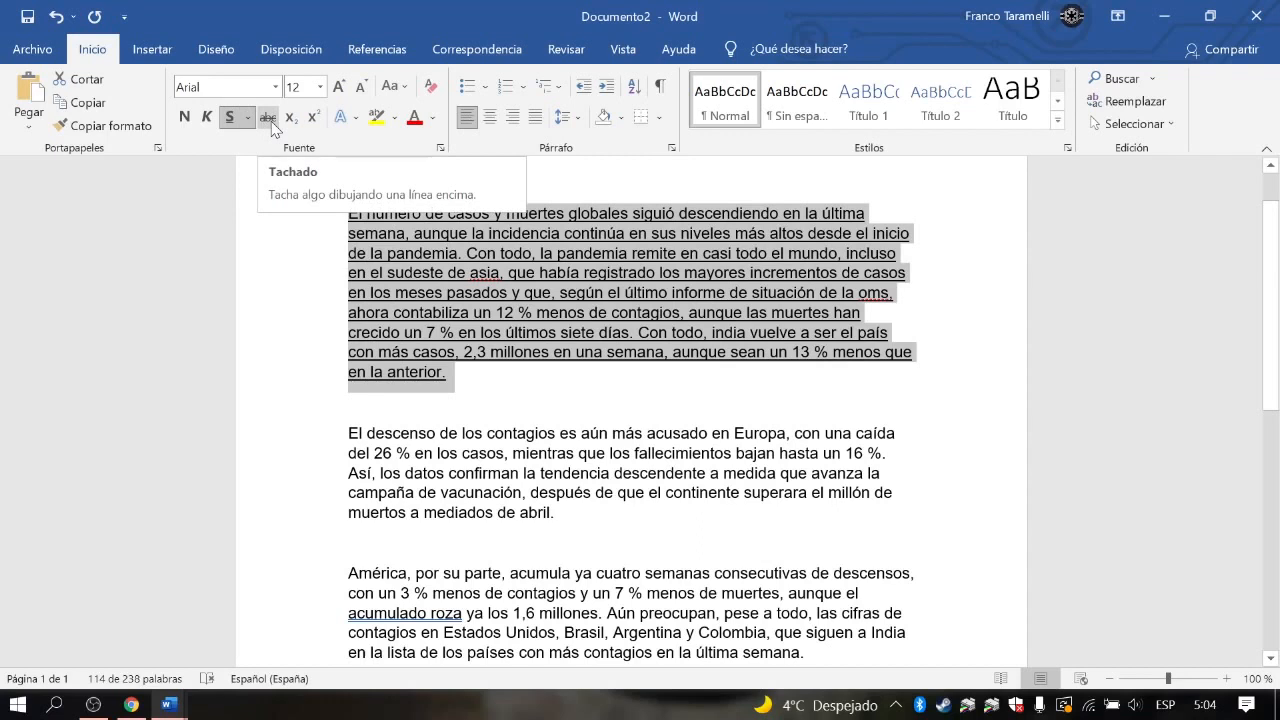
{"action": "left_click", "coordinate": [230, 117]}
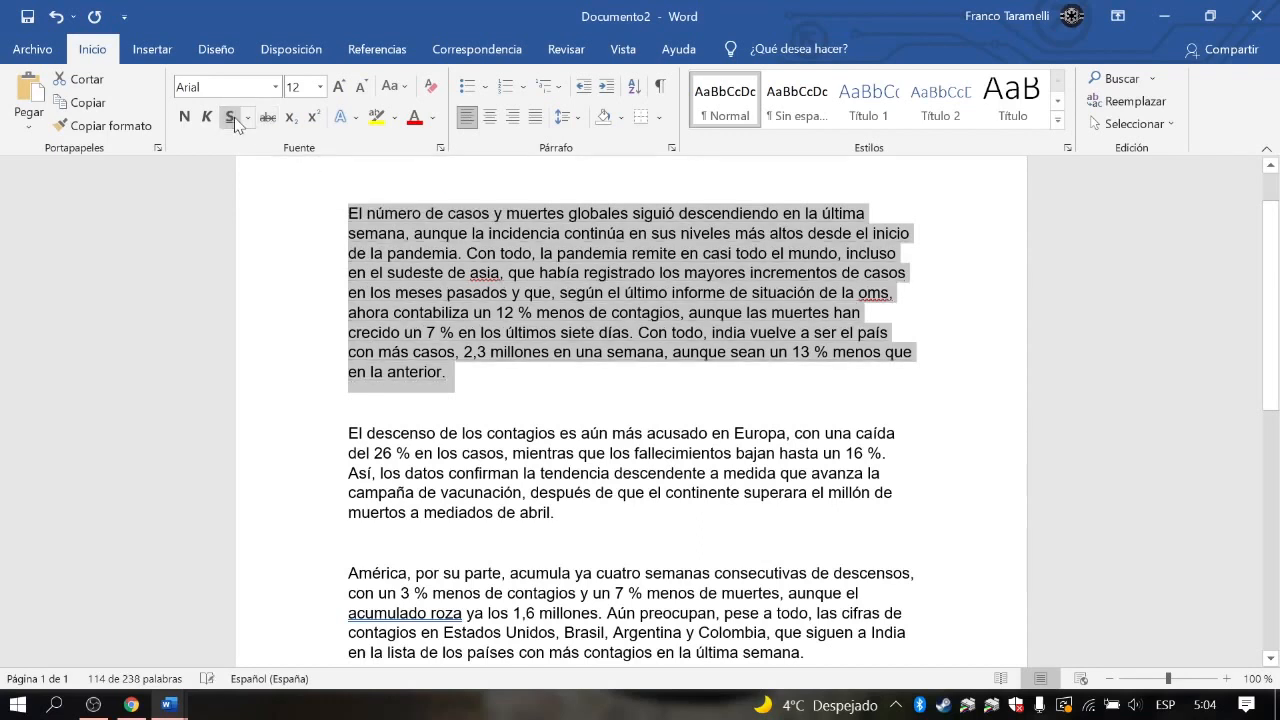
Apply strikethrough to the first paragraph, remove it, and clear the selection.
{"action": "left_click", "coordinate": [268, 117]}
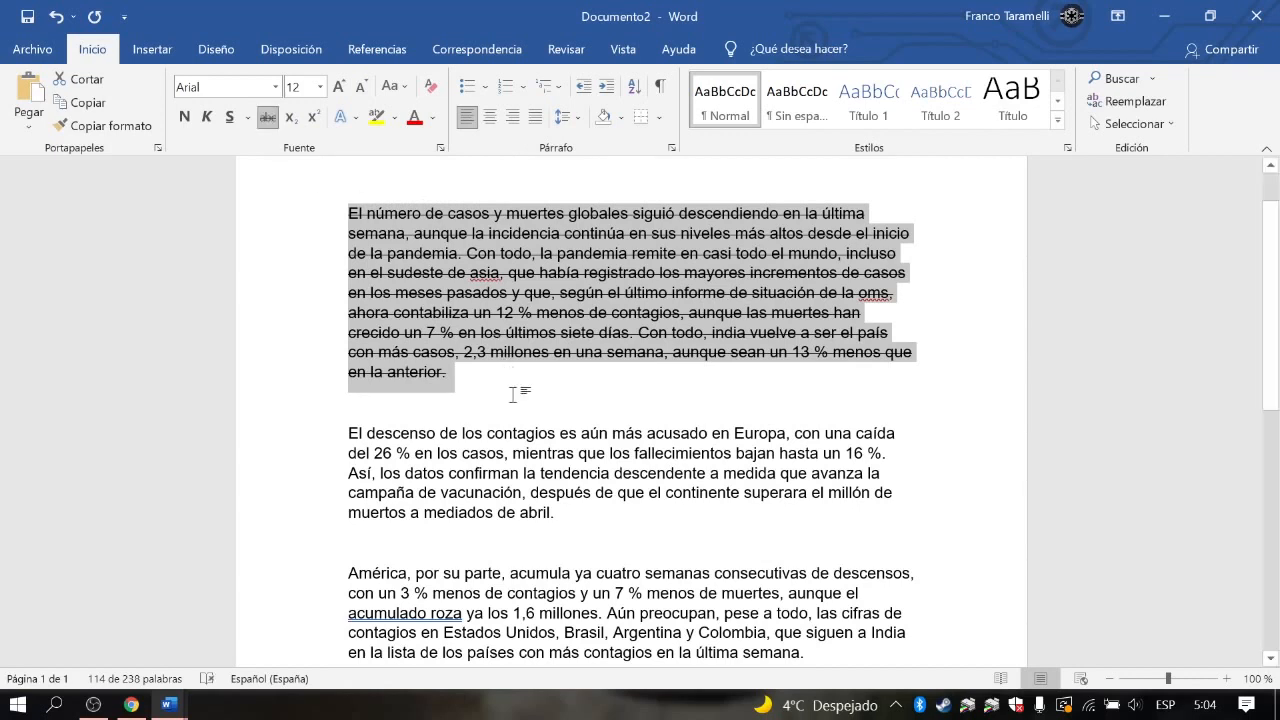
{"action": "left_click", "coordinate": [268, 117]}
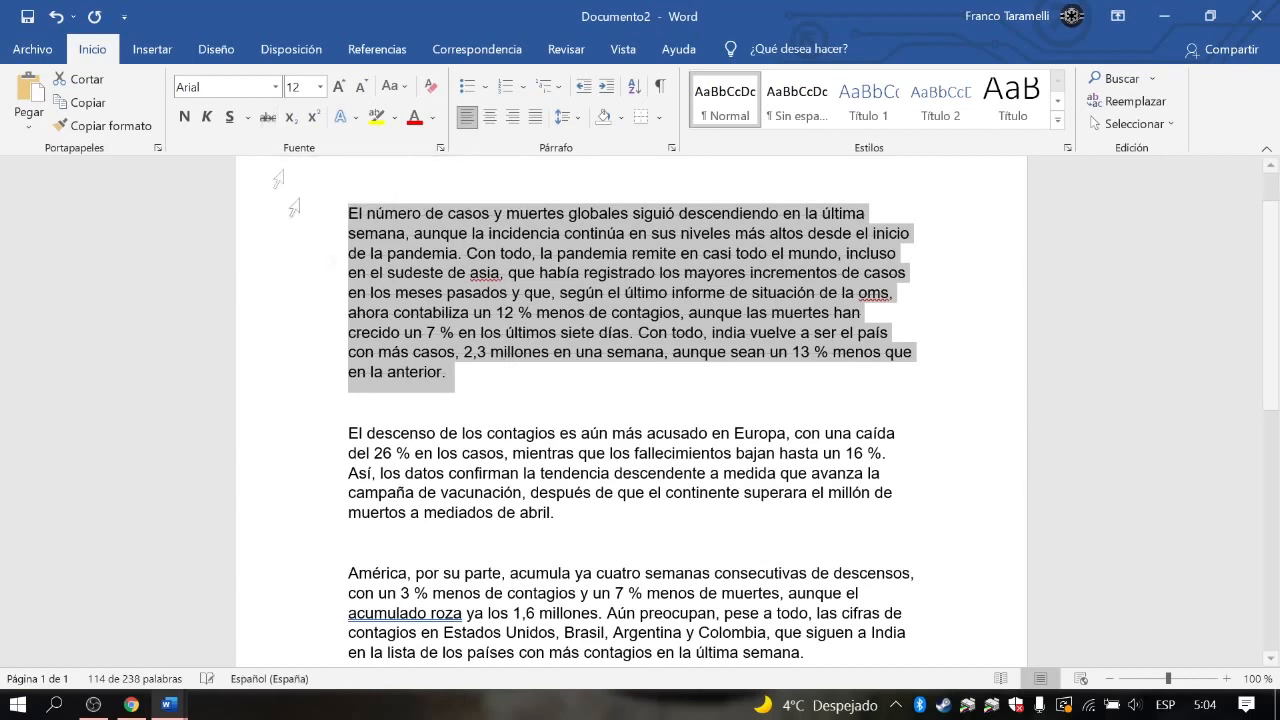
{"action": "left_click", "coordinate": [510, 382]}
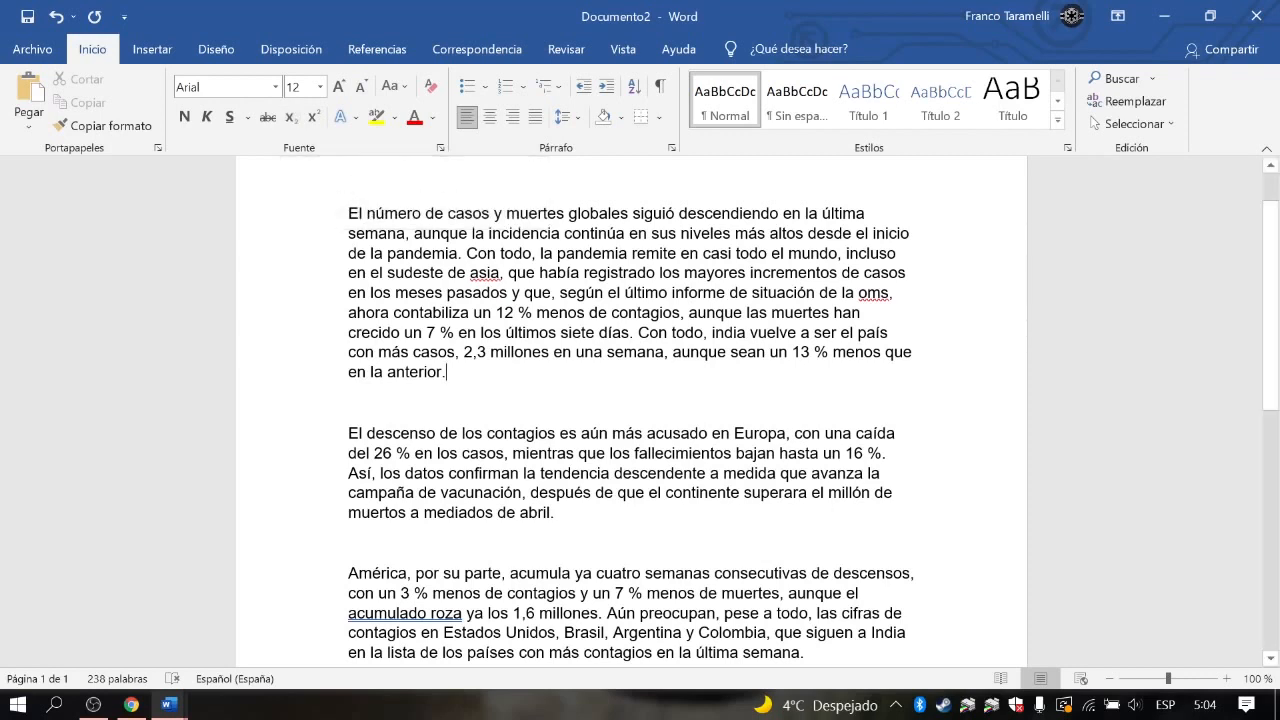
Insert the subscript digits 123 before the first paragraph's final period, and remove them again.
{"action": "left_click_drag", "start_coordinate": [388, 372], "coordinate": [441, 372]}
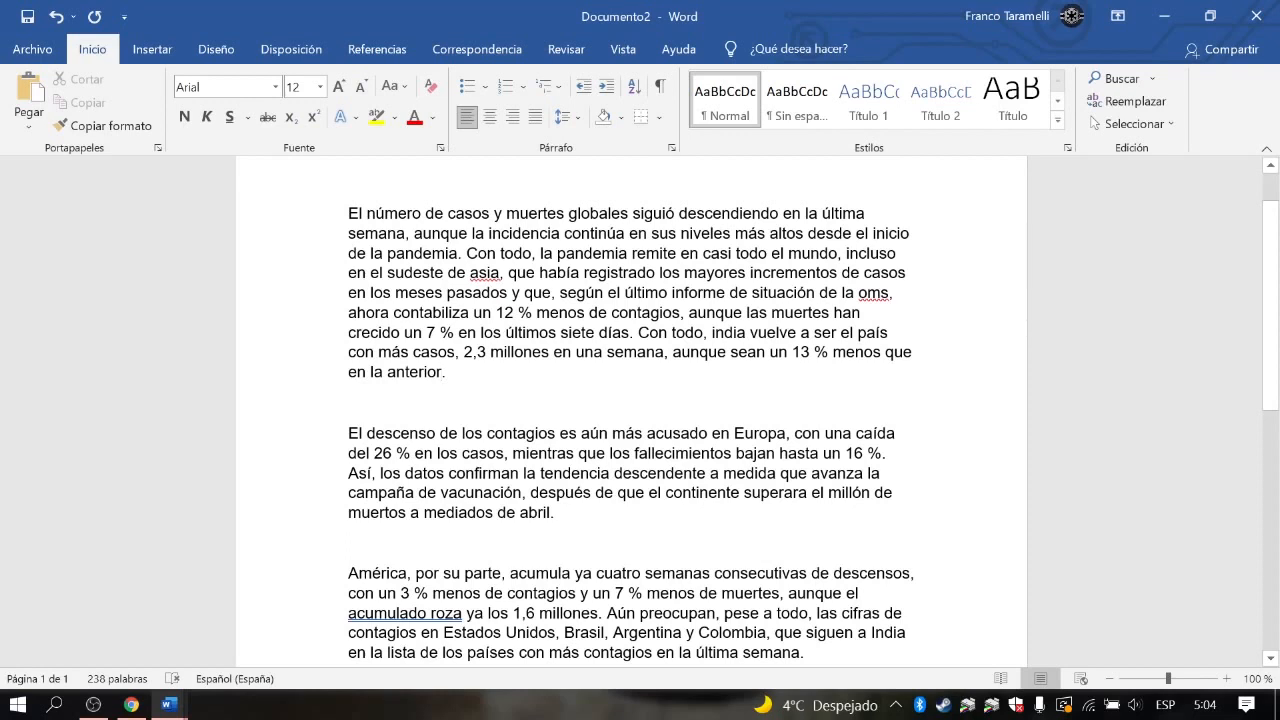
{"action": "left_click", "coordinate": [290, 118]}
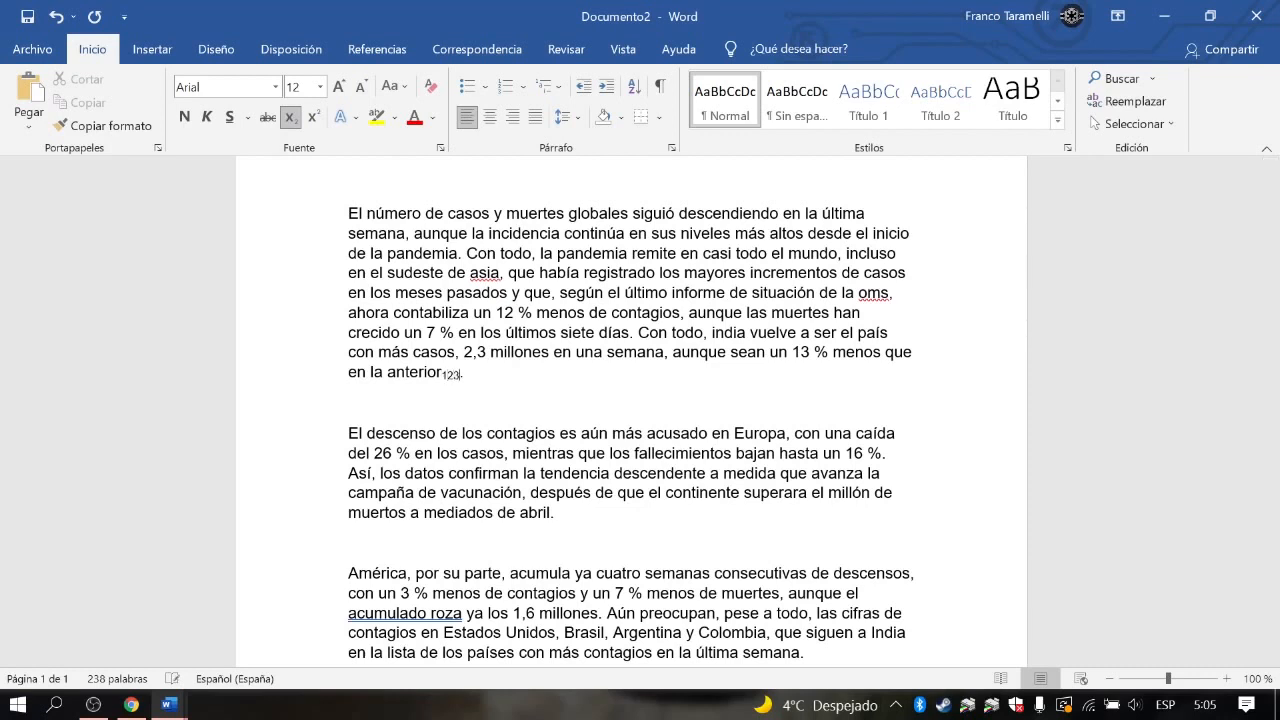
{"action": "type", "text": "1231461"}
{"action": "left_click", "coordinate": [295, 120]}
Try superscript at the end of the first paragraph and turn it off again.
{"action": "left_click", "coordinate": [312, 118]}
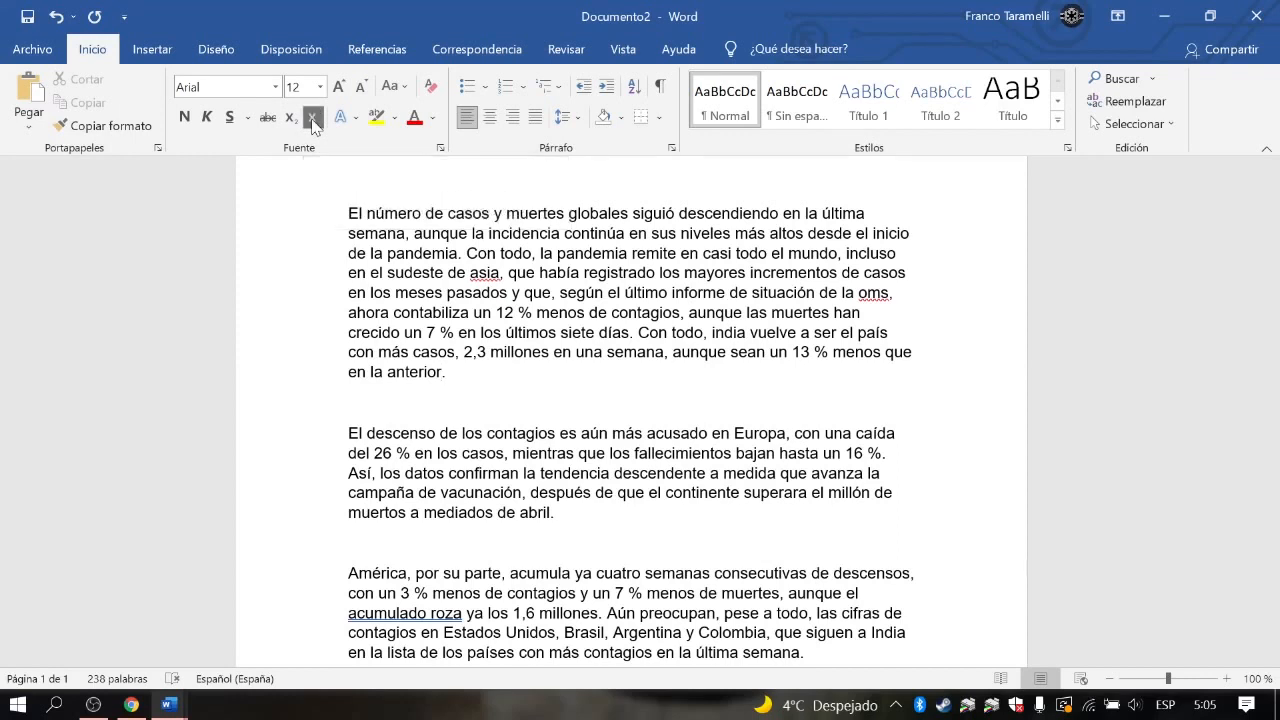
{"action": "type", "text": ".1"}
{"action": "left_click", "coordinate": [314, 118]}
Preview the text effect styles on the whole first paragraph without applying one.
{"action": "left_click_drag", "start_coordinate": [450, 382], "coordinate": [317, 218]}
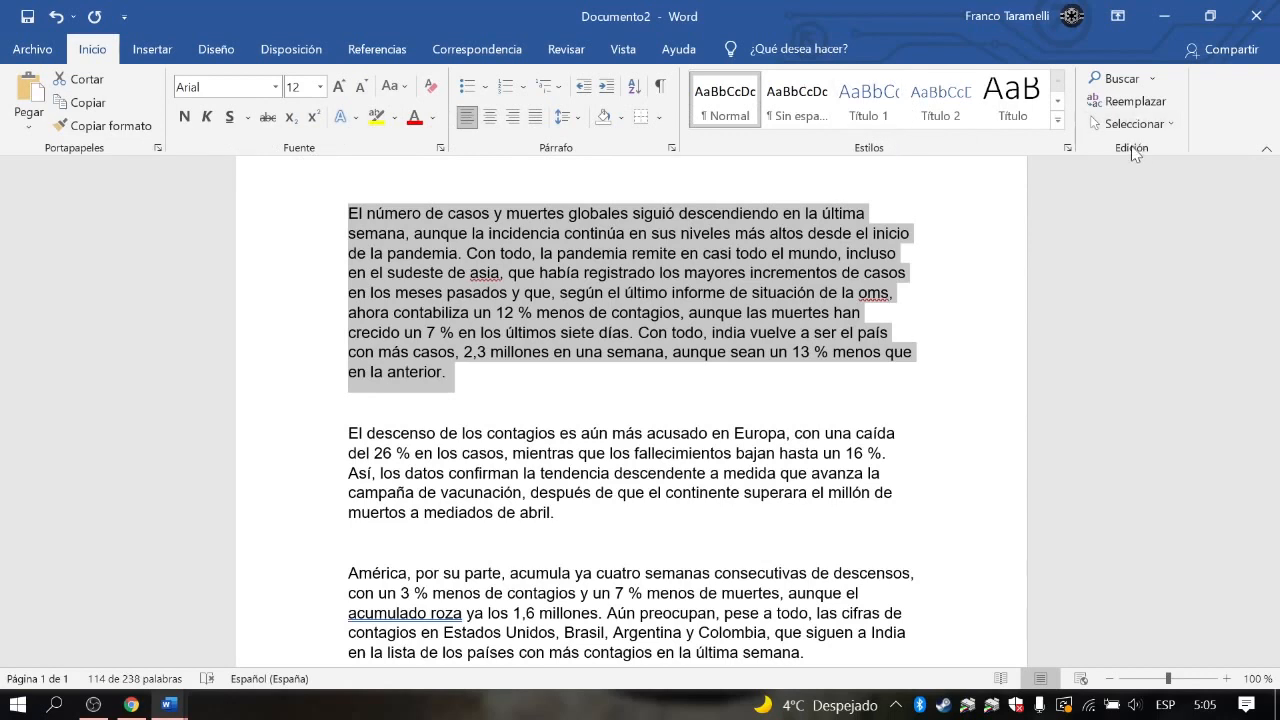
{"action": "left_click", "coordinate": [347, 121]}
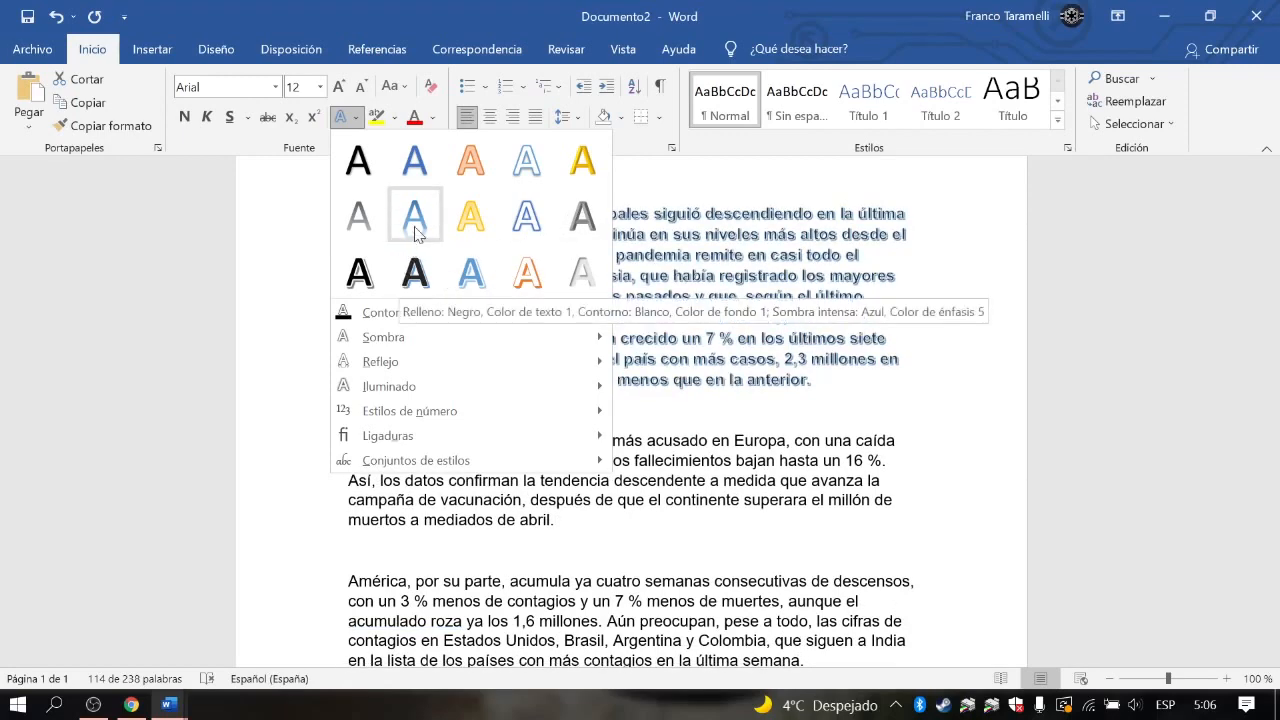
{"action": "left_click", "coordinate": [388, 117]}
Highlight the first paragraph in yellow and remove the highlight again.
{"action": "left_click", "coordinate": [388, 117]}
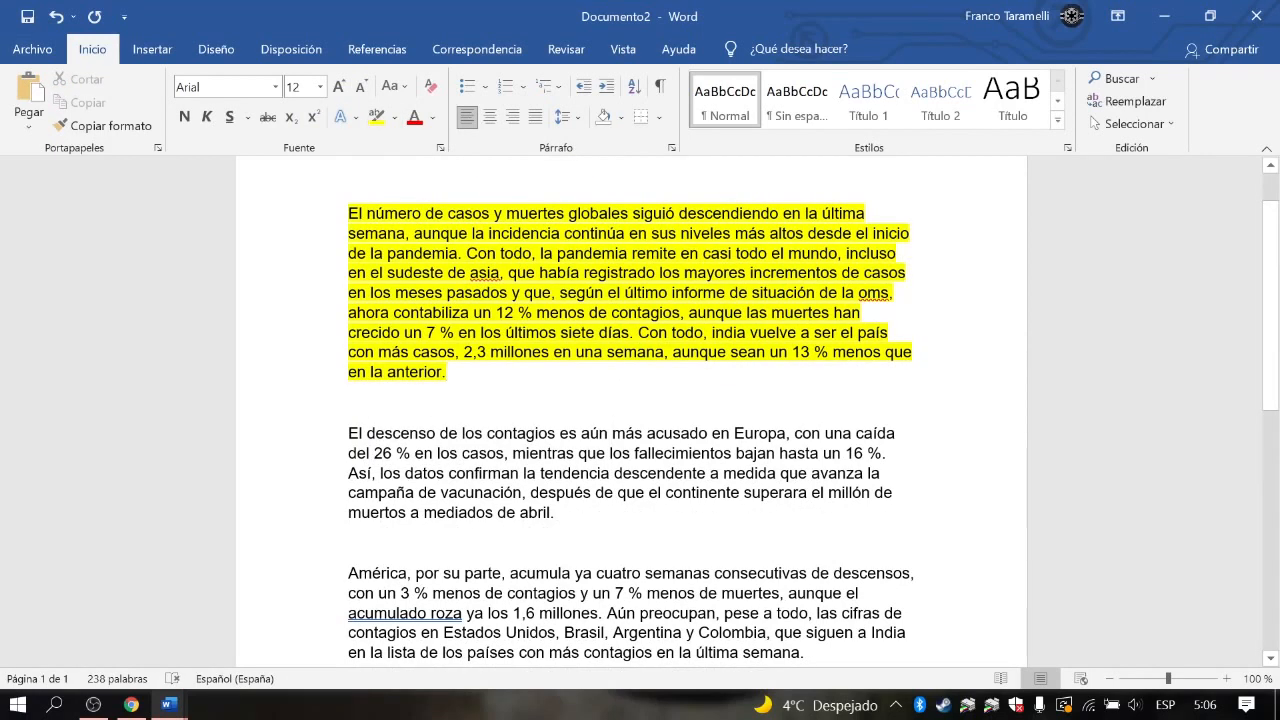
{"action": "key", "text": "ctrl+shift+Down"}
{"action": "left_click_drag", "start_coordinate": [517, 401], "coordinate": [348, 212]}
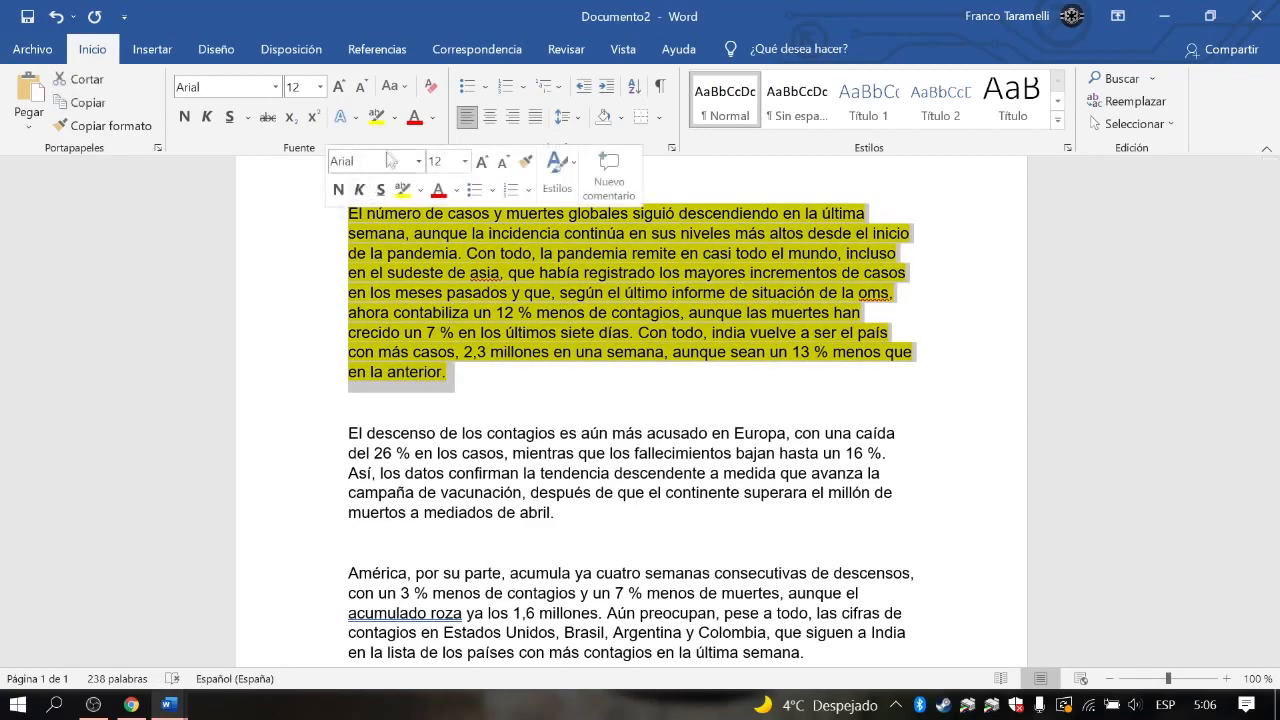
{"action": "left_click", "coordinate": [395, 117]}
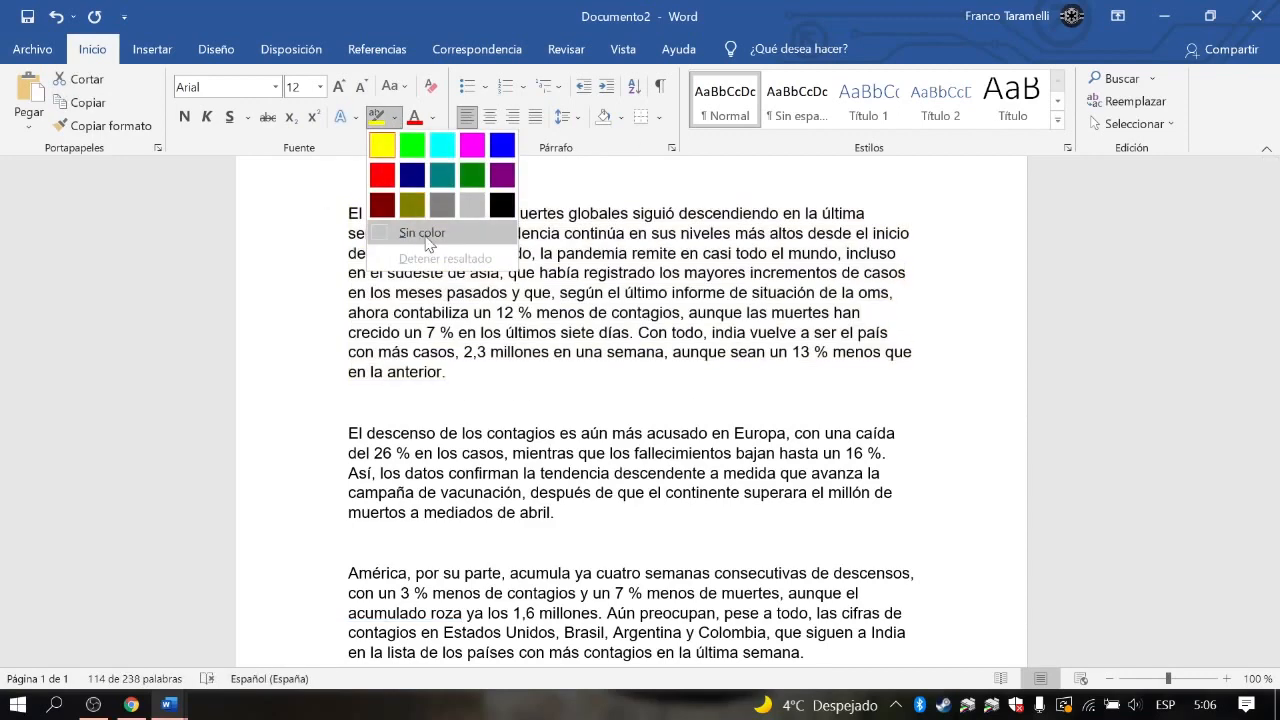
{"action": "left_click", "coordinate": [422, 233]}
{"action": "left_click", "coordinate": [426, 243]}
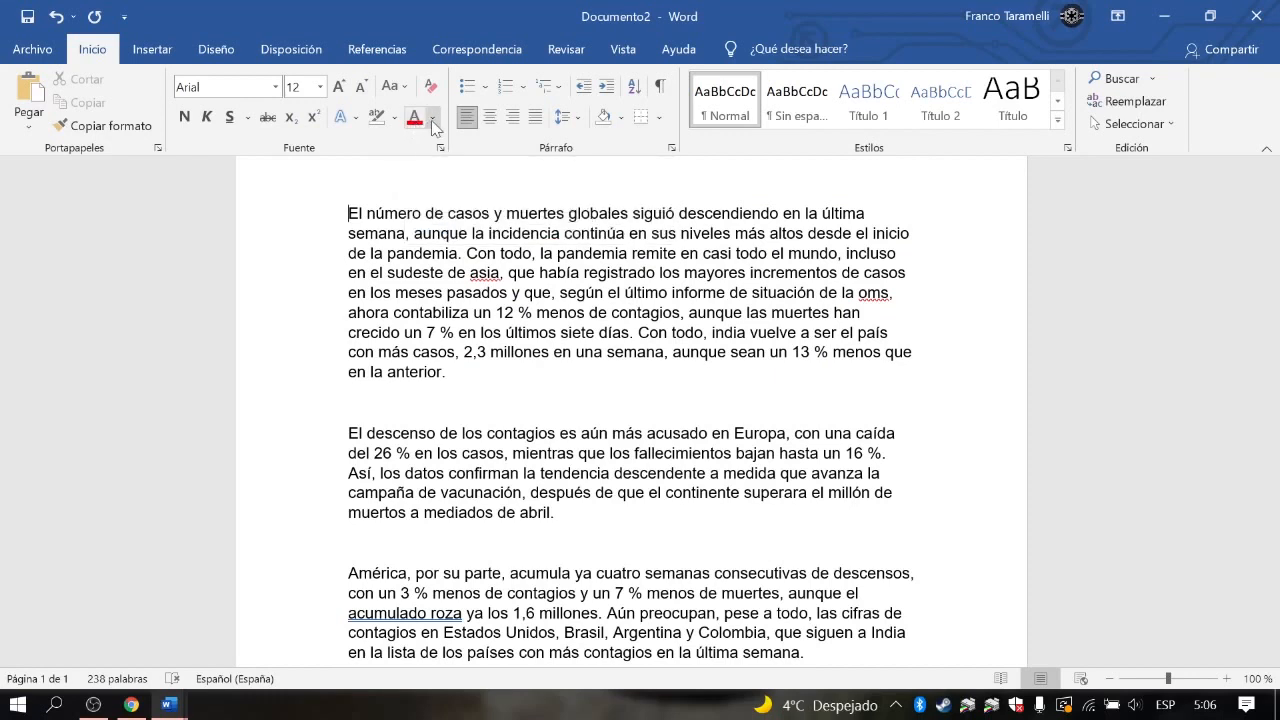
Preview theme font colors on the entire first paragraph.
{"action": "key", "text": "shift+Up"}
{"action": "key", "text": "shift+Up"}
{"action": "key", "text": "shift+Up"}
{"action": "key", "text": "shift+Up"}
{"action": "key", "text": "shift+Up"}
{"action": "key", "text": "shift+Up"}
{"action": "key", "text": "shift+Up"}
{"action": "key", "text": "shift+Up"}
{"action": "key", "text": "shift+Up"}
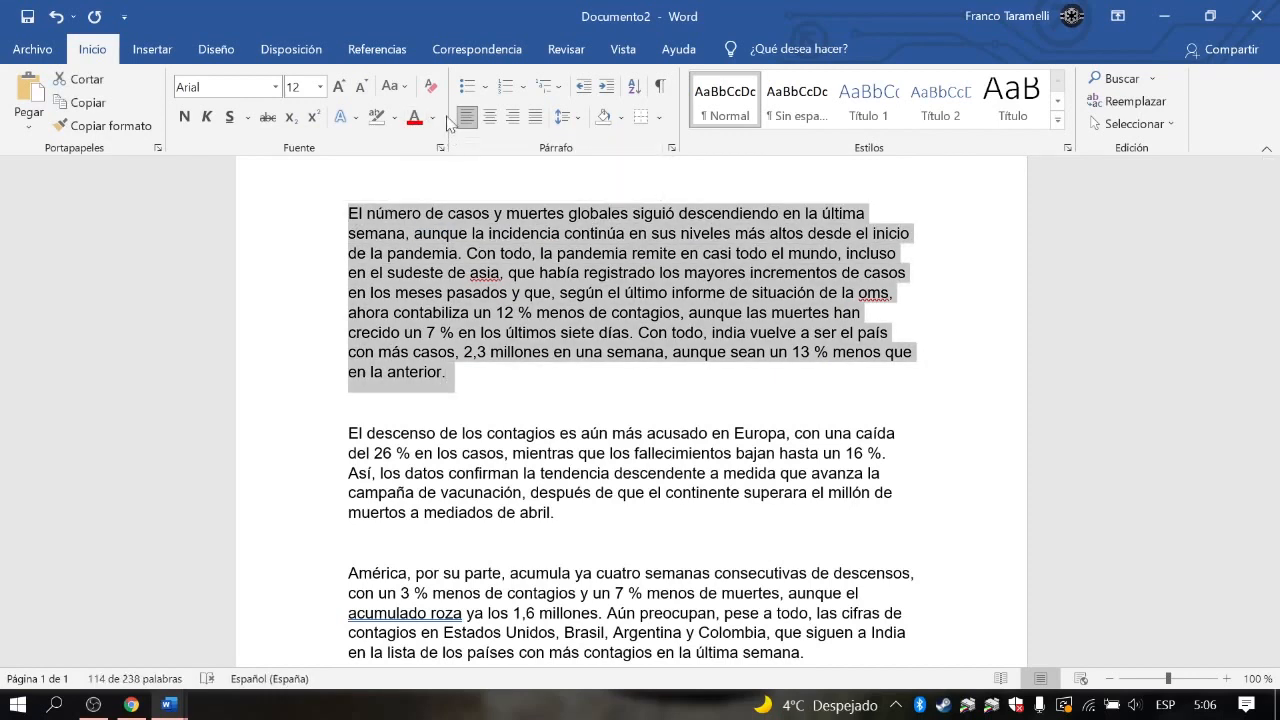
{"action": "left_click", "coordinate": [434, 118]}
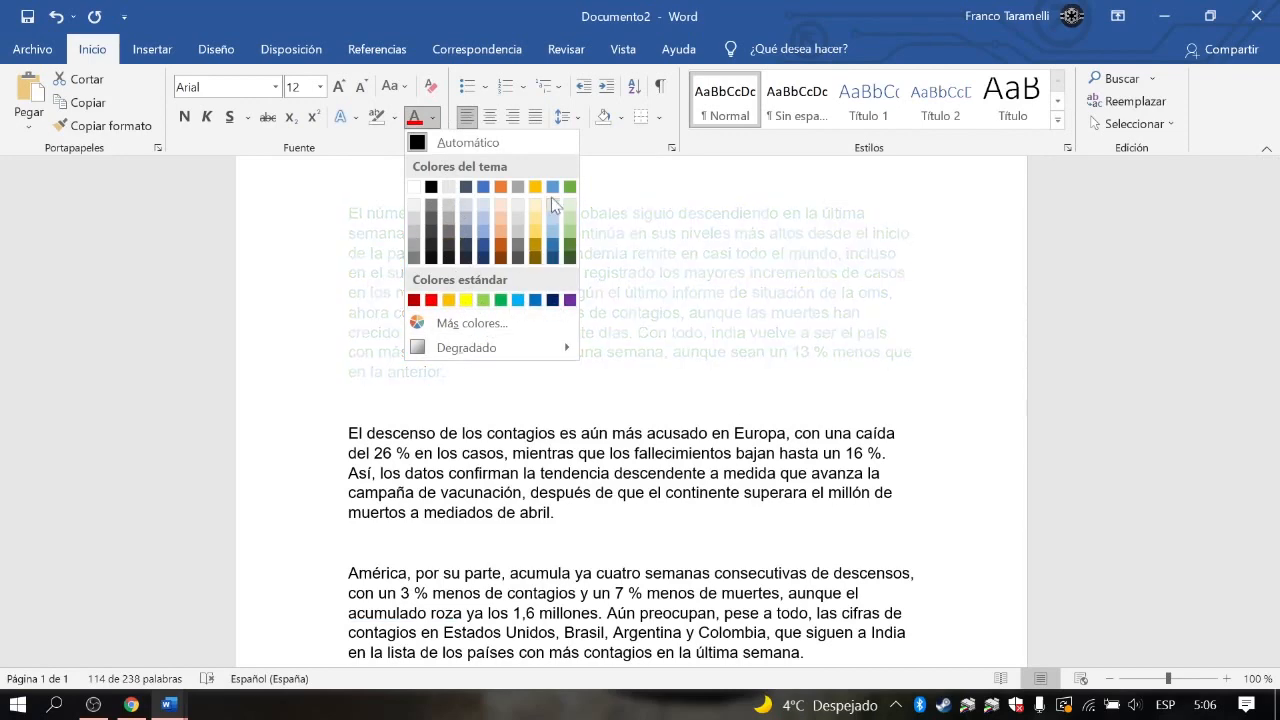
Try several shades from the extended standard color palette and apply a dark blue font color to the first paragraph.
{"action": "left_click", "coordinate": [503, 324]}
{"action": "left_click", "coordinate": [595, 338]}
{"action": "left_click", "coordinate": [600, 328]}
{"action": "left_click", "coordinate": [606, 316]}
{"action": "left_click", "coordinate": [577, 319]}
{"action": "left_click", "coordinate": [552, 345]}
{"action": "left_click", "coordinate": [545, 306]}
{"action": "left_click", "coordinate": [595, 352]}
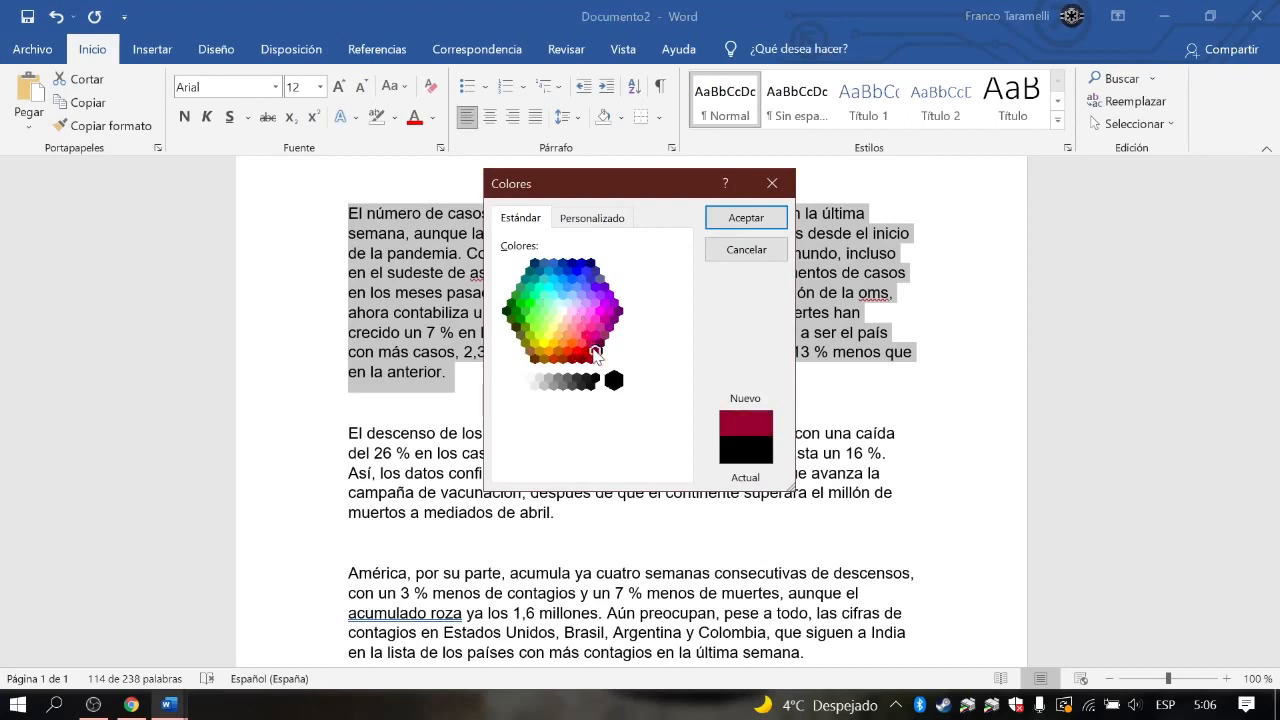
{"action": "left_click", "coordinate": [565, 340]}
{"action": "left_click", "coordinate": [589, 317]}
{"action": "left_click", "coordinate": [596, 300]}
{"action": "left_click", "coordinate": [576, 287]}
{"action": "left_click", "coordinate": [539, 271]}
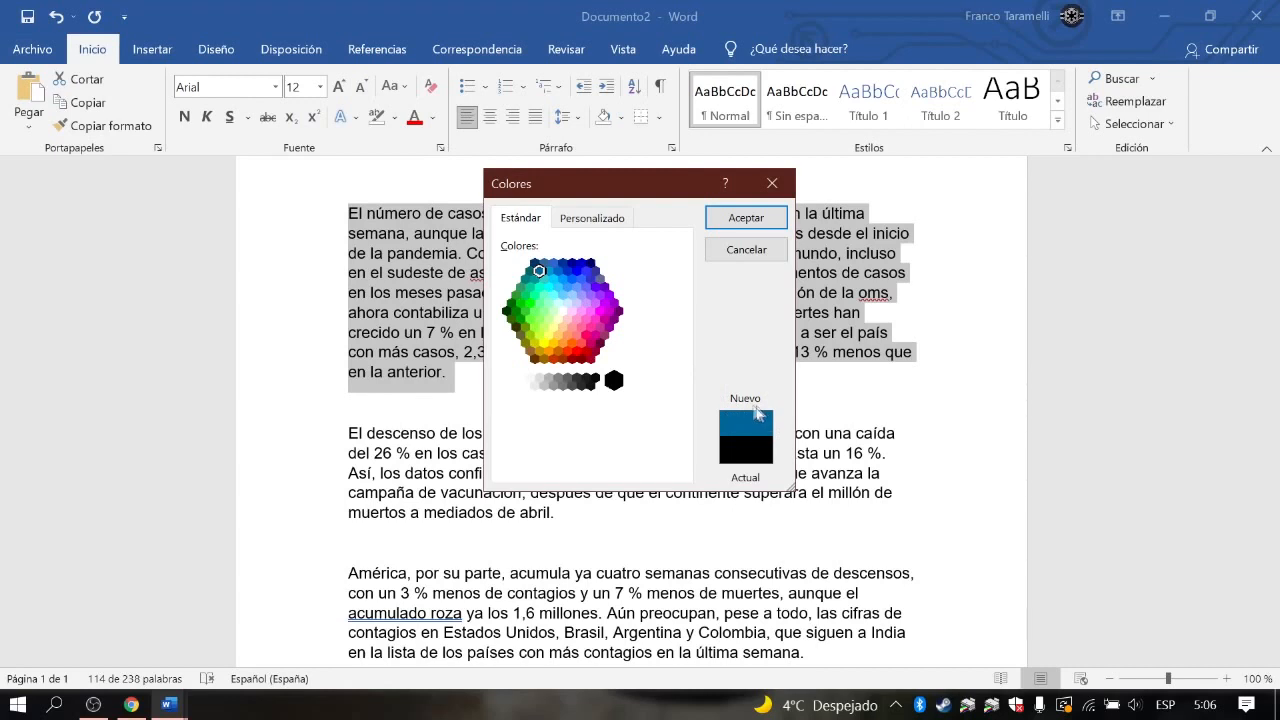
{"action": "left_click", "coordinate": [746, 219]}
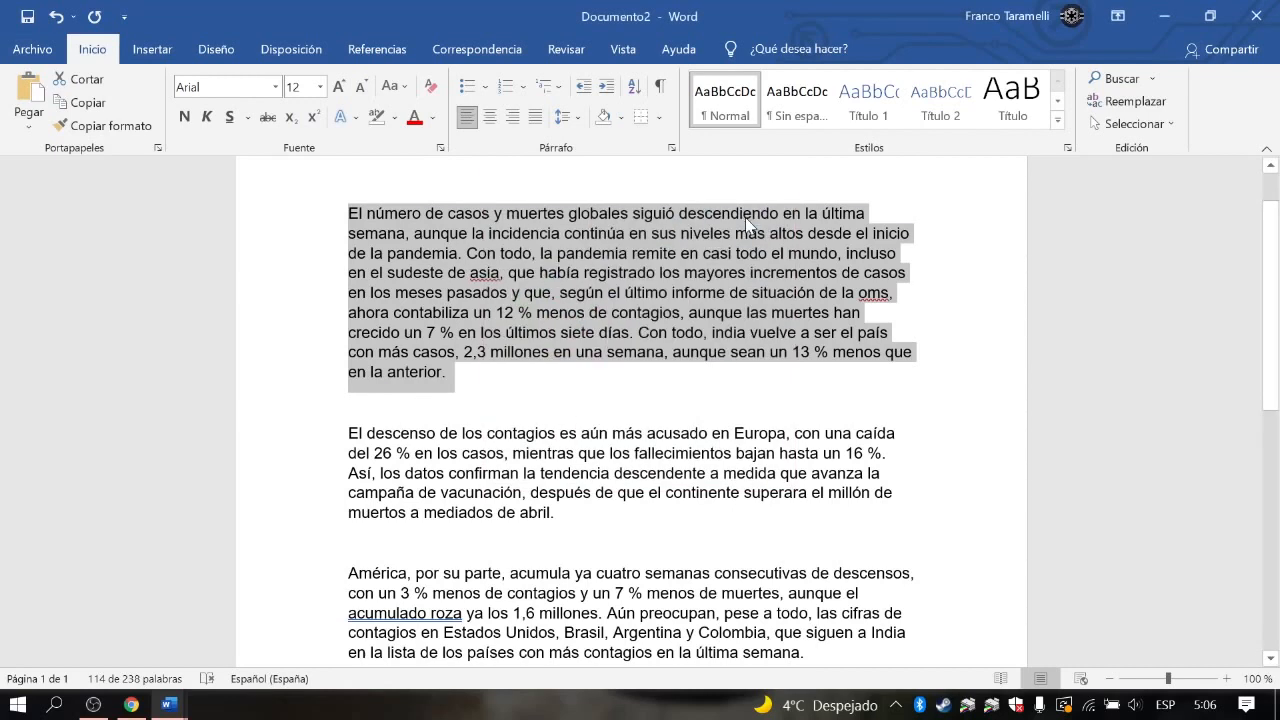
Turn the first paragraph into a bulleted item, add an empty bullet below it, and end the list.
{"action": "left_click", "coordinate": [497, 388]}
{"action": "left_click_drag", "start_coordinate": [497, 388], "coordinate": [294, 215]}
{"action": "left_click_drag", "start_coordinate": [505, 397], "coordinate": [348, 213]}
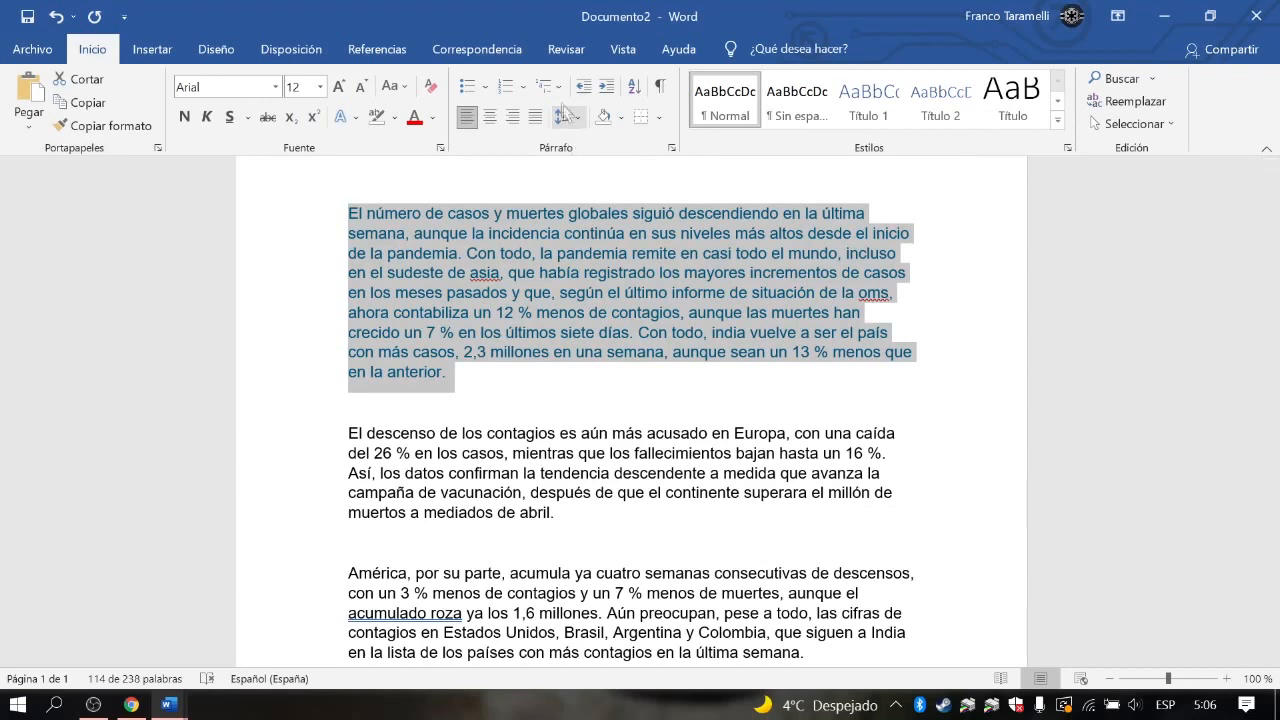
{"action": "left_click", "coordinate": [469, 90]}
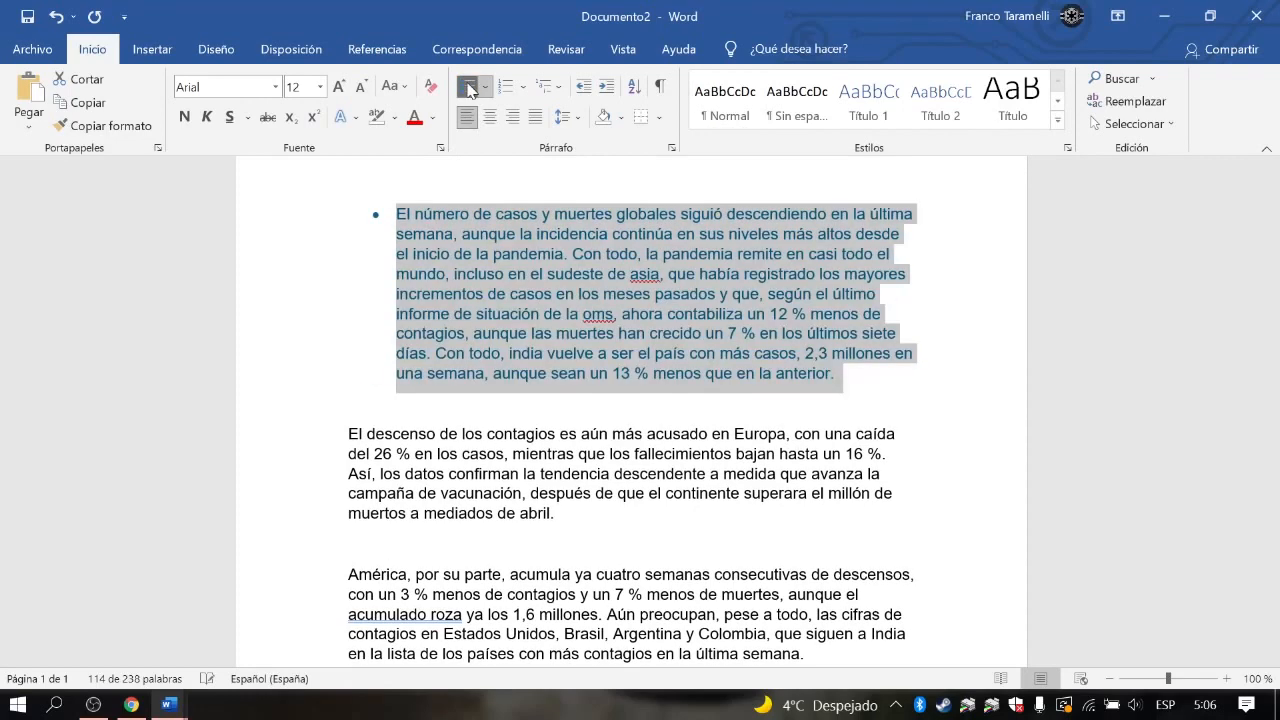
{"action": "left_click", "coordinate": [381, 222]}
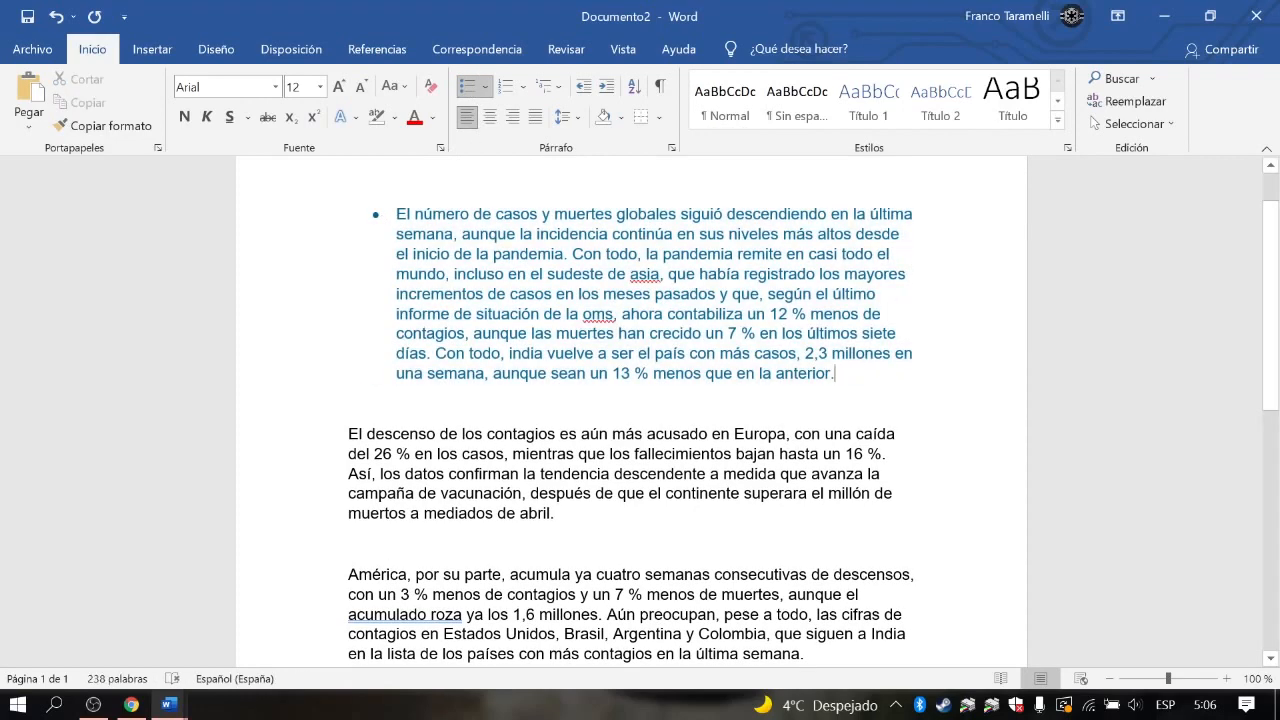
{"action": "key", "text": "Return"}
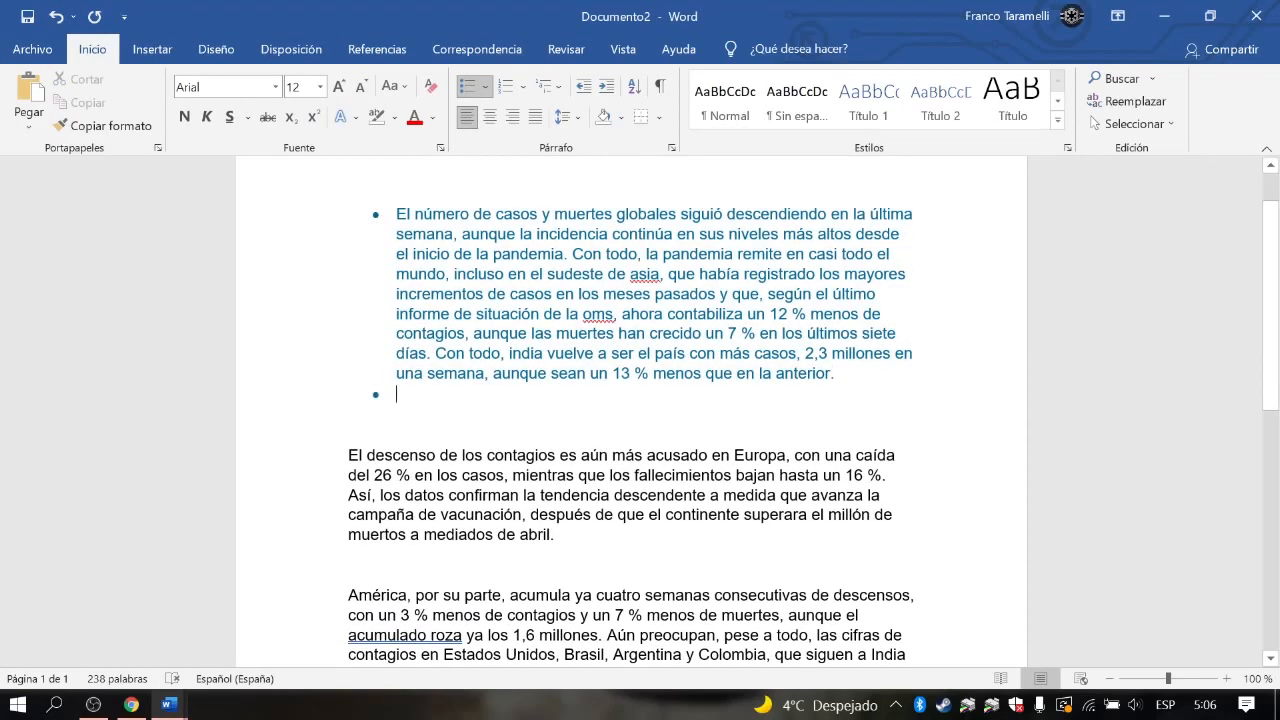
{"action": "key", "text": "Return"}
{"action": "key", "text": "Return"}
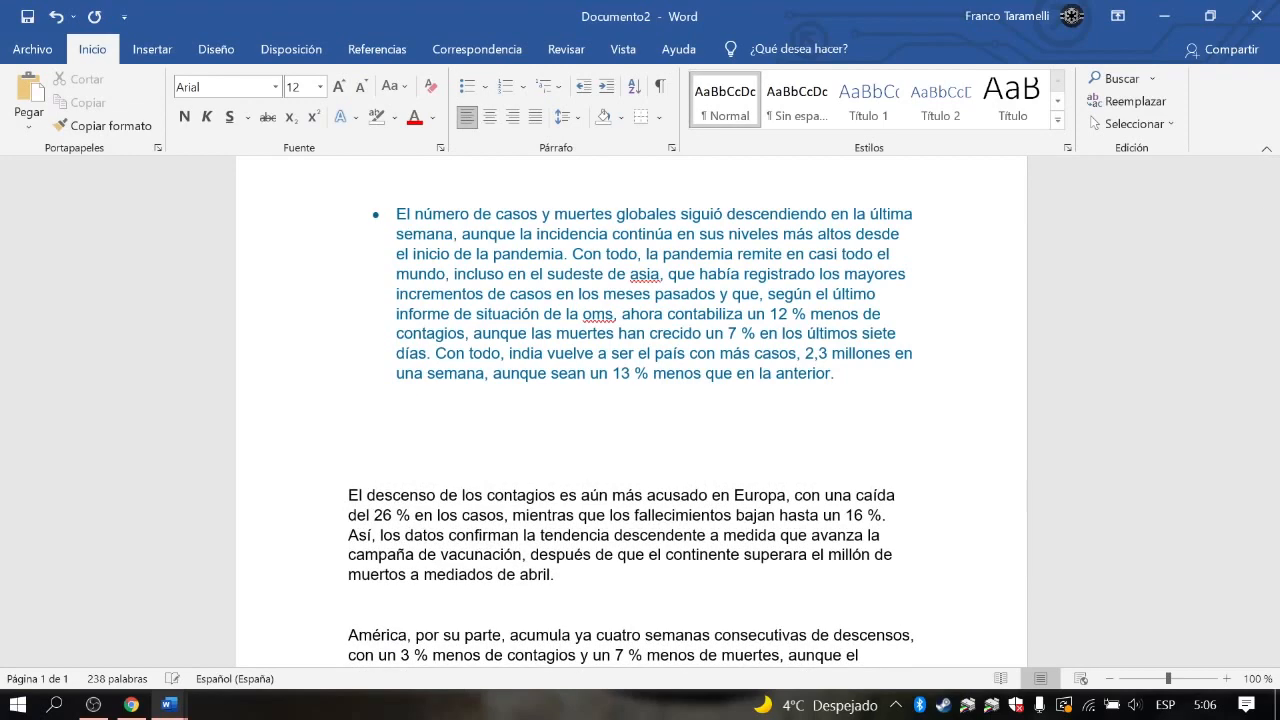
Undo the added lines and the bullet formatting on the first paragraph.
{"action": "key", "text": "ctrl+z"}
{"action": "key", "text": "ctrl+z"}
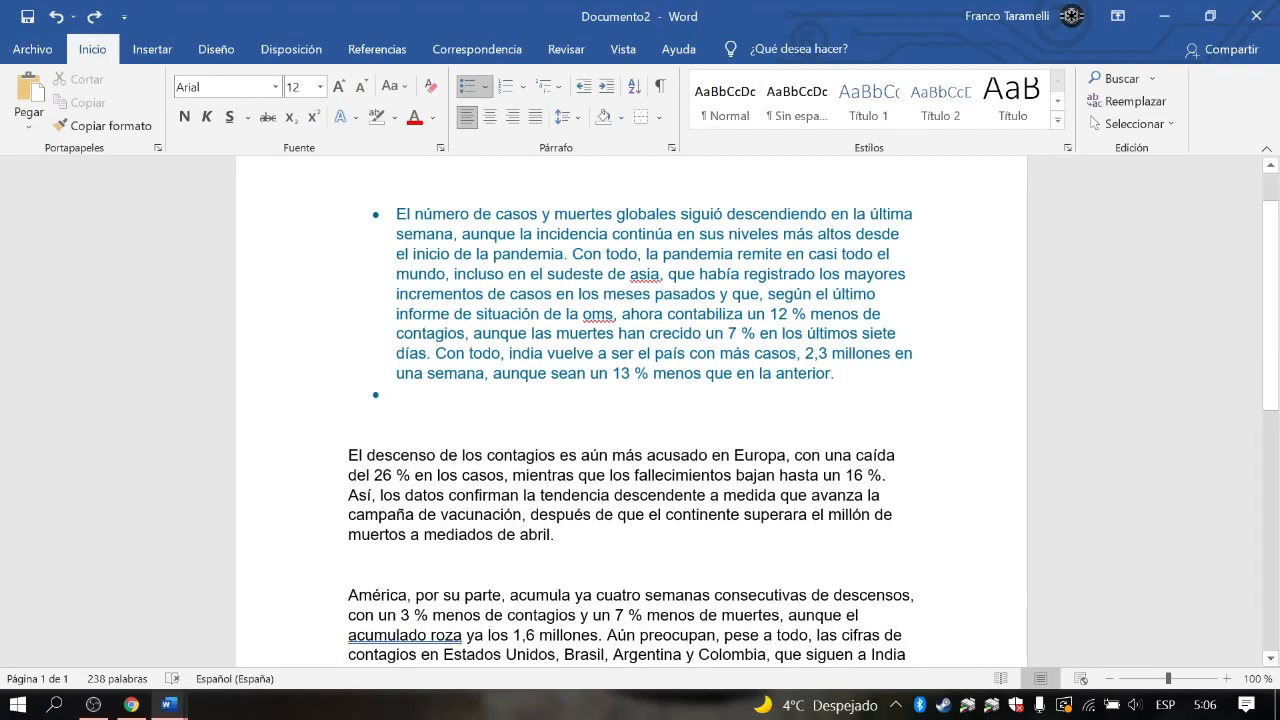
{"action": "key", "text": "ctrl+z"}
{"action": "key", "text": "ctrl+z"}
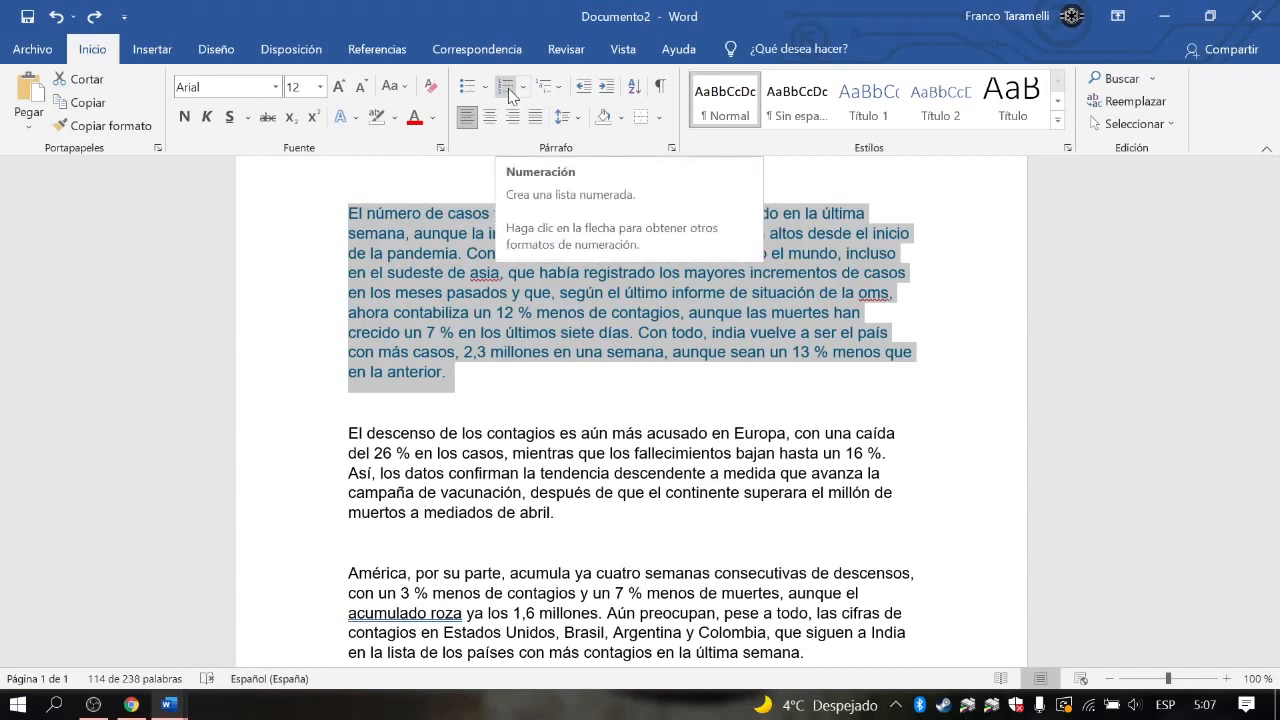
Turn the first paragraph into a numbered list item and add an empty second item.
{"action": "left_click", "coordinate": [508, 88]}
{"action": "left_click", "coordinate": [890, 393]}
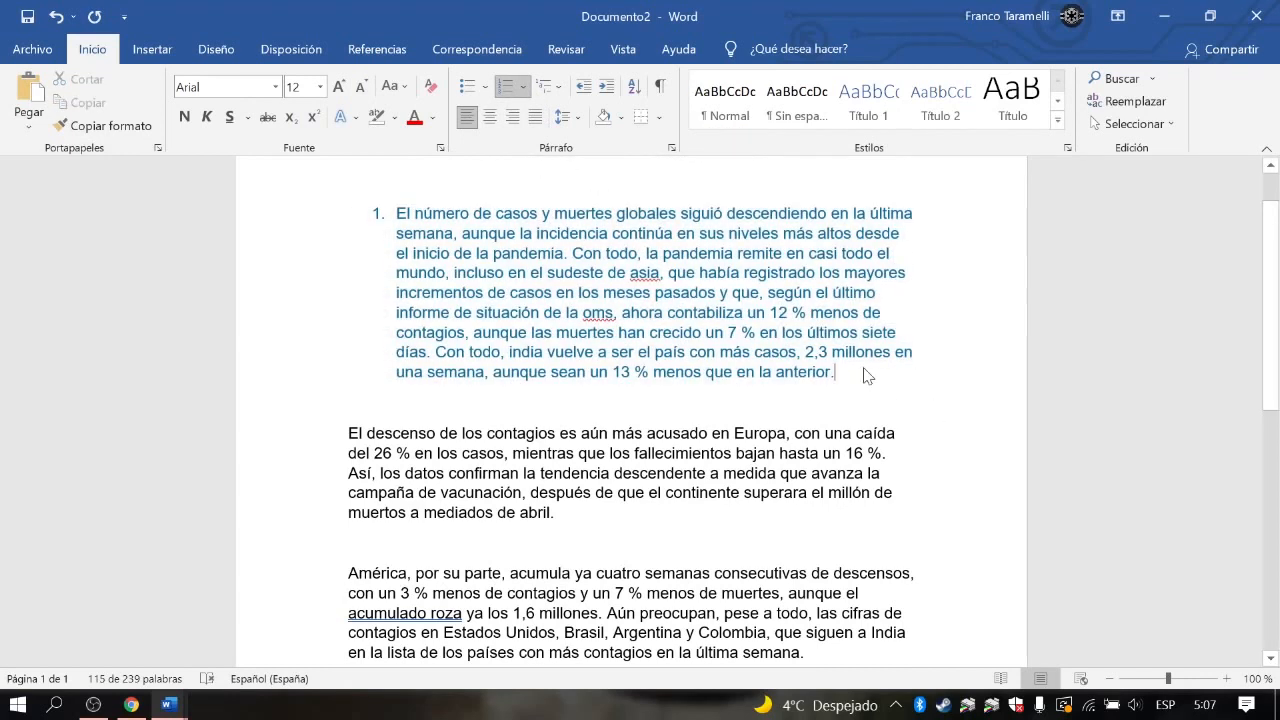
{"action": "key", "text": "Return"}
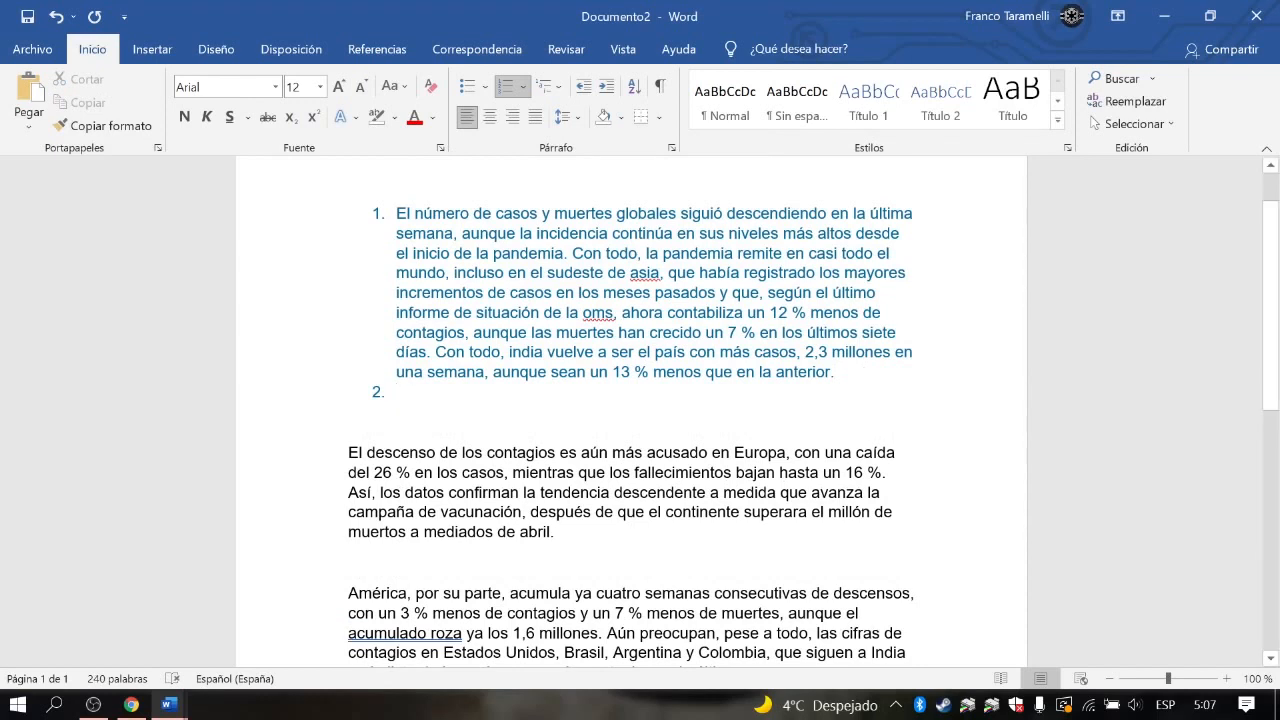
Copy item 1's text from "la pandemia" to its end and paste it as items 2 and 3 of the numbered list.
{"action": "left_click_drag", "start_coordinate": [835, 372], "coordinate": [476, 253]}
{"action": "key", "text": "ctrl+c"}
{"action": "left_click", "coordinate": [500, 390]}
{"action": "key", "text": "ctrl+v"}
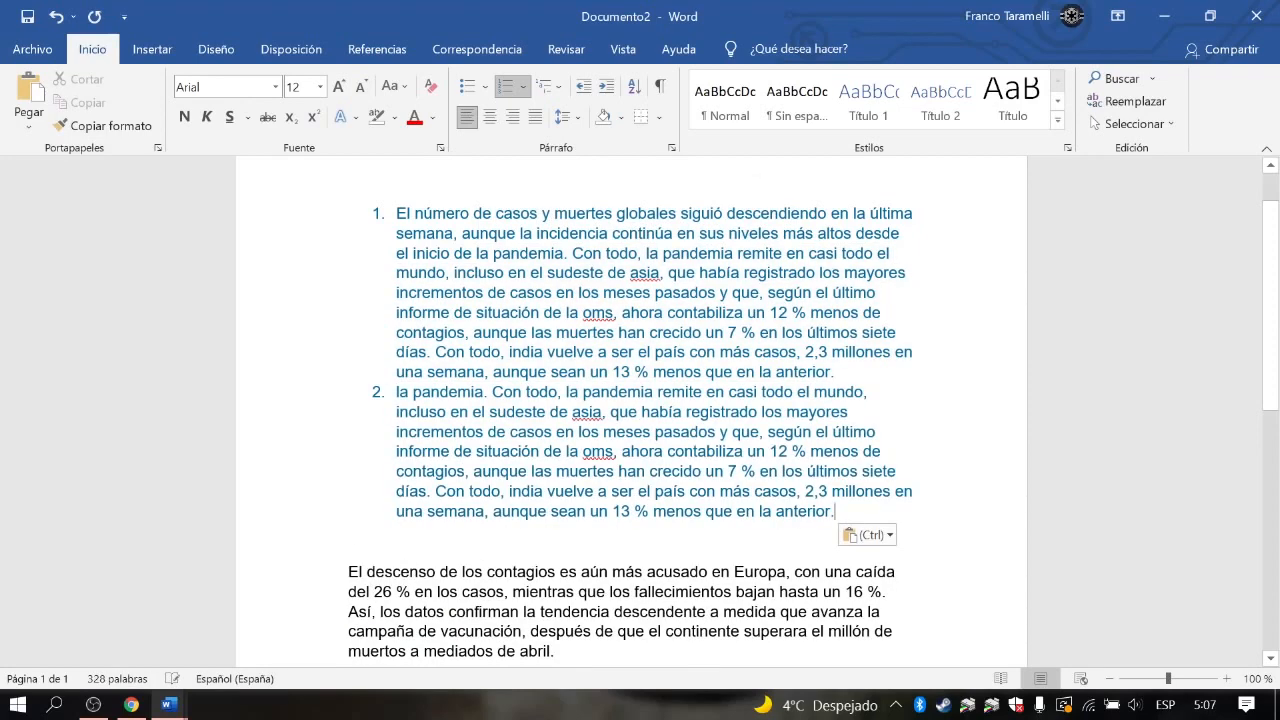
{"action": "key", "text": "Return"}
{"action": "key", "text": "ctrl+v"}
{"action": "scroll", "coordinate": [640, 413], "scroll_direction": "down", "scroll_amount": 1}
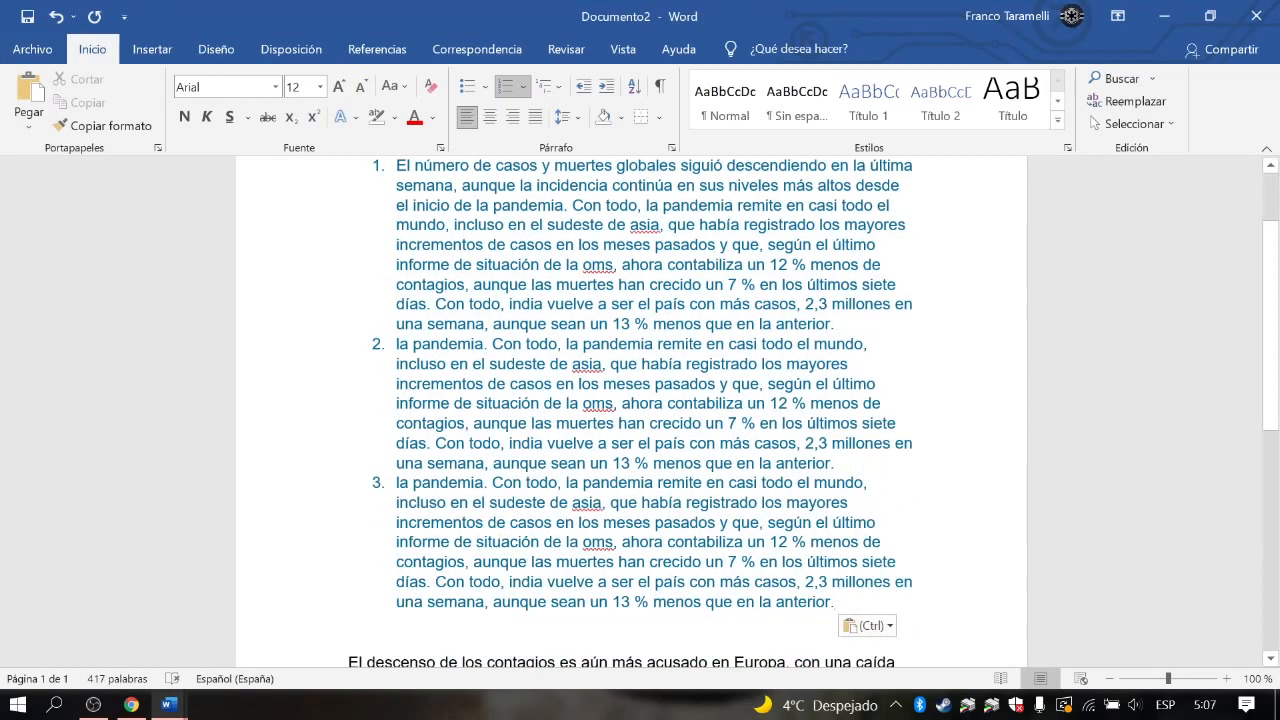
{"action": "scroll", "coordinate": [640, 413], "scroll_direction": "up", "scroll_amount": 1}
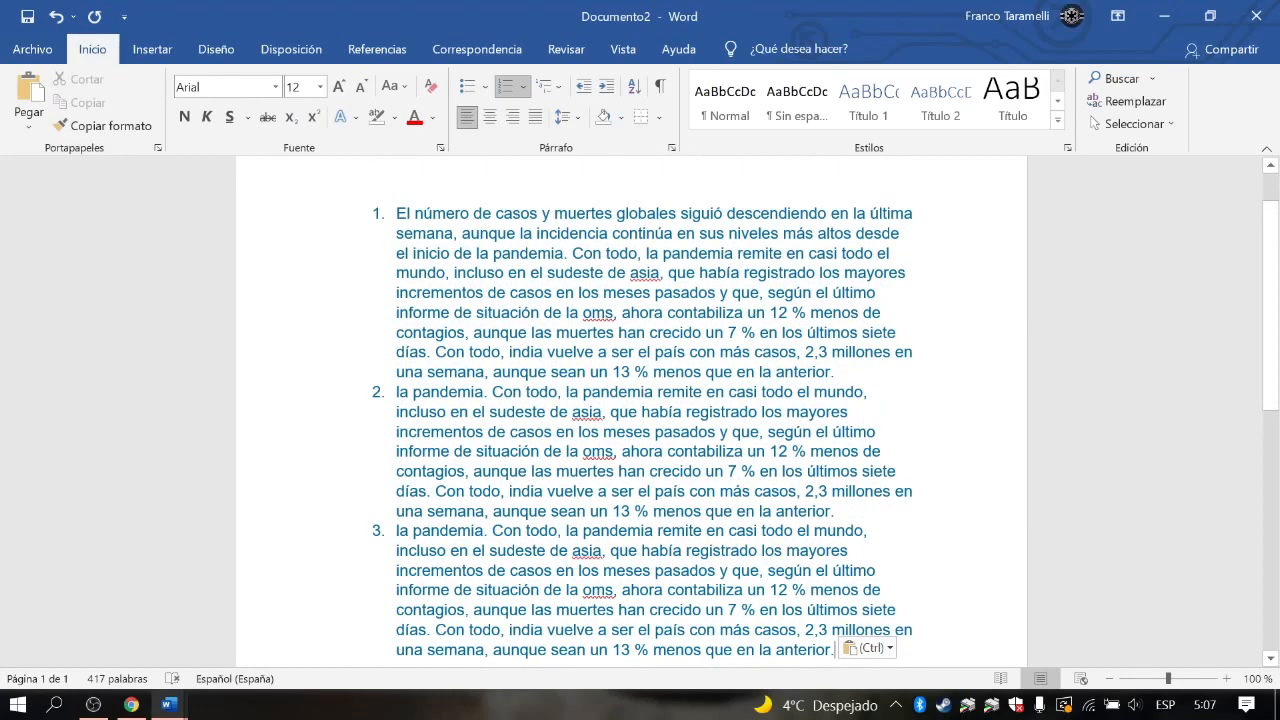
Undo the pasted items and the numbering so the first paragraph is plain text again.
{"action": "key", "text": "ctrl+z"}
{"action": "key", "text": "ctrl+z"}
{"action": "key", "text": "ctrl+z"}
{"action": "key", "text": "ctrl+z"}
{"action": "key", "text": "ctrl+z"}
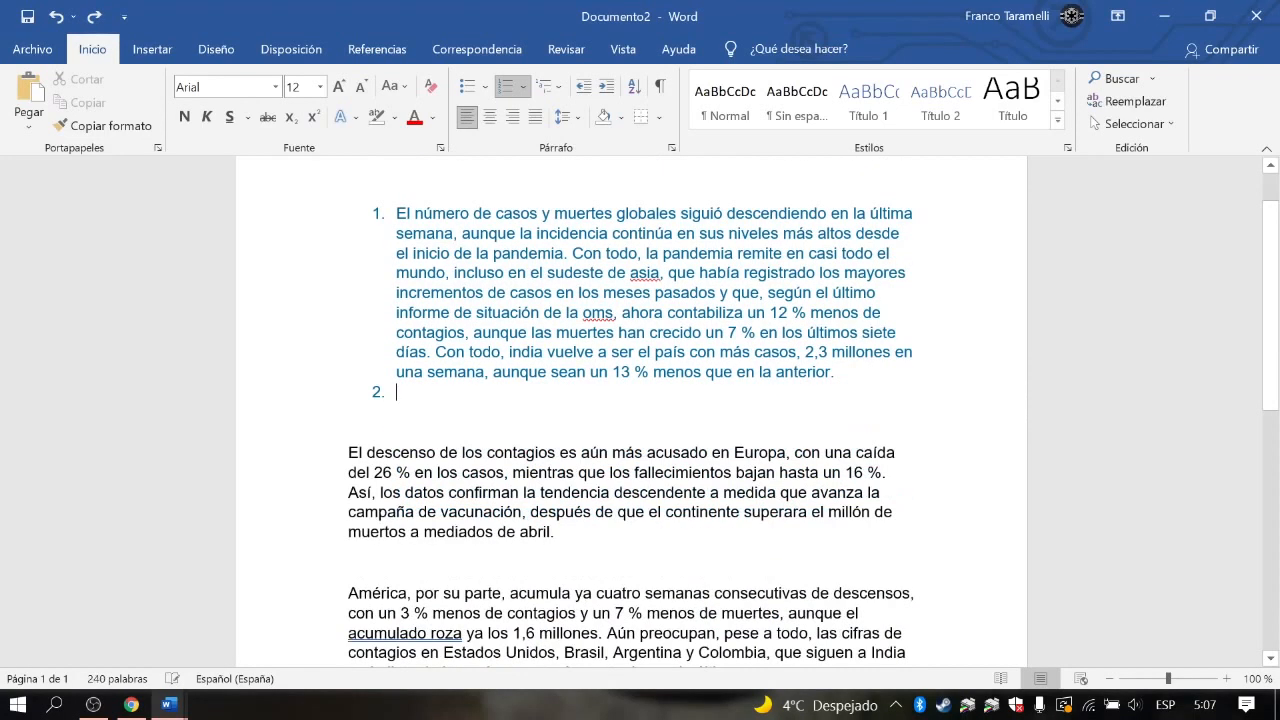
{"action": "scroll", "coordinate": [530, 468], "scroll_direction": "up", "scroll_amount": 2}
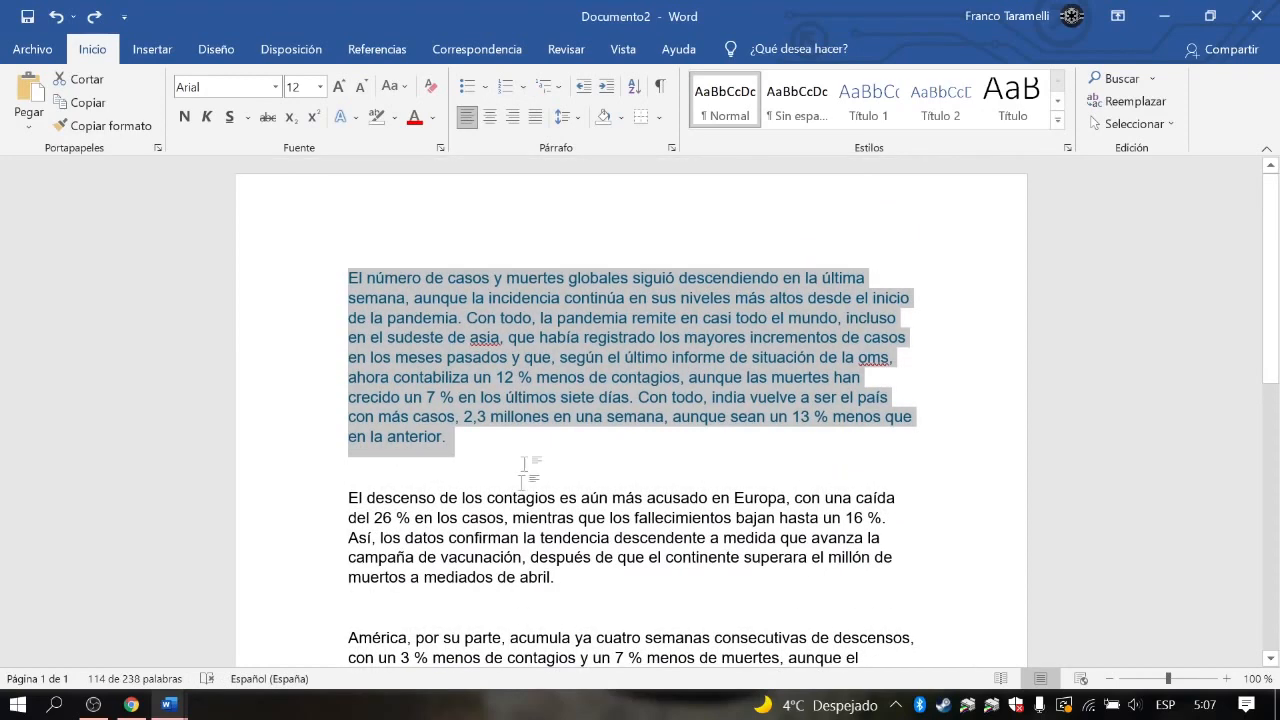
Review the multilevel list styles and apply the 1. / 1.1. / 1.1.1. format to the first paragraph.
{"action": "left_click", "coordinate": [547, 90]}
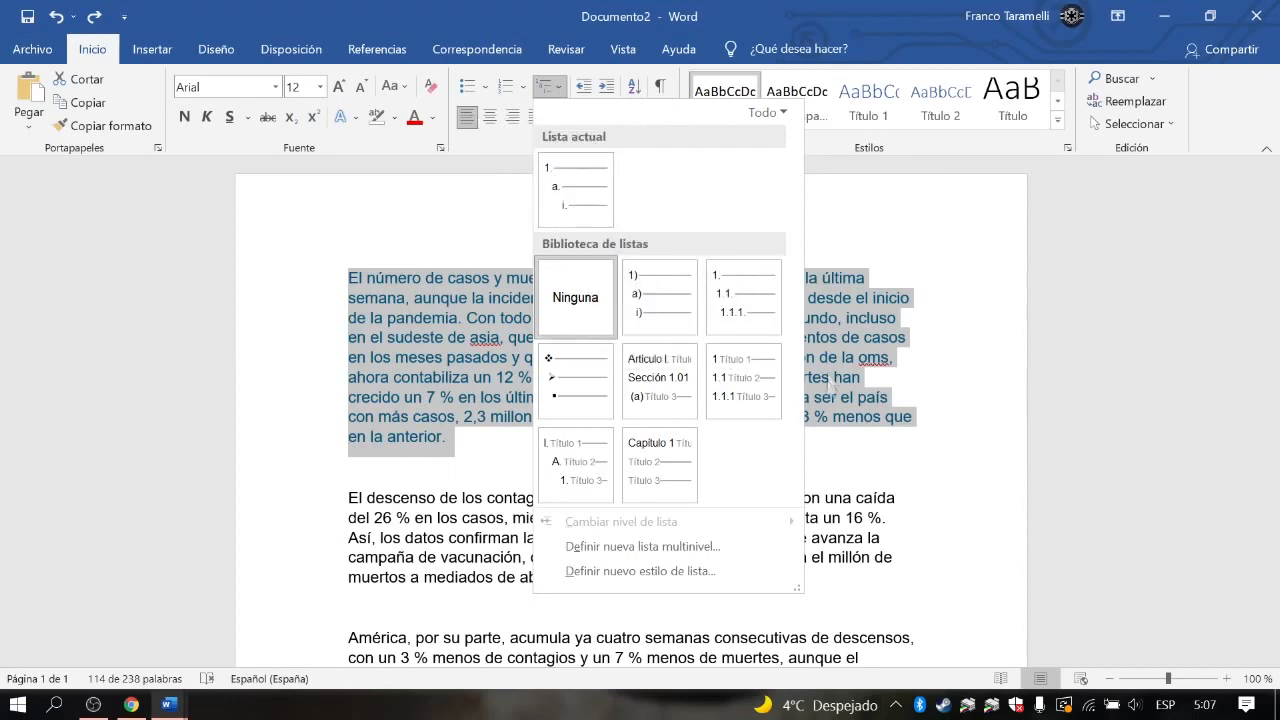
{"action": "mouse_move", "coordinate": [757, 362]}
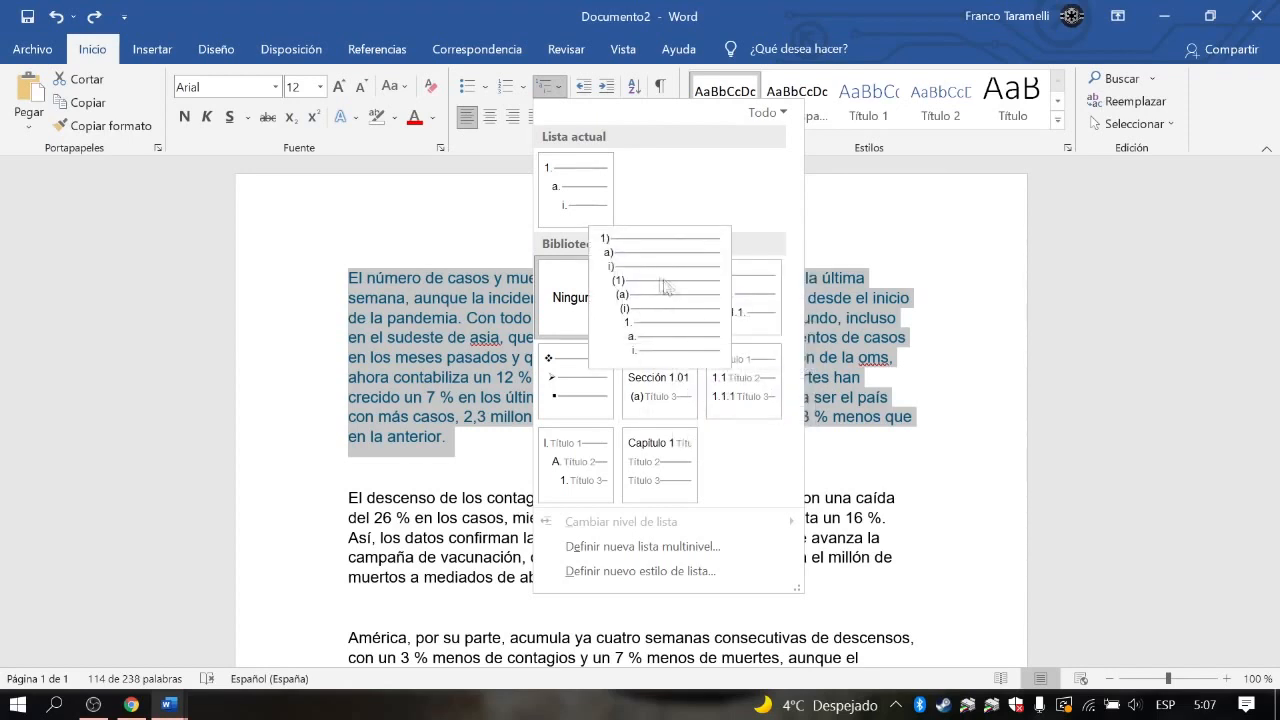
{"action": "mouse_move", "coordinate": [657, 466]}
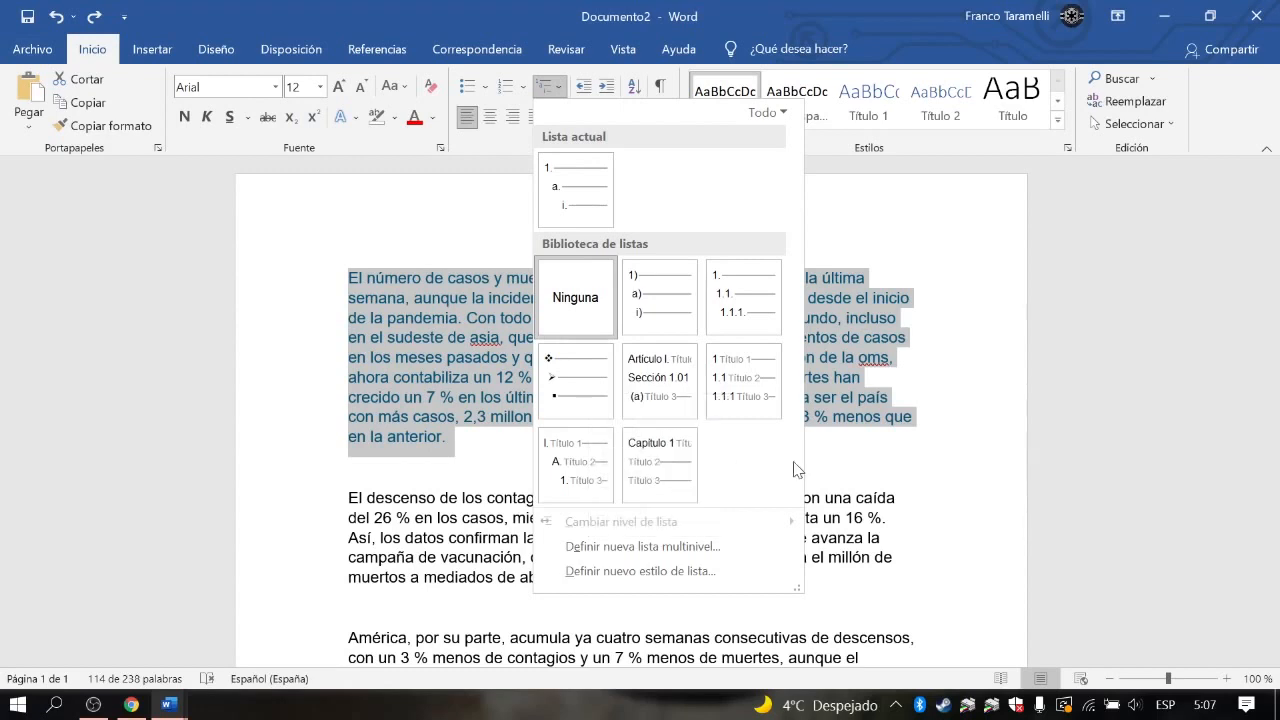
{"action": "left_click", "coordinate": [752, 297]}
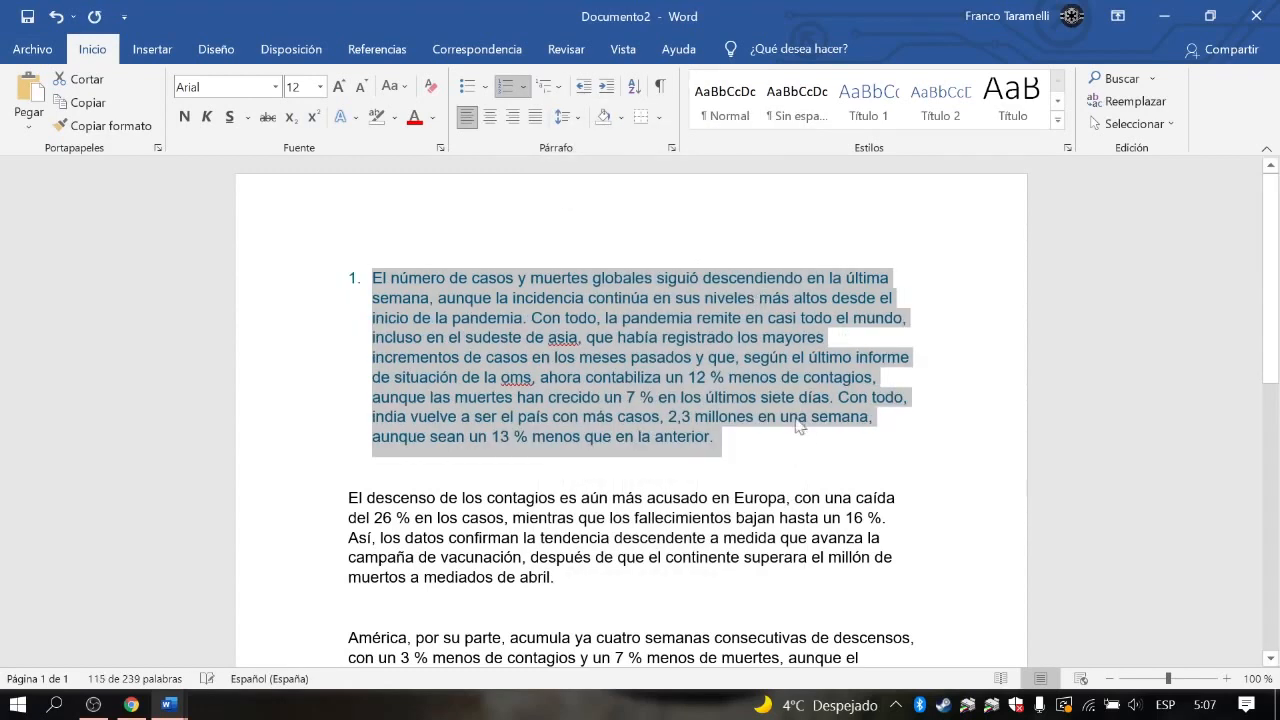
Try an empty second item in the multilevel list, remove it, and reselect the first item's text.
{"action": "left_click", "coordinate": [766, 443]}
{"action": "key", "text": "Return"}
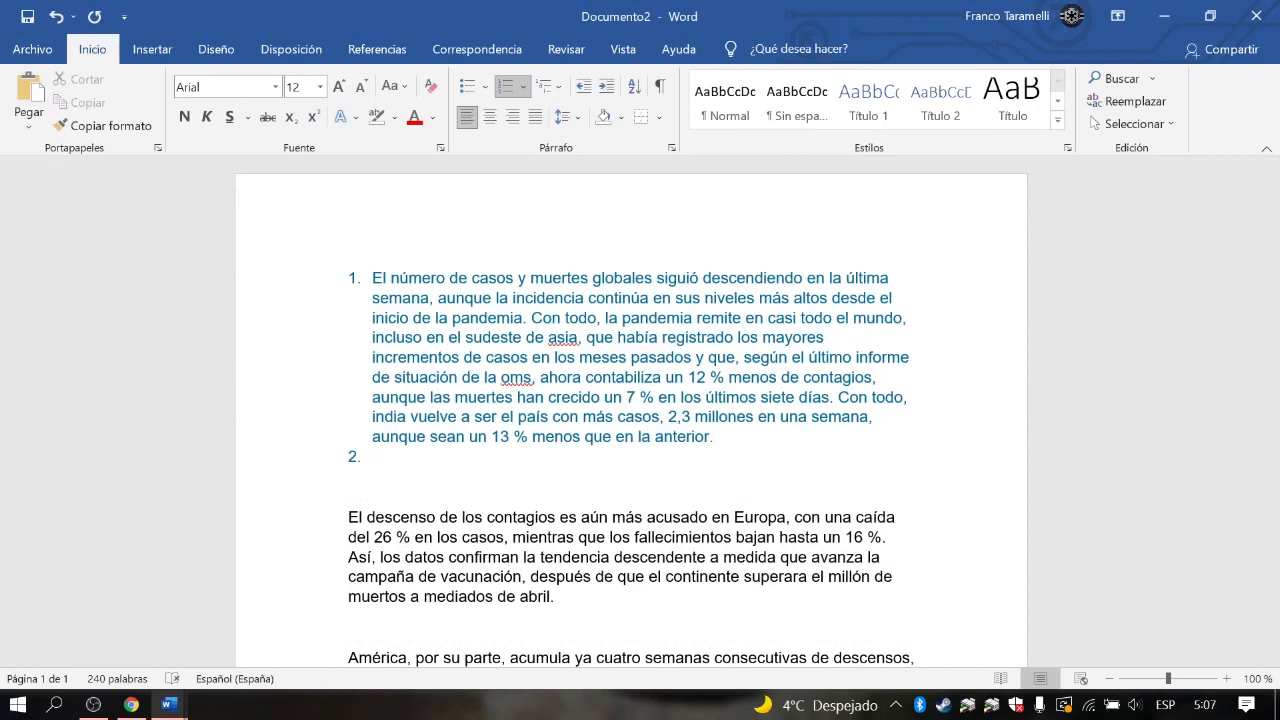
{"action": "key", "text": "Return"}
{"action": "key", "text": "BackSpace"}
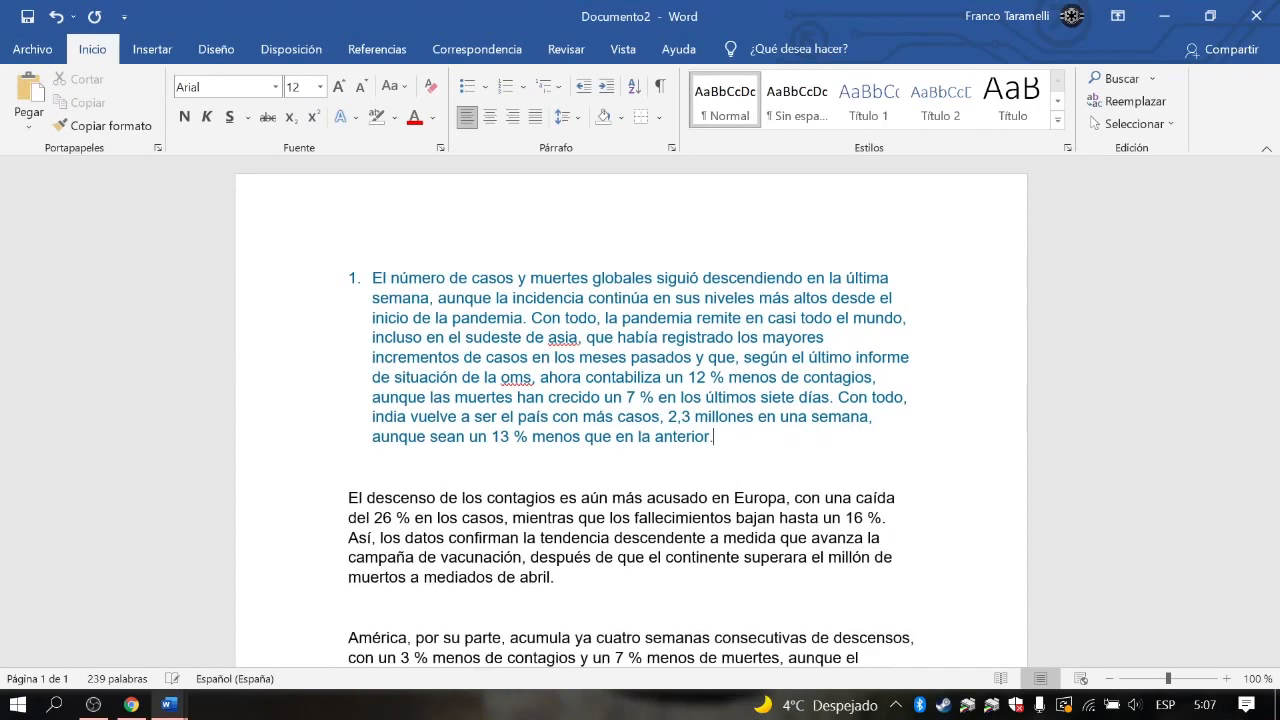
{"action": "left_click_drag", "start_coordinate": [722, 438], "coordinate": [343, 269]}
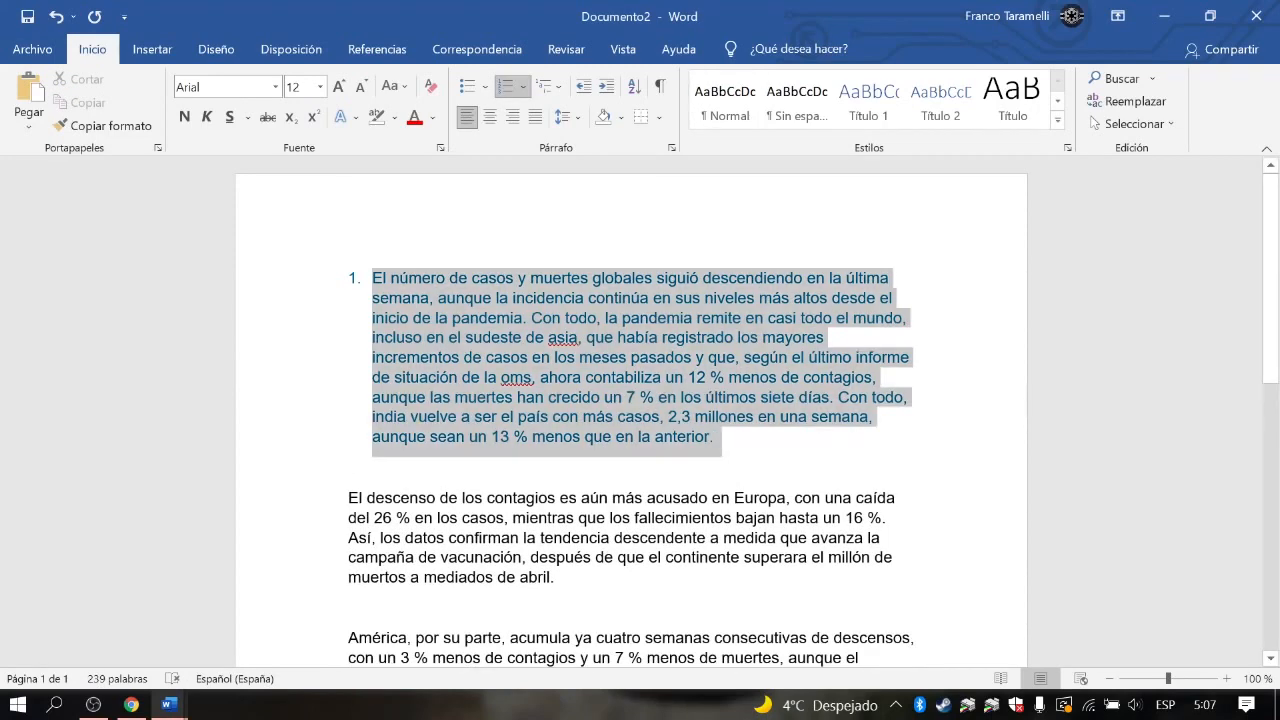
Undo the multilevel list formatting so the first paragraph is plain text again.
{"action": "key", "text": "ctrl+z"}
{"action": "key", "text": "ctrl+z"}
{"action": "key", "text": "ctrl+z"}
{"action": "key", "text": "ctrl+z"}
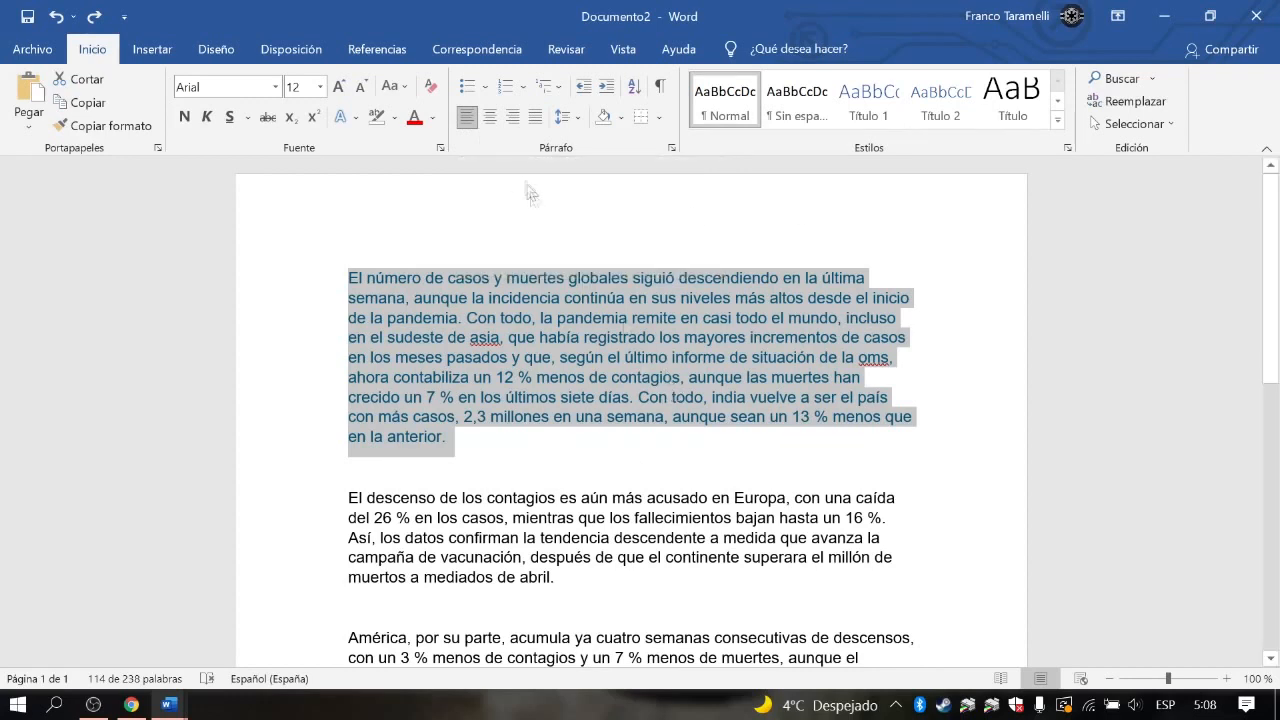
Center the first paragraph, align it right, and finally justify it.
{"action": "left_click", "coordinate": [491, 119]}
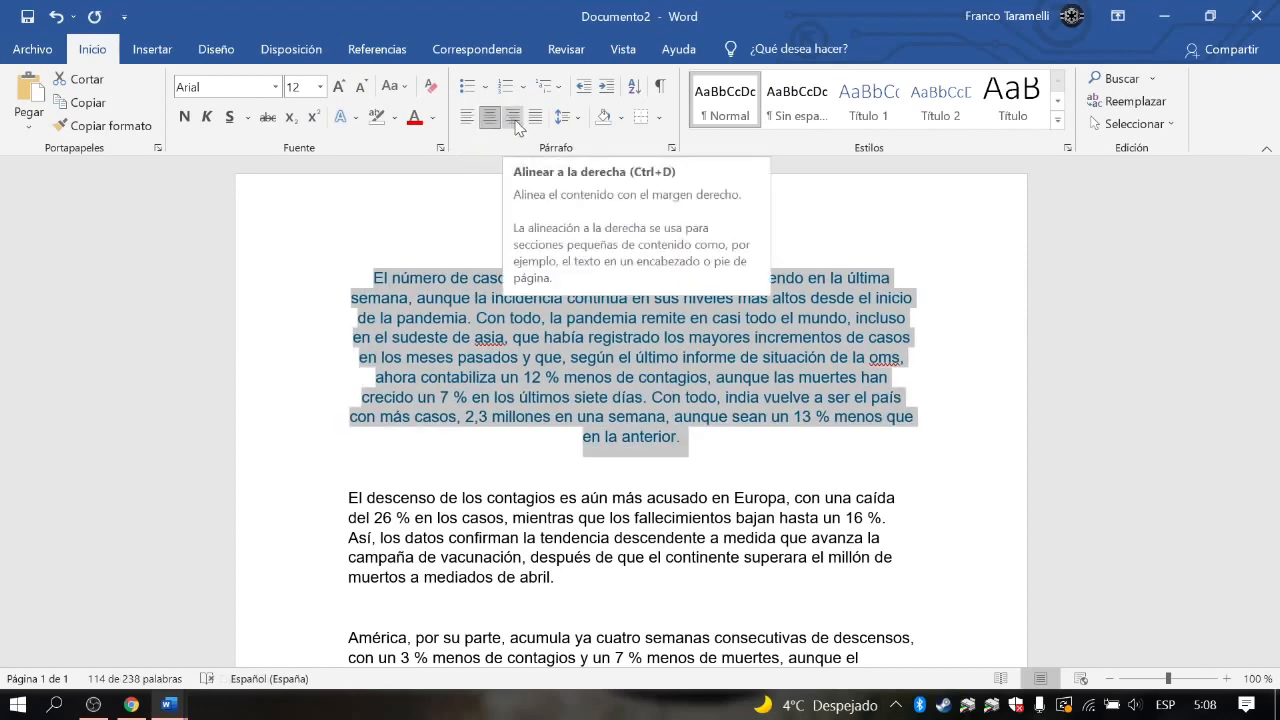
{"action": "left_click", "coordinate": [512, 120]}
{"action": "left_click", "coordinate": [536, 118]}
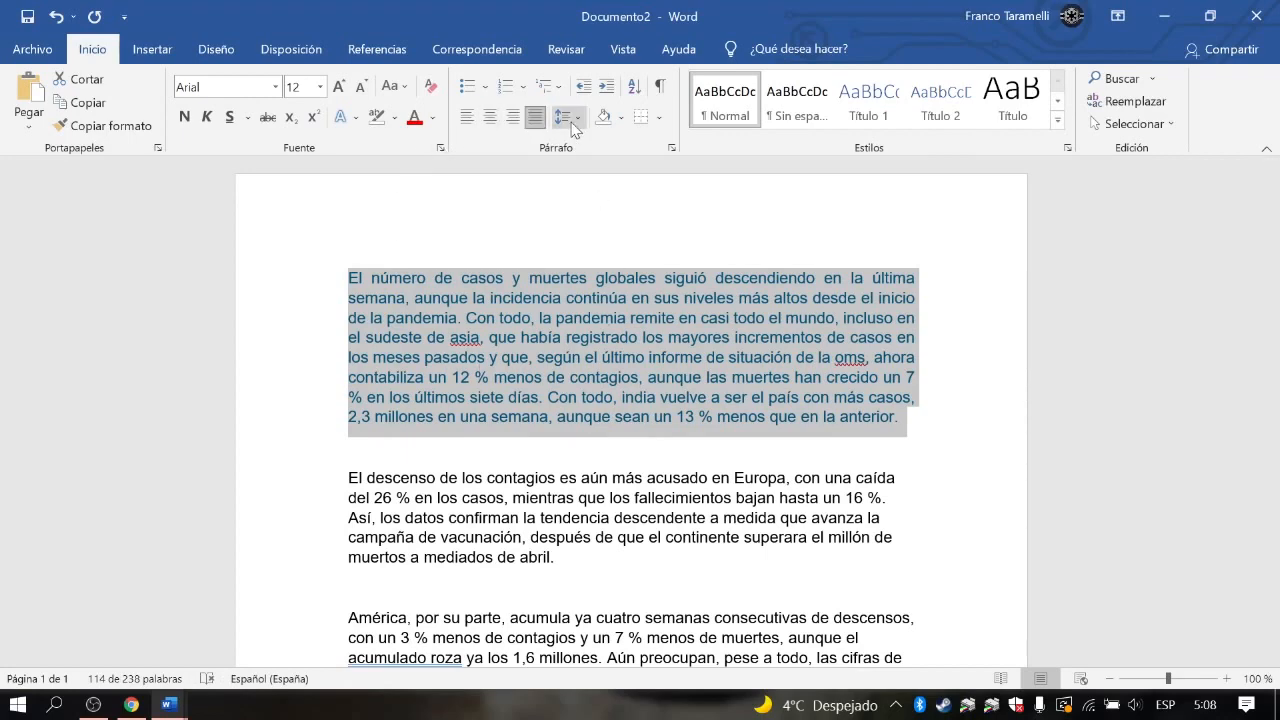
Apply 2.0 line spacing to the first paragraph, then reselect it and set the spacing to 1.5.
{"action": "left_click", "coordinate": [573, 118]}
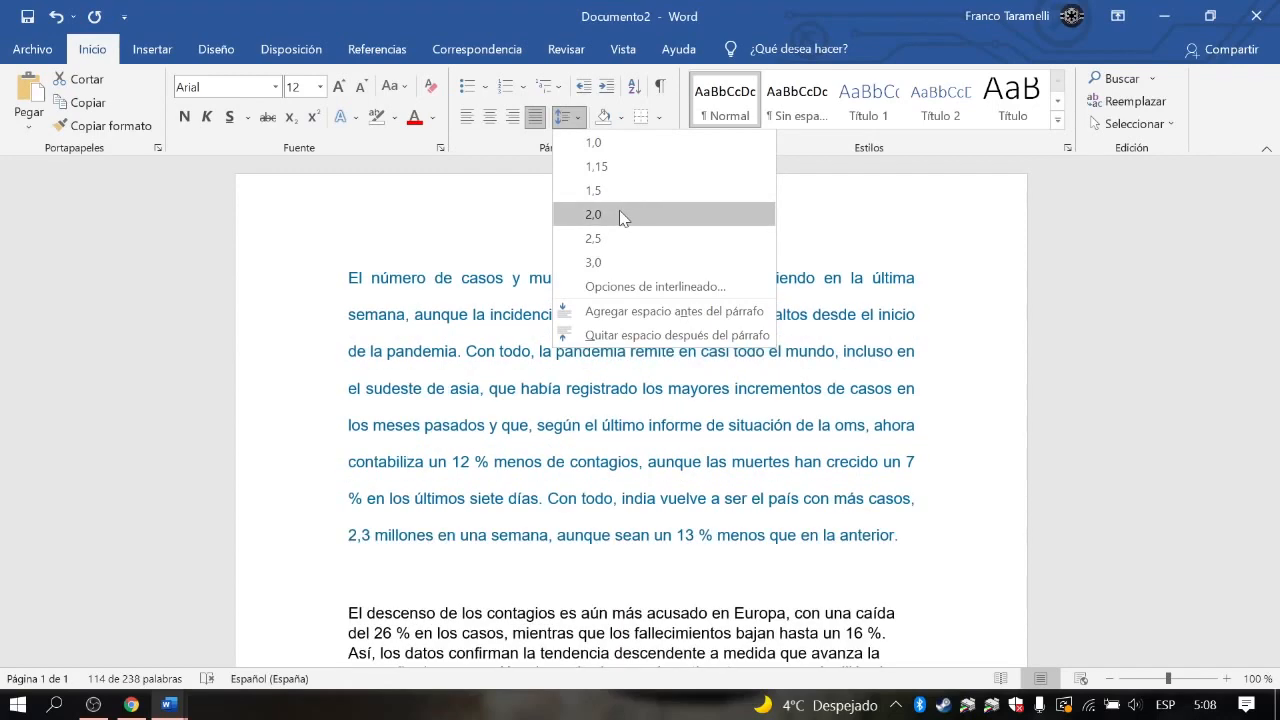
{"action": "left_click", "coordinate": [620, 218]}
{"action": "left_click", "coordinate": [634, 298]}
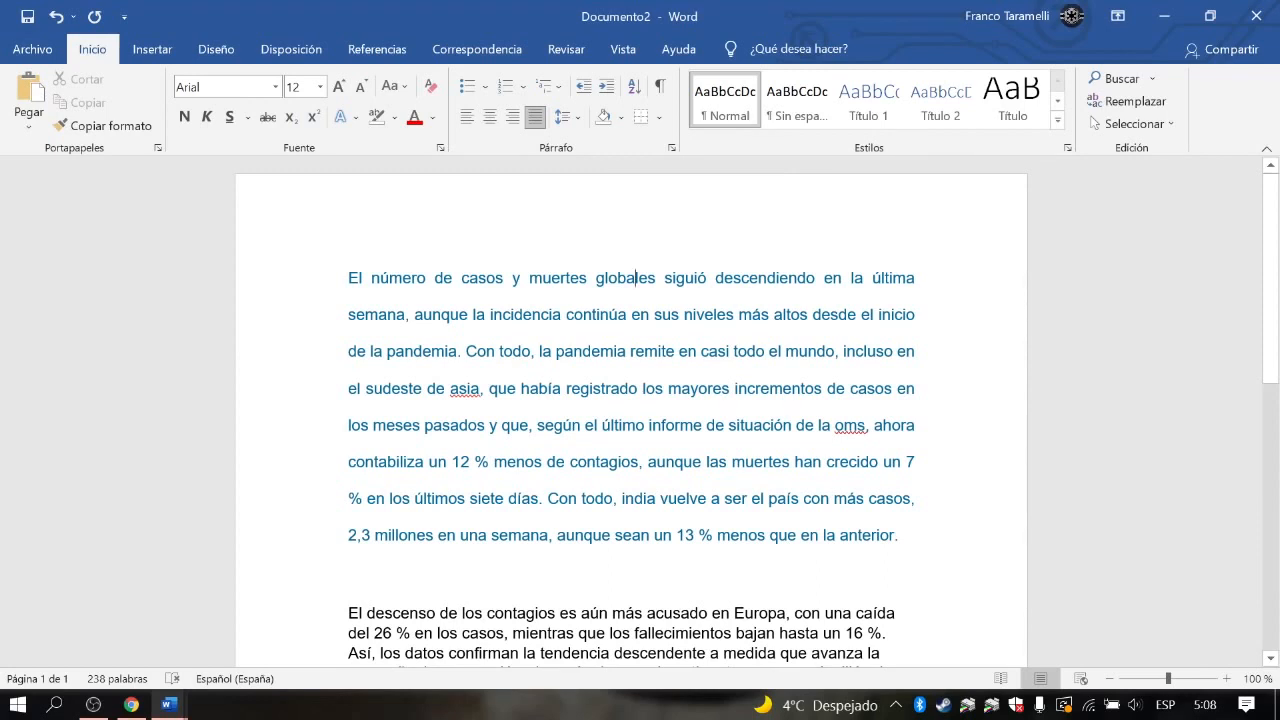
{"action": "left_click_drag", "start_coordinate": [905, 540], "coordinate": [348, 272]}
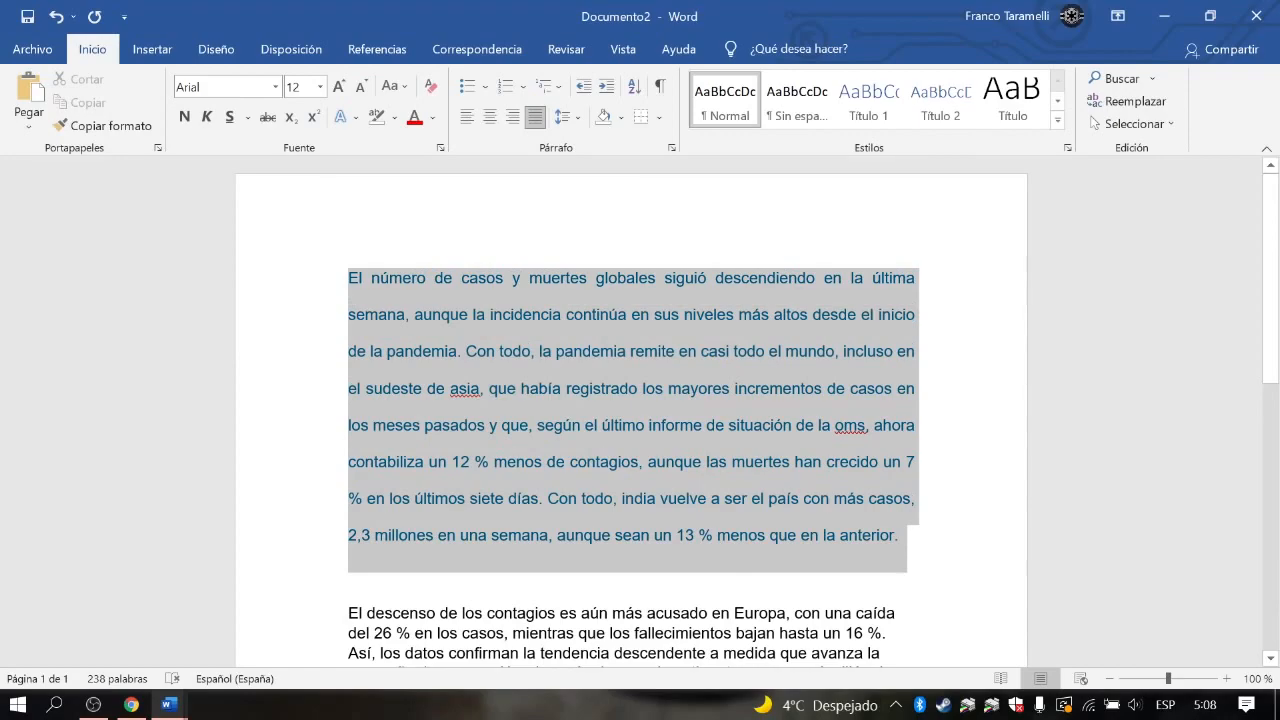
{"action": "left_click", "coordinate": [579, 118]}
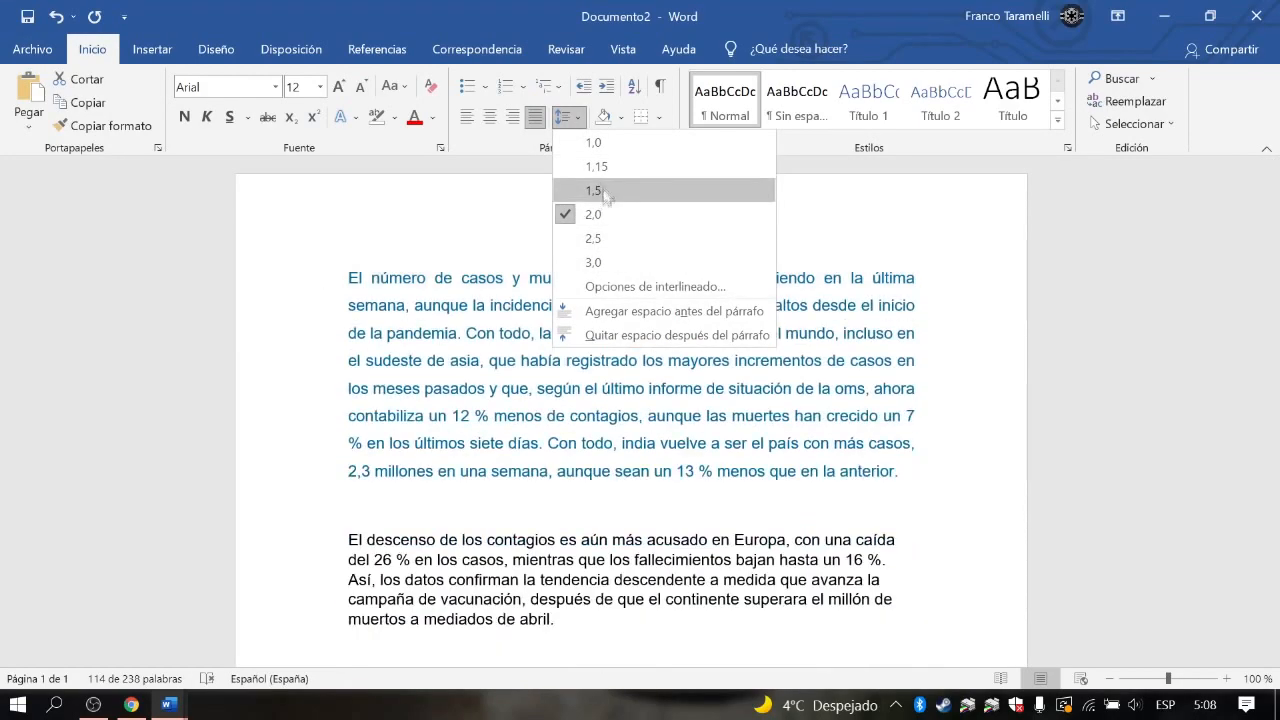
{"action": "left_click", "coordinate": [600, 190]}
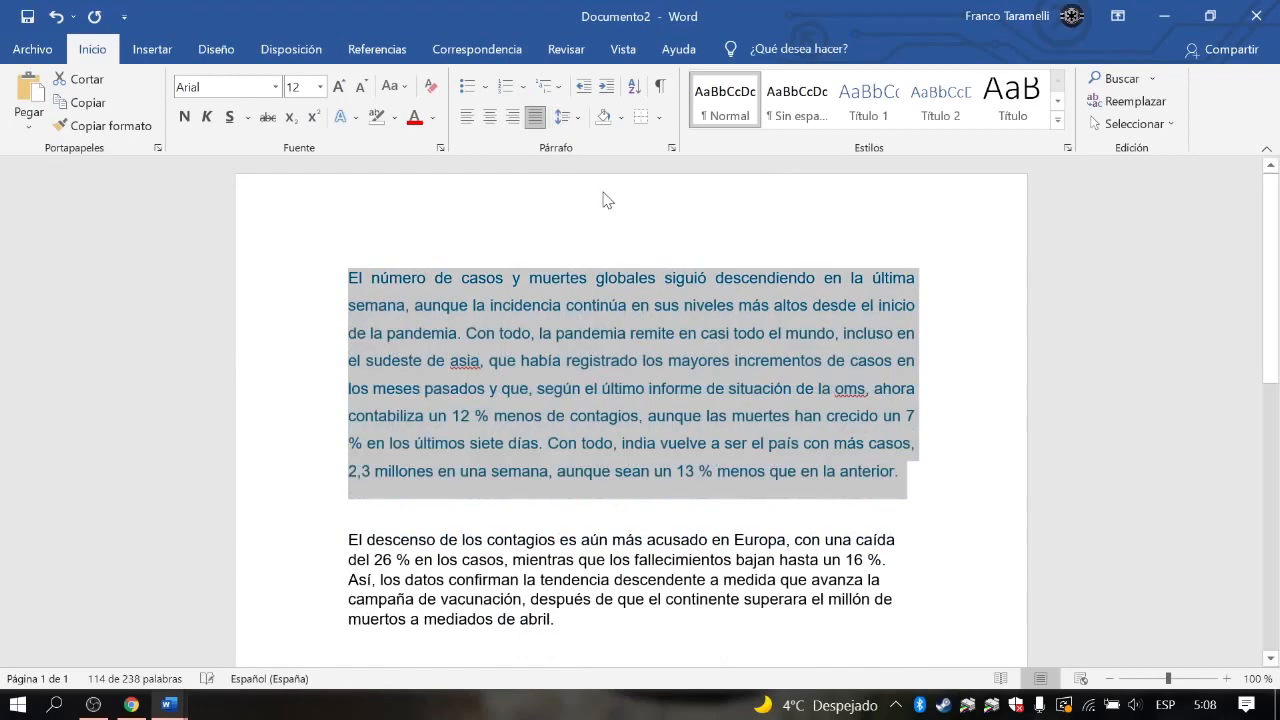
Preview shading colors on the first paragraph, choose white shading, and add outside borders around it.
{"action": "left_click", "coordinate": [620, 118]}
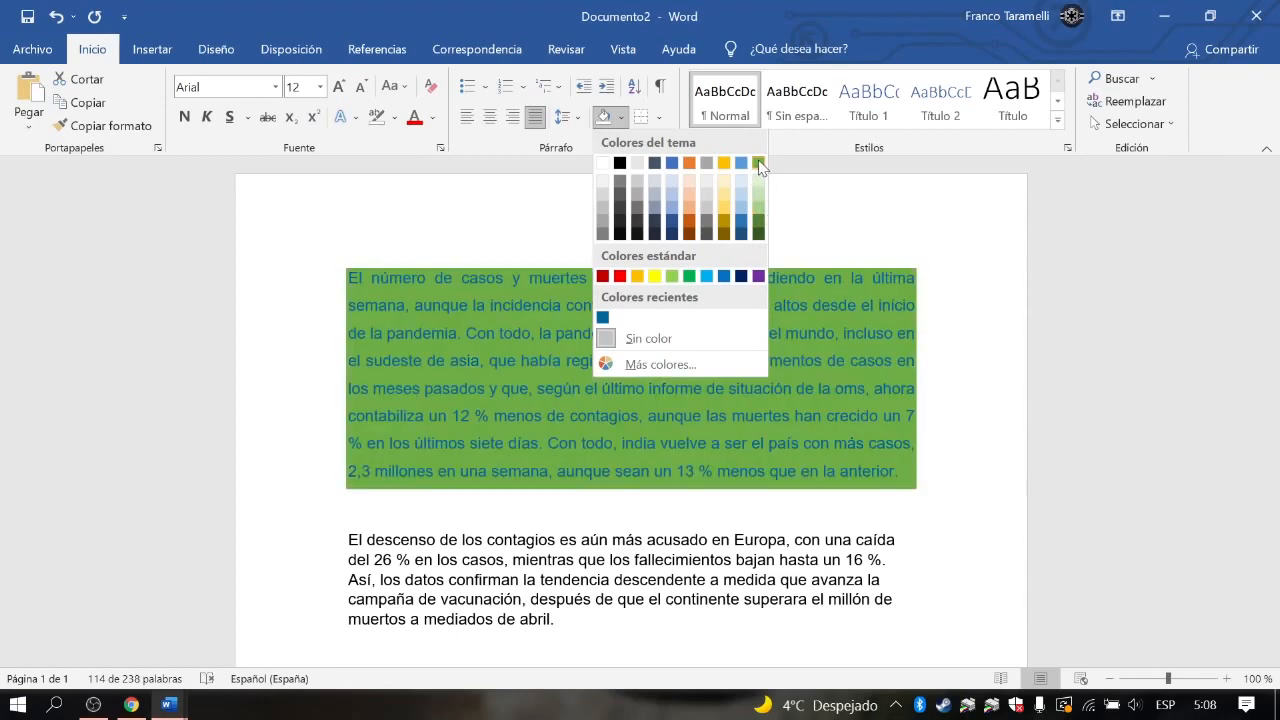
{"action": "left_click", "coordinate": [606, 167]}
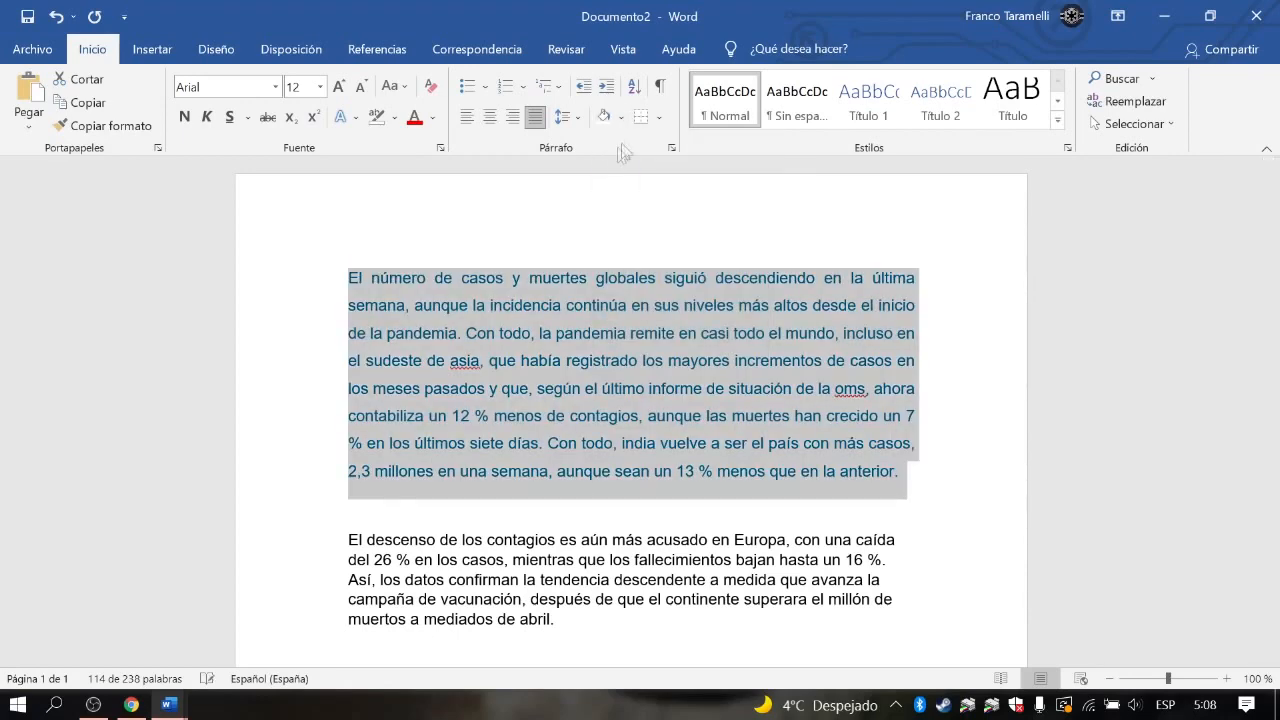
{"action": "left_click", "coordinate": [661, 121]}
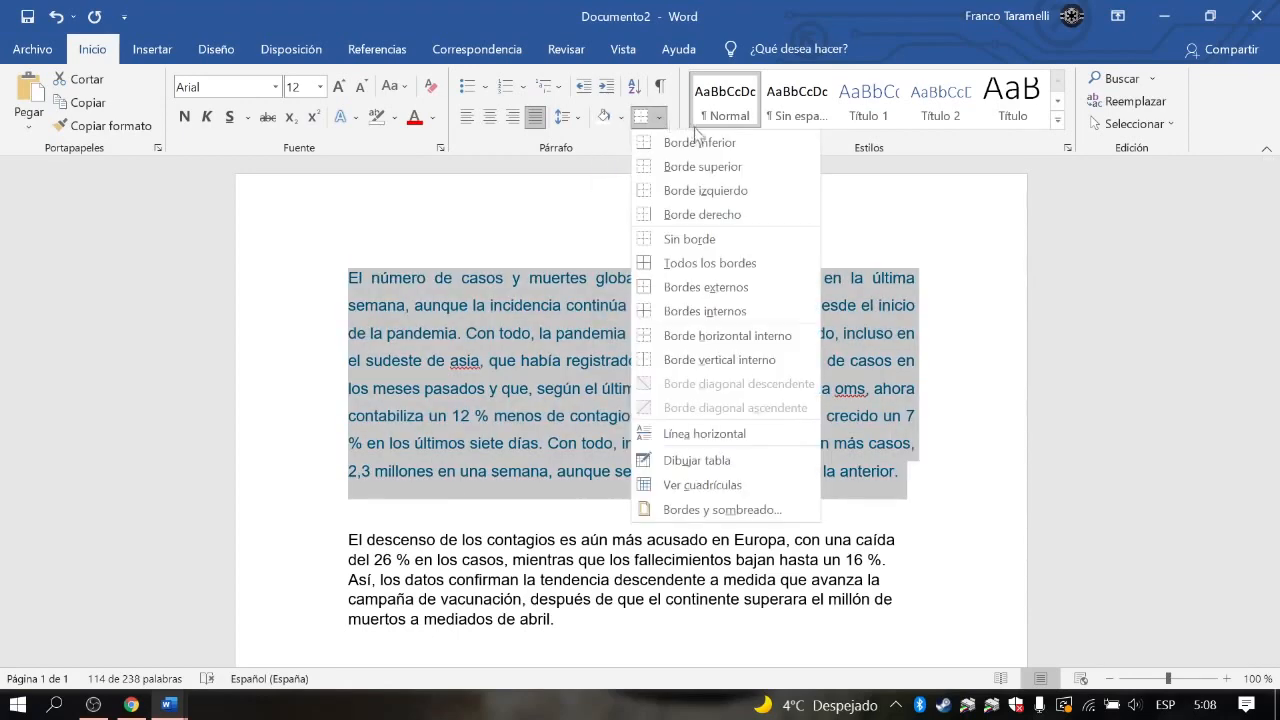
{"action": "left_click", "coordinate": [705, 287]}
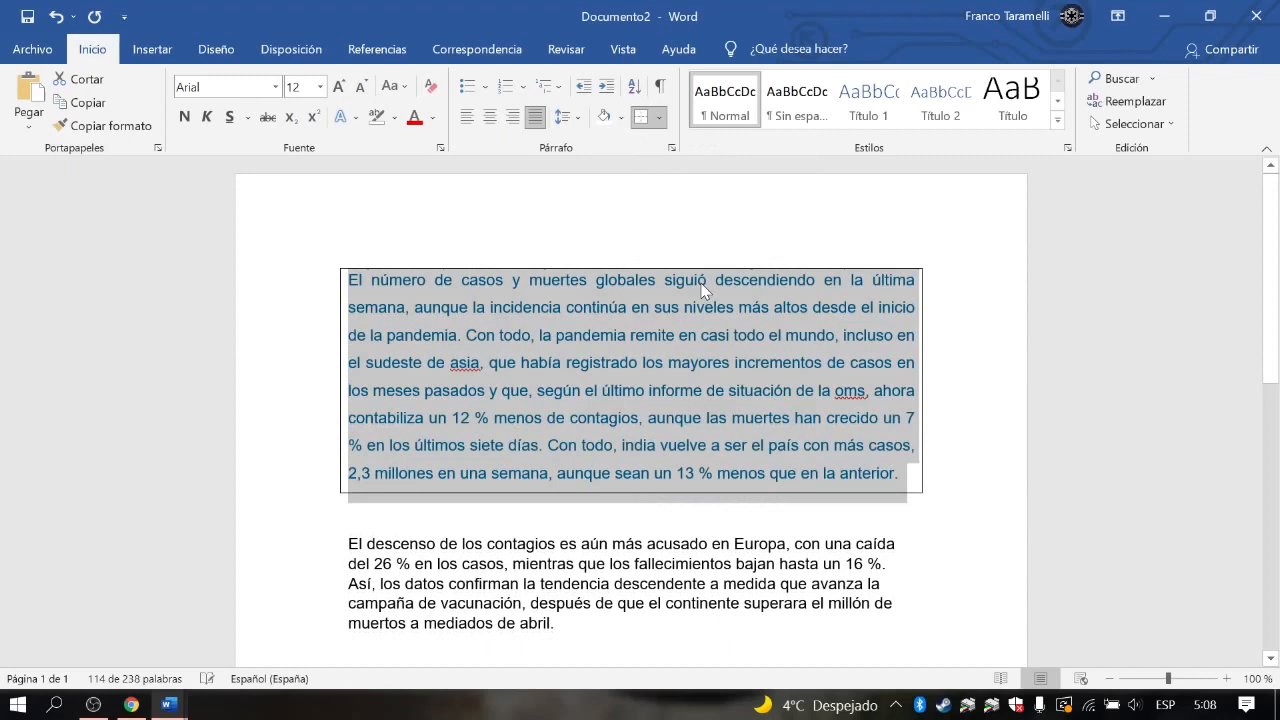
Reselect the bordered paragraph, show the formatting marks, and examine the paragraph marks at the line and paragraph ends.
{"action": "left_click", "coordinate": [626, 445]}
{"action": "left_click_drag", "start_coordinate": [905, 485], "coordinate": [565, 215]}
{"action": "left_click", "coordinate": [664, 88]}
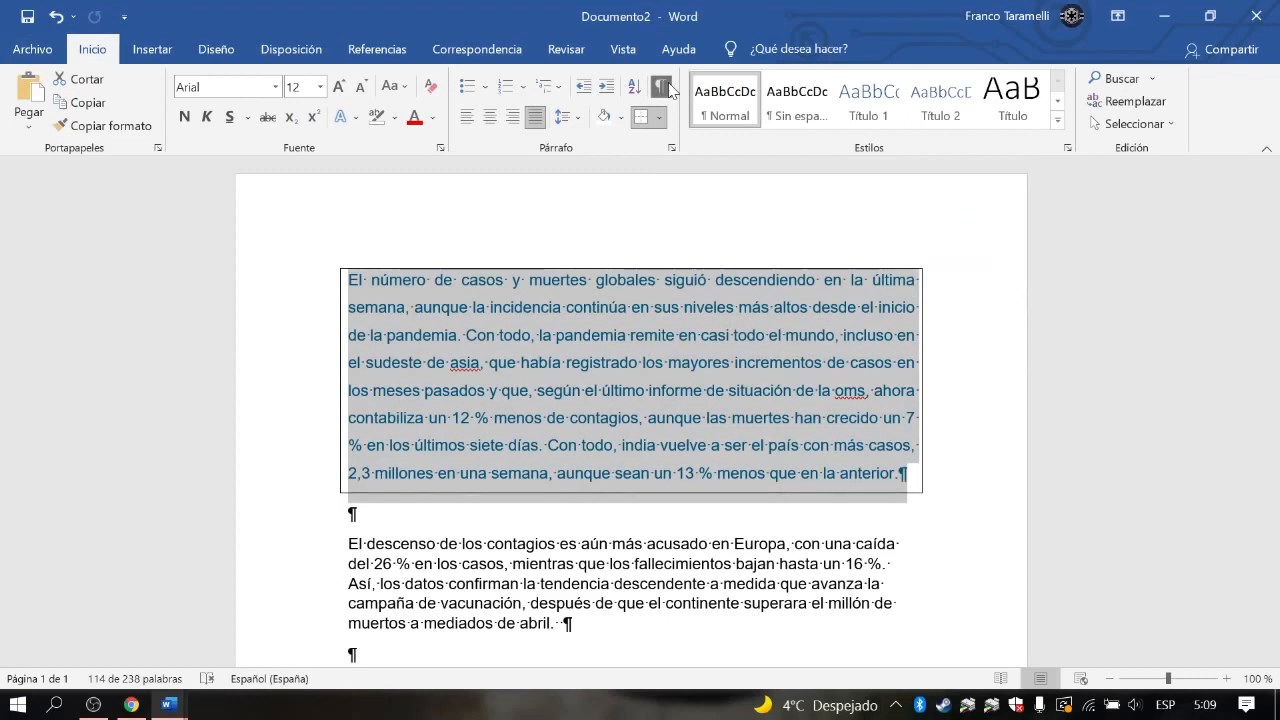
{"action": "scroll", "coordinate": [785, 460], "scroll_direction": "down", "scroll_amount": 1}
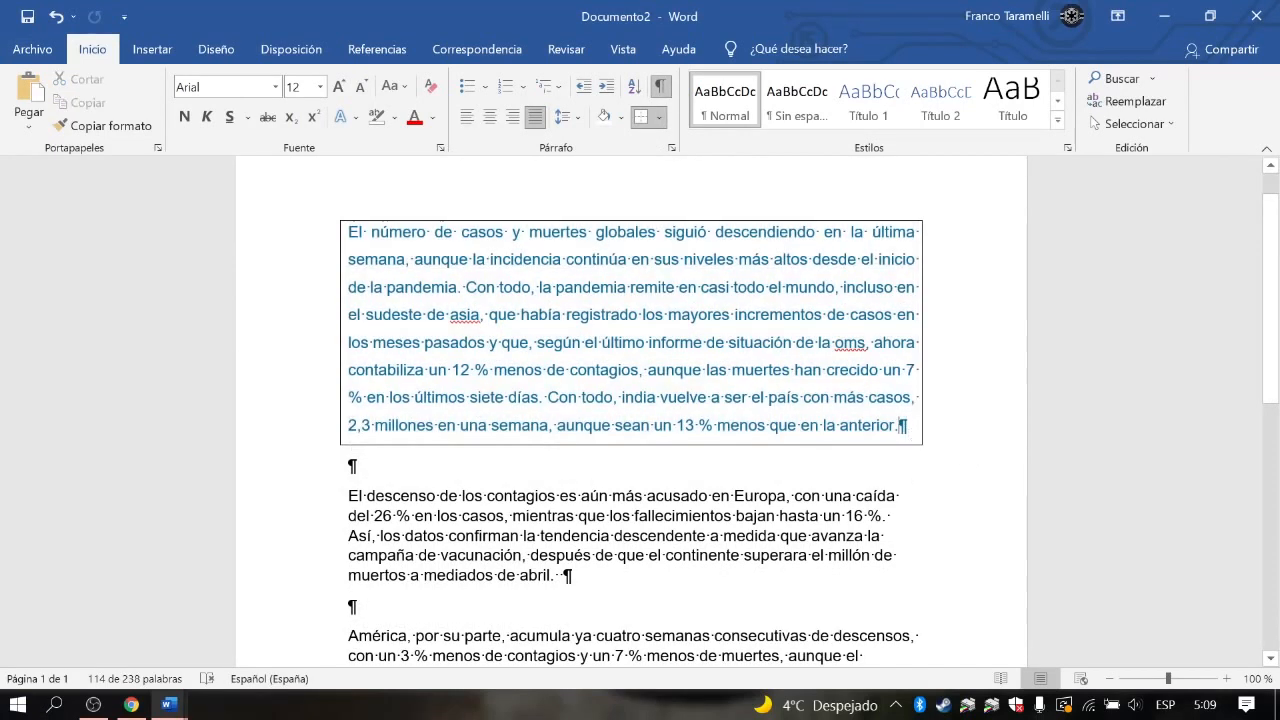
{"action": "left_click", "coordinate": [912, 432]}
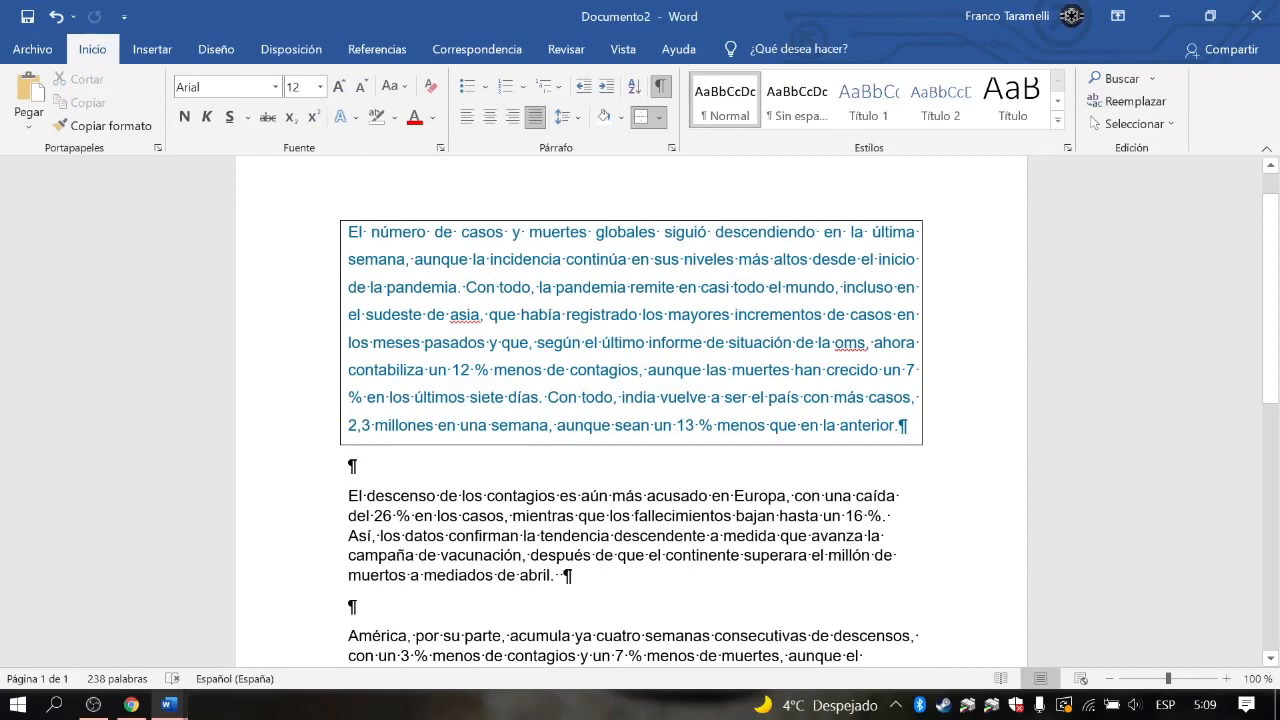
{"action": "scroll", "coordinate": [631, 410], "scroll_direction": "down", "scroll_amount": 2}
{"action": "left_click", "coordinate": [566, 479]}
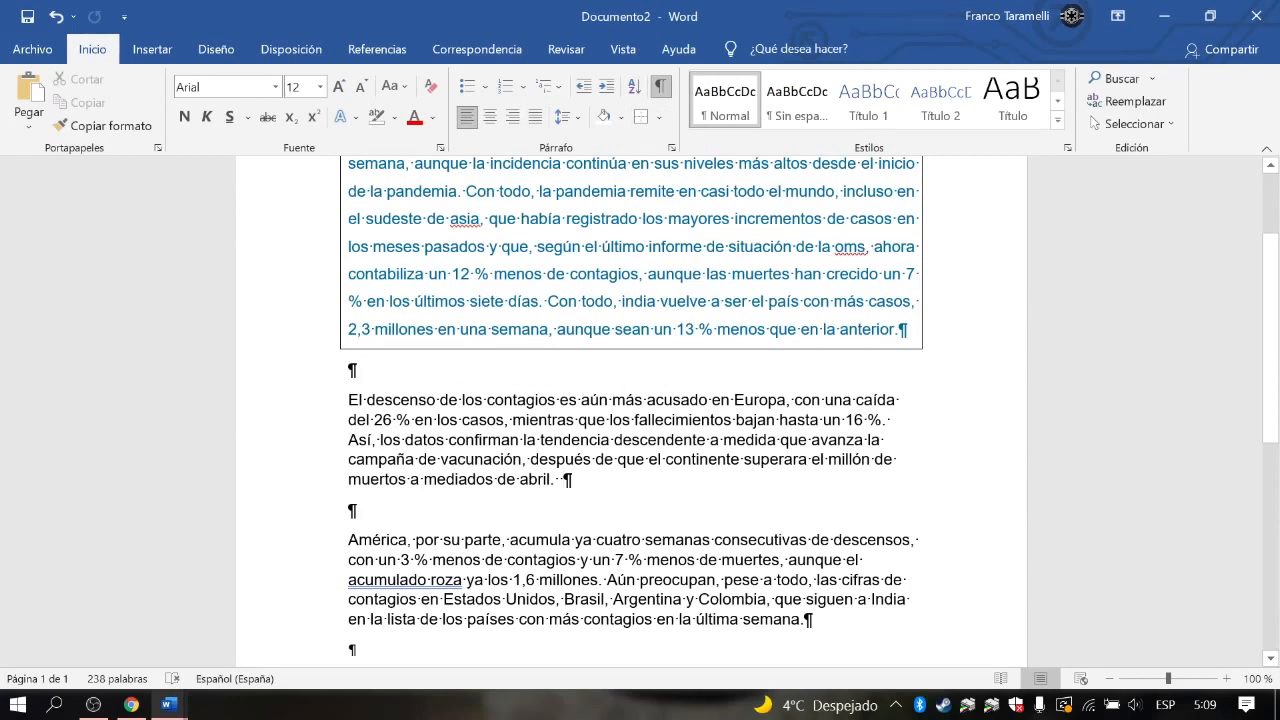
{"action": "scroll", "coordinate": [631, 418], "scroll_direction": "up", "scroll_amount": 1}
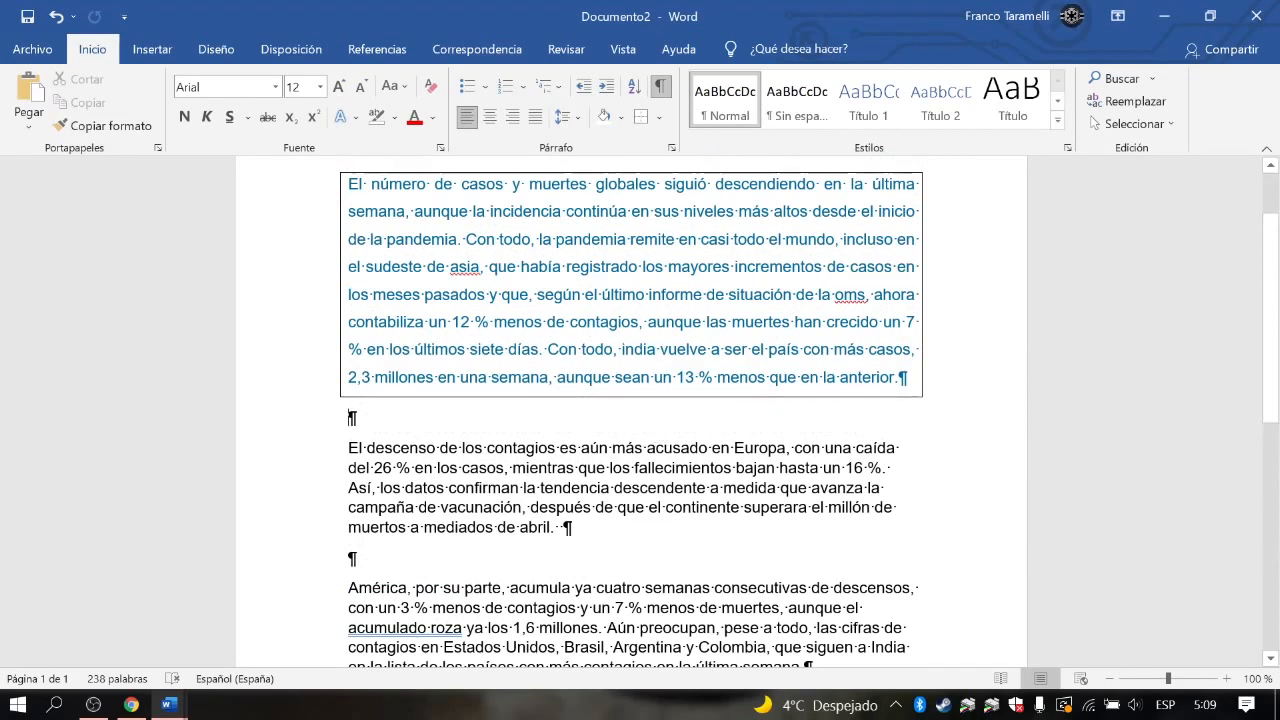
Toggle the formatting marks off and on, examine the space marks between words in the bordered paragraph, and hide the marks.
{"action": "left_click", "coordinate": [662, 90]}
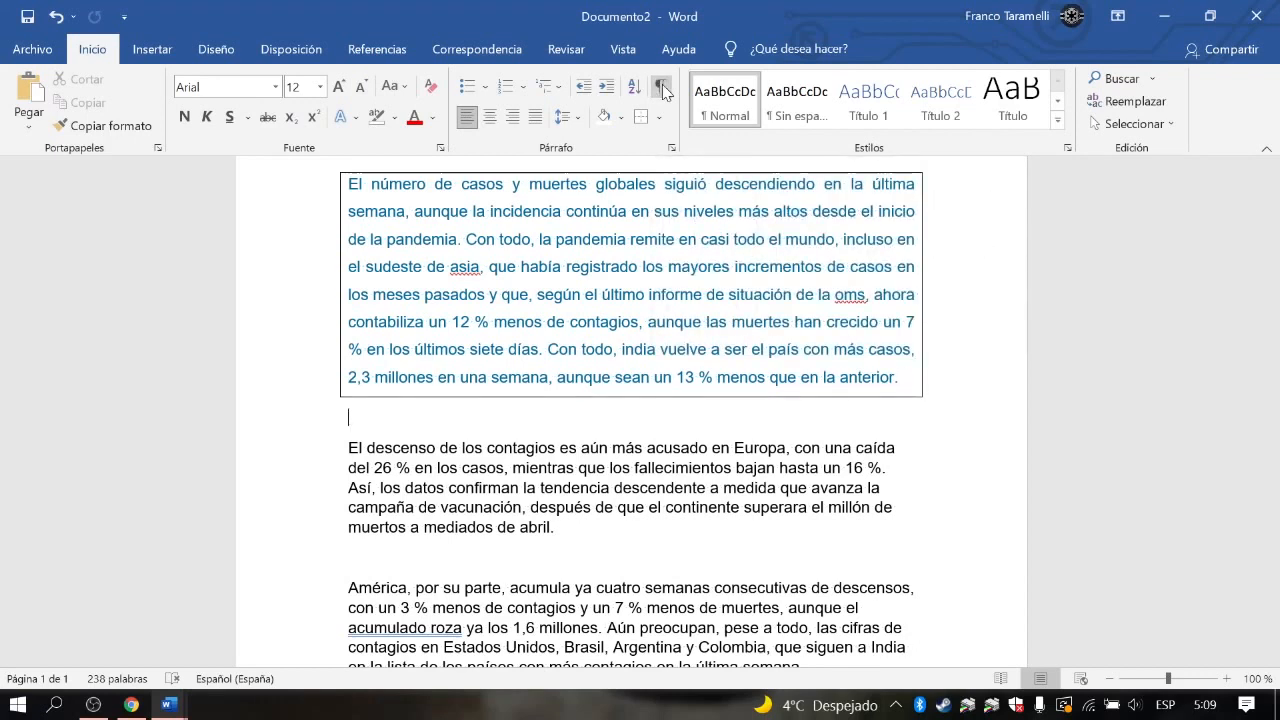
{"action": "left_click", "coordinate": [662, 88]}
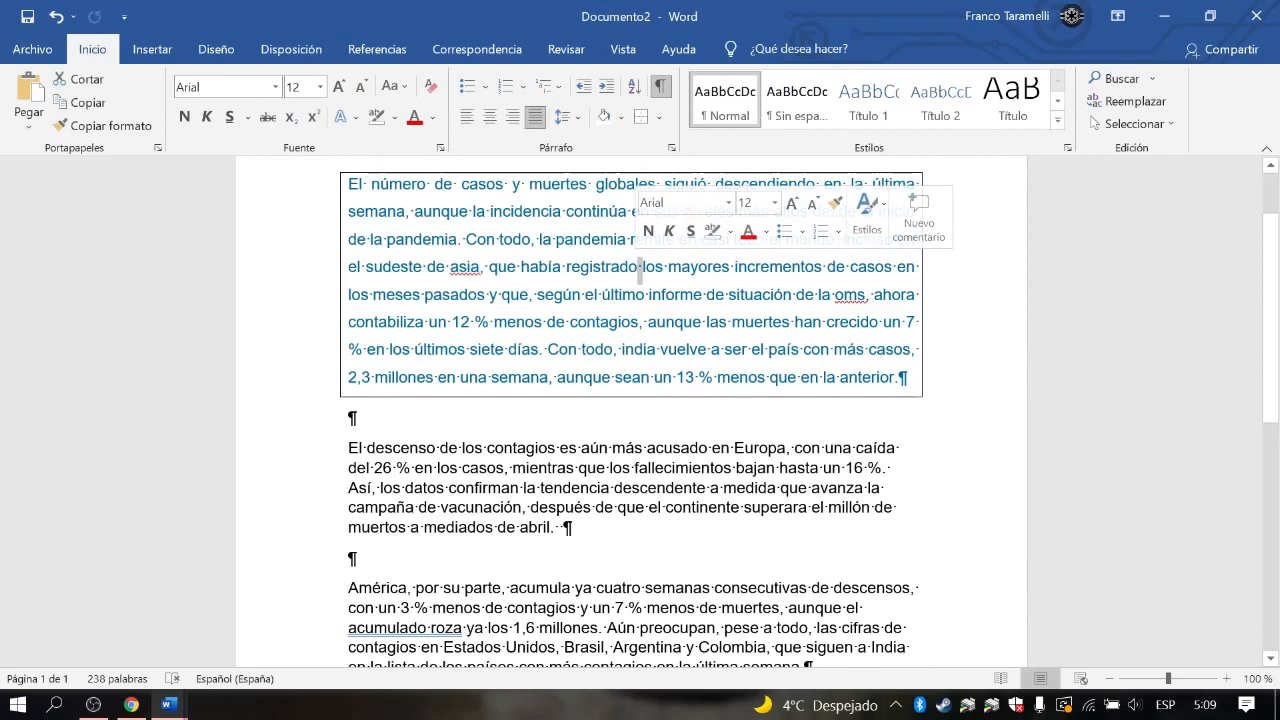
{"action": "left_click", "coordinate": [668, 268]}
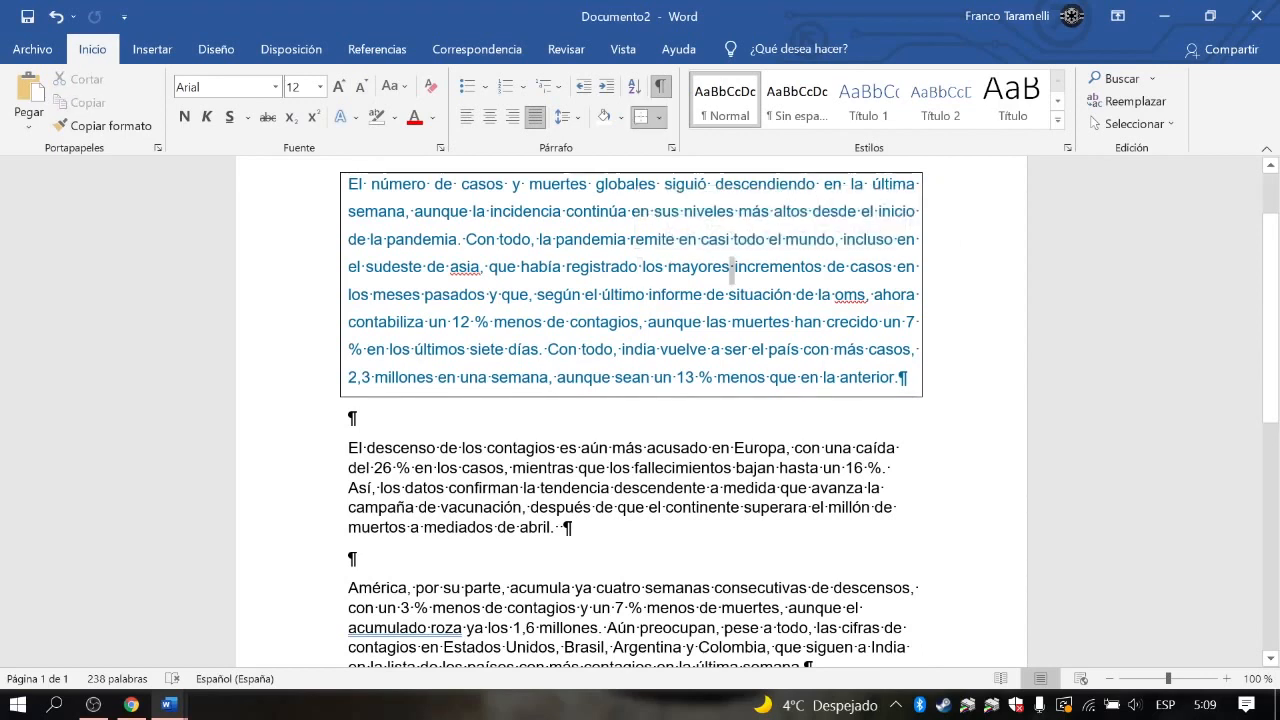
{"action": "left_click", "coordinate": [733, 268]}
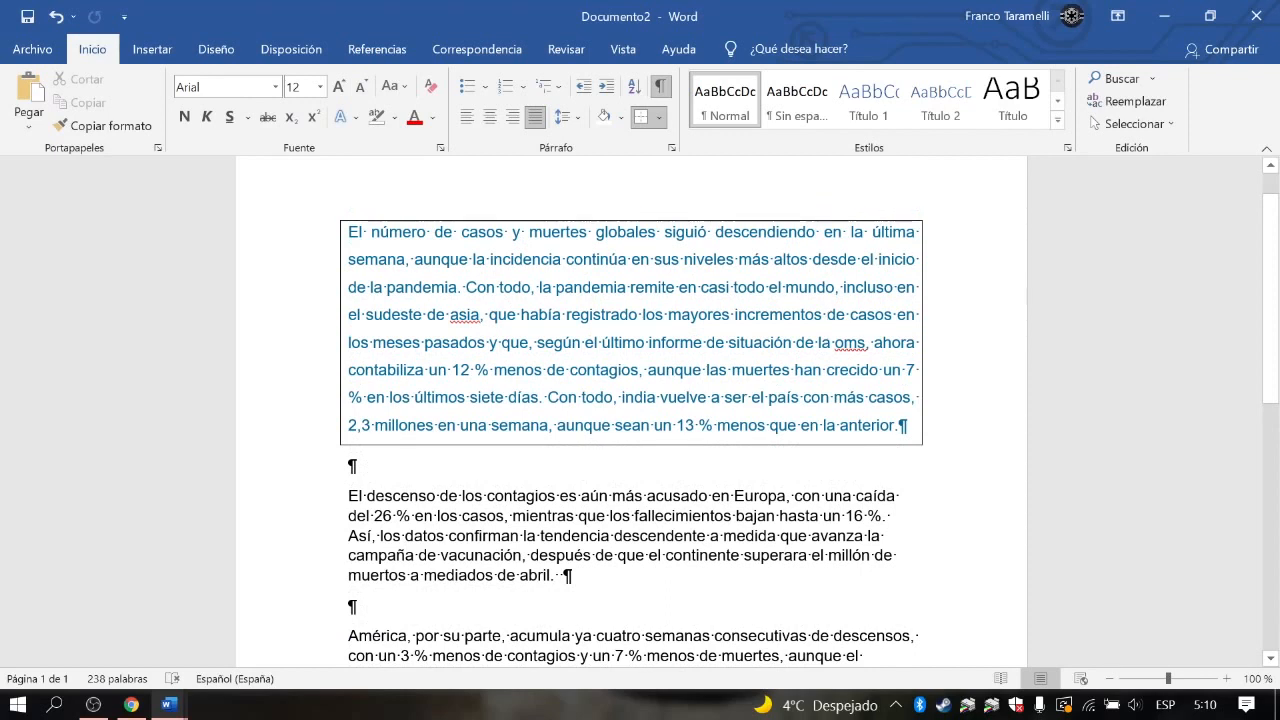
{"action": "double_click", "coordinate": [651, 435]}
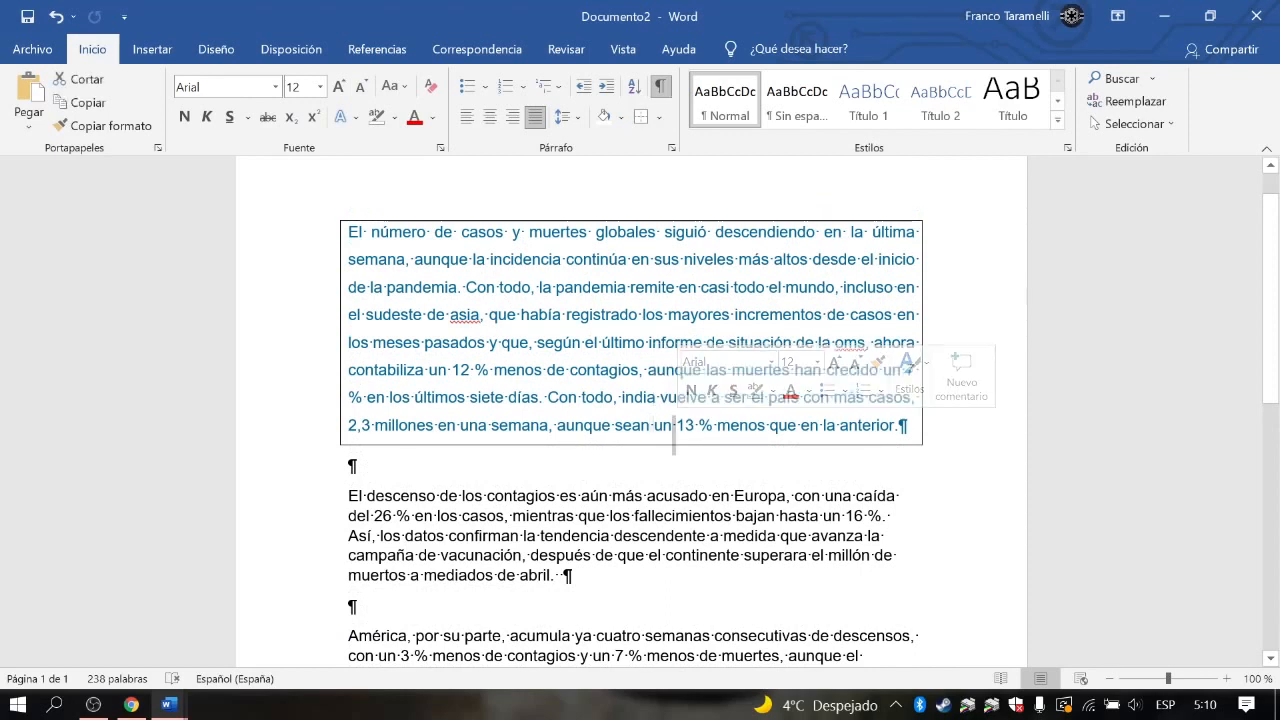
{"action": "left_click", "coordinate": [660, 86]}
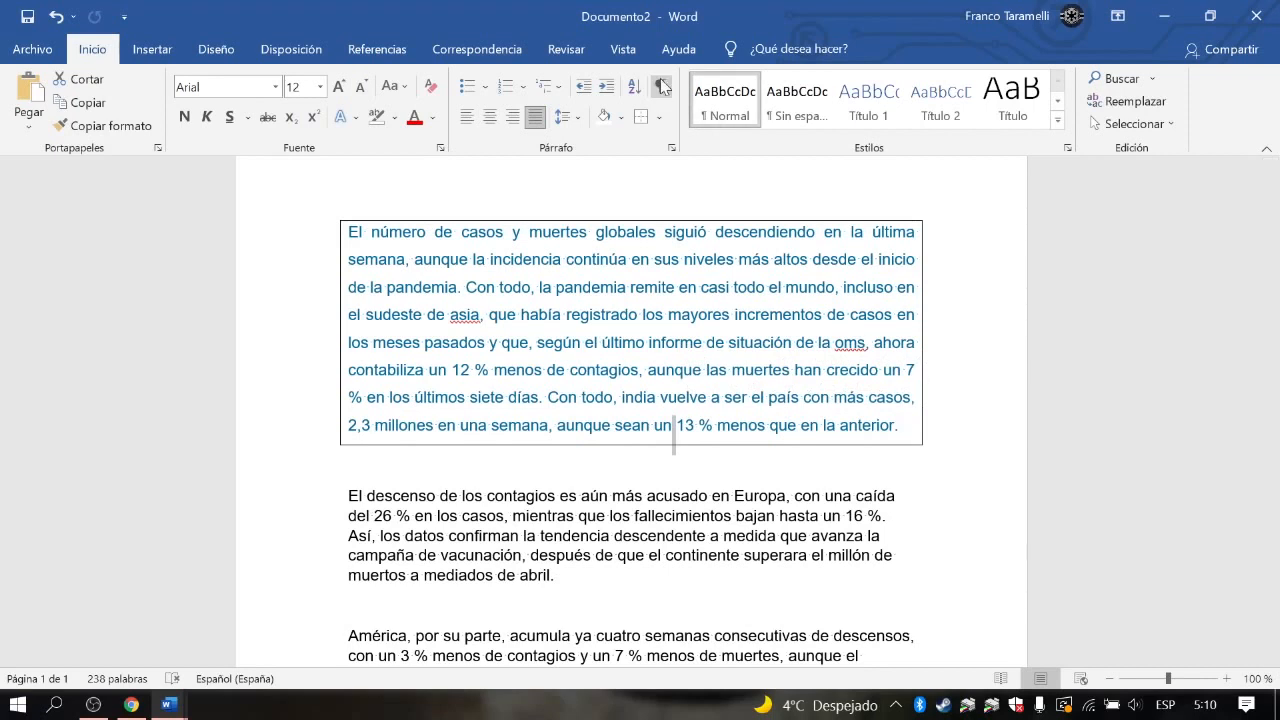
Apply the "Sin espaciado" style to the whole first paragraph and deselect it.
{"action": "left_click", "coordinate": [899, 426]}
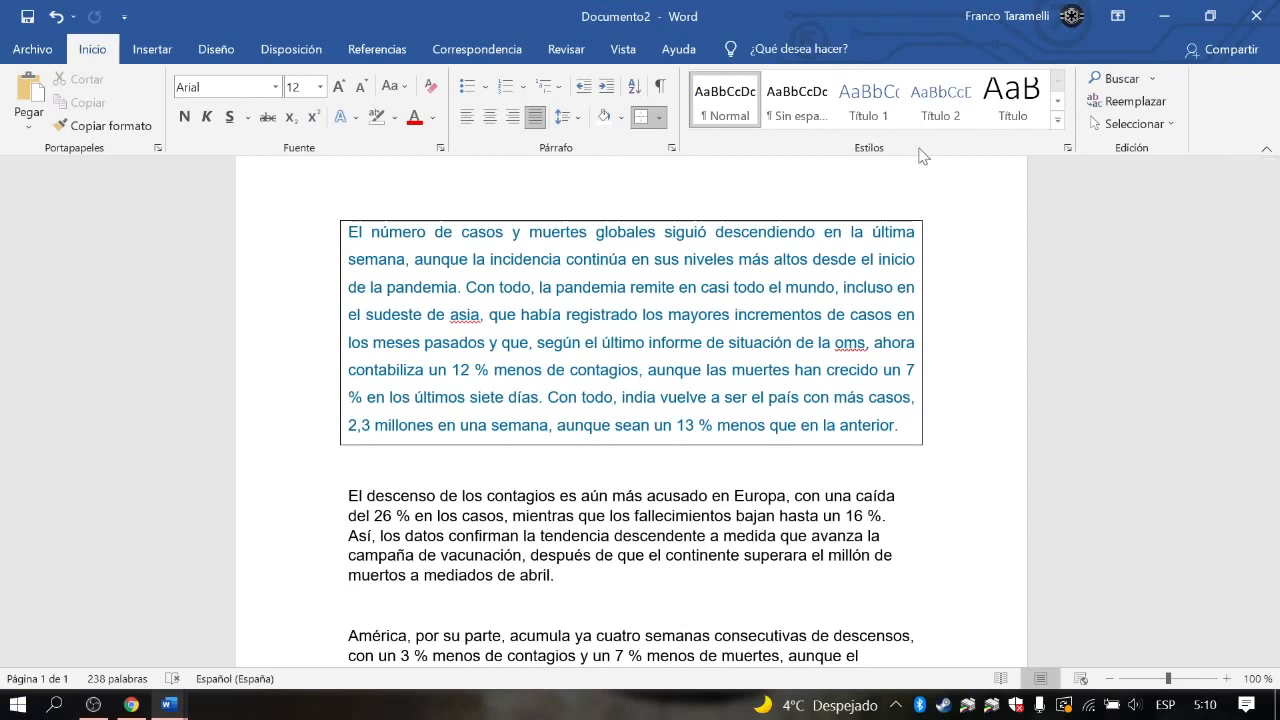
{"action": "left_click_drag", "start_coordinate": [898, 425], "coordinate": [345, 232]}
{"action": "left_click", "coordinate": [797, 97]}
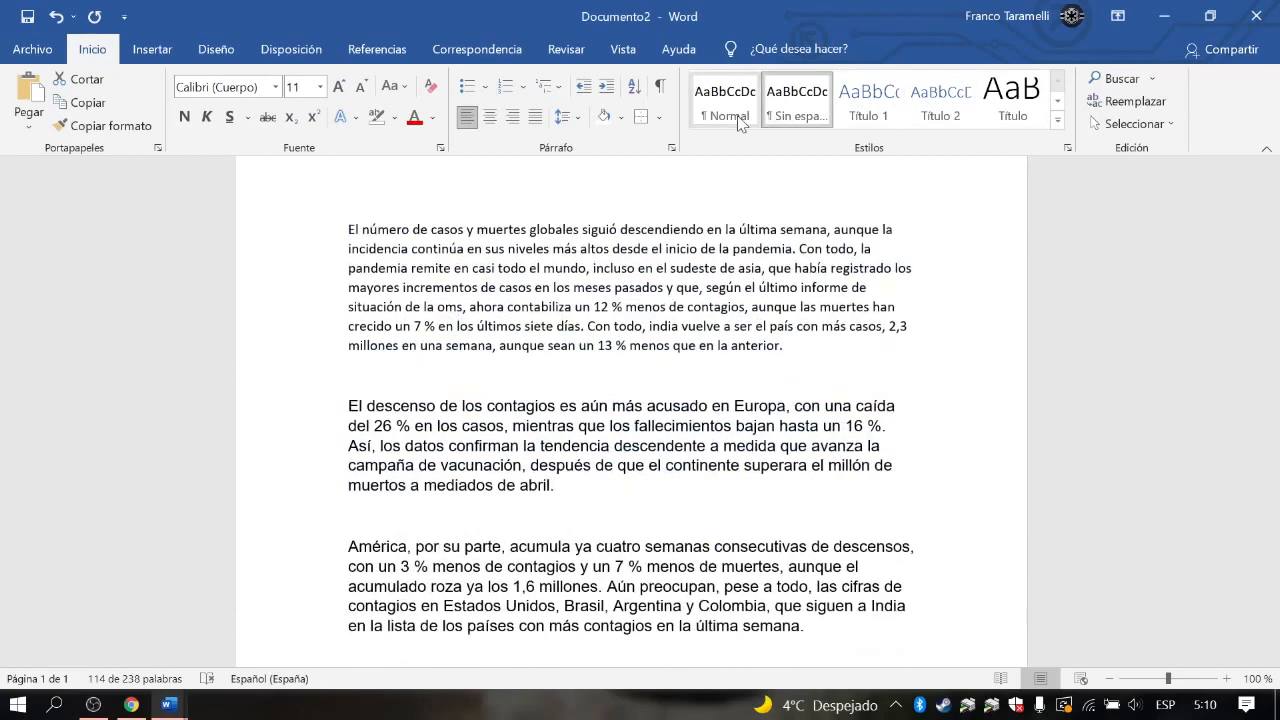
{"action": "left_click", "coordinate": [860, 350]}
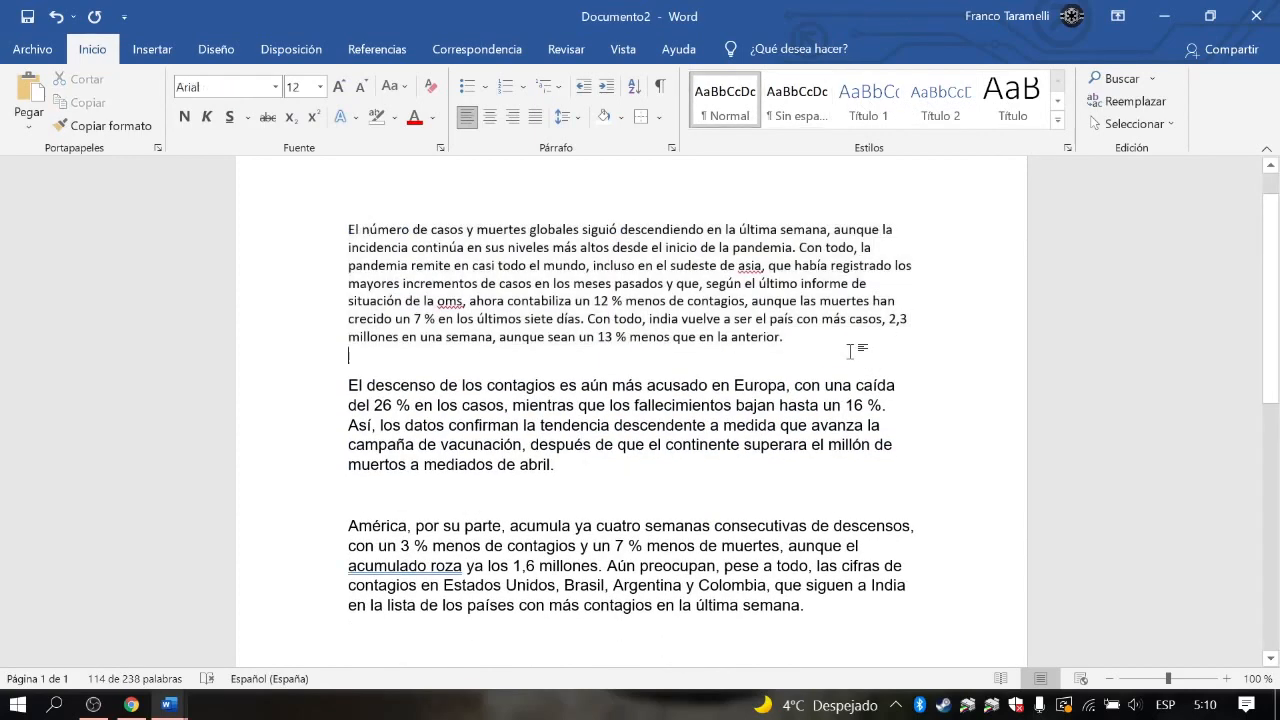
{"action": "left_click_drag", "start_coordinate": [862, 350], "coordinate": [340, 230]}
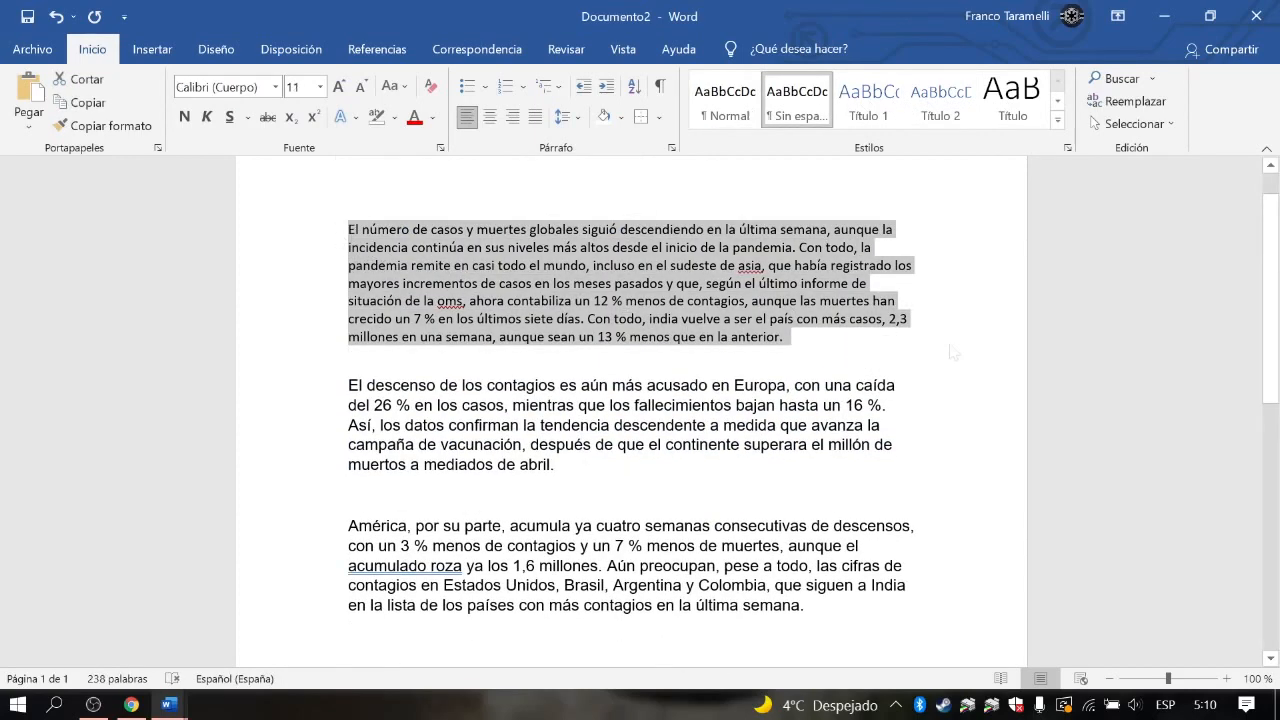
{"action": "left_click", "coordinate": [865, 355]}
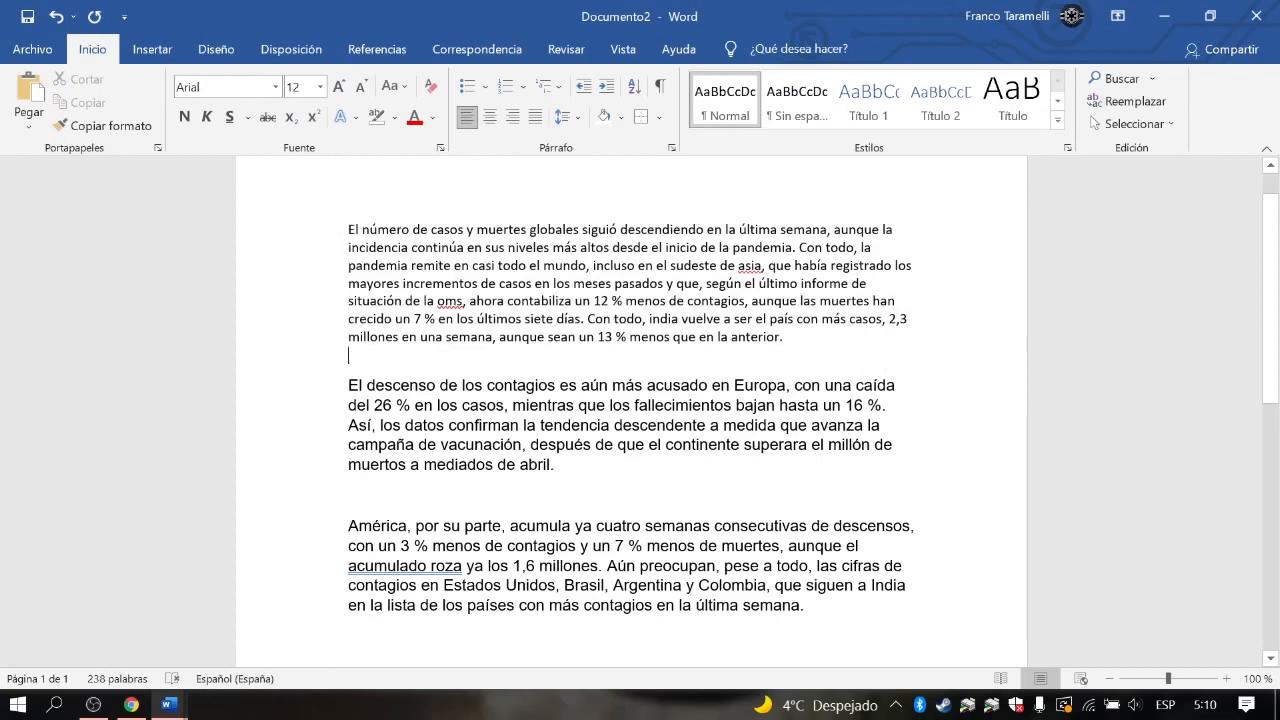
Open the document search and paste the word "casos", copied from the first paragraph, as the search text.
{"action": "left_click", "coordinate": [1097, 80]}
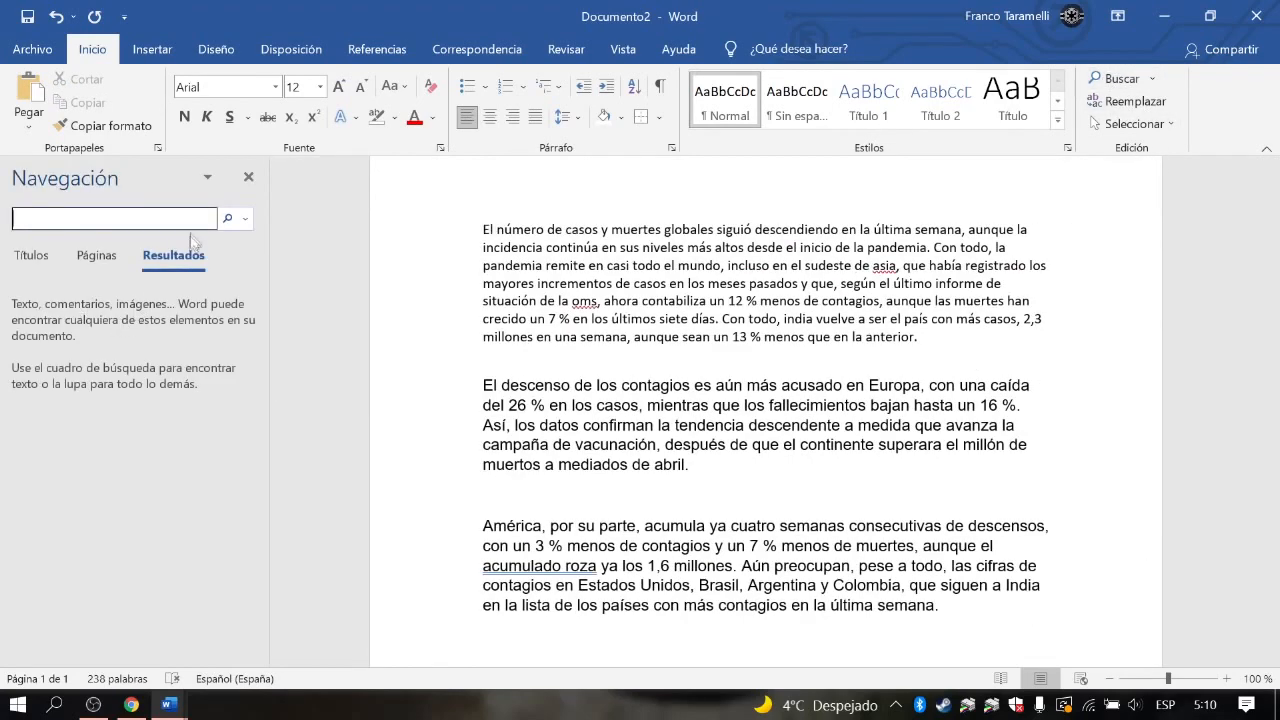
{"action": "left_click_drag", "start_coordinate": [497, 229], "coordinate": [598, 229]}
{"action": "right_click", "coordinate": [586, 230]}
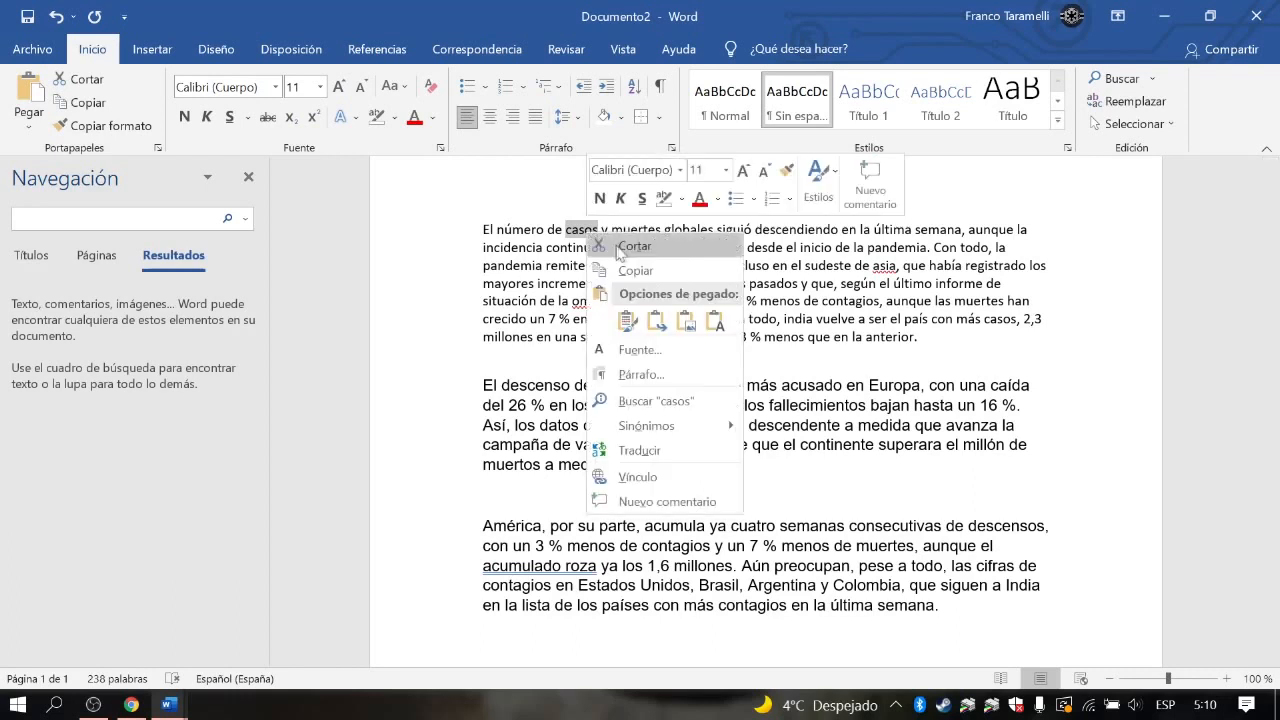
{"action": "left_click", "coordinate": [645, 268]}
{"action": "left_click", "coordinate": [175, 218]}
{"action": "right_click", "coordinate": [174, 217]}
{"action": "left_click", "coordinate": [213, 276]}
Review the additional search options, open the Go To settings for pages, and close them.
{"action": "left_click", "coordinate": [230, 213]}
{"action": "left_click", "coordinate": [230, 213]}
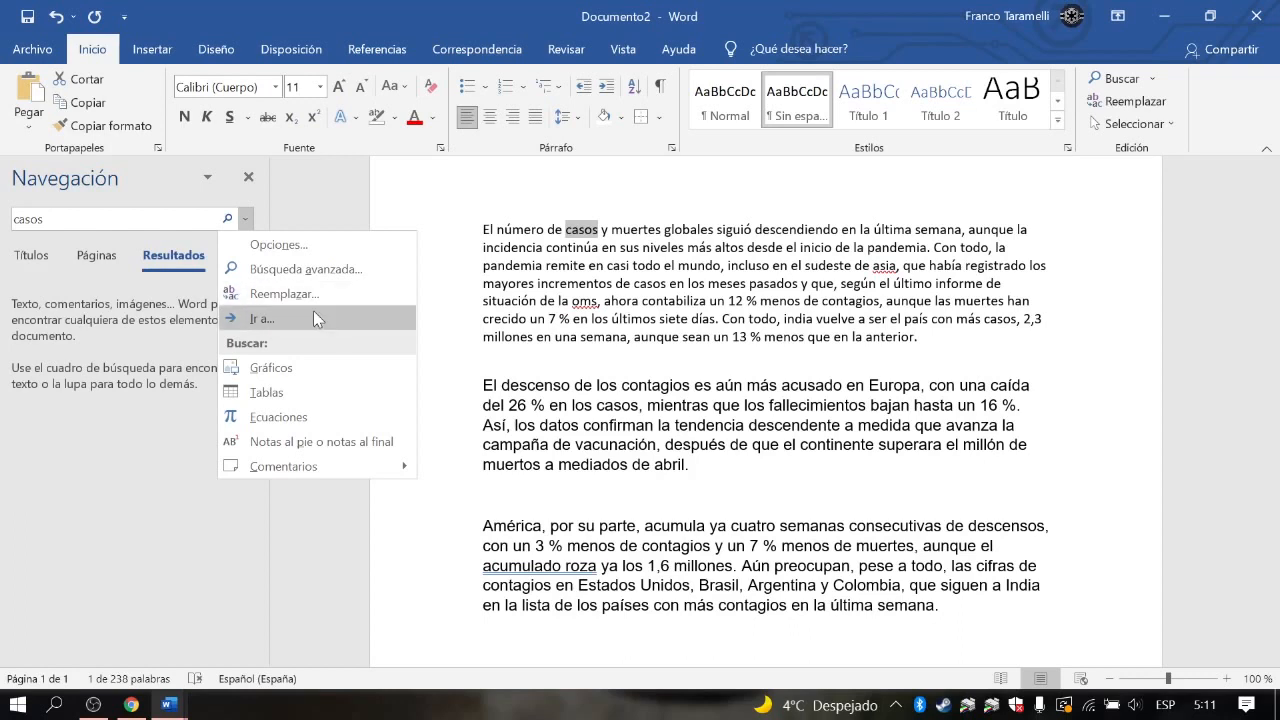
{"action": "left_click", "coordinate": [313, 313]}
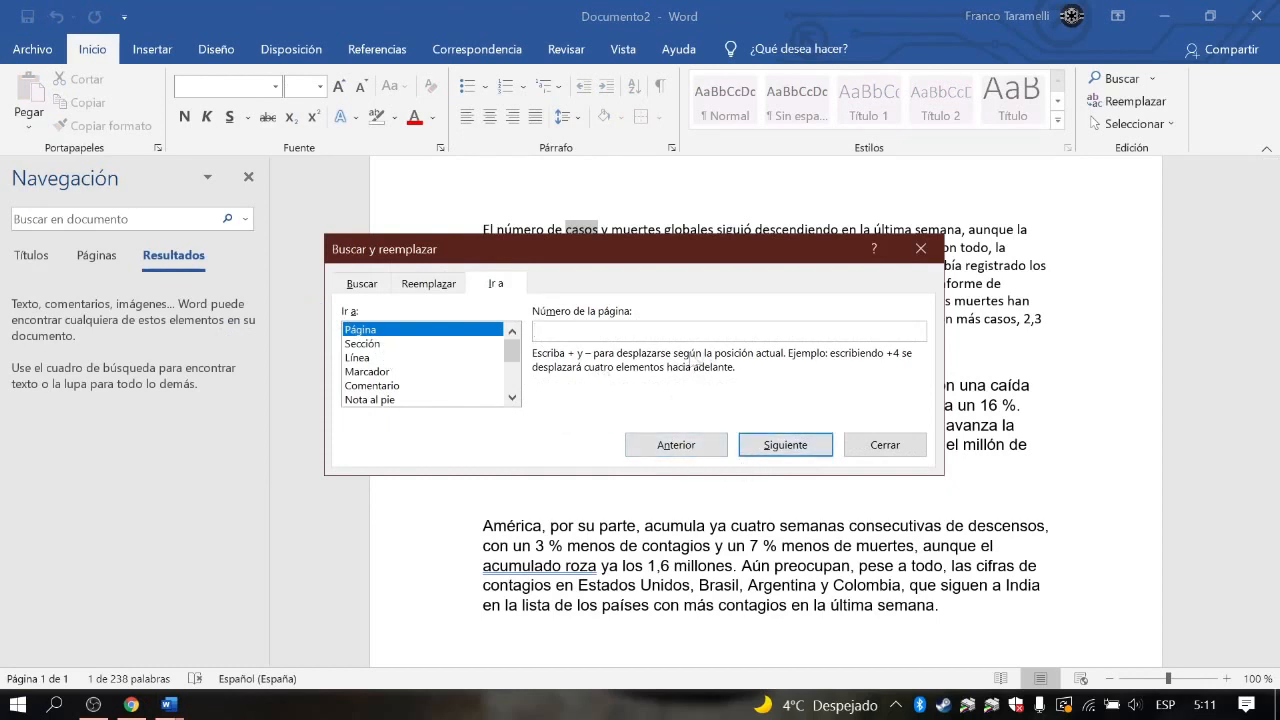
{"action": "left_click", "coordinate": [884, 445]}
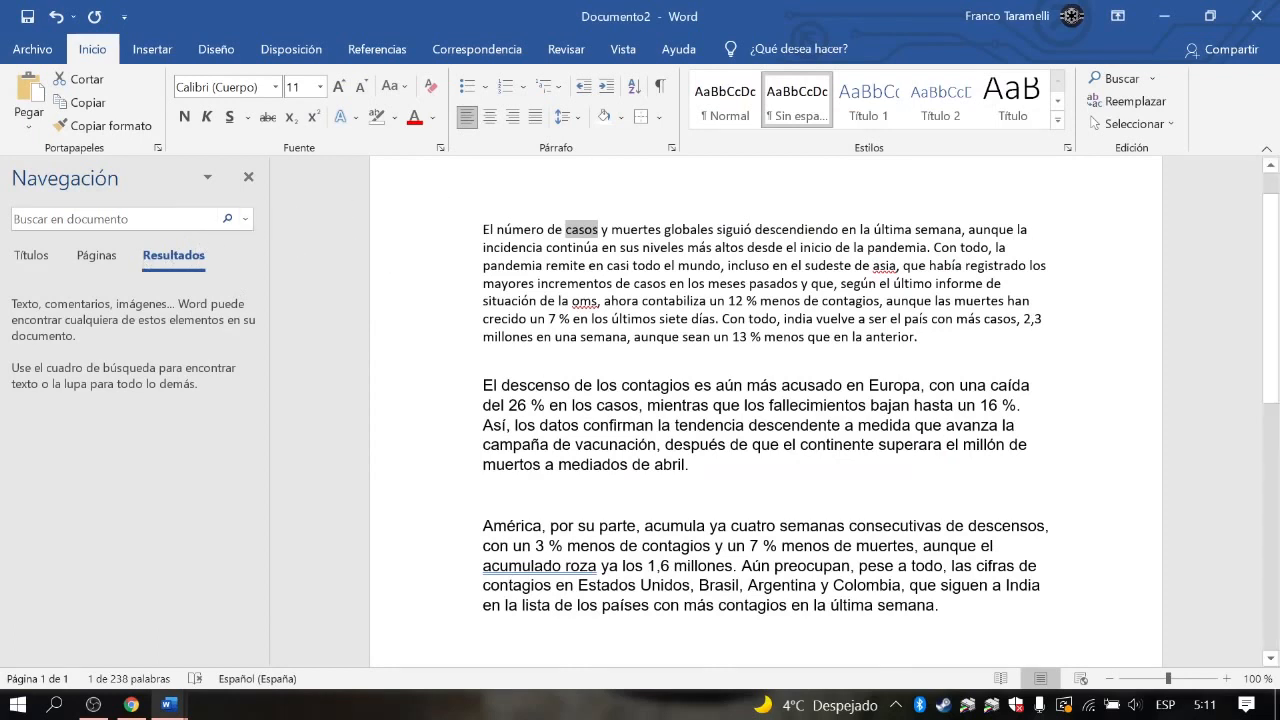
Replace every "casos" in the document with "5", continue the search from the beginning, and close the replace dialog.
{"action": "left_click", "coordinate": [1130, 101]}
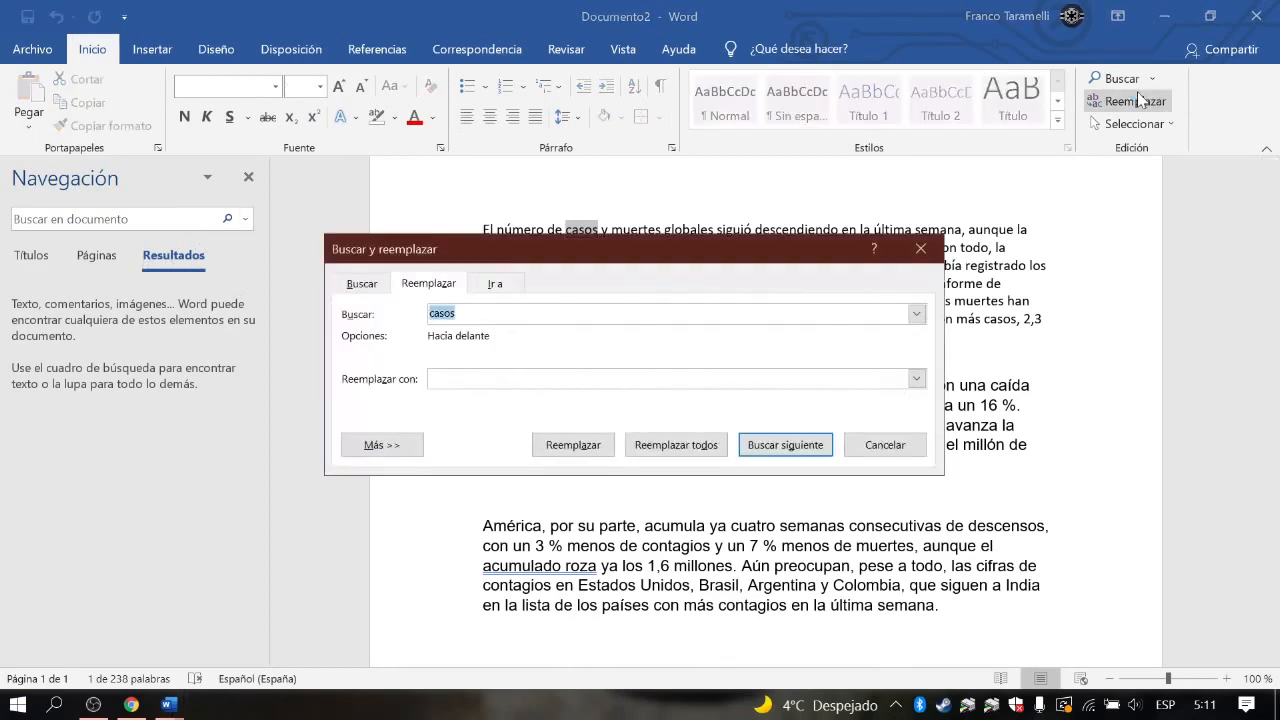
{"action": "left_click", "coordinate": [513, 377]}
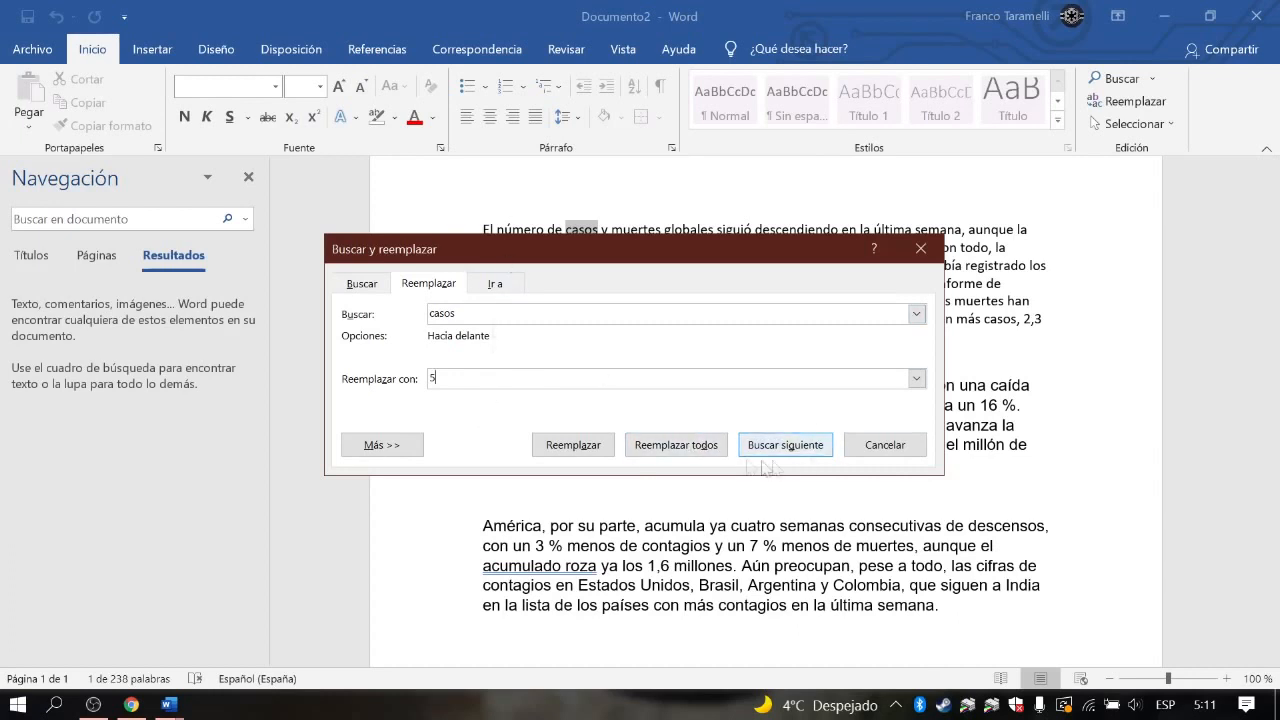
{"action": "left_click", "coordinate": [700, 449]}
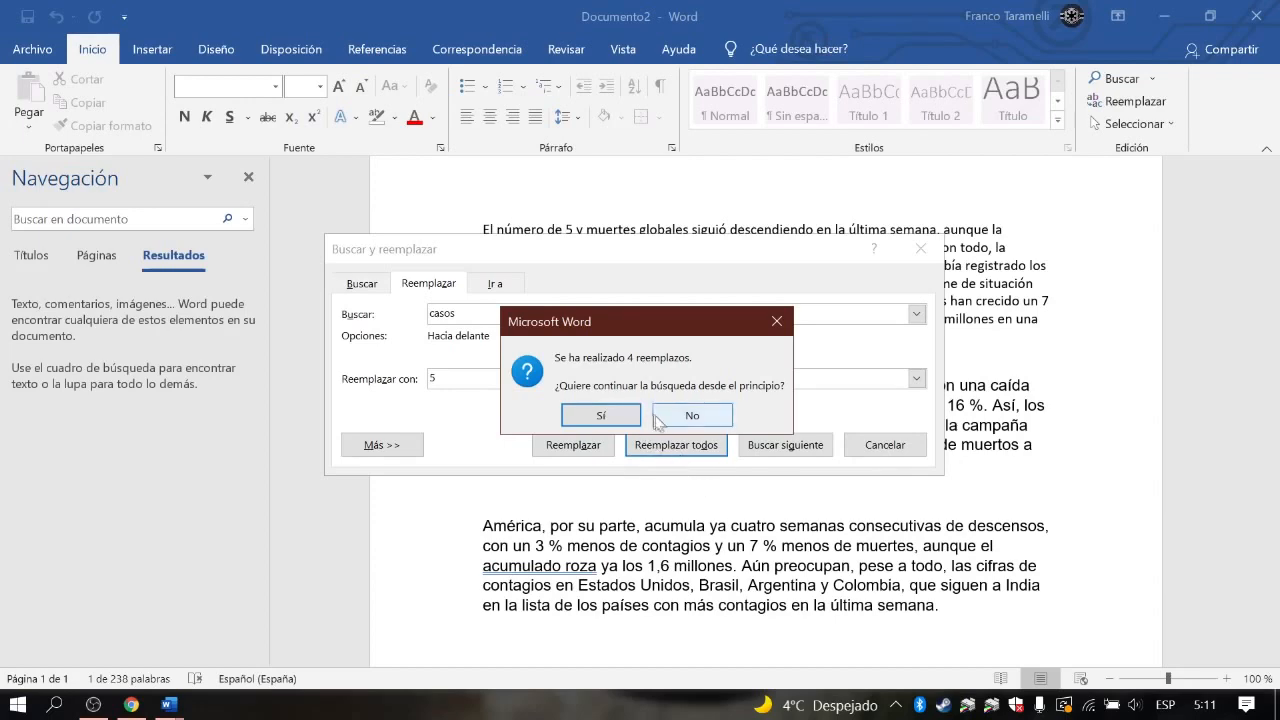
{"action": "left_click", "coordinate": [622, 415]}
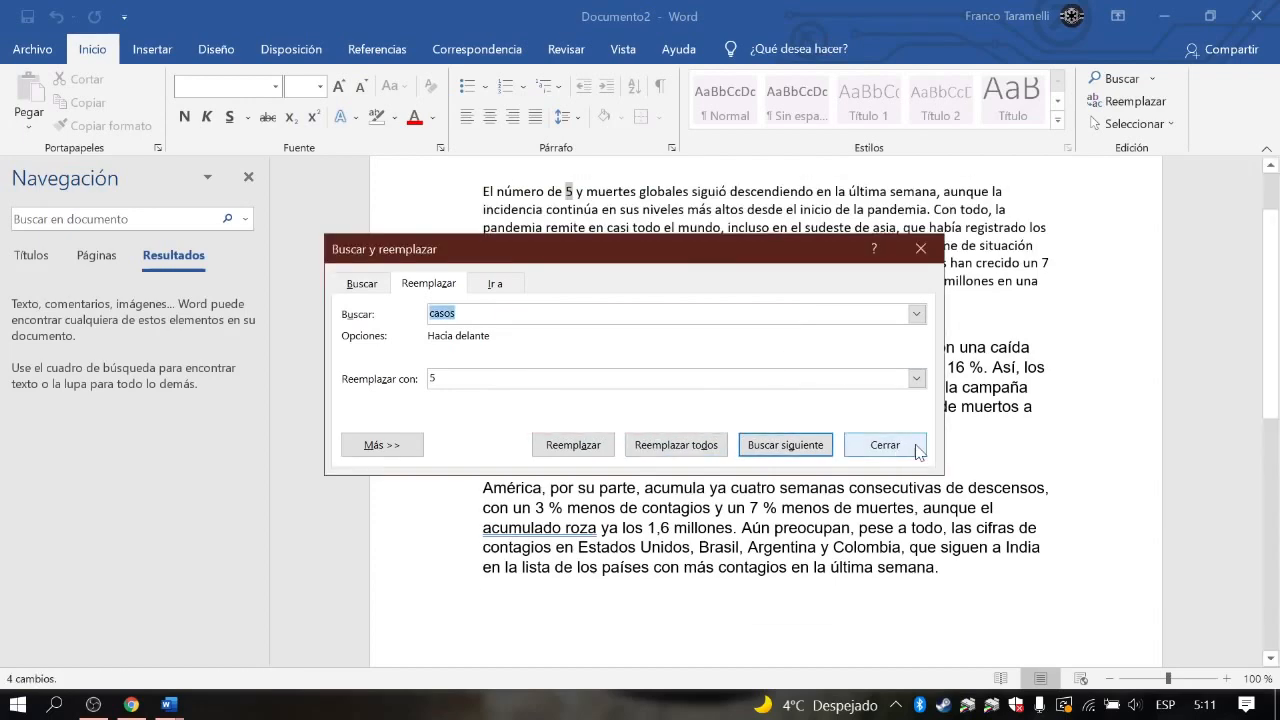
{"action": "left_click", "coordinate": [910, 452]}
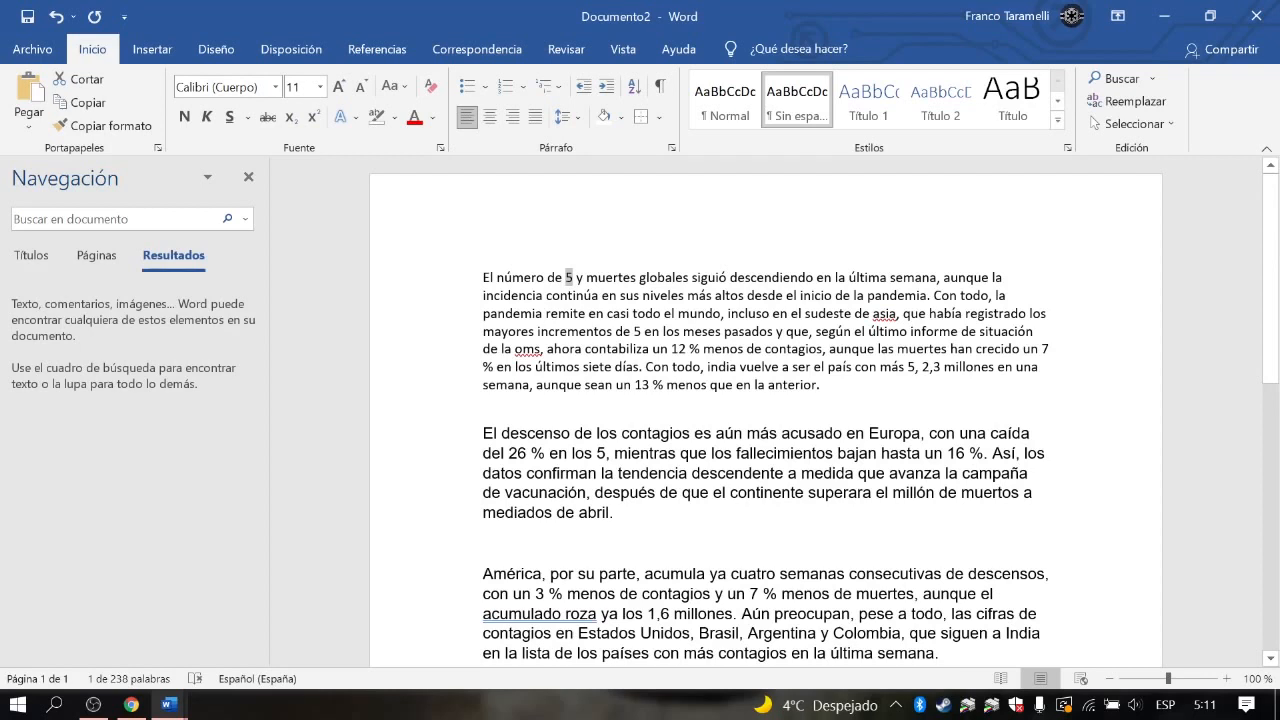
Undo, redo and again undo the replacement of "casos" with "5", and close the Navigation pane.
{"action": "left_click", "coordinate": [55, 17]}
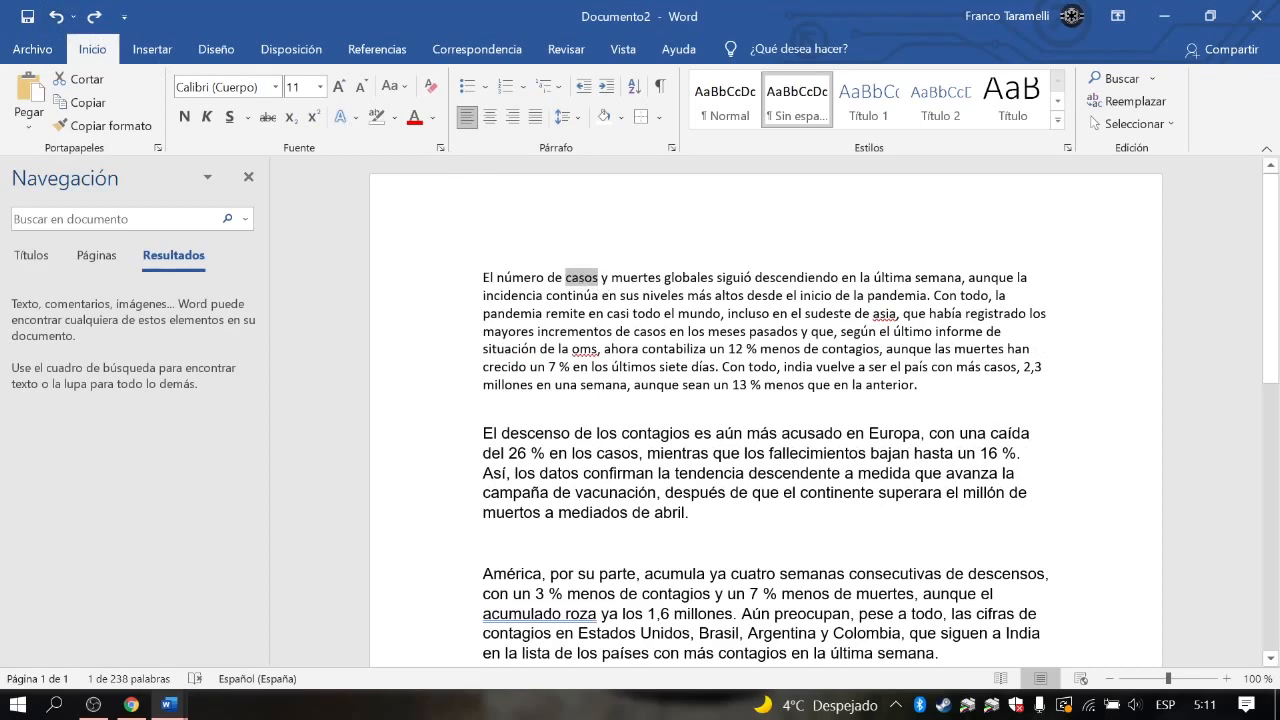
{"action": "left_click", "coordinate": [822, 455]}
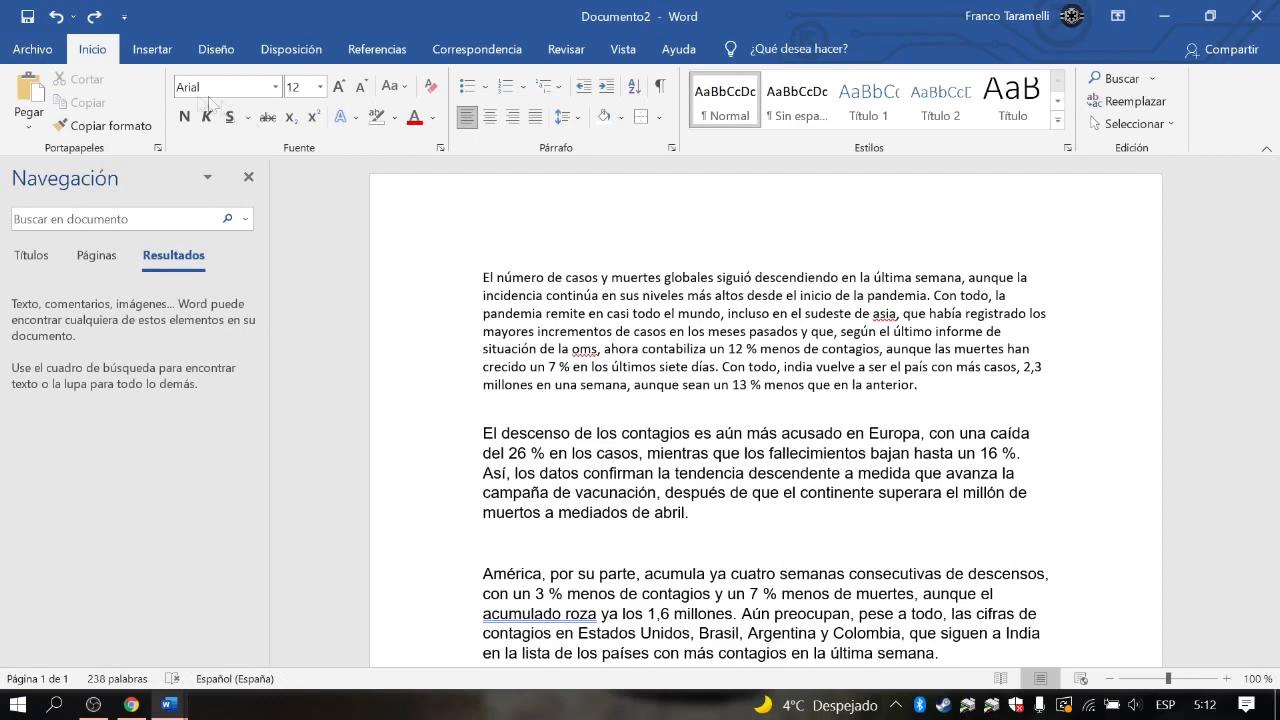
{"action": "left_click", "coordinate": [94, 18]}
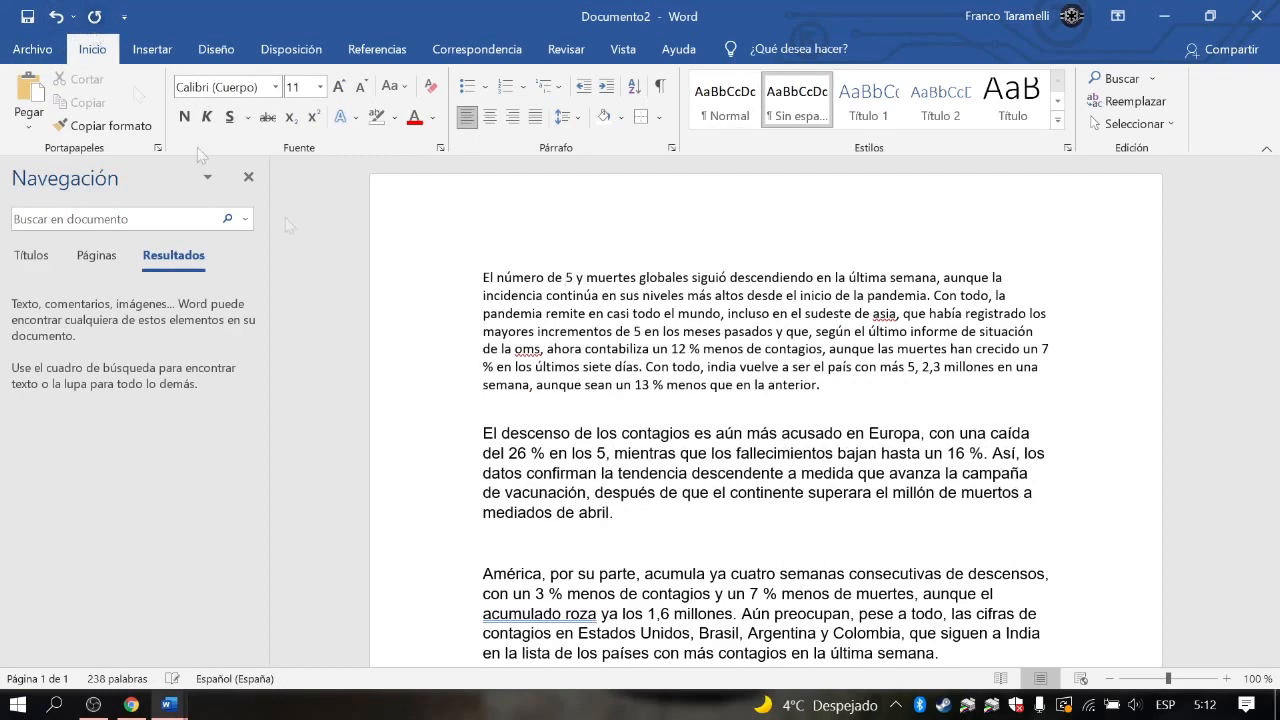
{"action": "double_click", "coordinate": [602, 454]}
{"action": "left_click", "coordinate": [576, 278]}
{"action": "left_click", "coordinate": [248, 177]}
{"action": "left_click", "coordinate": [56, 16]}
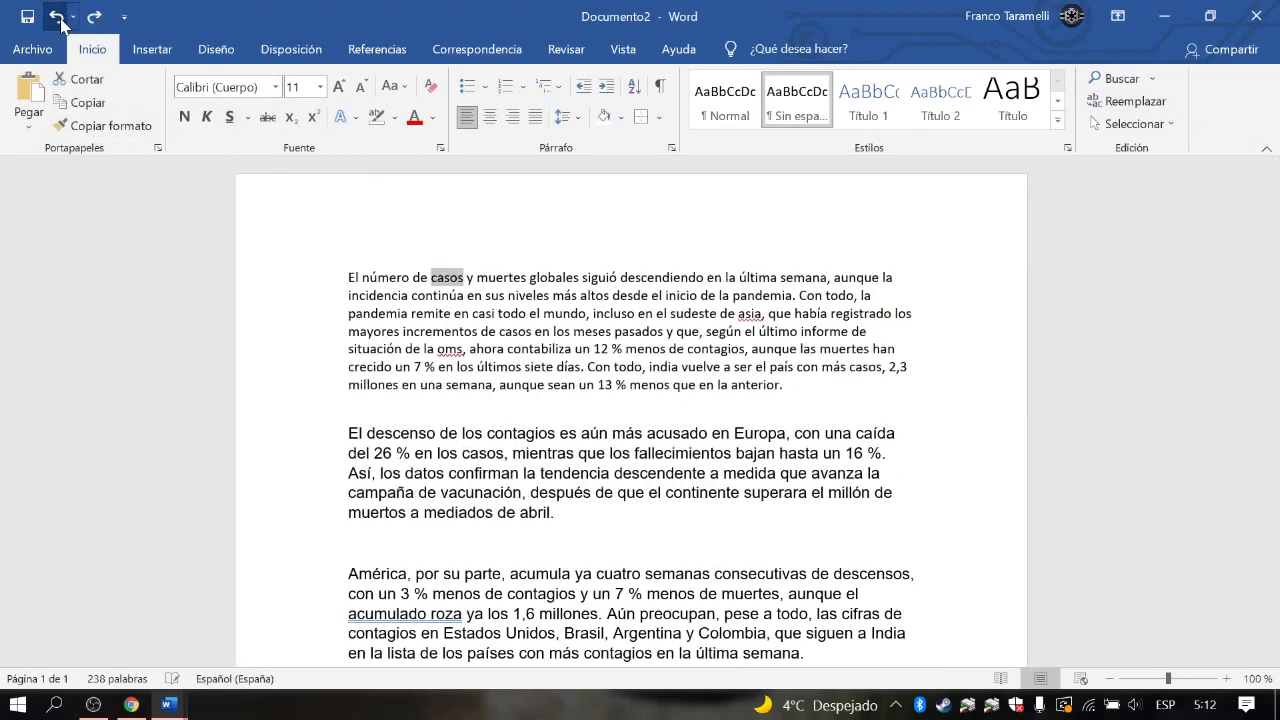
Insert the first apple photo from the online images category "Manzana" at the end of the first paragraph.
{"action": "left_click_drag", "start_coordinate": [785, 385], "coordinate": [256, 282]}
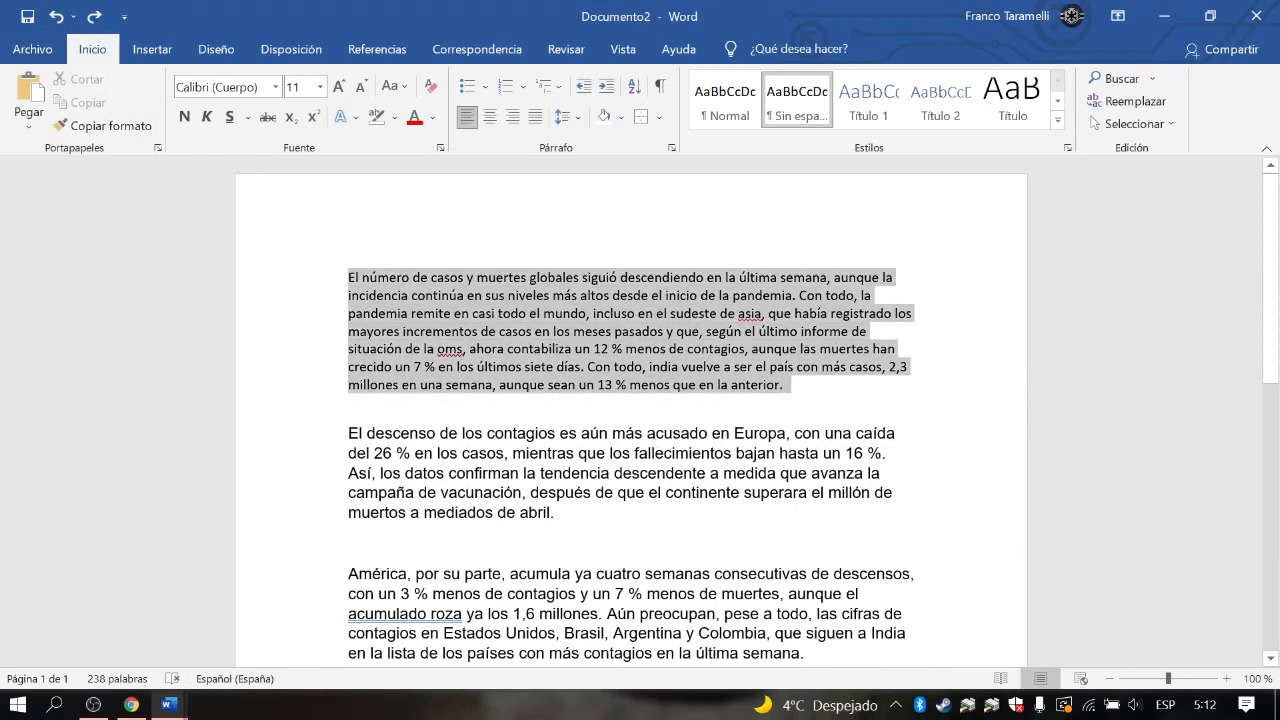
{"action": "left_click", "coordinate": [155, 50]}
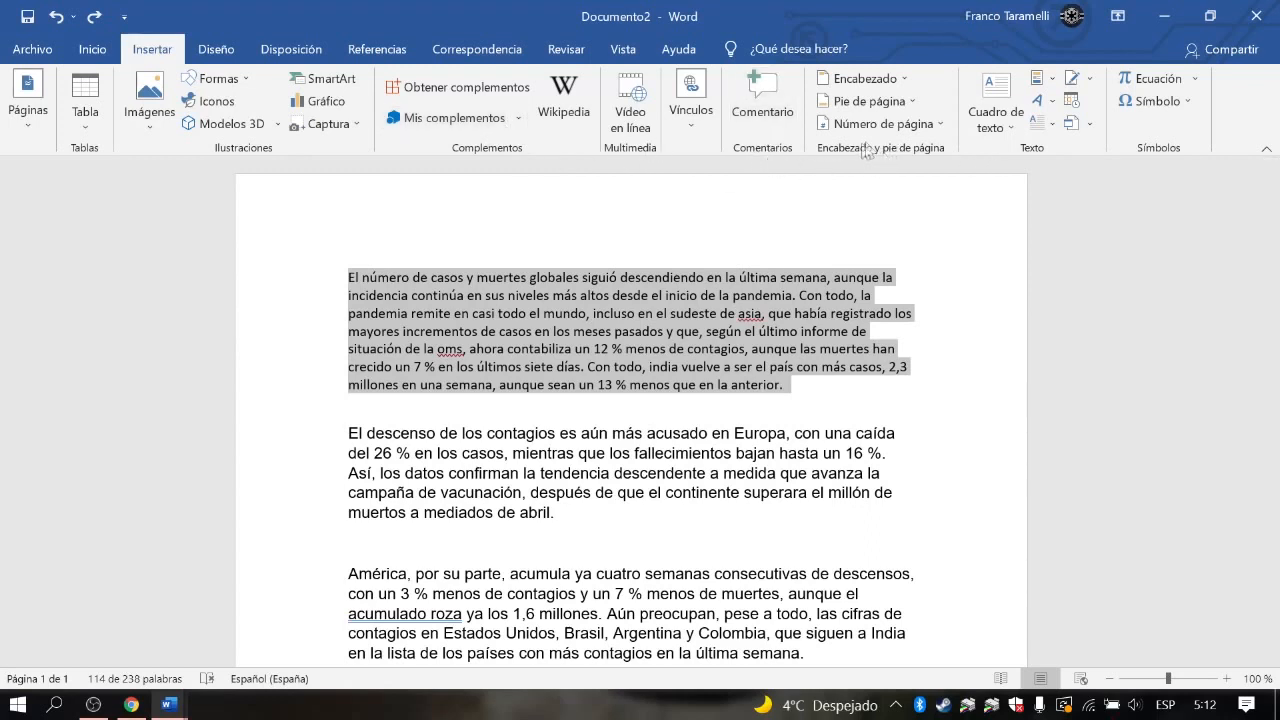
{"action": "left_click", "coordinate": [886, 390]}
{"action": "left_click_drag", "start_coordinate": [886, 390], "coordinate": [338, 280]}
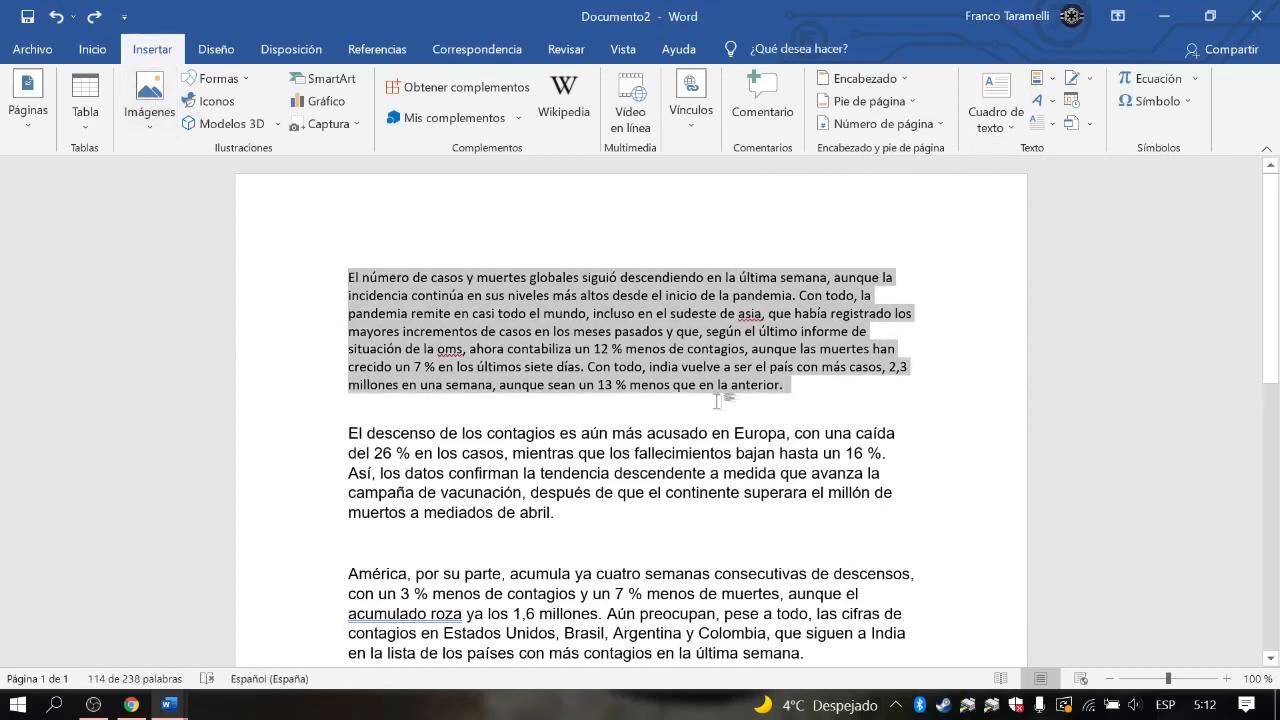
{"action": "left_click", "coordinate": [786, 390]}
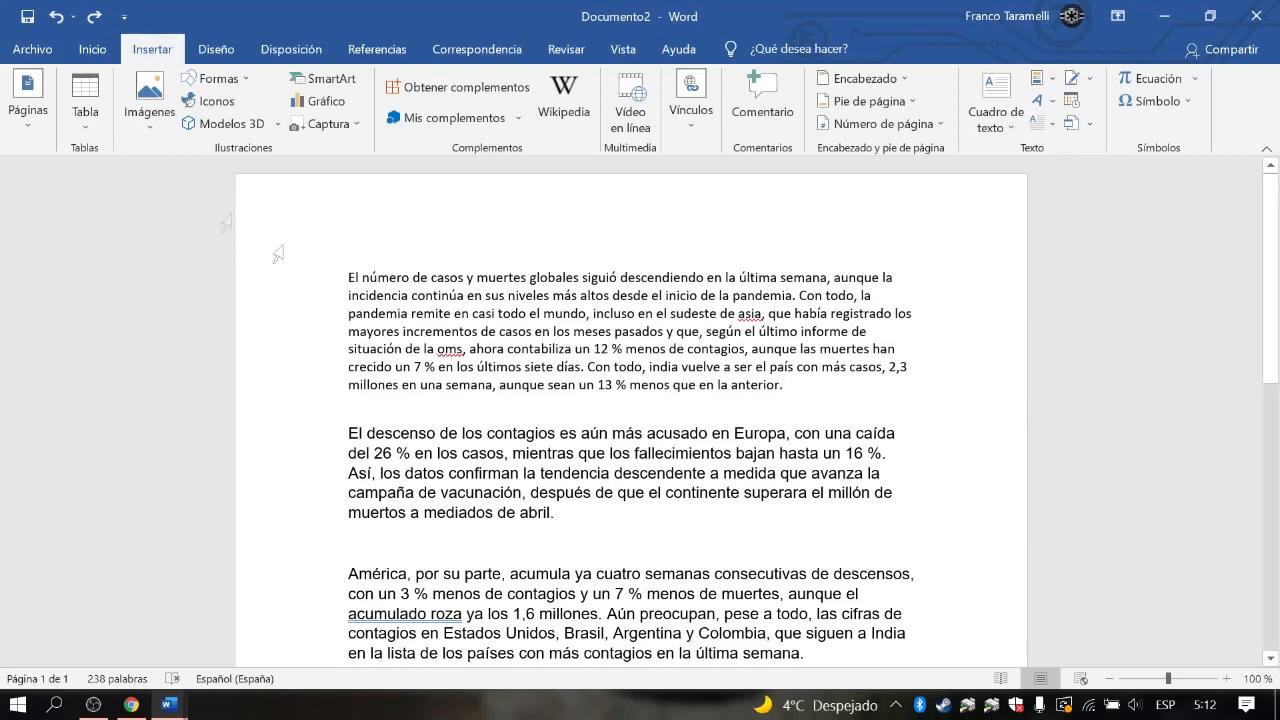
{"action": "left_click", "coordinate": [155, 88]}
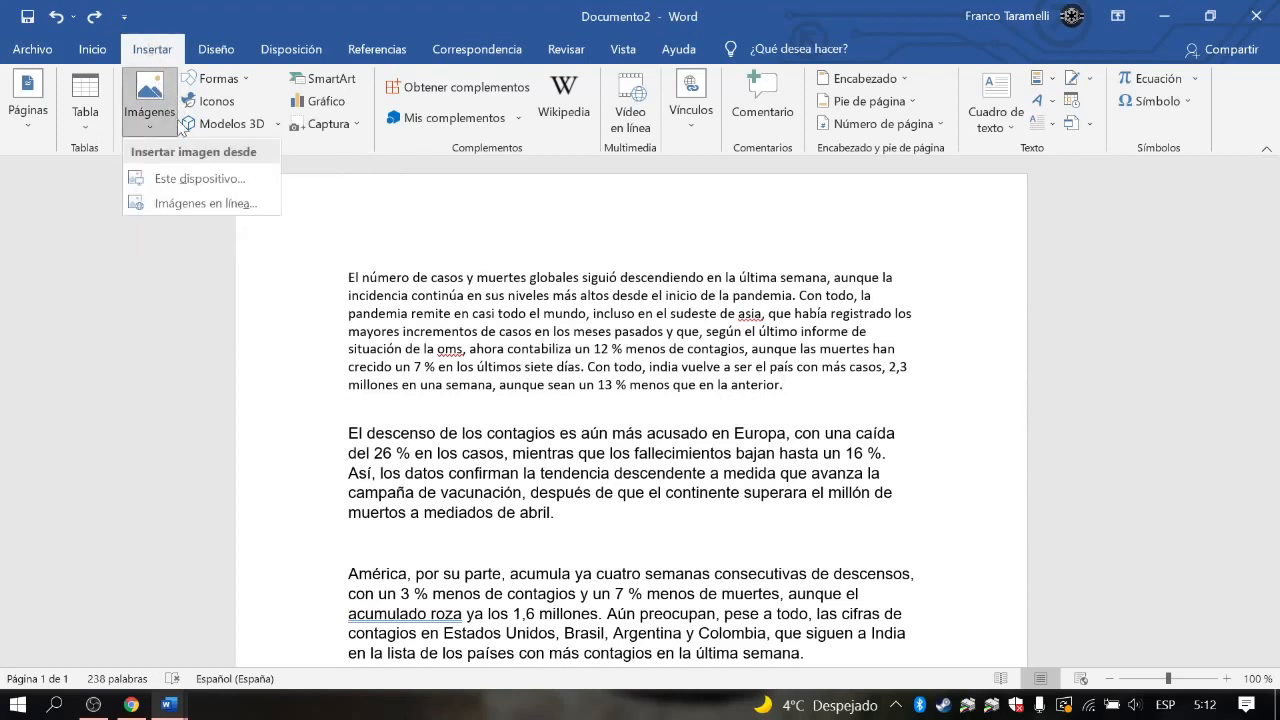
{"action": "left_click", "coordinate": [211, 205]}
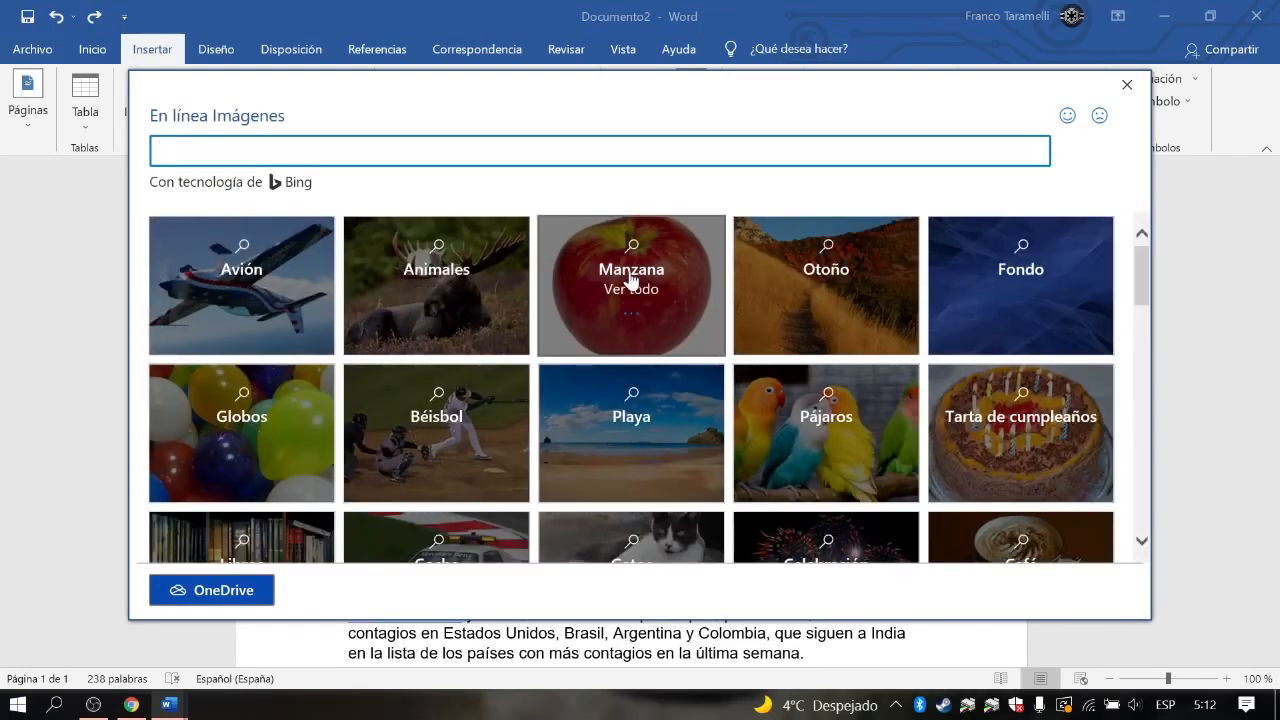
{"action": "left_click", "coordinate": [631, 281]}
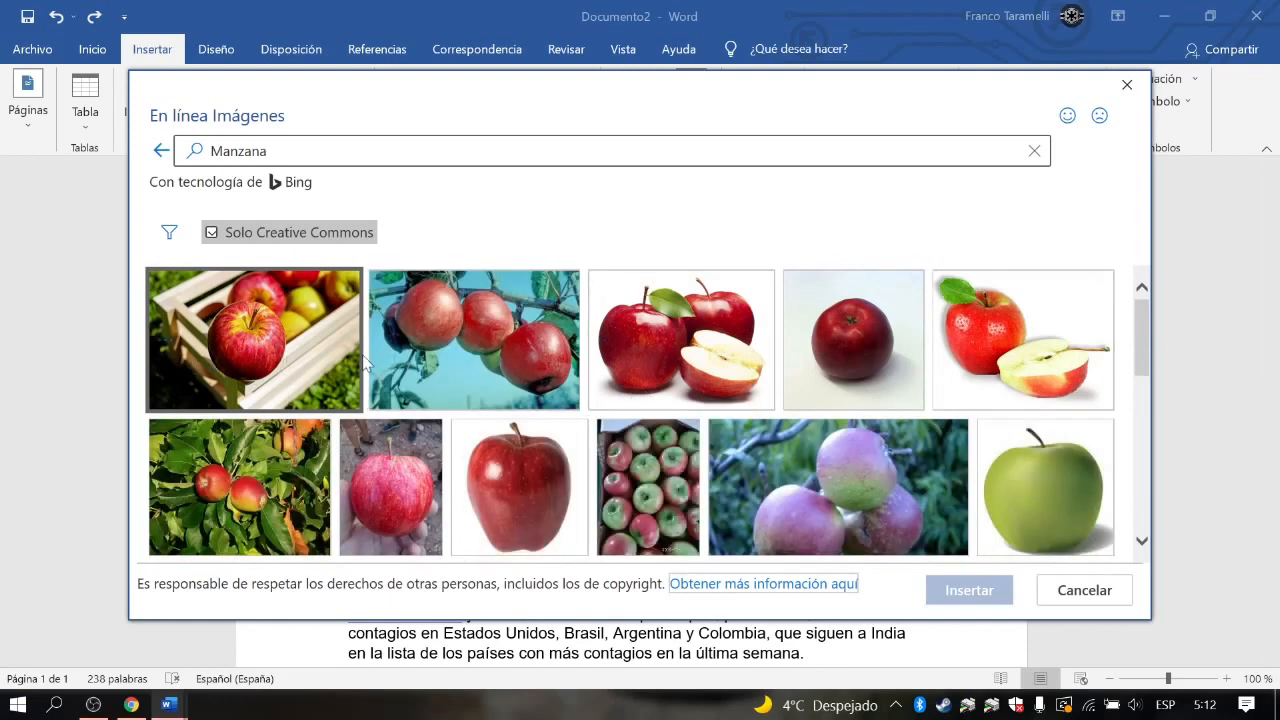
{"action": "left_click", "coordinate": [263, 318]}
{"action": "left_click", "coordinate": [957, 590]}
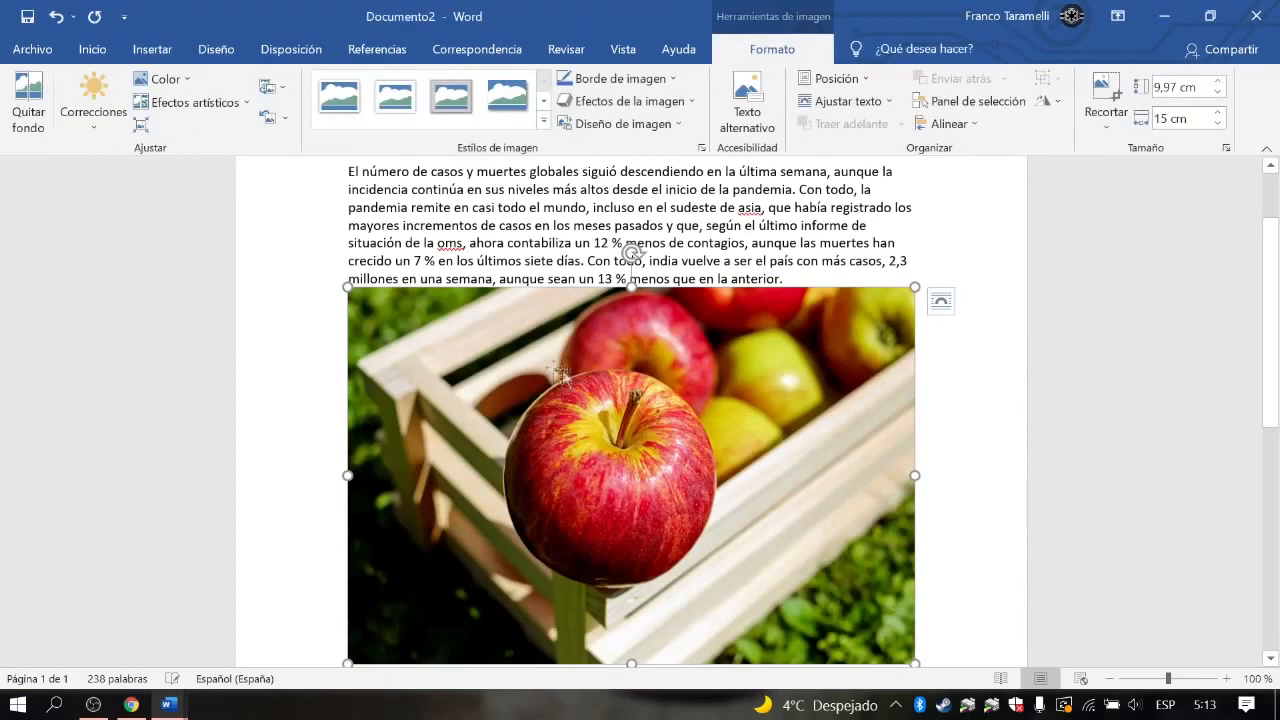
Resize the apple picture proportionally to about 9.56 cm high and 14.39 cm wide.
{"action": "scroll", "coordinate": [566, 475], "scroll_direction": "down", "scroll_amount": 1}
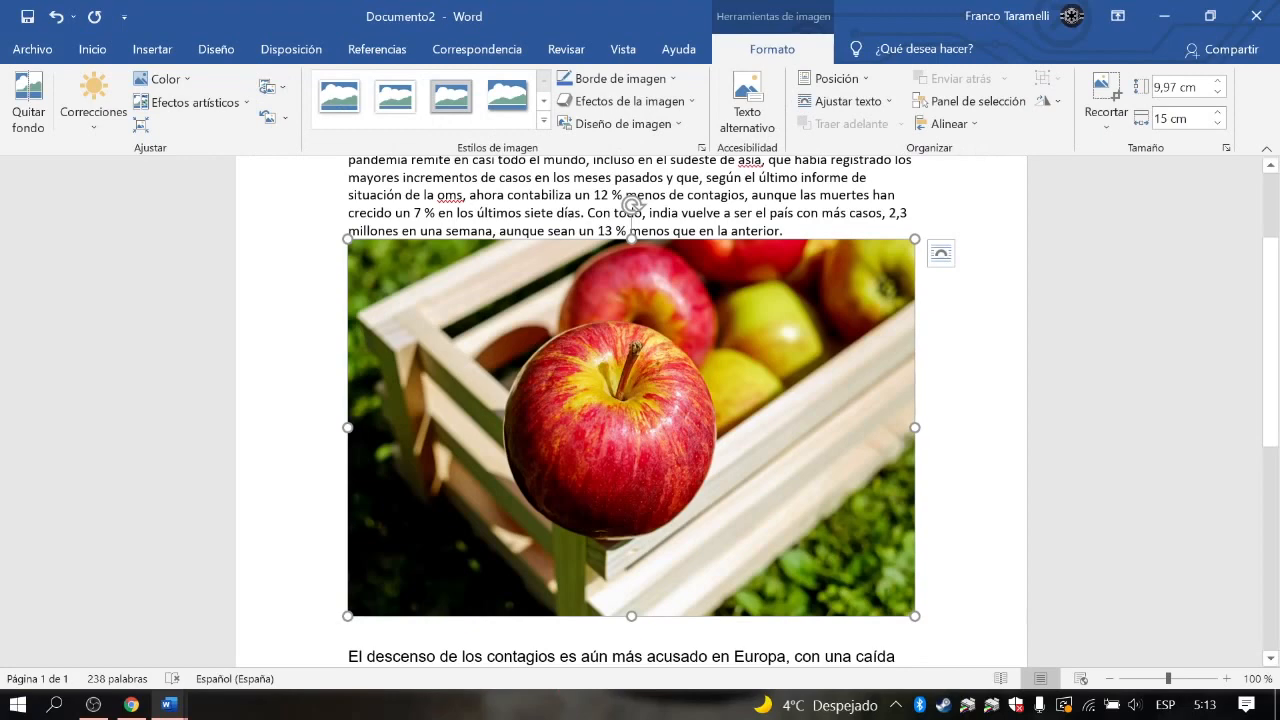
{"action": "left_click", "coordinate": [803, 177]}
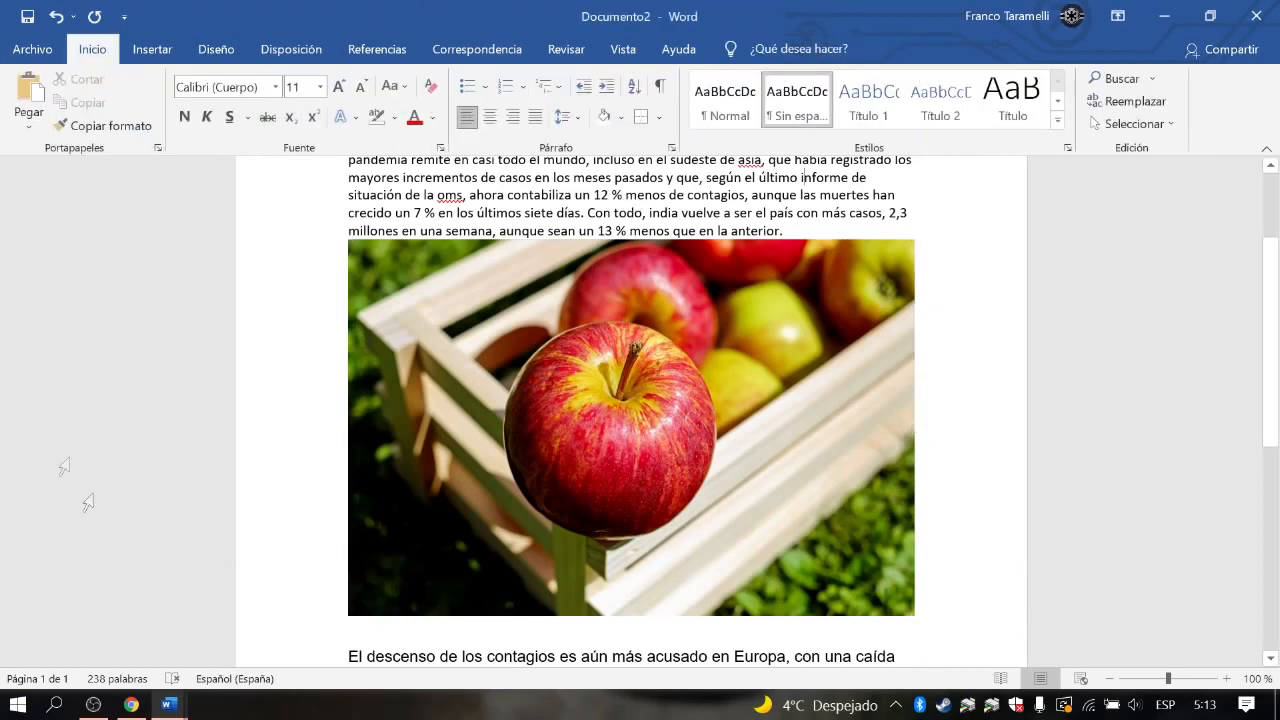
{"action": "left_click", "coordinate": [810, 314]}
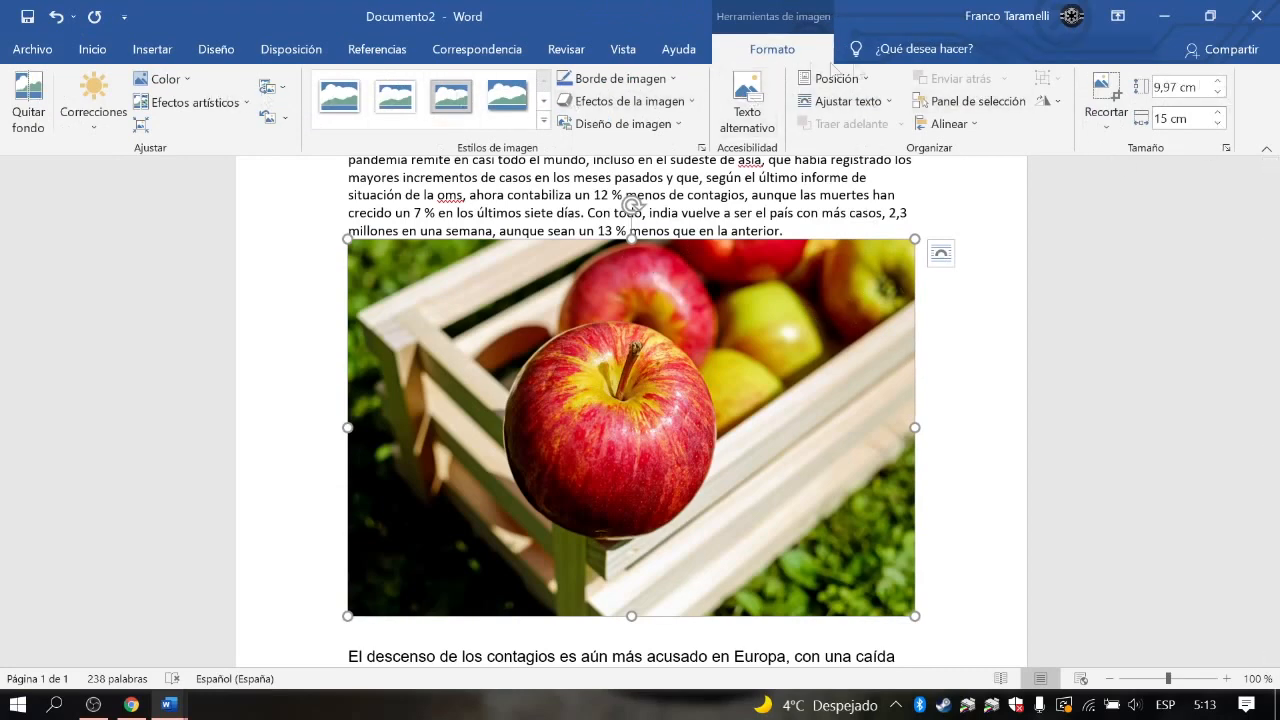
{"action": "scroll", "coordinate": [841, 441], "scroll_direction": "up", "scroll_amount": 1}
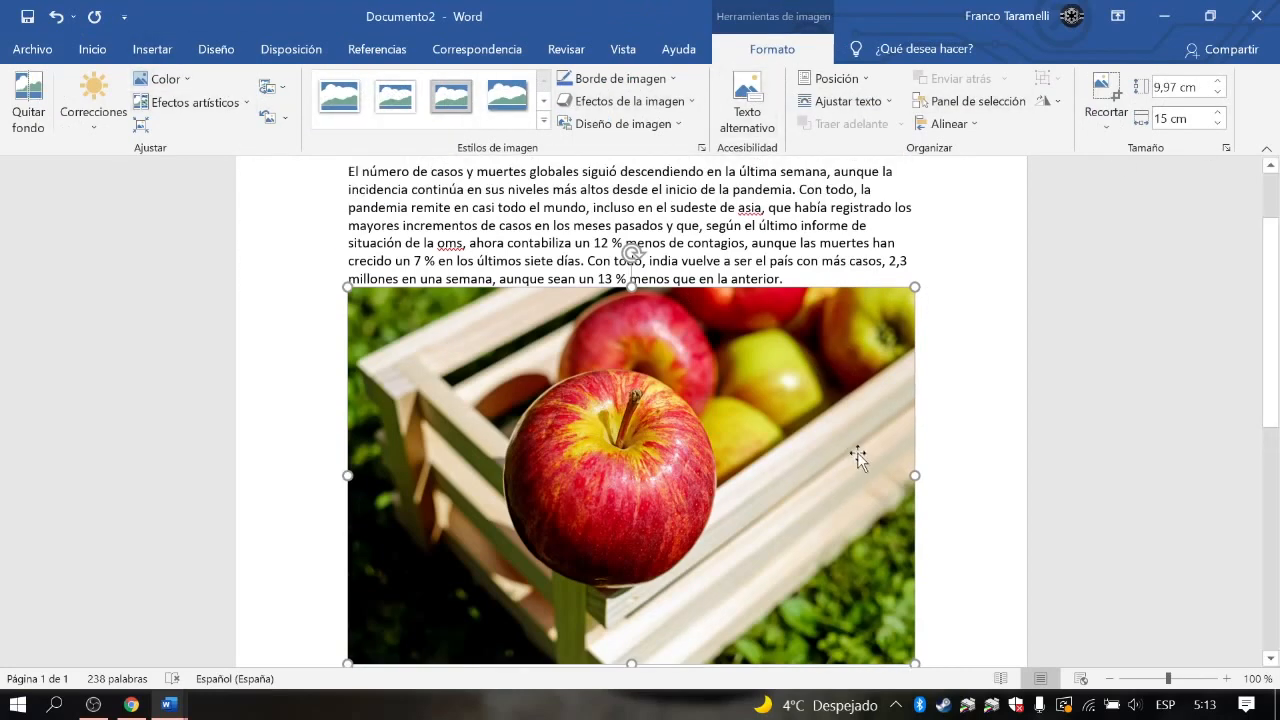
{"action": "scroll", "coordinate": [855, 450], "scroll_direction": "down", "scroll_amount": 2}
{"action": "scroll", "coordinate": [866, 460], "scroll_direction": "up", "scroll_amount": 1}
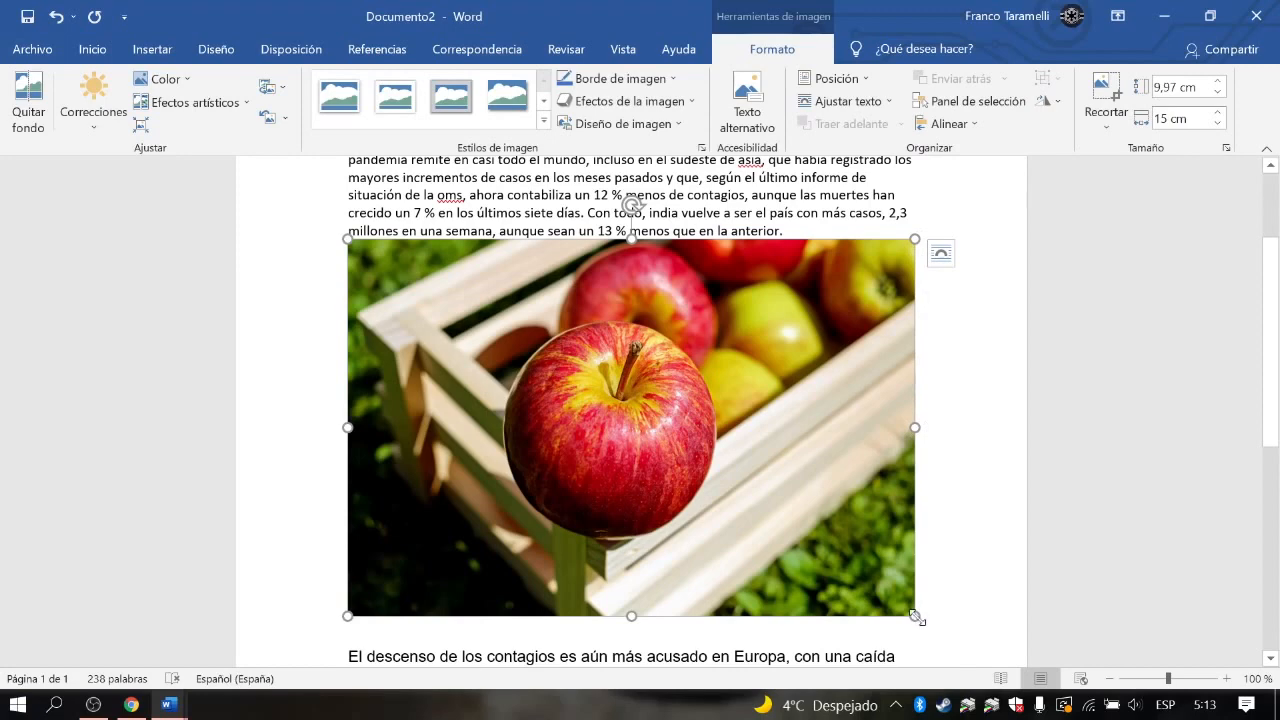
{"action": "left_click_drag", "start_coordinate": [915, 615], "coordinate": [874, 588]}
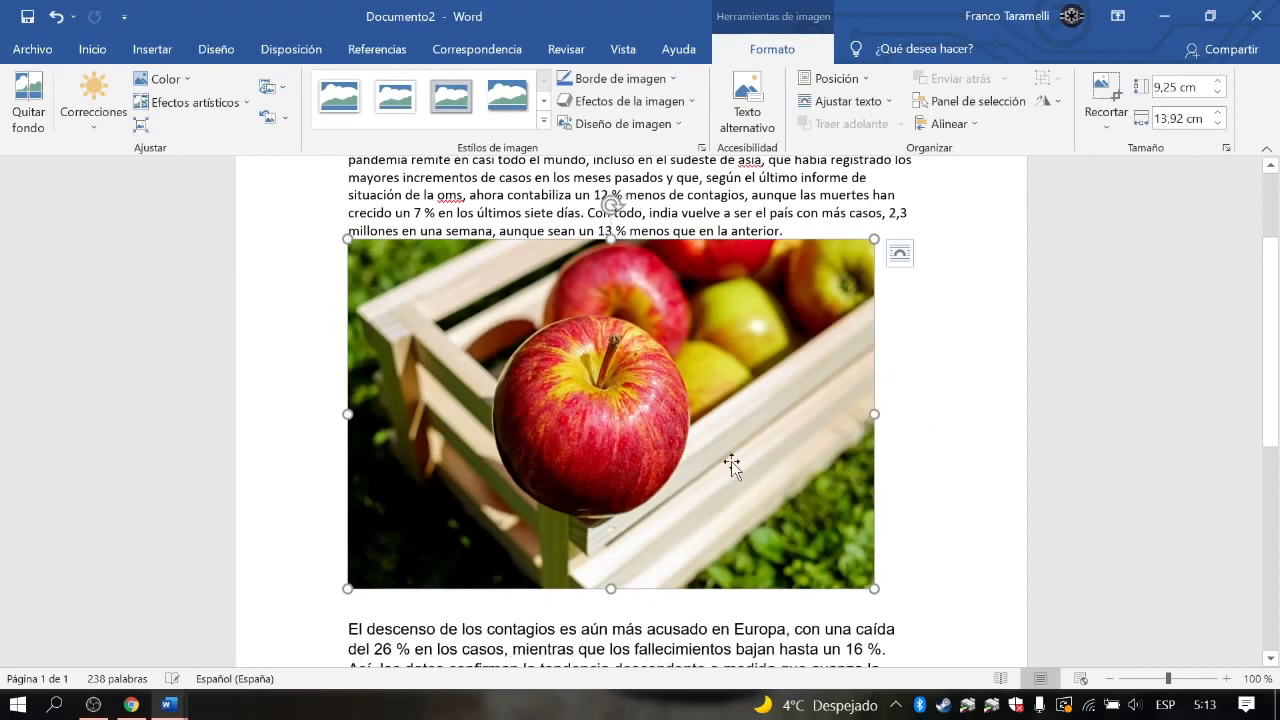
{"action": "left_click_drag", "start_coordinate": [874, 588], "coordinate": [892, 600]}
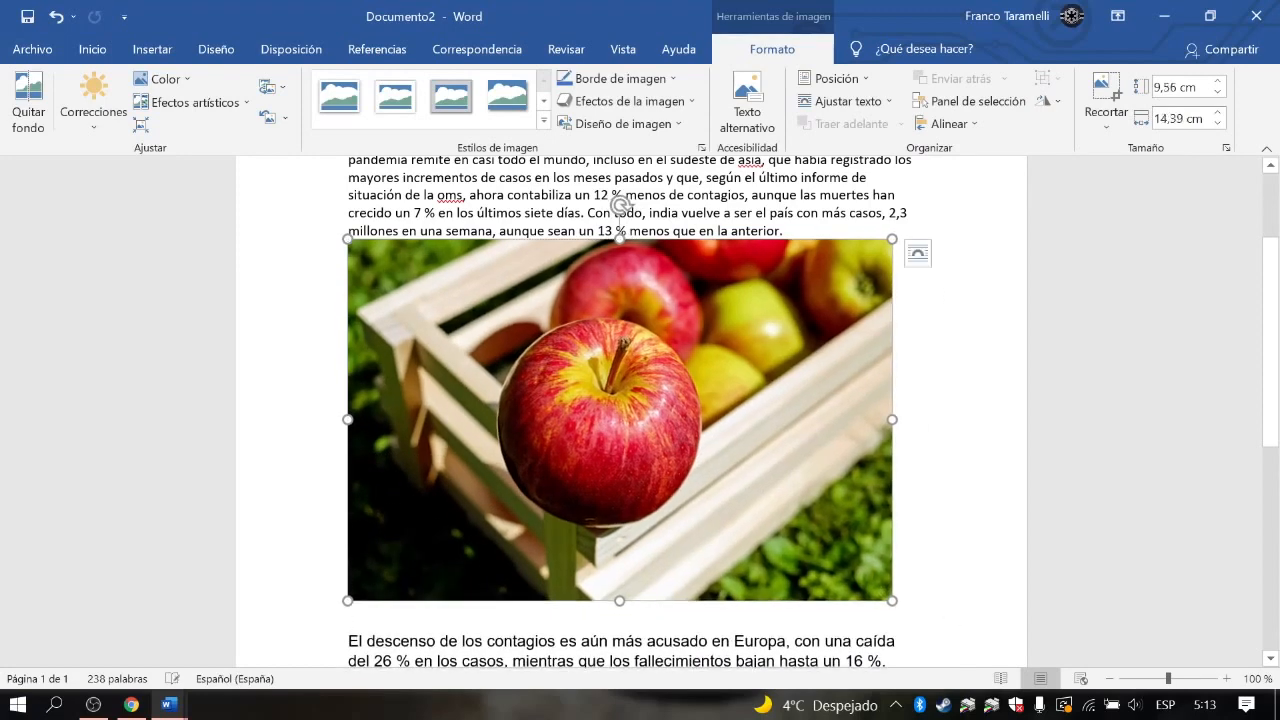
Crop the apple picture from its upper-right corner to about 9.17 cm high and 13.94 cm wide.
{"action": "left_click", "coordinate": [1107, 88]}
{"action": "left_click_drag", "start_coordinate": [886, 245], "coordinate": [680, 391]}
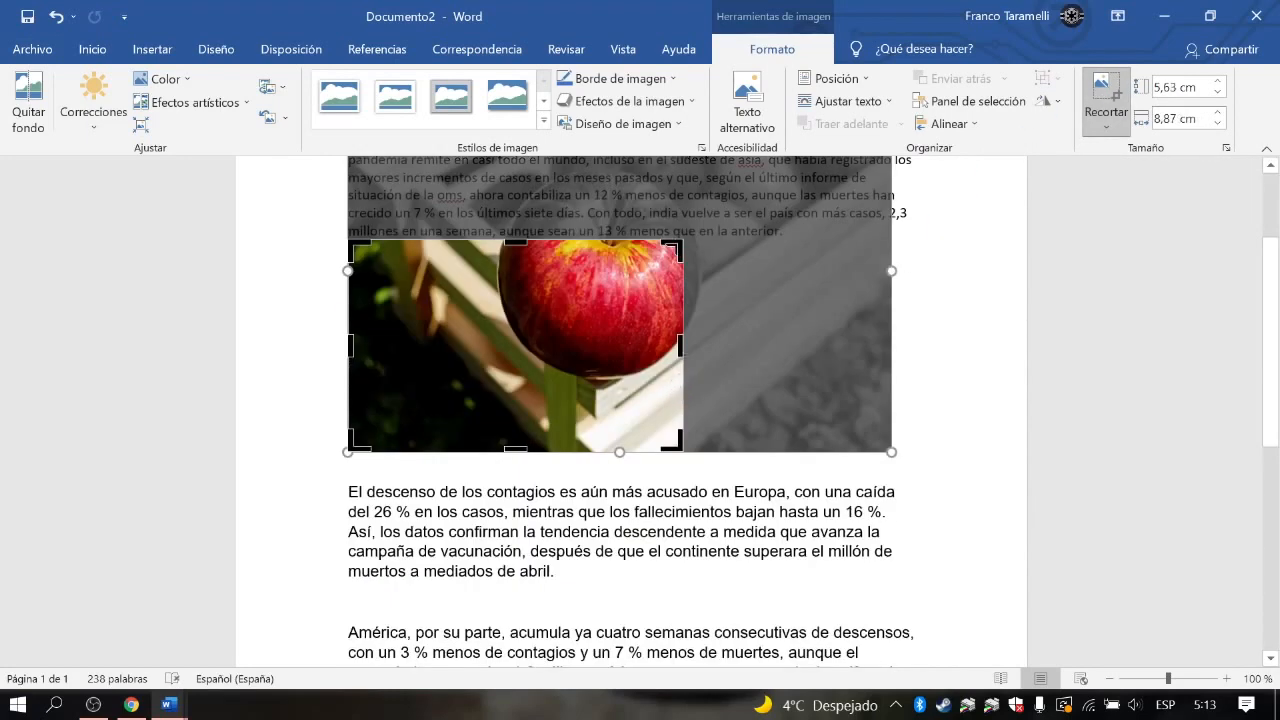
{"action": "scroll", "coordinate": [689, 290], "scroll_direction": "up", "scroll_amount": 1}
{"action": "scroll", "coordinate": [696, 311], "scroll_direction": "up", "scroll_amount": 1}
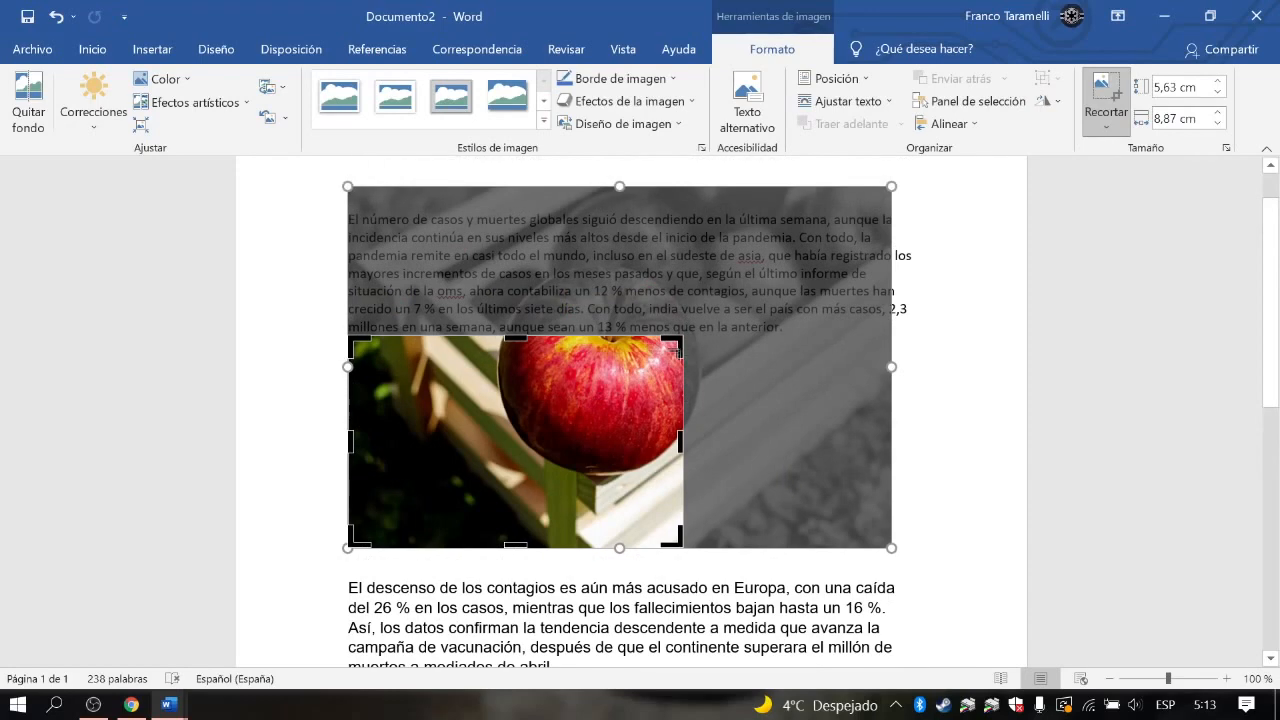
{"action": "left_click_drag", "start_coordinate": [681, 340], "coordinate": [840, 207]}
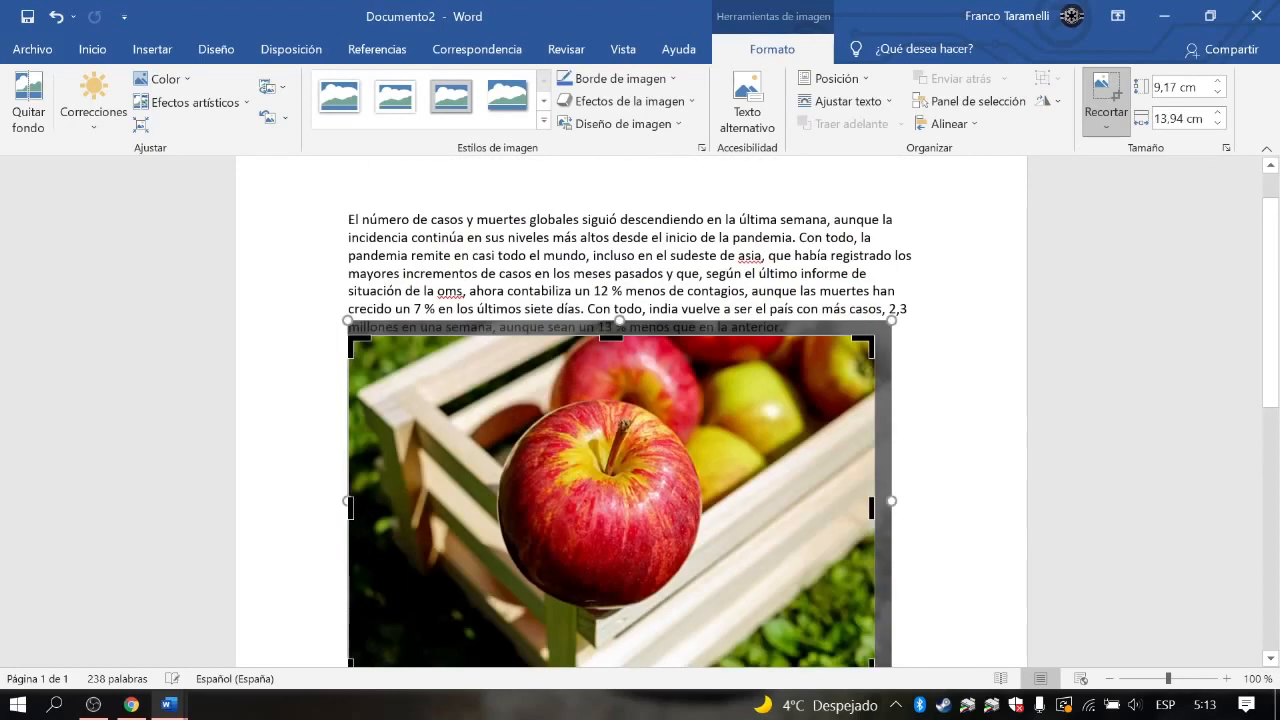
{"action": "left_click", "coordinate": [1104, 97]}
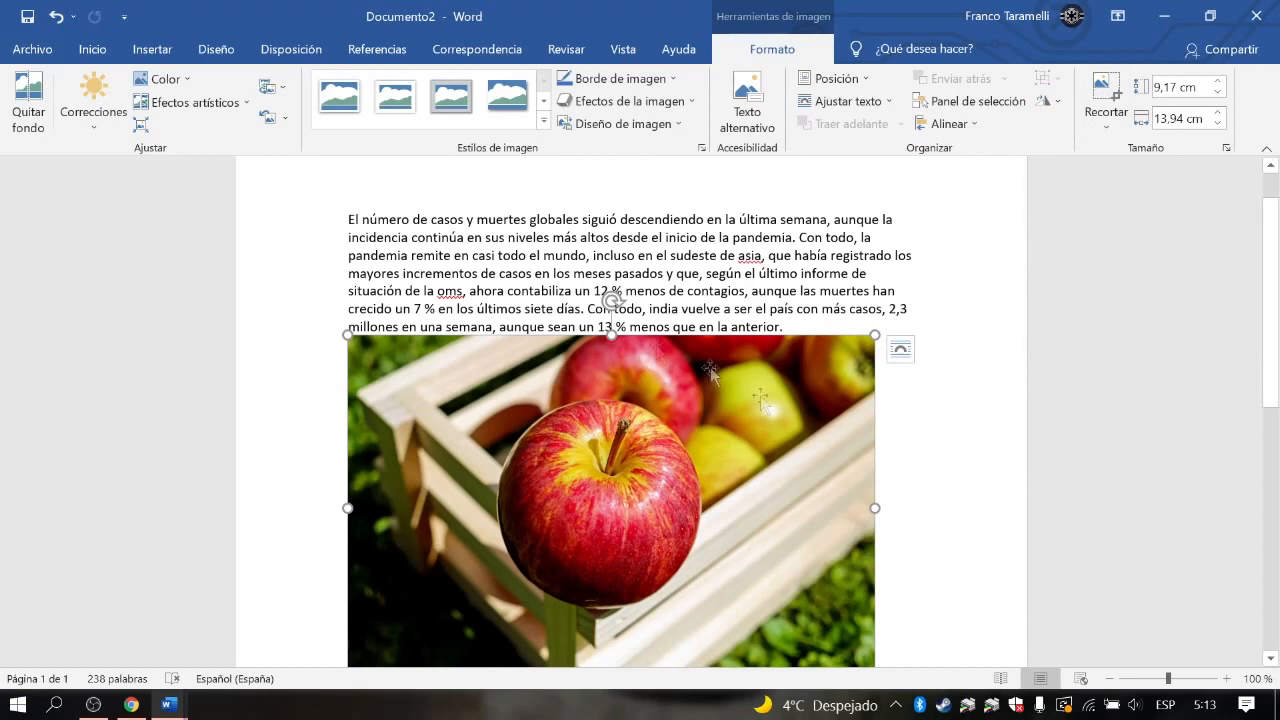
Review the picture layout, picture effects and picture border options for the apple picture without applying any.
{"action": "left_click", "coordinate": [622, 123]}
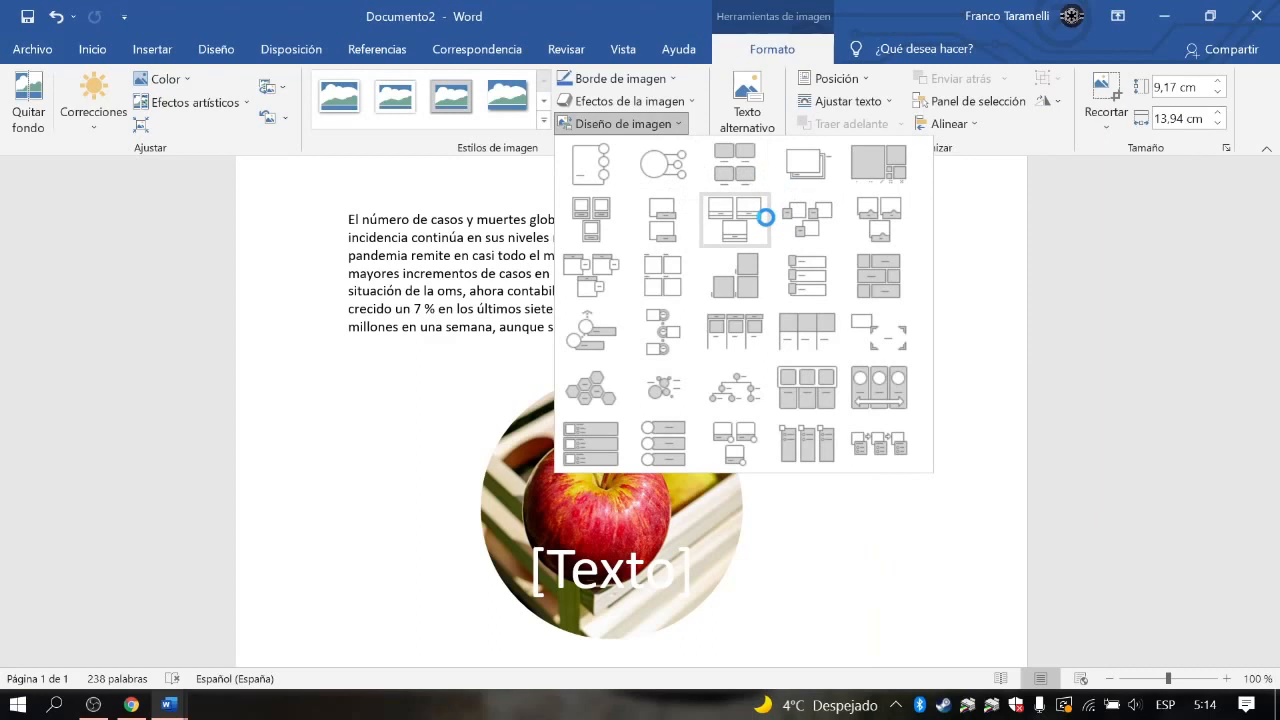
{"action": "left_click", "coordinate": [620, 104]}
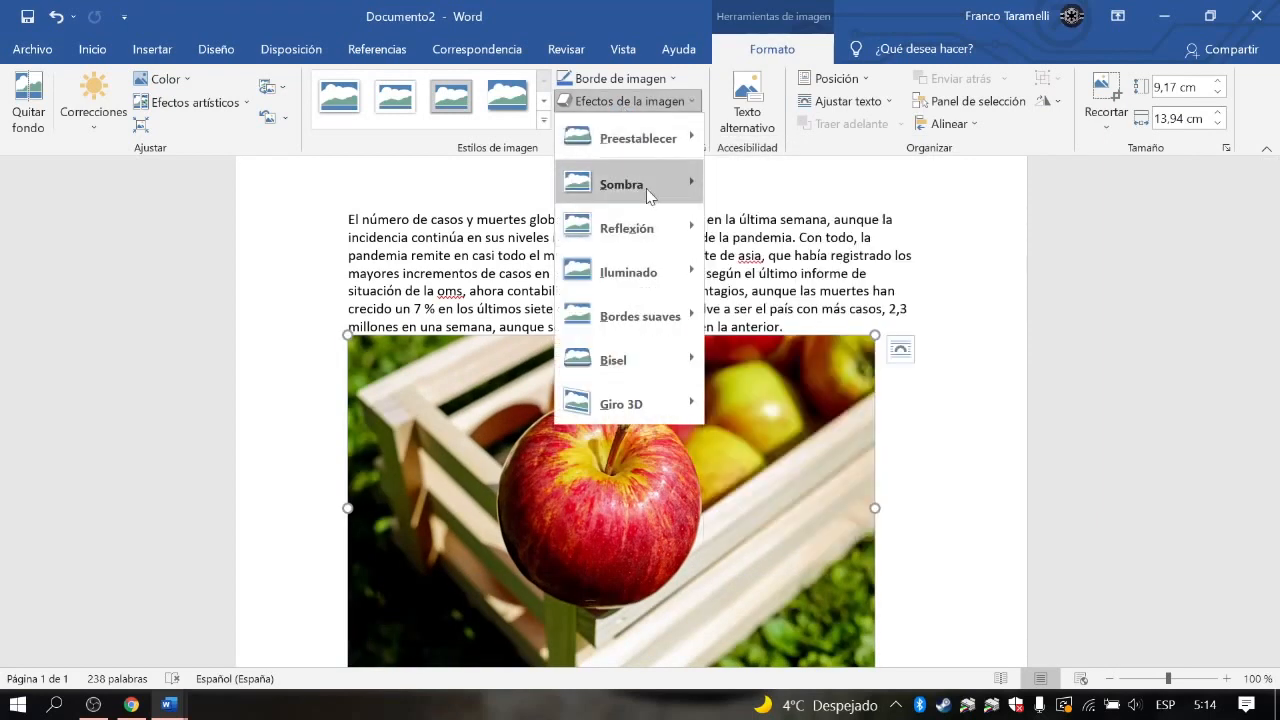
{"action": "mouse_move", "coordinate": [646, 190]}
{"action": "left_click", "coordinate": [630, 101]}
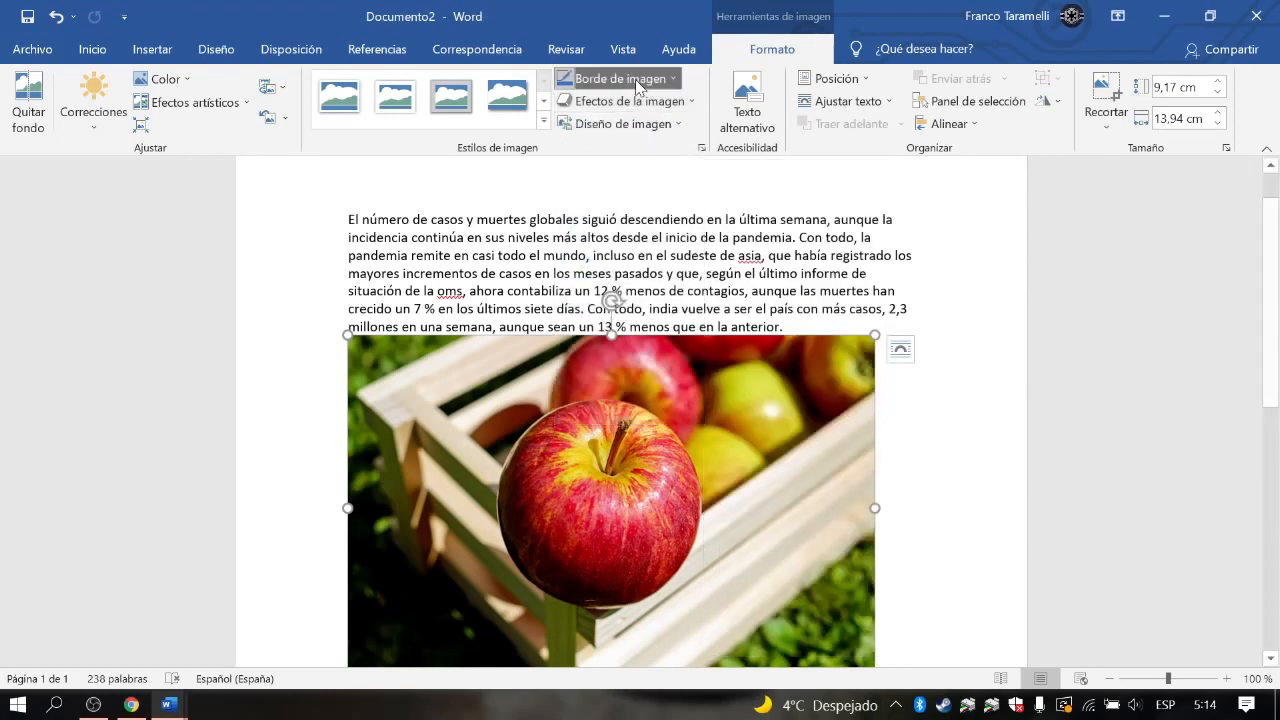
{"action": "left_click", "coordinate": [638, 79]}
{"action": "left_click", "coordinate": [414, 234]}
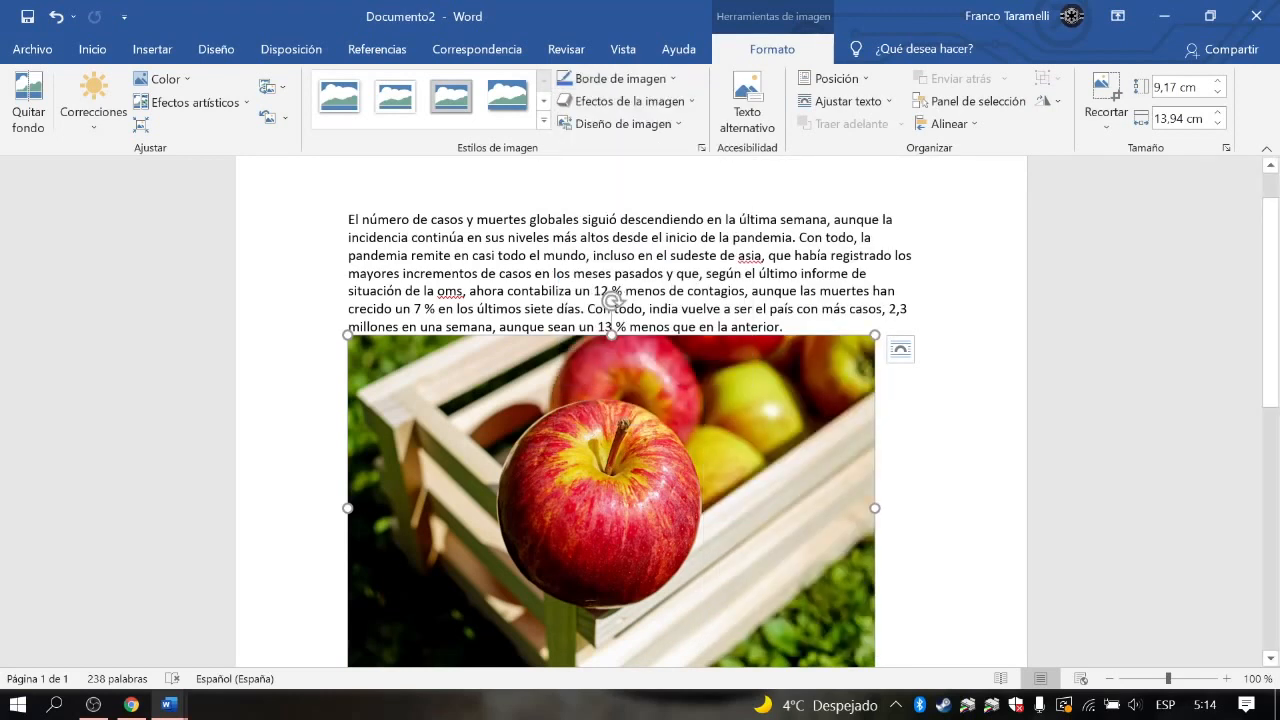
Apply a preset picture style with a white frame to the apple picture and review its sharpness, brightness and contrast corrections.
{"action": "left_click", "coordinate": [505, 104]}
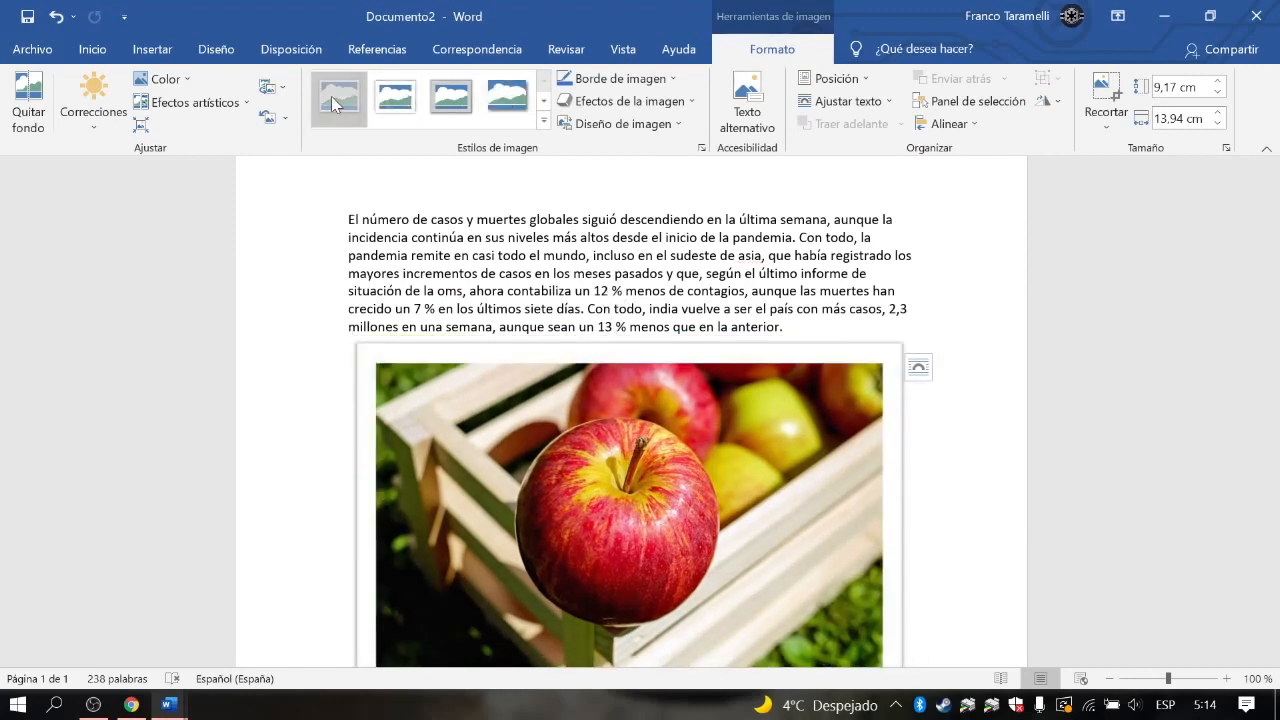
{"action": "left_click", "coordinate": [96, 130]}
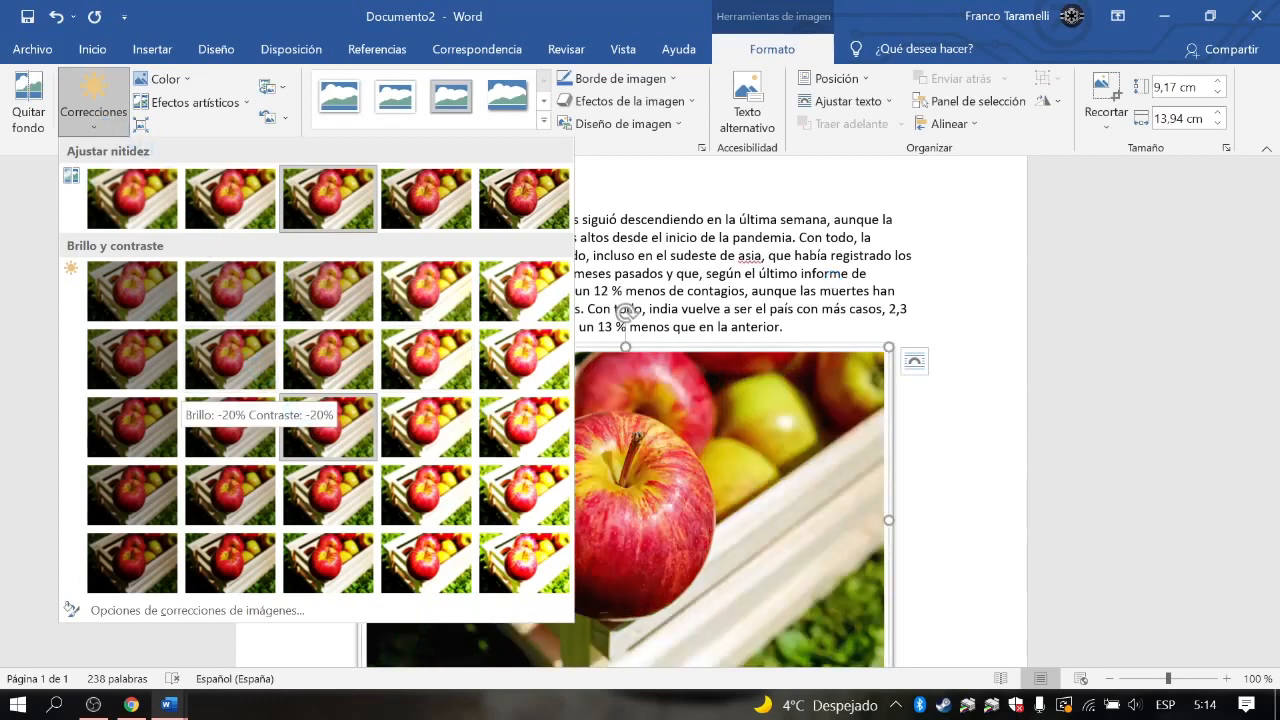
{"action": "left_click", "coordinate": [840, 285]}
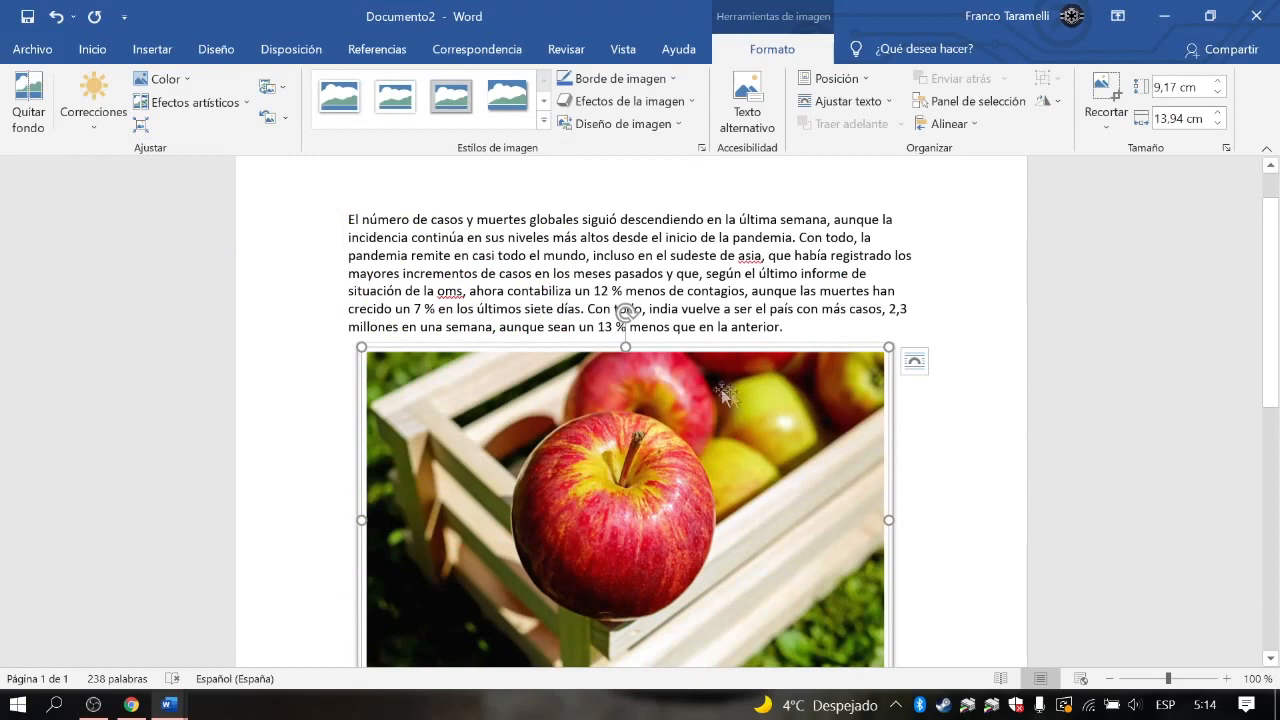
Set the apple picture's text wrapping to square and move it up and past the left margin into the first paragraph.
{"action": "scroll", "coordinate": [740, 440], "scroll_direction": "down", "scroll_amount": 2}
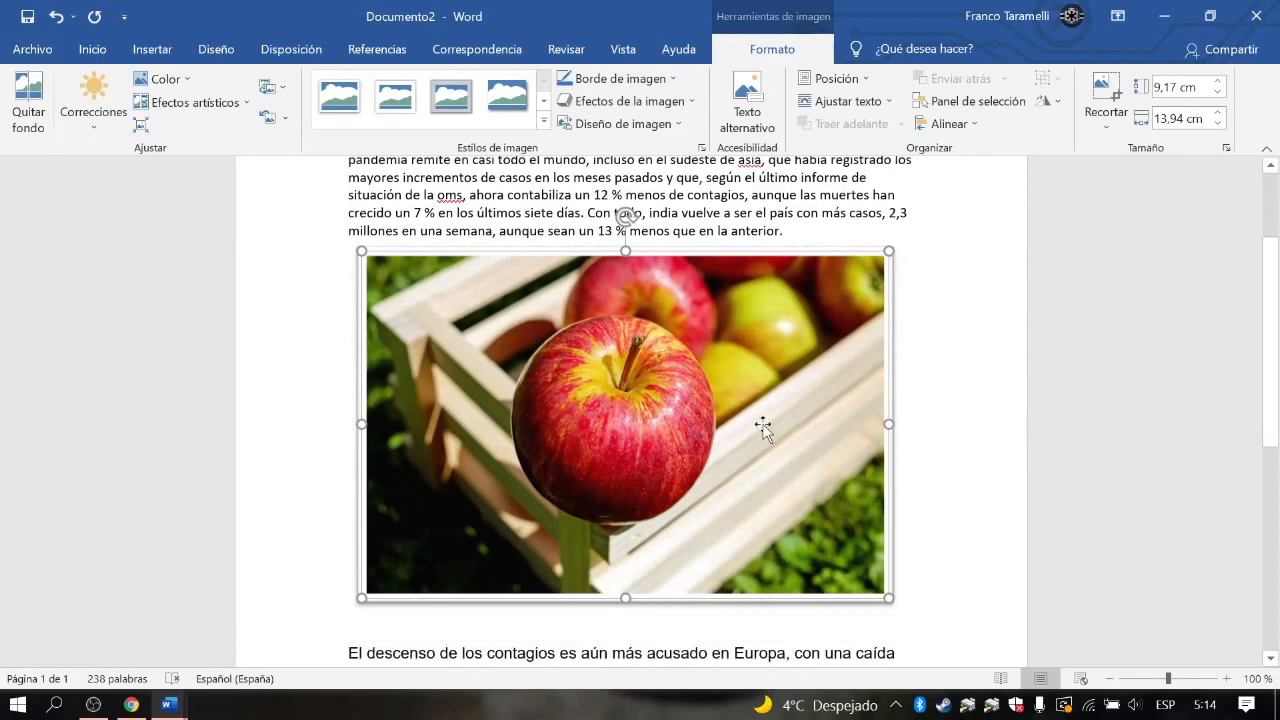
{"action": "scroll", "coordinate": [765, 430], "scroll_direction": "up", "scroll_amount": 1}
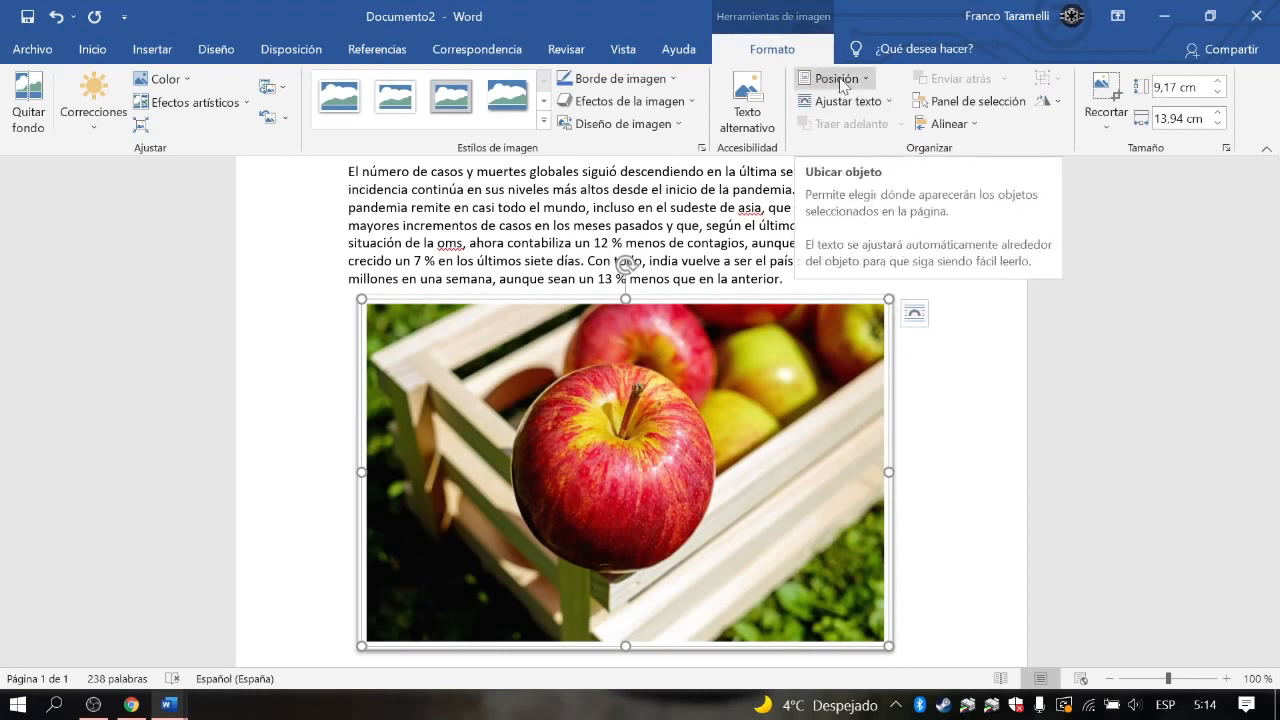
{"action": "left_click", "coordinate": [912, 316]}
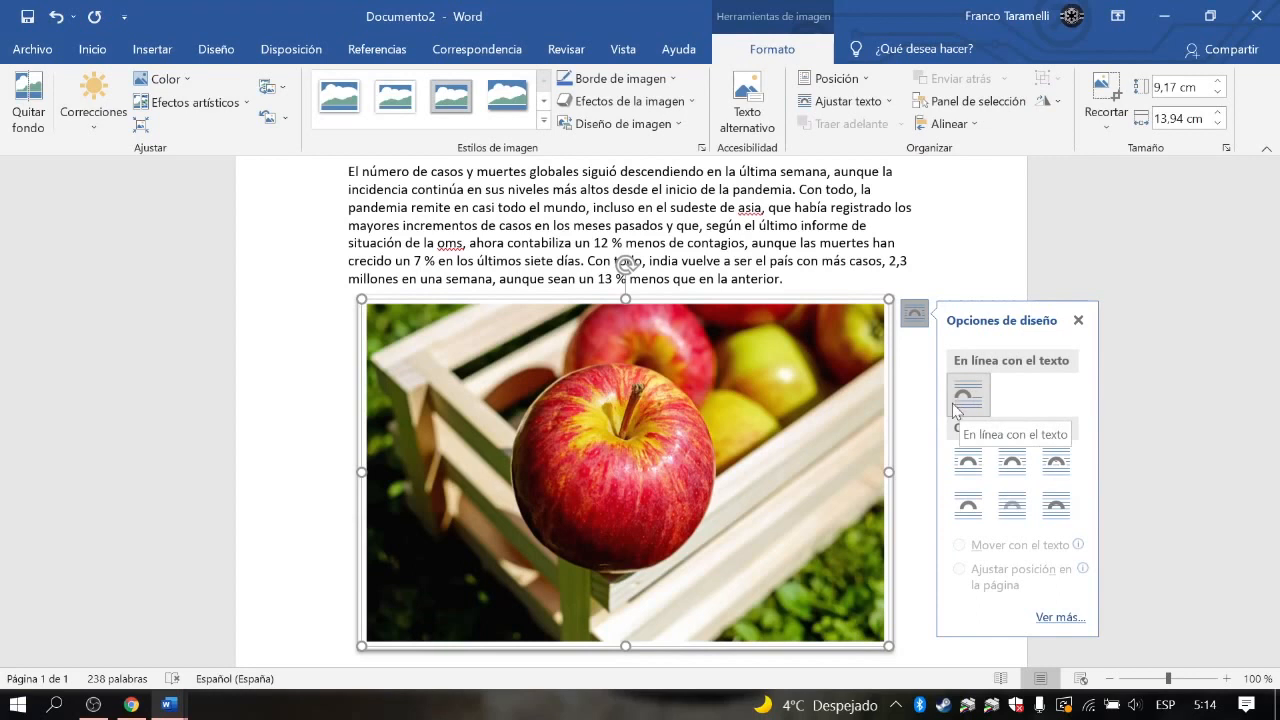
{"action": "scroll", "coordinate": [771, 506], "scroll_direction": "up", "scroll_amount": 2}
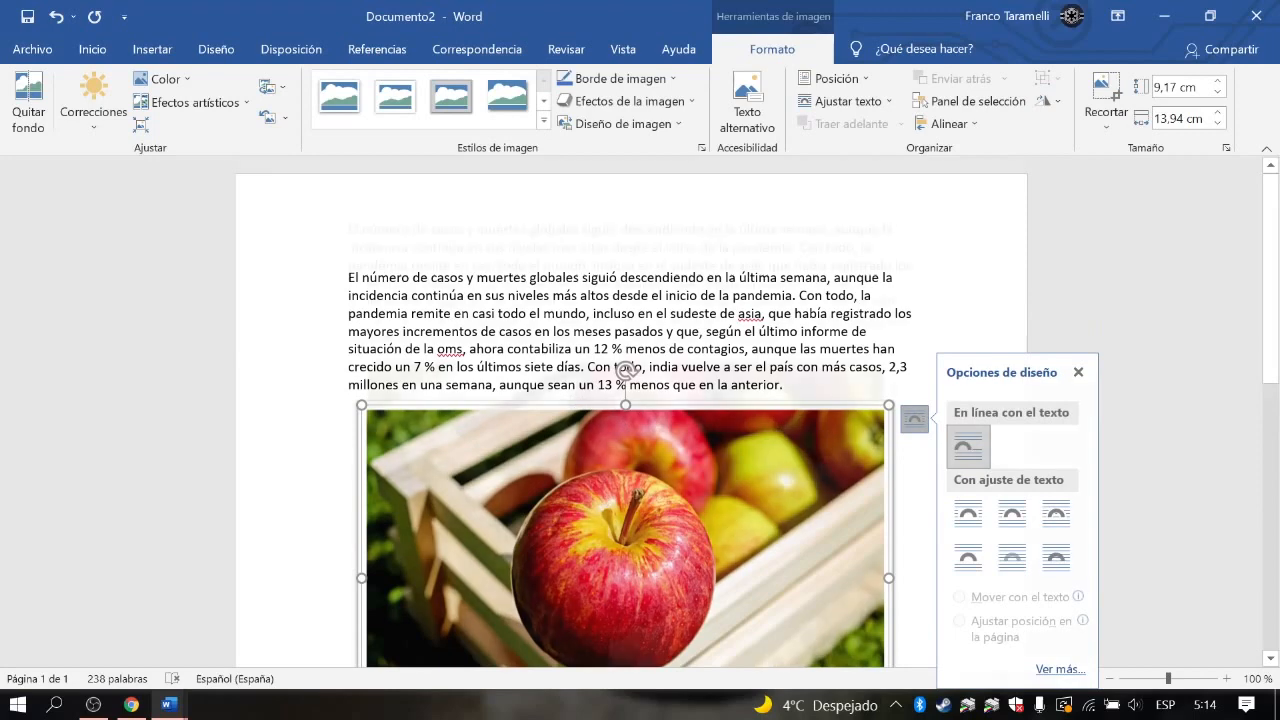
{"action": "scroll", "coordinate": [790, 420], "scroll_direction": "down", "scroll_amount": 2}
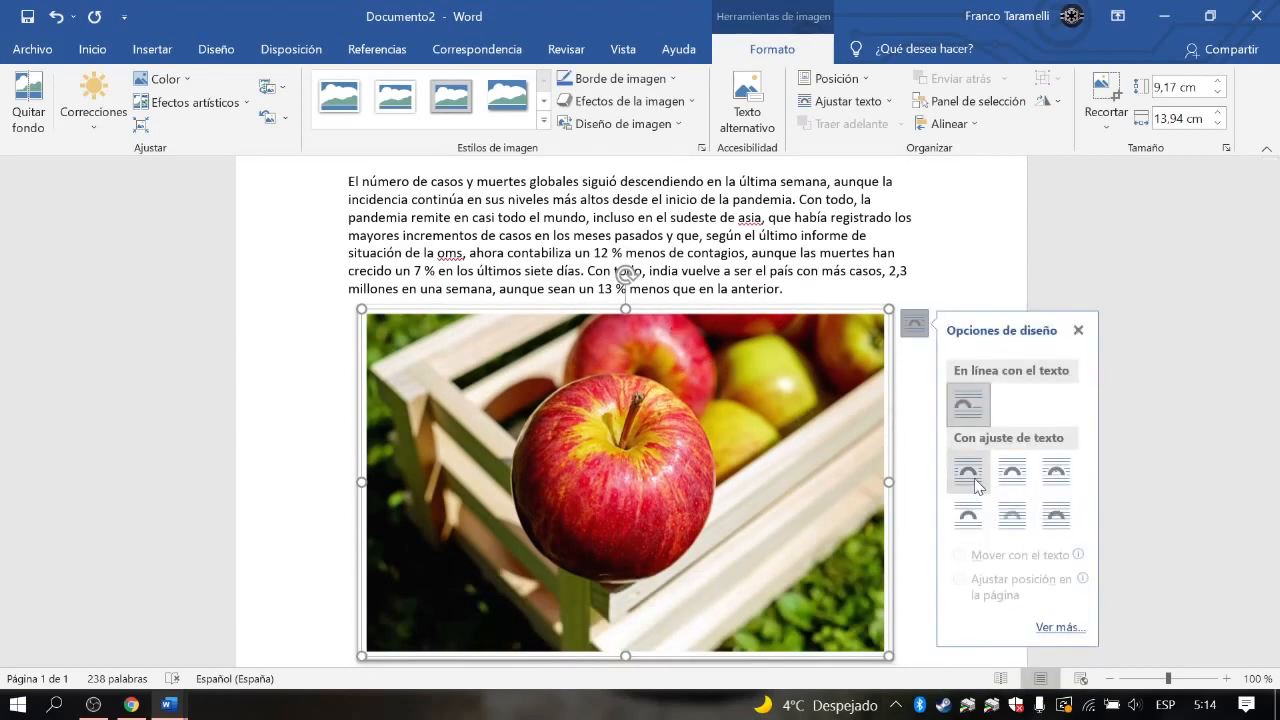
{"action": "left_click", "coordinate": [967, 472]}
{"action": "left_click_drag", "start_coordinate": [695, 440], "coordinate": [602, 384]}
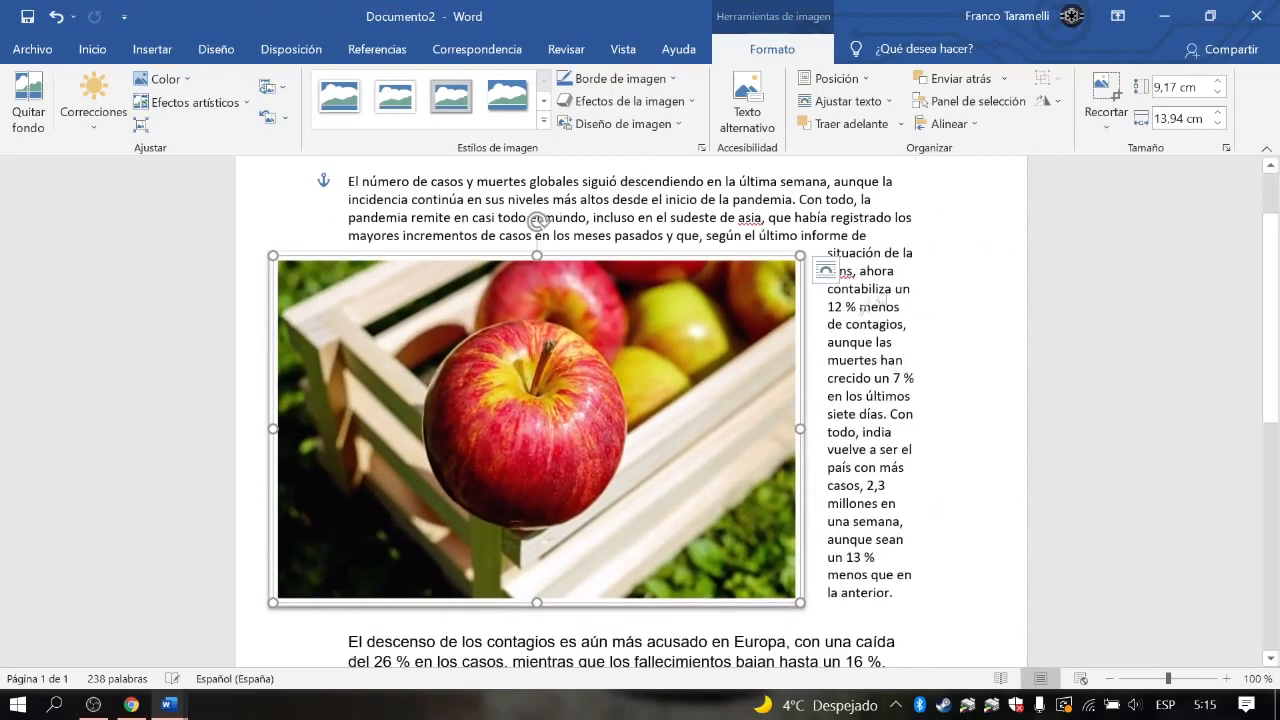
Shrink the apple picture proportionally to about 6.58 cm high and 9.99 cm wide and place it between the first two paragraphs.
{"action": "left_click_drag", "start_coordinate": [800, 255], "coordinate": [651, 354]}
{"action": "left_click_drag", "start_coordinate": [500, 437], "coordinate": [662, 368]}
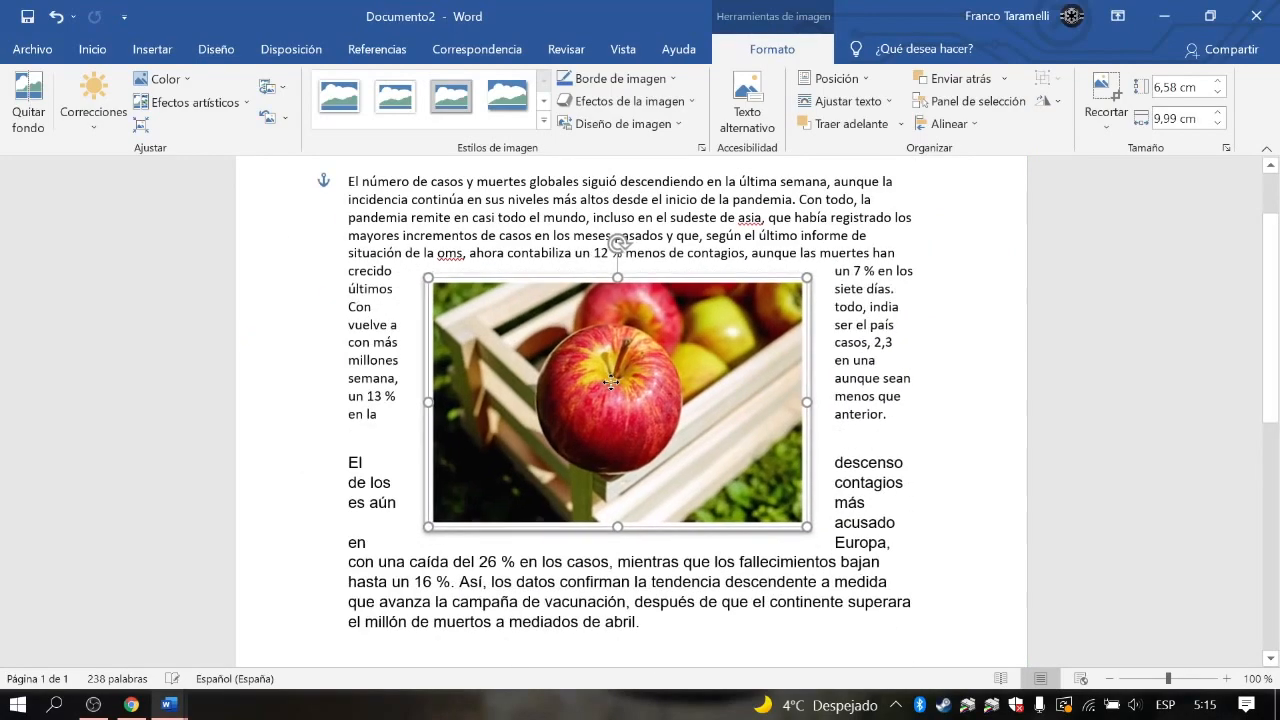
Place the apple picture behind the text and shift it slightly up and to the right.
{"action": "left_click", "coordinate": [834, 292]}
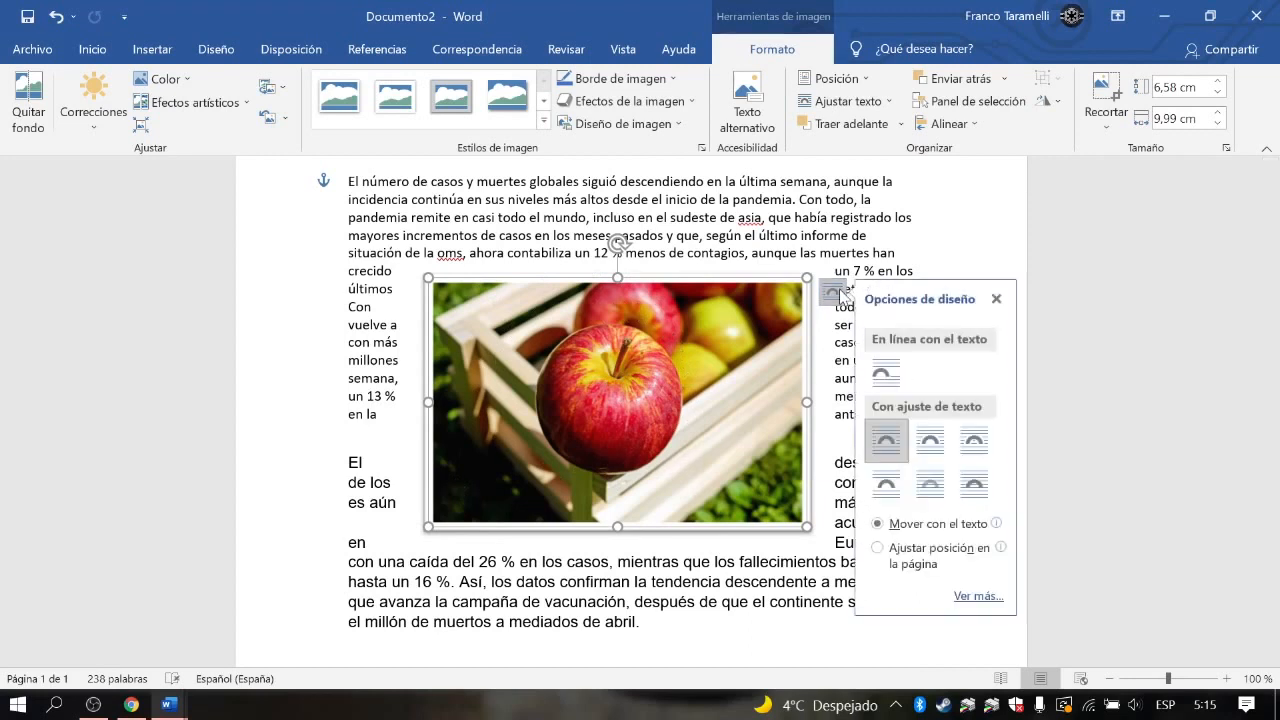
{"action": "left_click", "coordinate": [930, 488]}
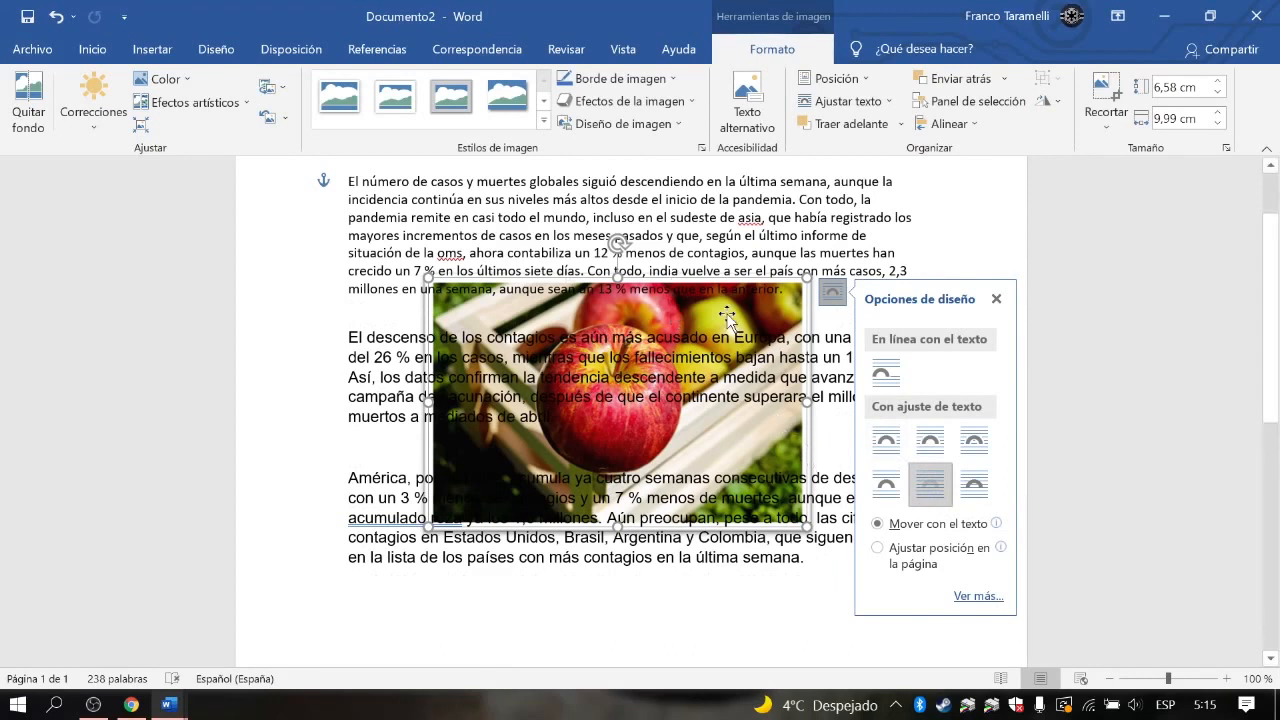
{"action": "left_click_drag", "start_coordinate": [731, 442], "coordinate": [751, 400]}
Change the apple picture's wrapping to top and bottom and centre it horizontally within the first paragraph.
{"action": "left_click", "coordinate": [846, 252]}
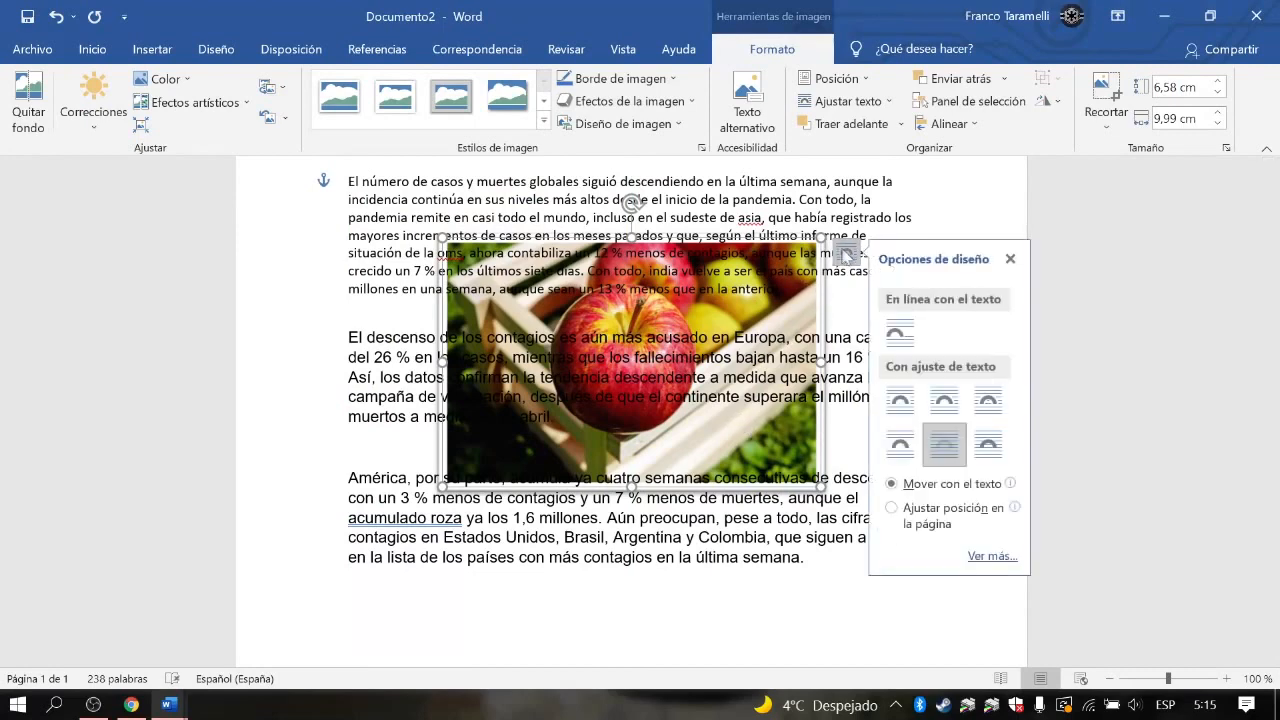
{"action": "left_click", "coordinate": [903, 446]}
{"action": "left_click_drag", "start_coordinate": [718, 343], "coordinate": [714, 391]}
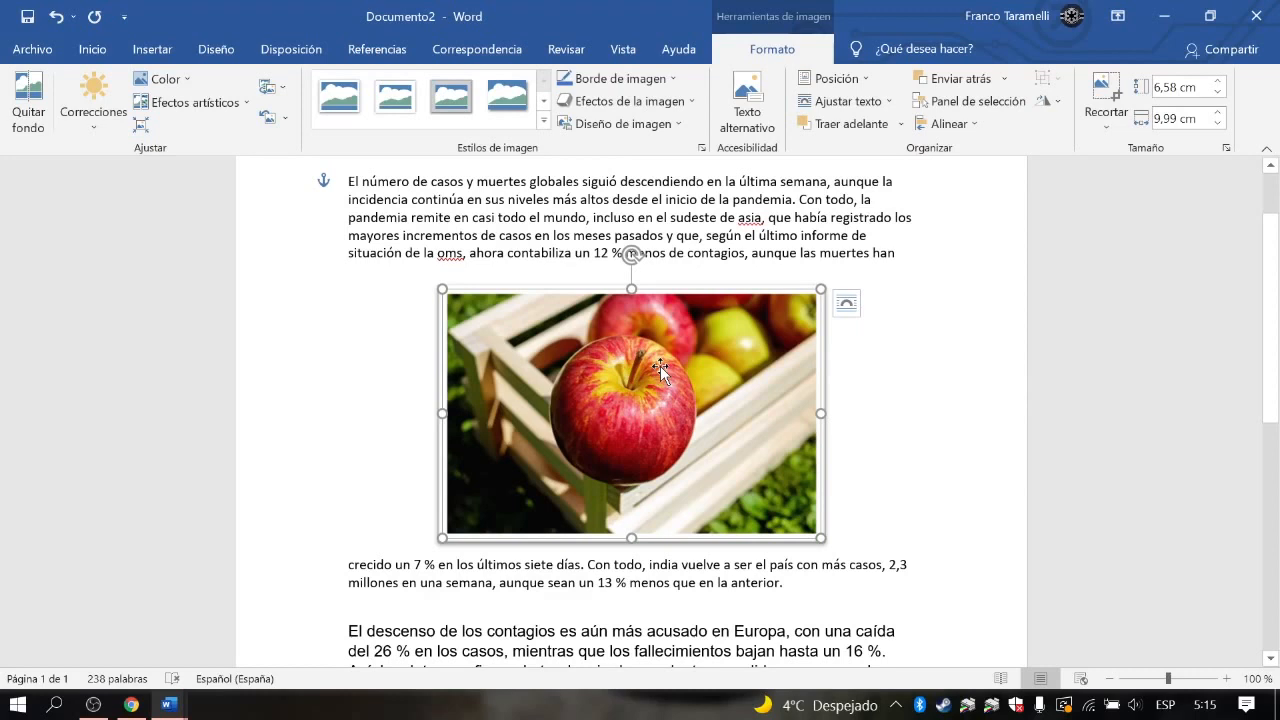
{"action": "mouse_move", "coordinate": [748, 369]}
{"action": "left_mouse_down"}
{"action": "mouse_move", "coordinate": [758, 365]}
{"action": "mouse_move", "coordinate": [748, 369]}
{"action": "left_mouse_up"}
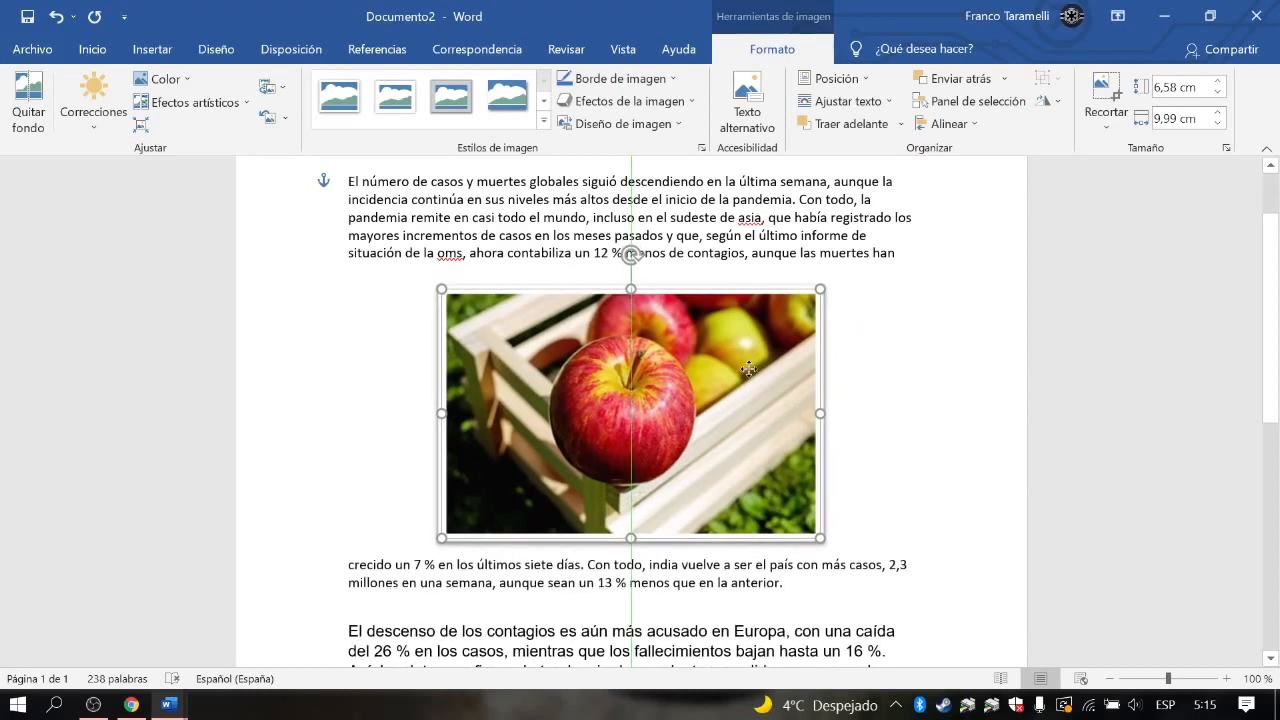
{"action": "left_click_drag", "start_coordinate": [748, 369], "coordinate": [749, 370]}
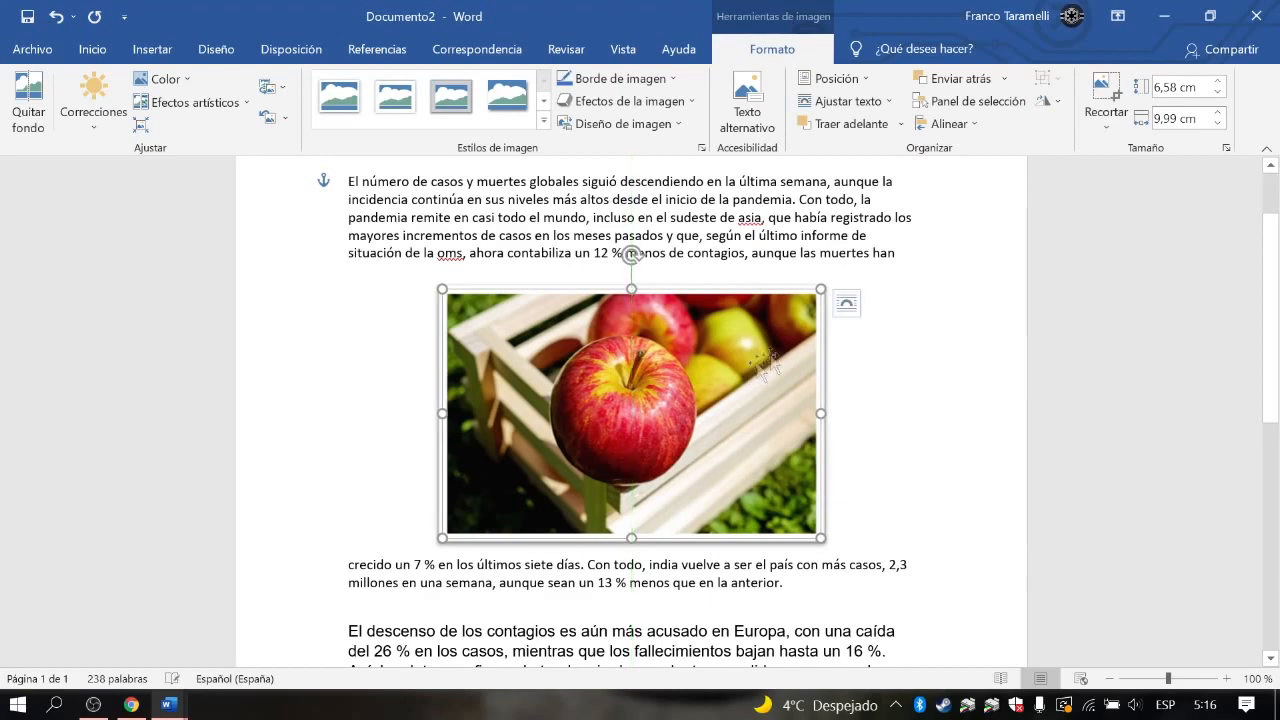
Place the apple picture in front of the text and move it up over the paragraphs.
{"action": "left_click", "coordinate": [845, 305]}
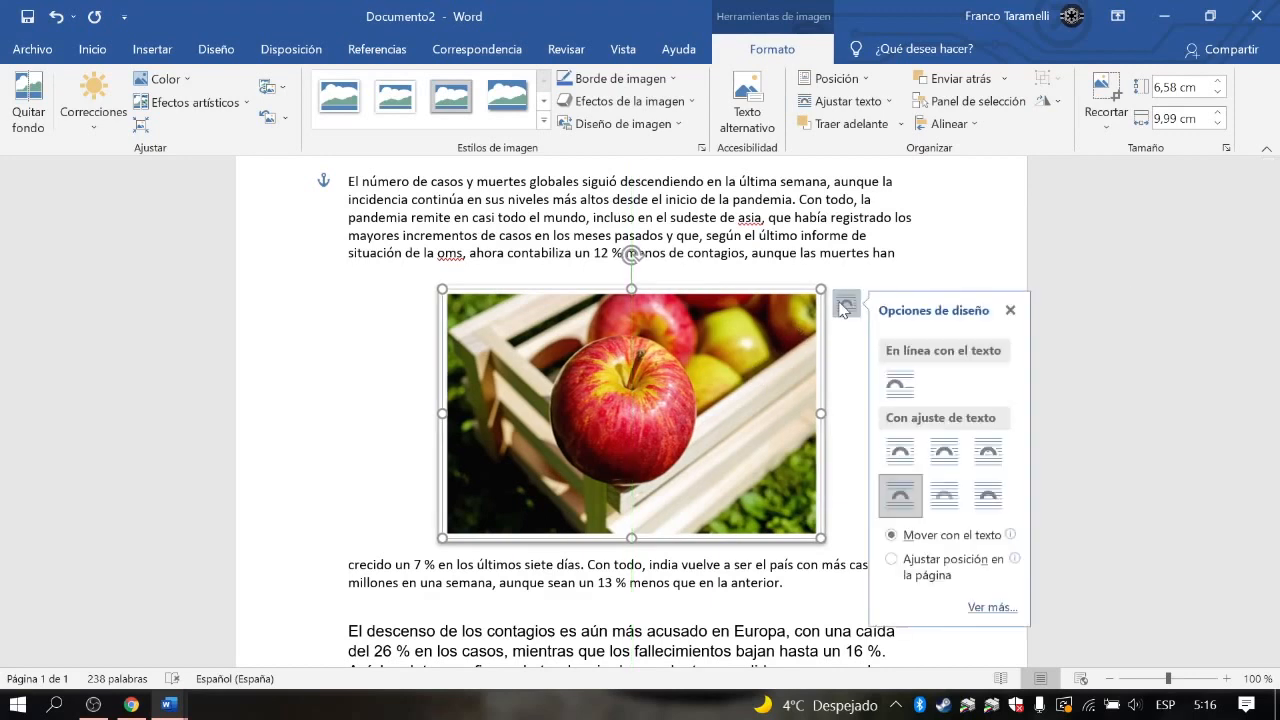
{"action": "left_click", "coordinate": [986, 496]}
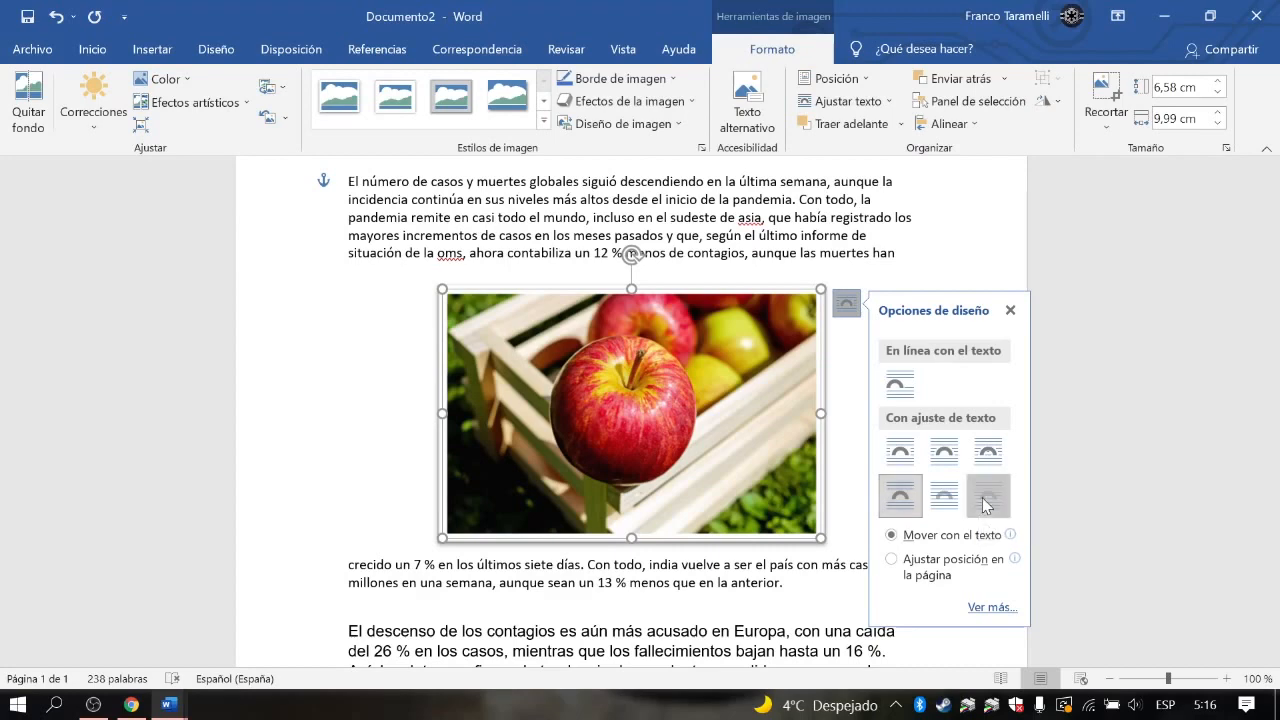
{"action": "left_click_drag", "start_coordinate": [680, 415], "coordinate": [651, 355]}
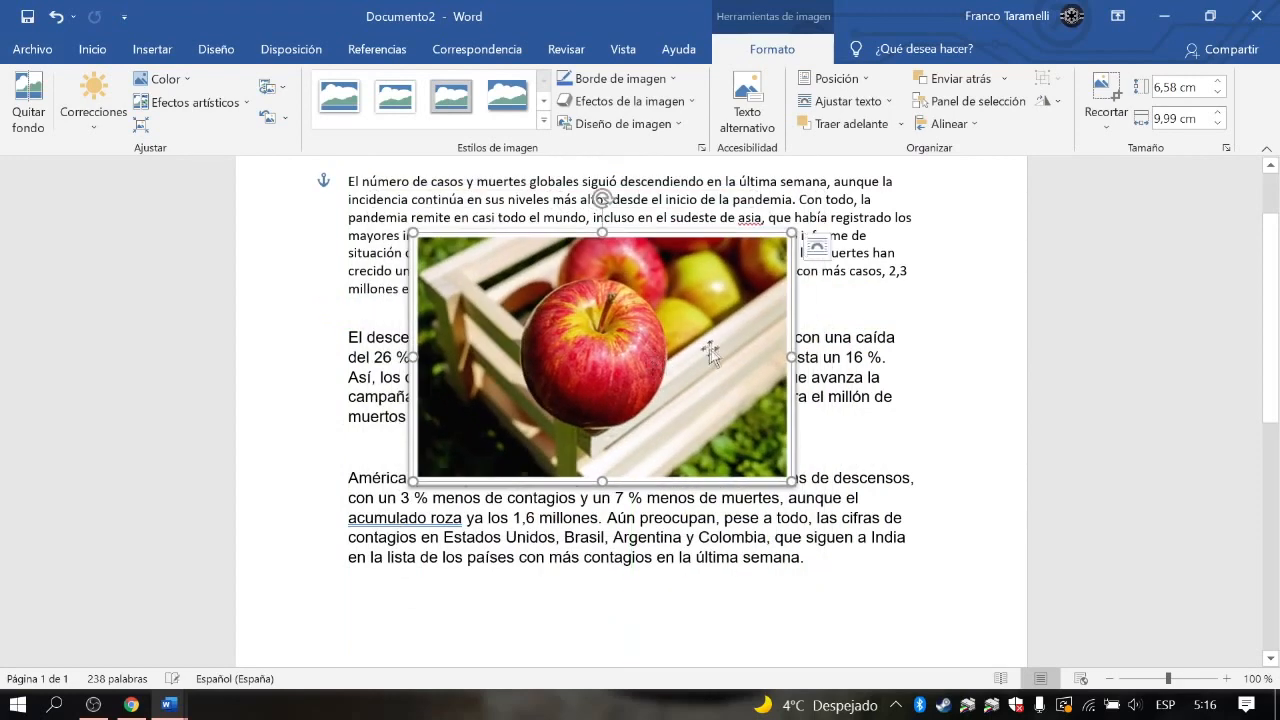
Set the apple picture's wrapping to through (Transparente) and move it to the left margin beside the first two paragraphs.
{"action": "left_click", "coordinate": [817, 246]}
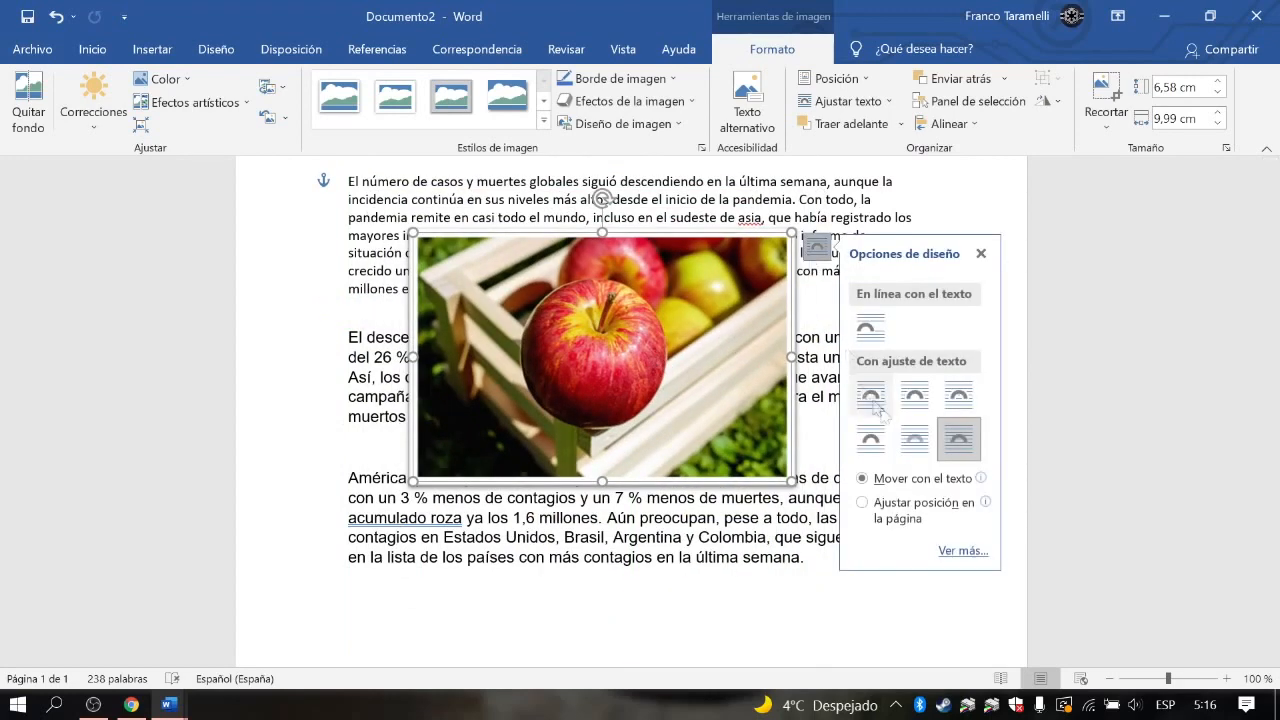
{"action": "left_click", "coordinate": [958, 397]}
{"action": "left_click_drag", "start_coordinate": [760, 350], "coordinate": [567, 410]}
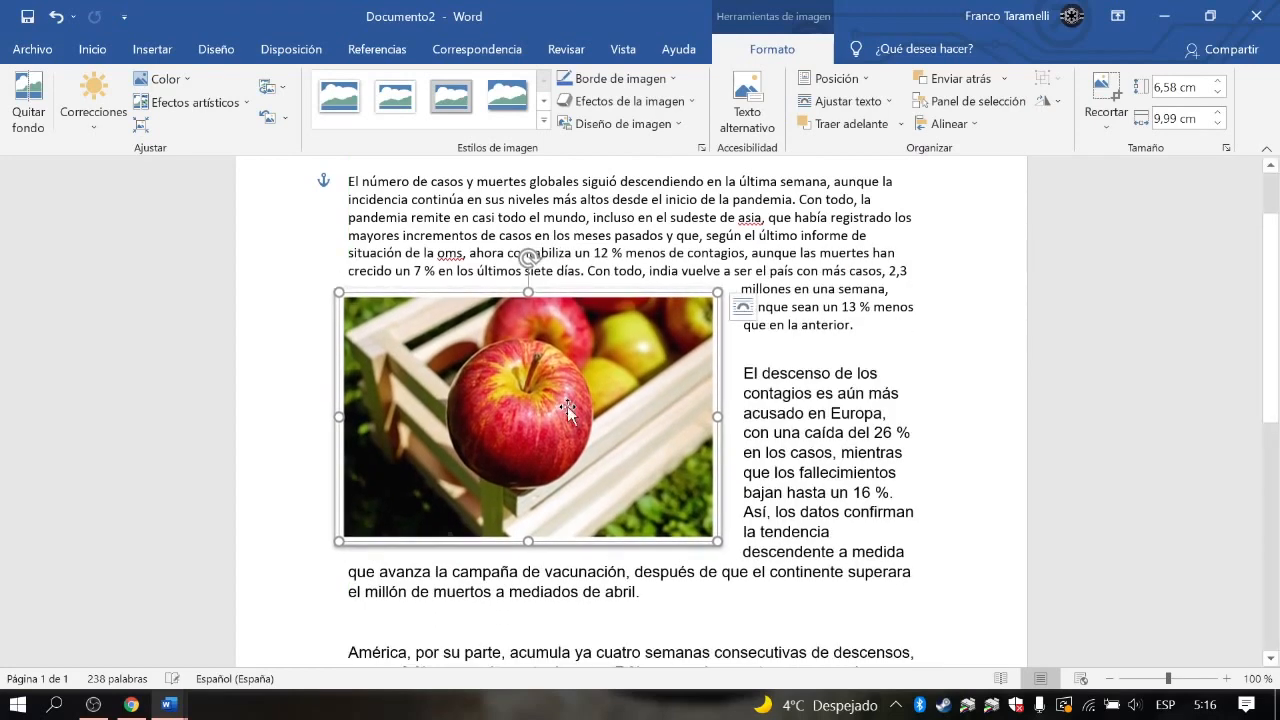
Set the apple picture's wrapping to tight and move it up into the first paragraph.
{"action": "left_click", "coordinate": [743, 307]}
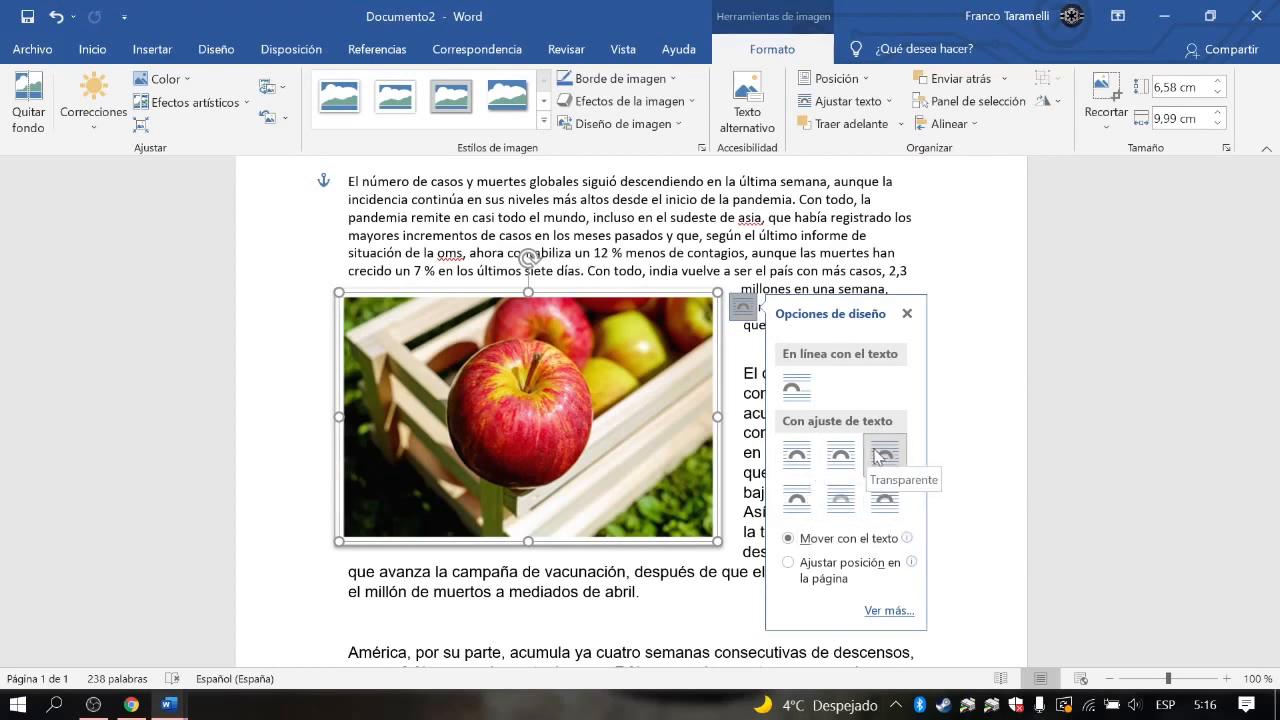
{"action": "left_click", "coordinate": [840, 458]}
{"action": "left_click_drag", "start_coordinate": [526, 390], "coordinate": [553, 355]}
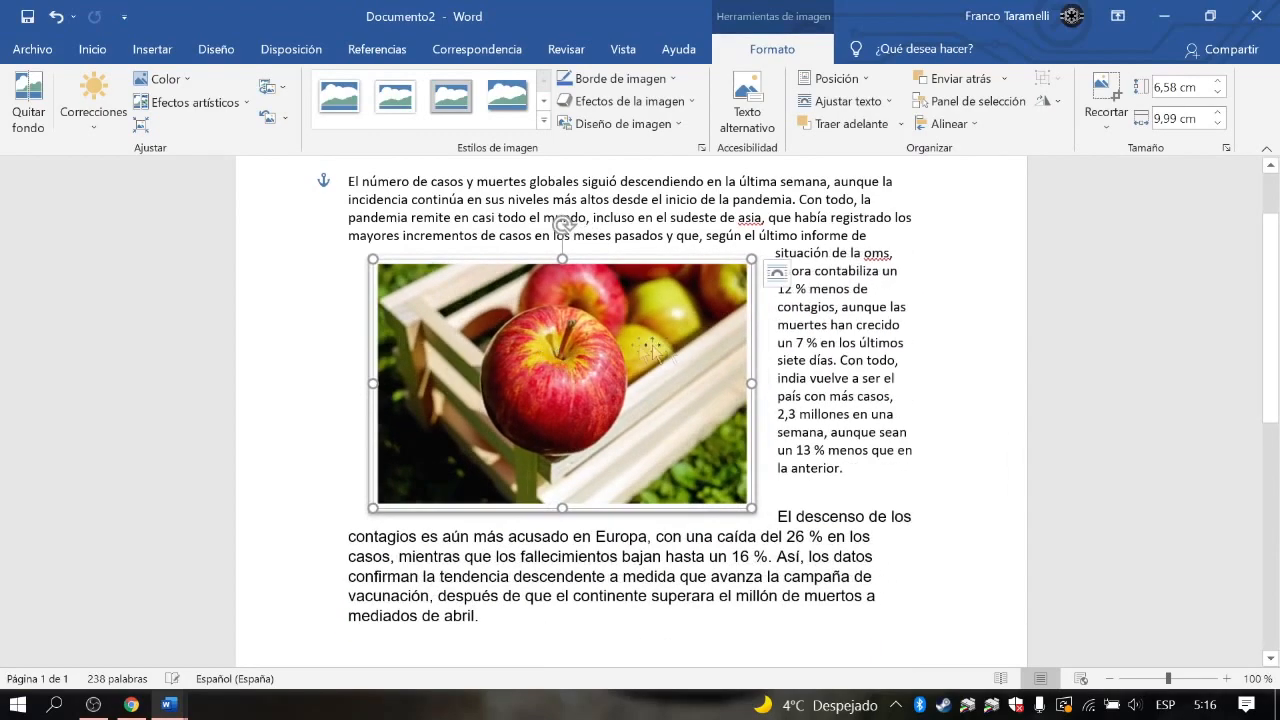
Reposition the apple picture at the left margin below the first paragraph's third line and deselect it.
{"action": "left_click", "coordinate": [777, 272]}
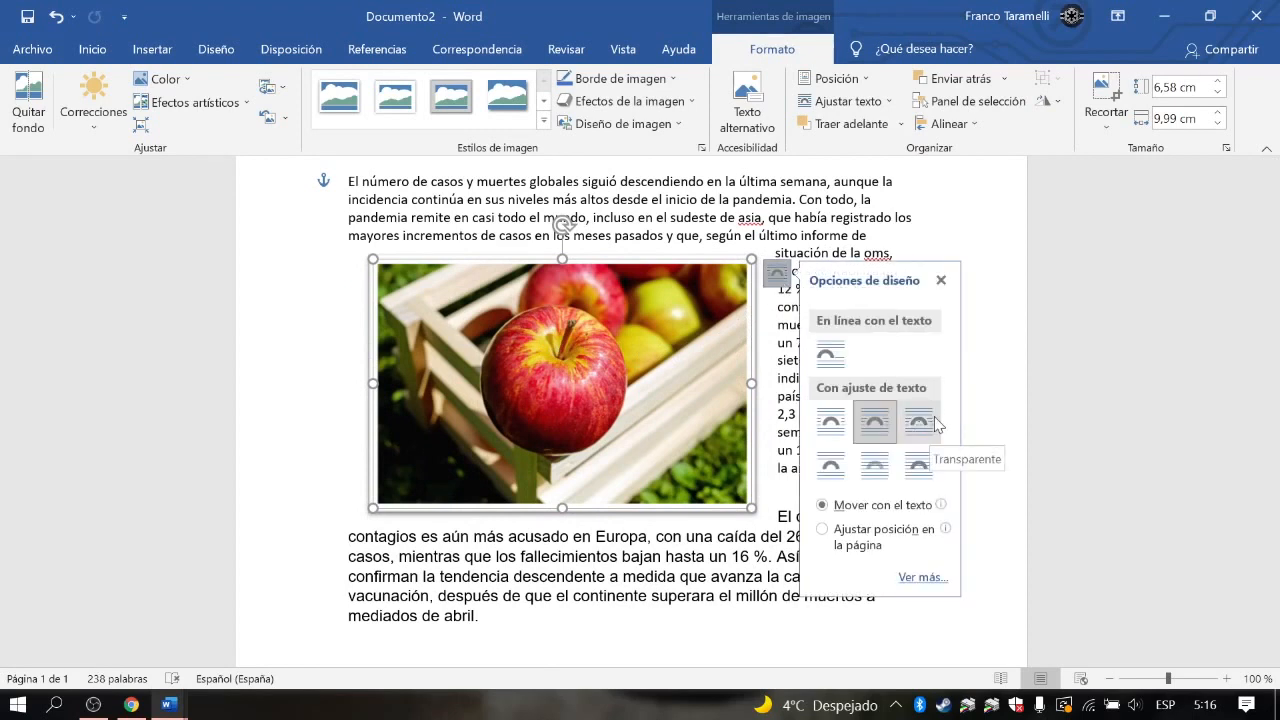
{"action": "left_click_drag", "start_coordinate": [578, 350], "coordinate": [629, 338]}
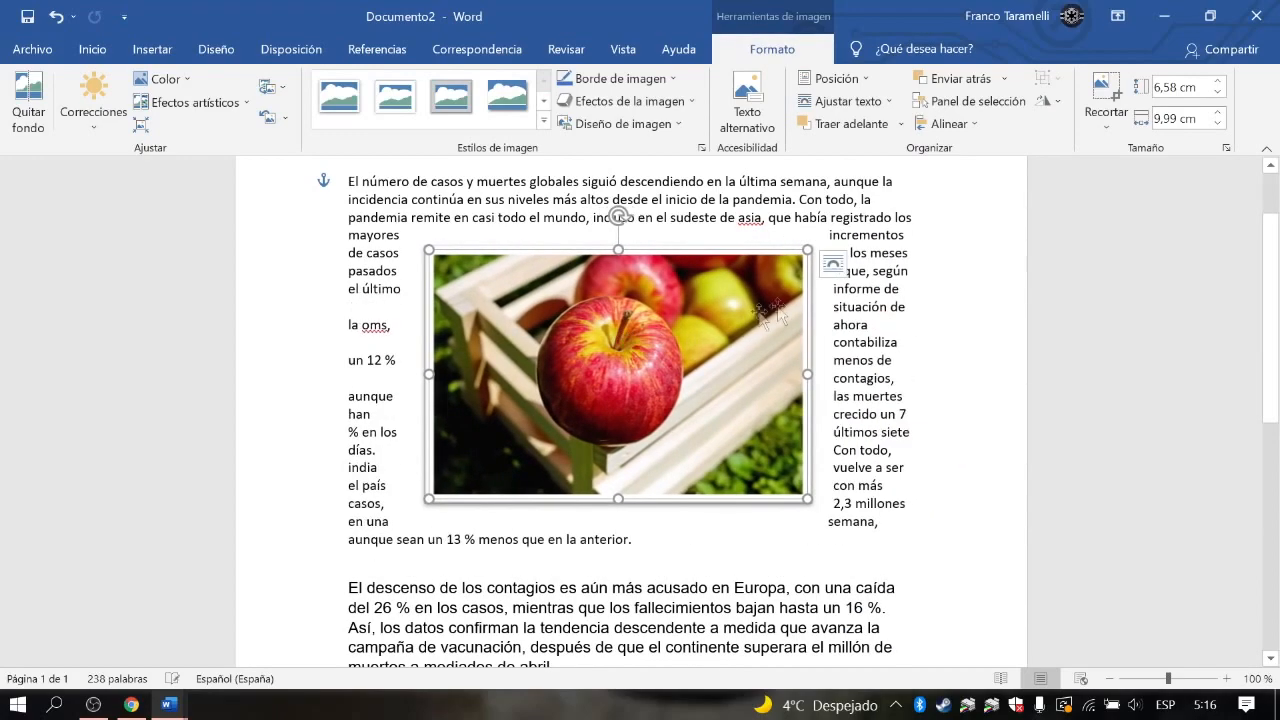
{"action": "left_click_drag", "start_coordinate": [716, 378], "coordinate": [640, 357]}
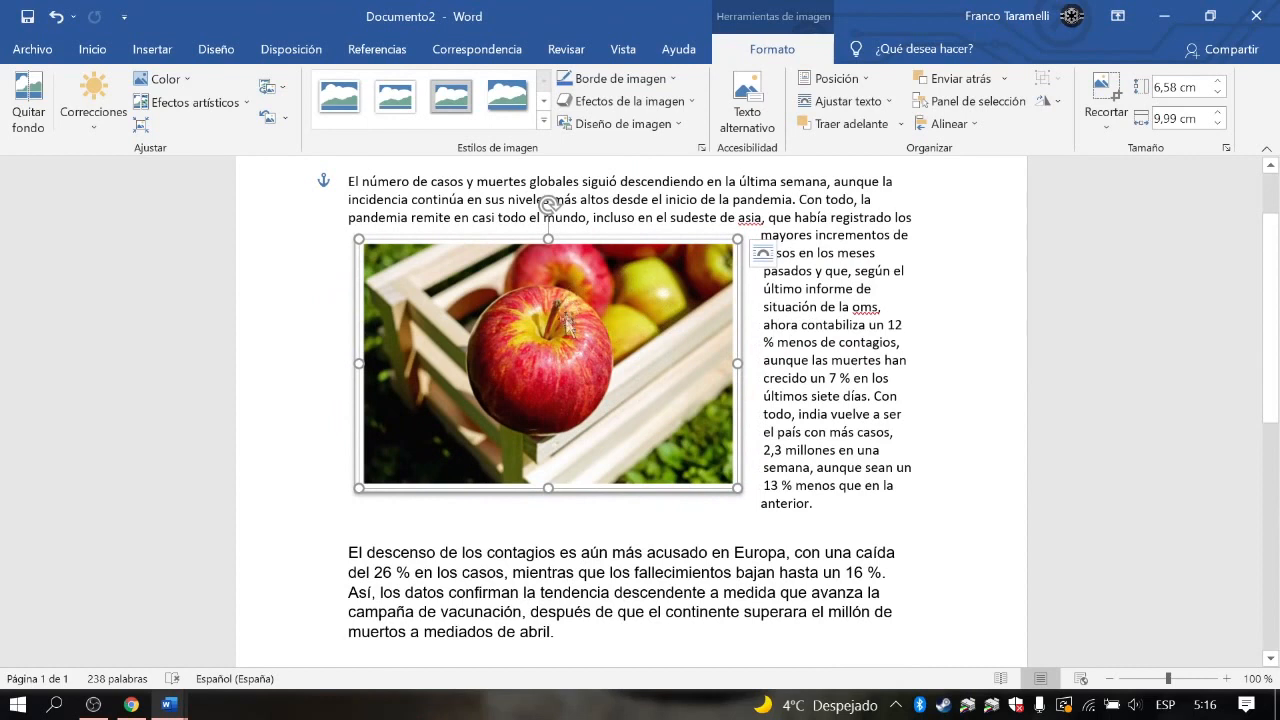
{"action": "scroll", "coordinate": [614, 336], "scroll_direction": "up", "scroll_amount": 1}
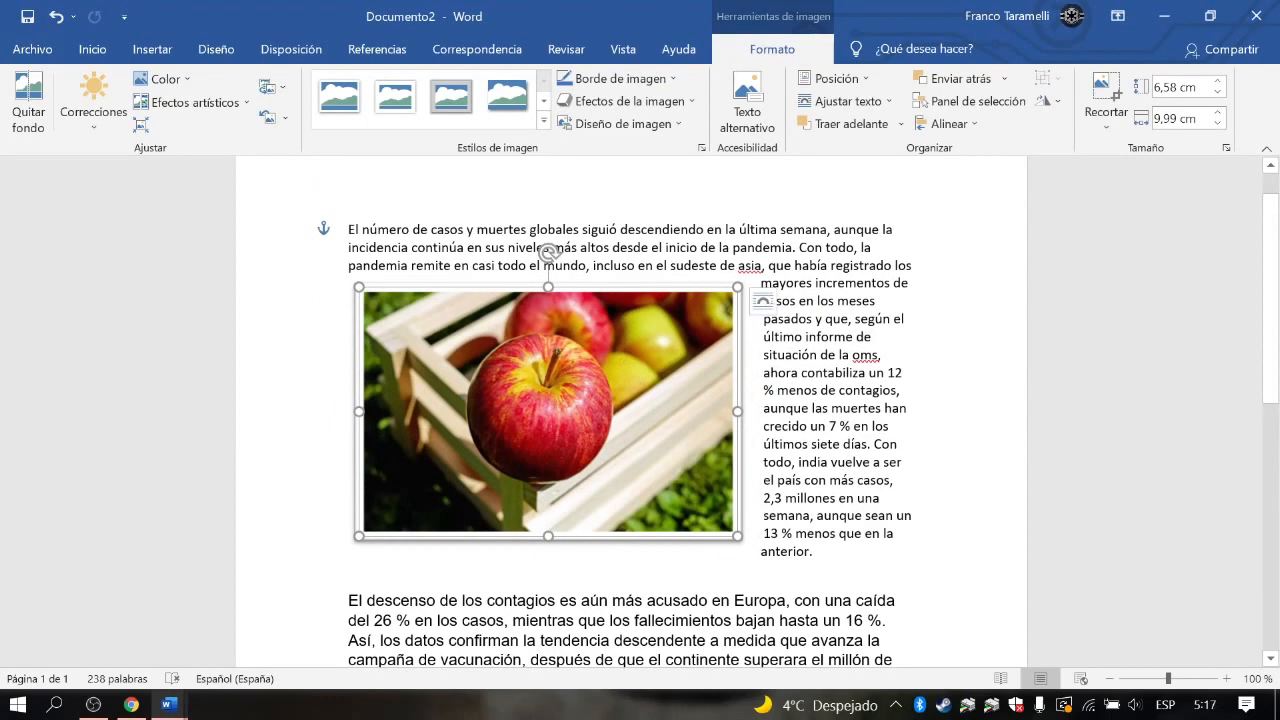
{"action": "left_click", "coordinate": [550, 258]}
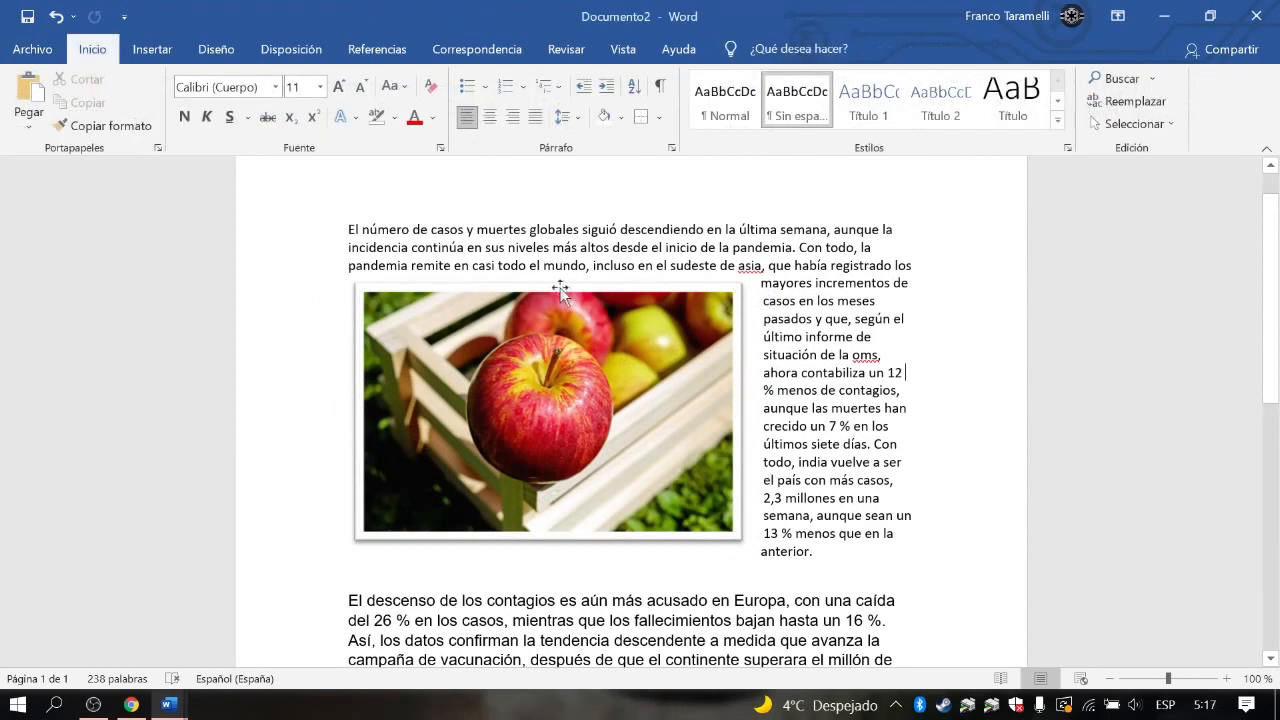
Draw an ellipse about 3.88 cm high and 8.04 cm wide over the first paragraph and move it towards the right margin.
{"action": "left_click", "coordinate": [152, 49]}
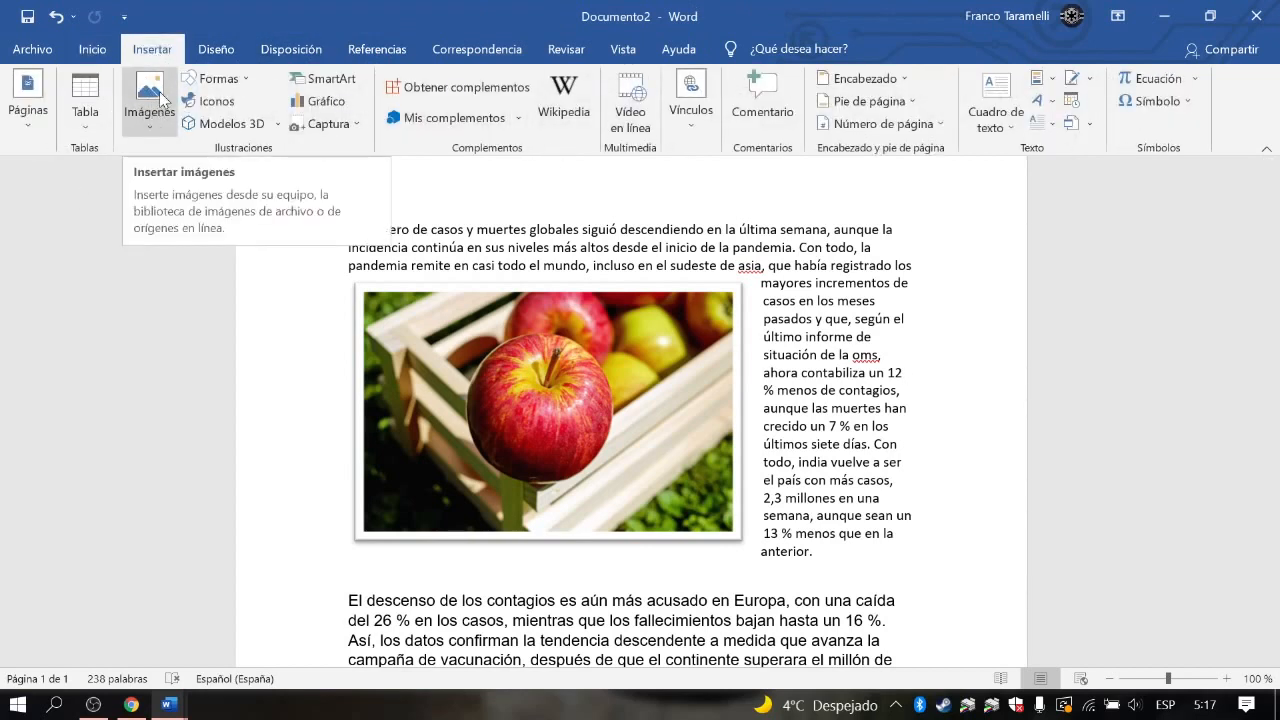
{"action": "left_click", "coordinate": [224, 79]}
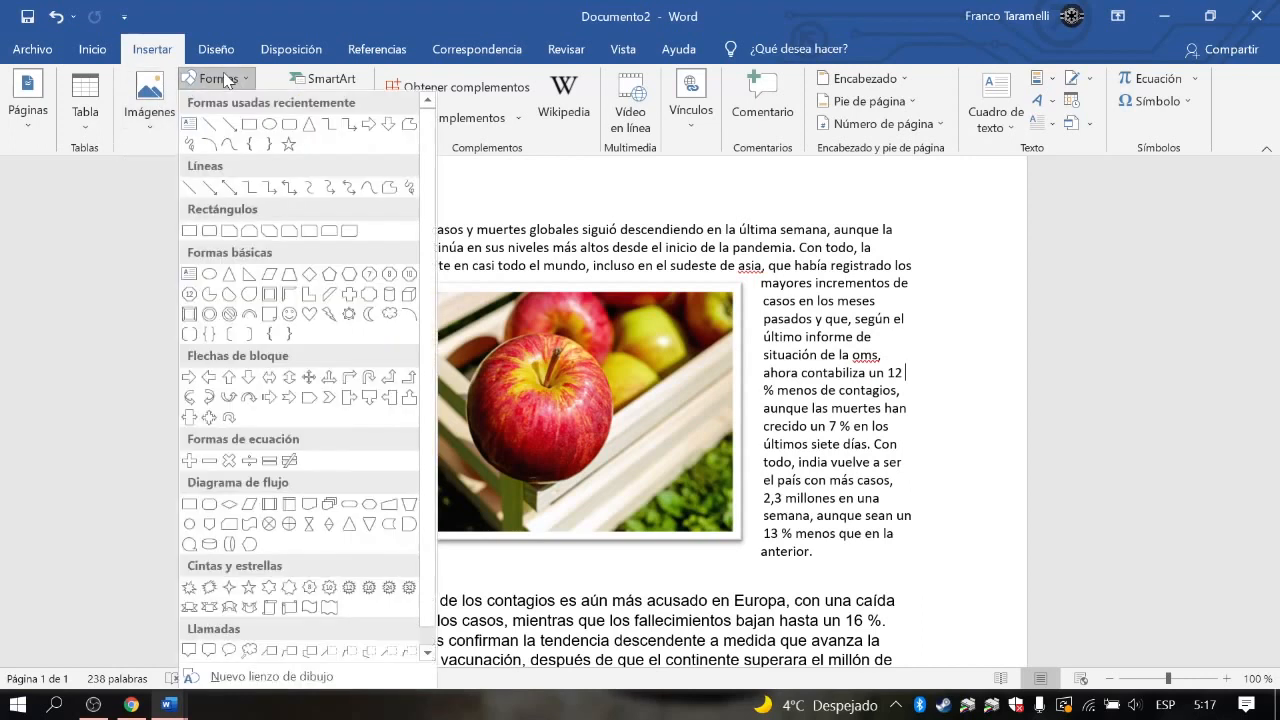
{"action": "left_click", "coordinate": [269, 124]}
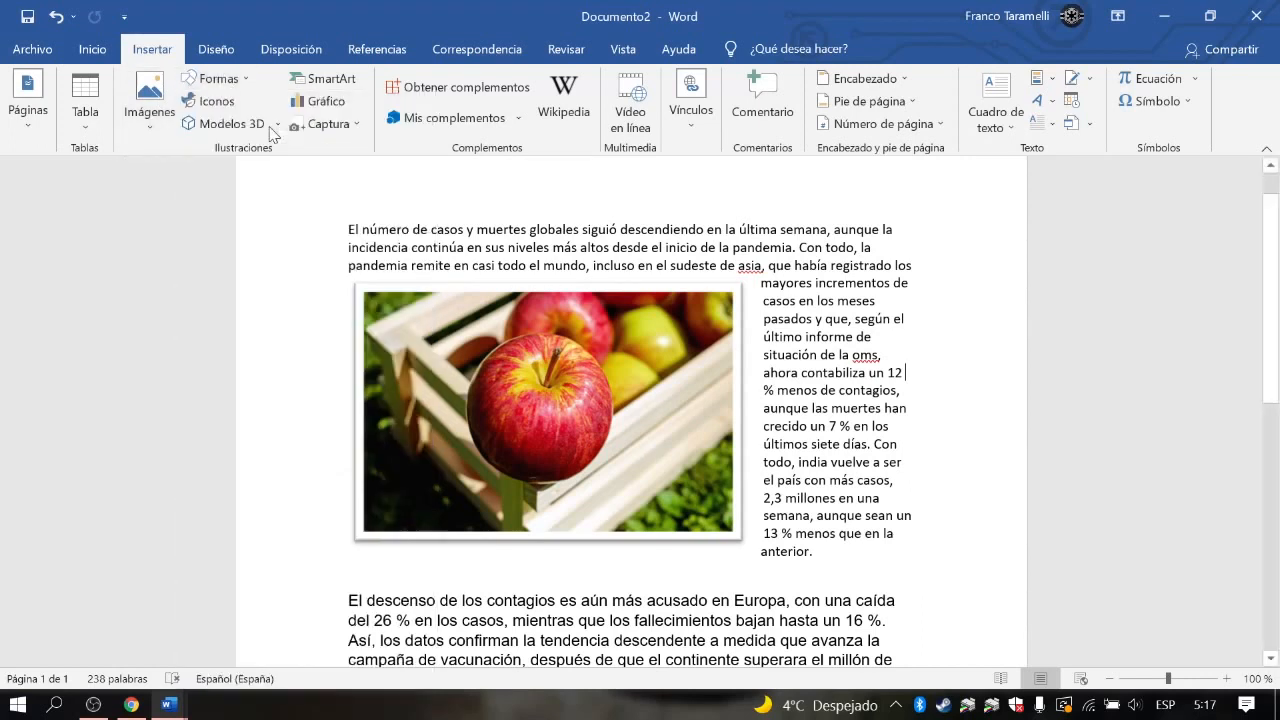
{"action": "left_click_drag", "start_coordinate": [472, 178], "coordinate": [784, 344]}
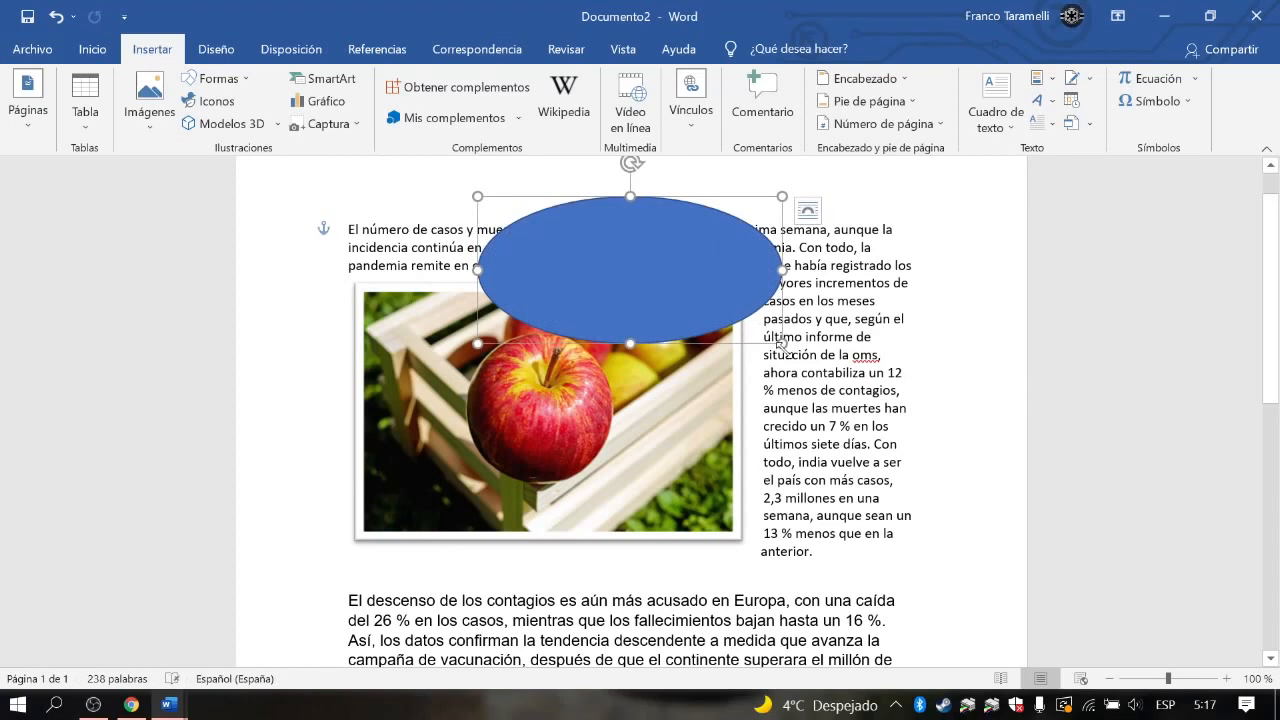
{"action": "left_click_drag", "start_coordinate": [680, 257], "coordinate": [583, 297]}
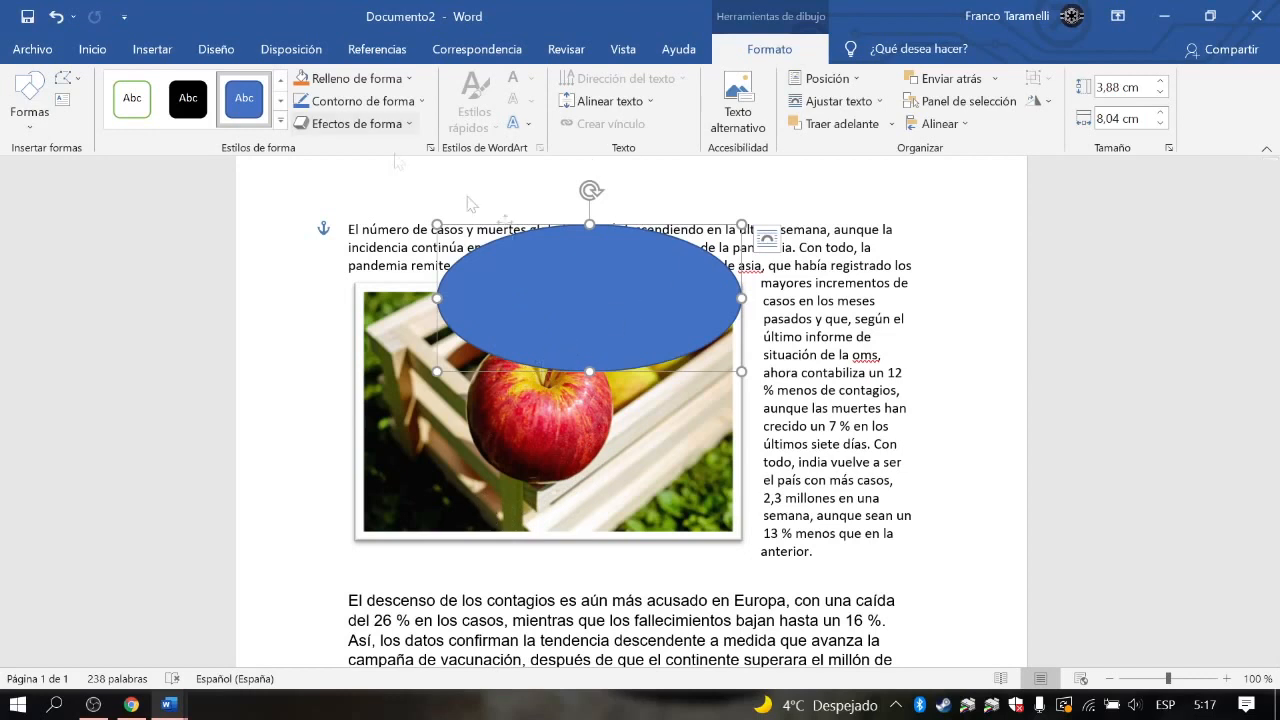
{"action": "left_click_drag", "start_coordinate": [618, 310], "coordinate": [818, 282]}
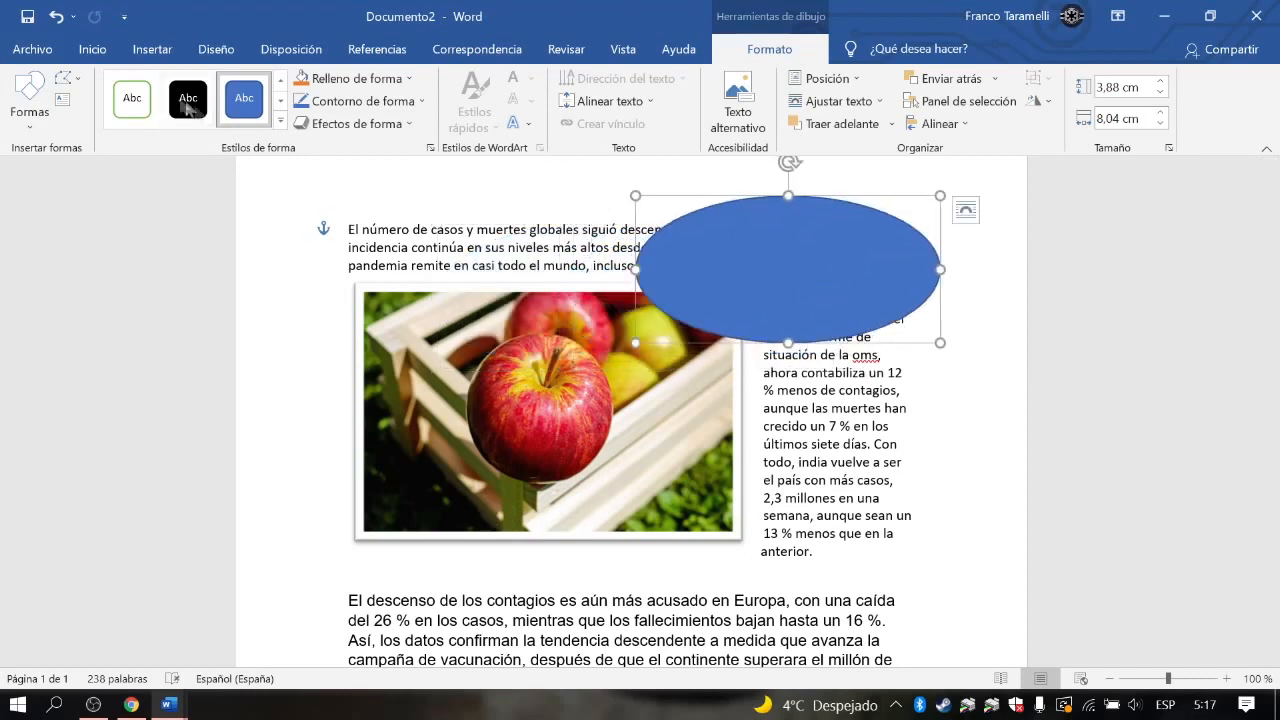
Insert a basic pie chart (Circular) into the document.
{"action": "left_click", "coordinate": [91, 52]}
{"action": "left_click", "coordinate": [153, 50]}
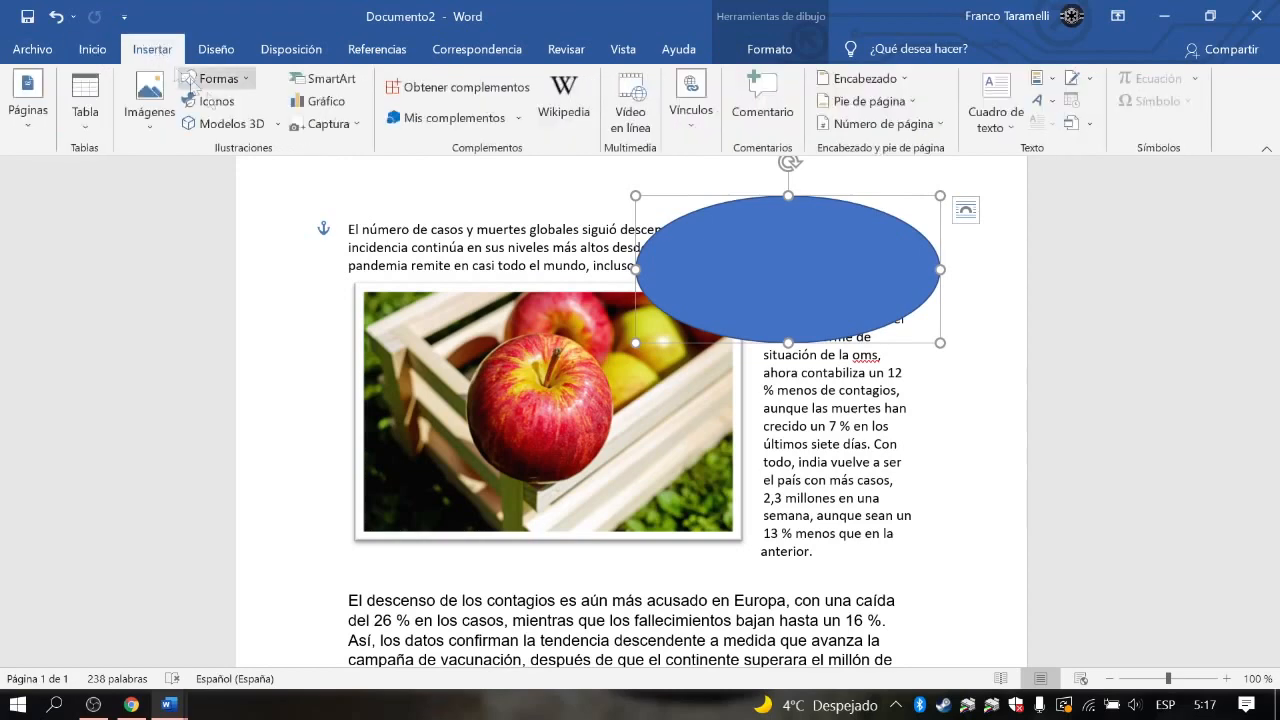
{"action": "left_click", "coordinate": [326, 101]}
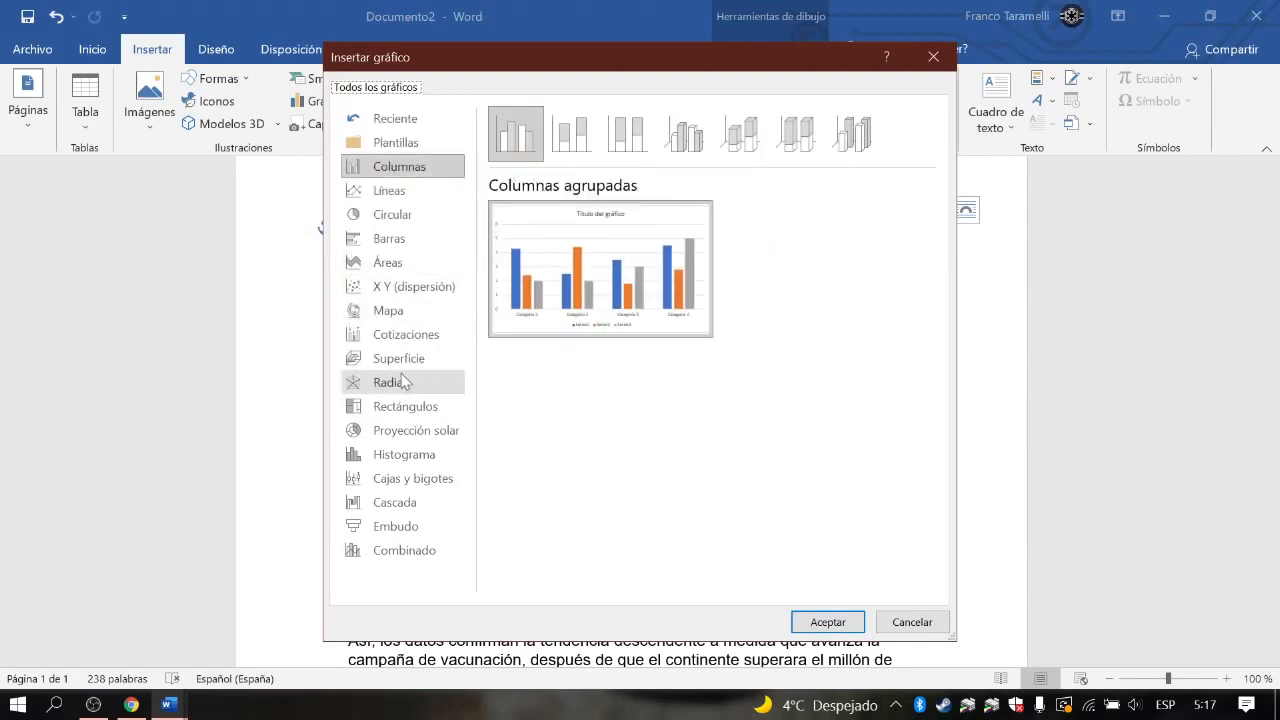
{"action": "left_click", "coordinate": [392, 214]}
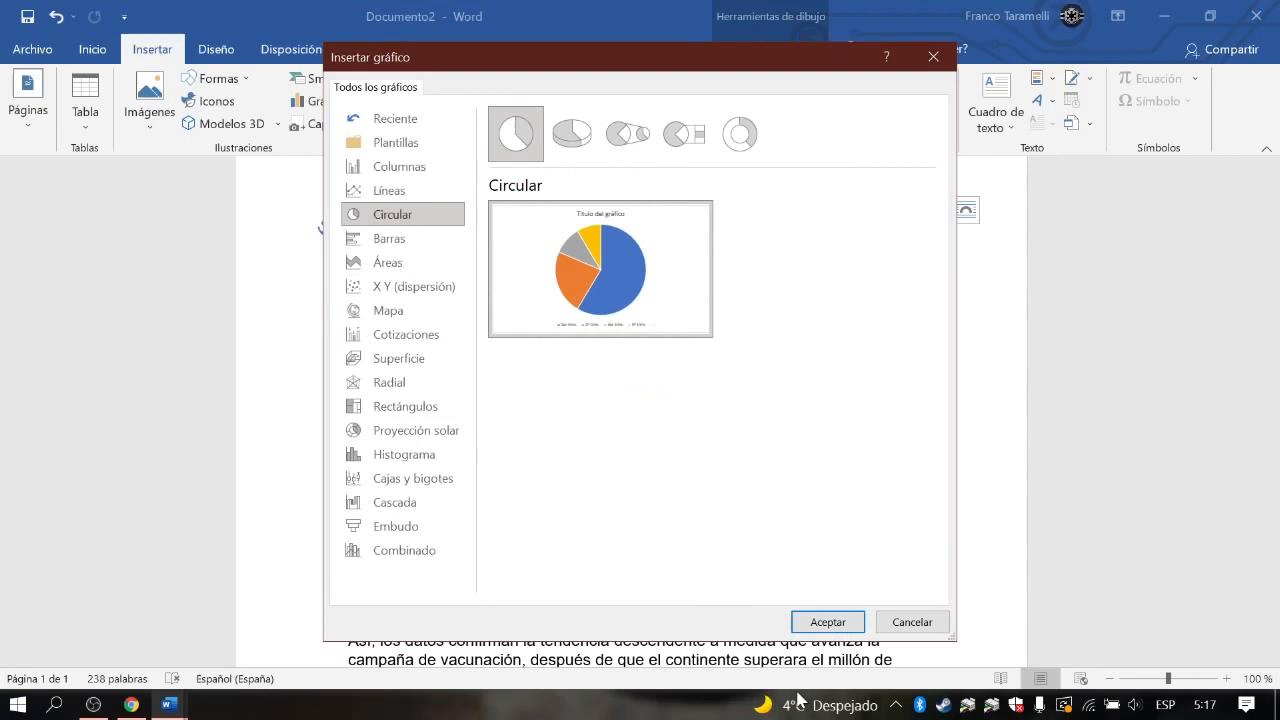
{"action": "left_click", "coordinate": [828, 622]}
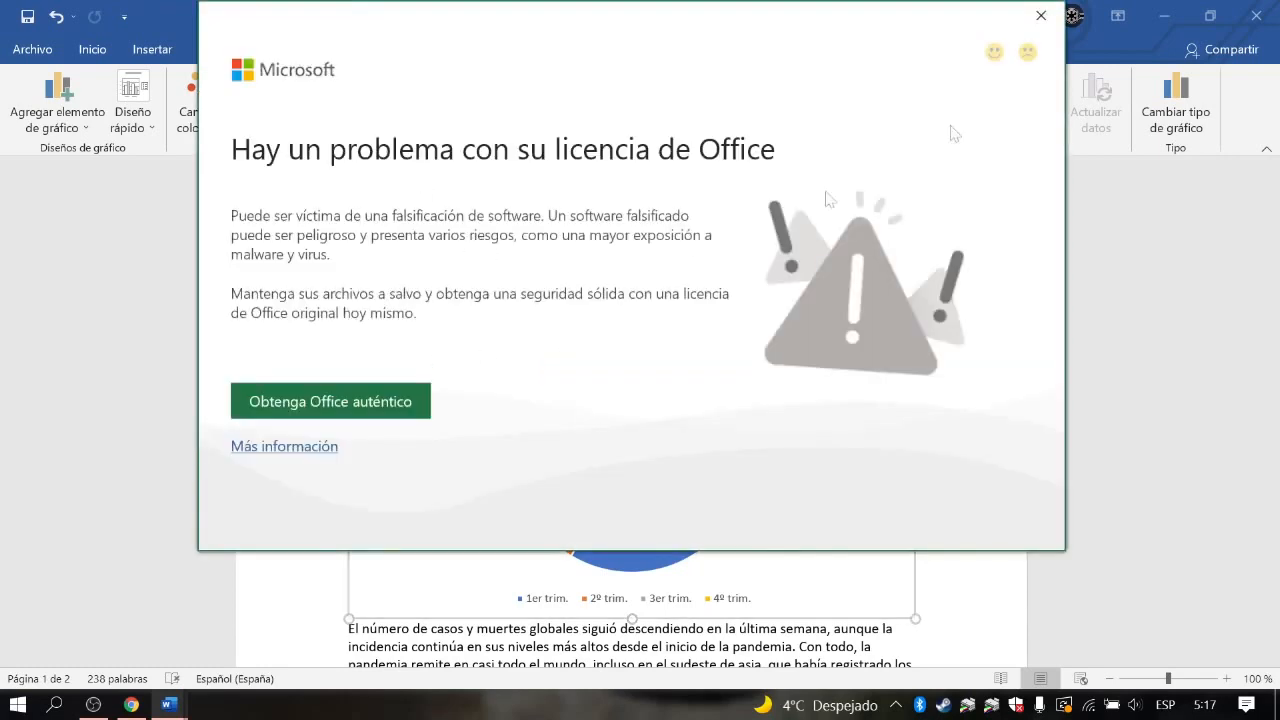
Dismiss both Office licence notices and set the Ventas value for 1er trim. to 20 in the chart data.
{"action": "left_click", "coordinate": [1045, 18]}
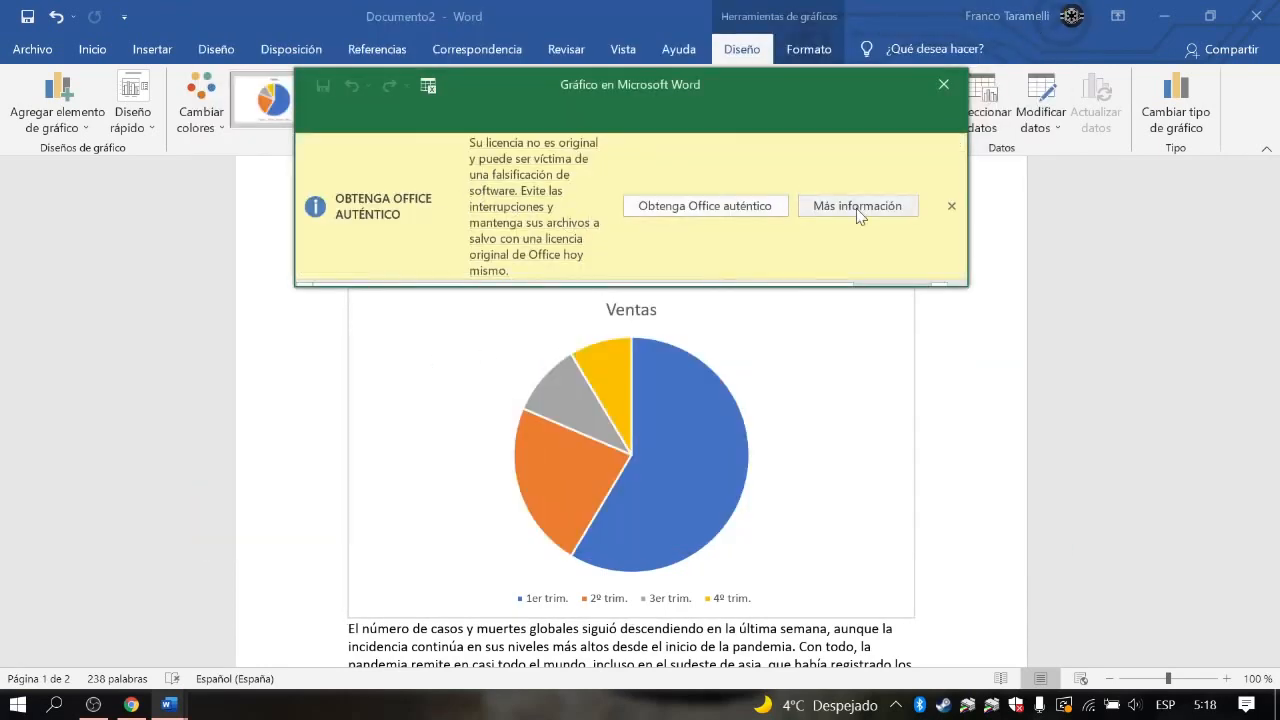
{"action": "left_click", "coordinate": [951, 206]}
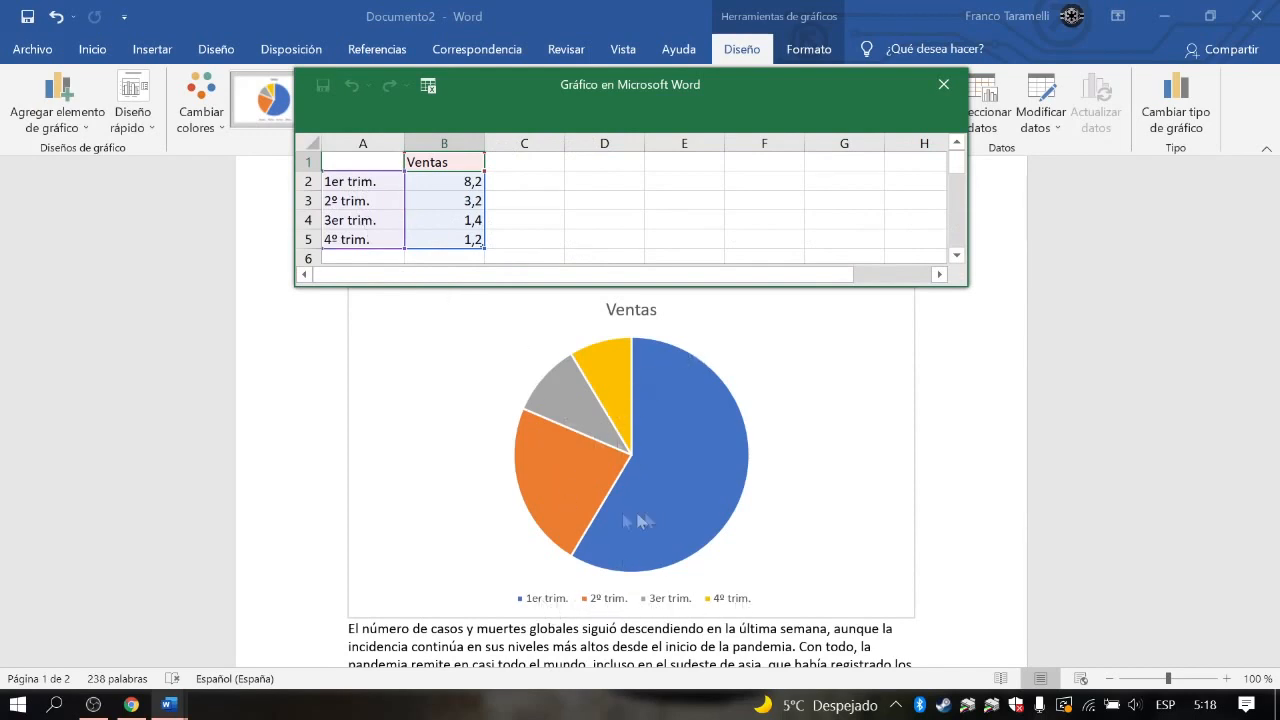
{"action": "left_click", "coordinate": [468, 182]}
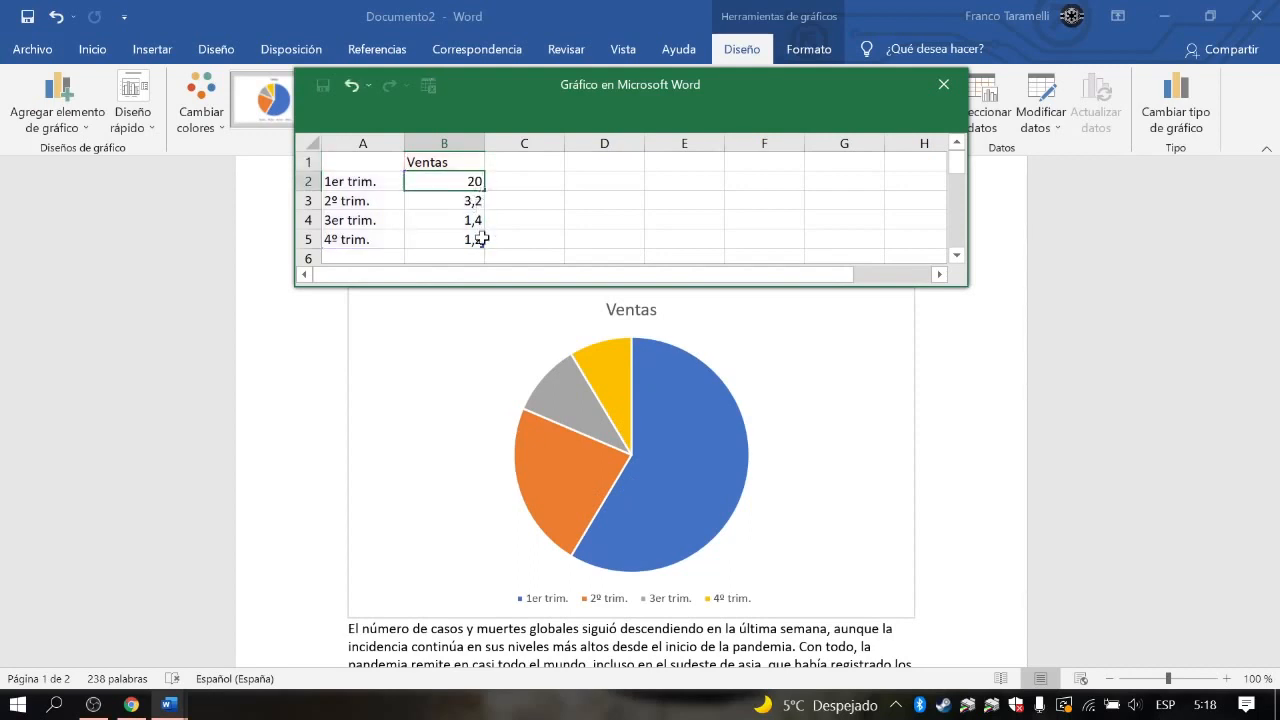
{"action": "left_click", "coordinate": [478, 239]}
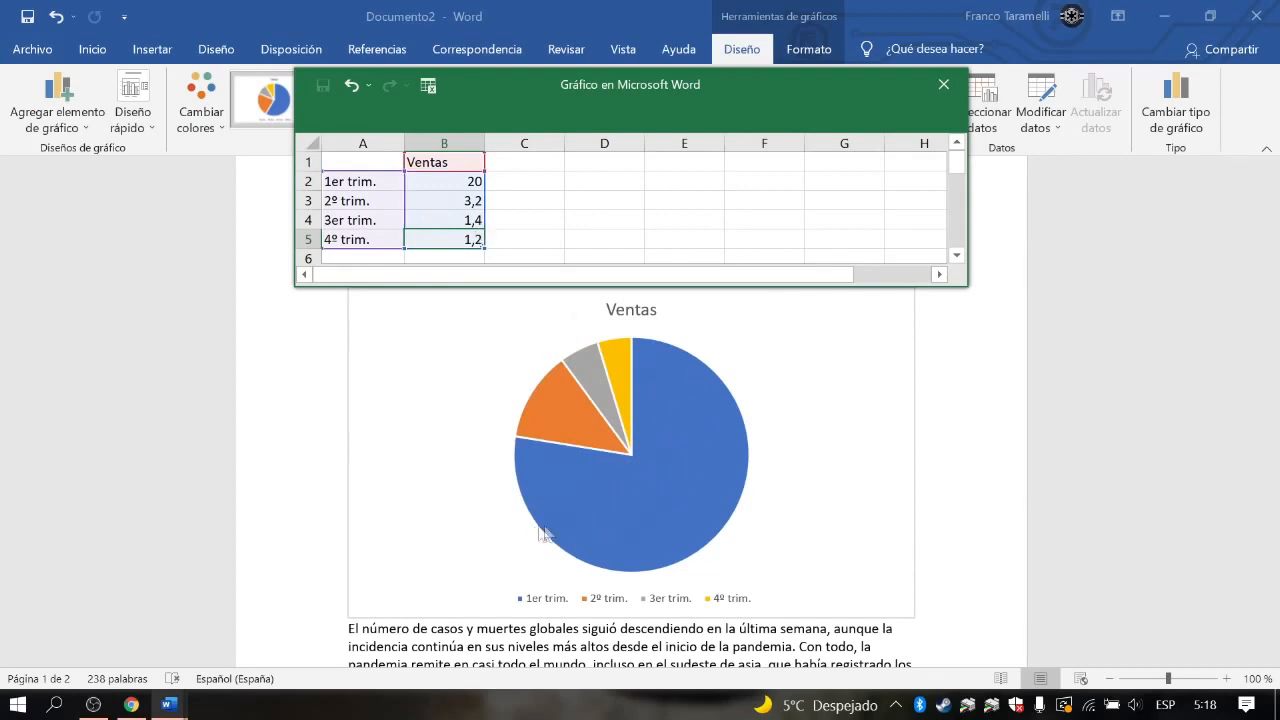
Rename the first category in the chart data from 1er trim. to A.
{"action": "left_click", "coordinate": [372, 181]}
{"action": "double_click", "coordinate": [373, 181]}
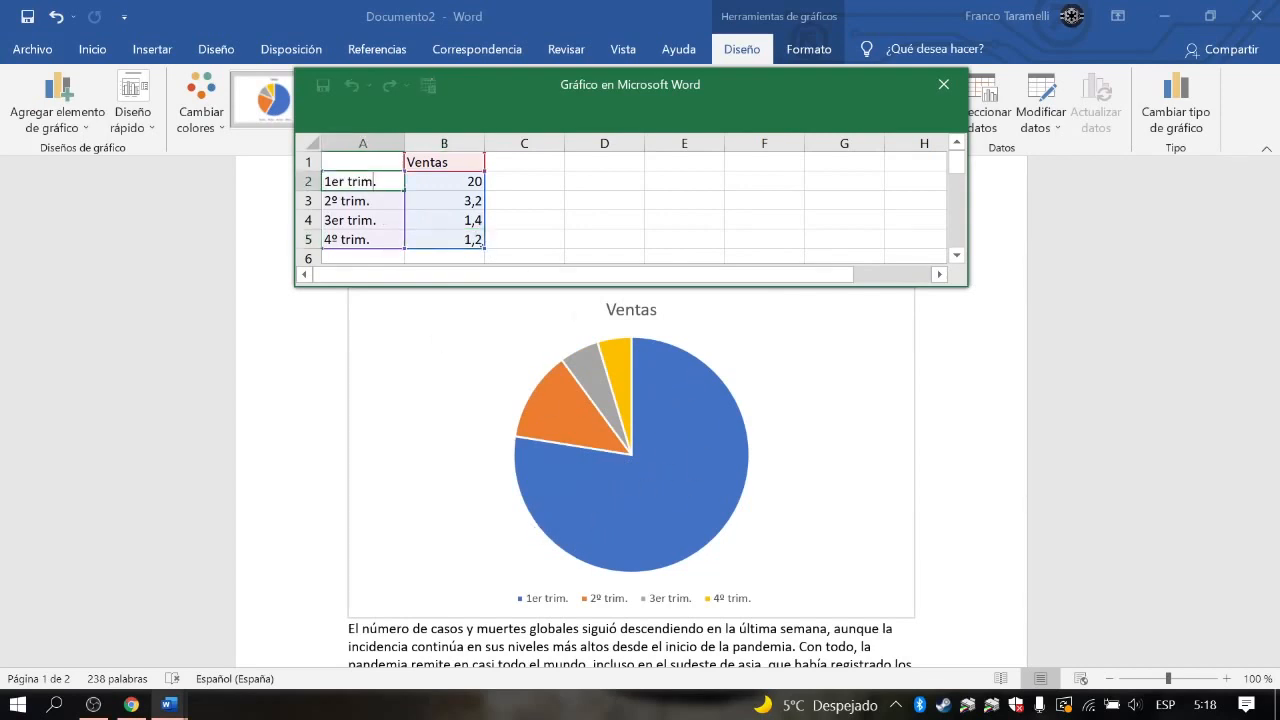
{"action": "key", "text": "BackSpace"}
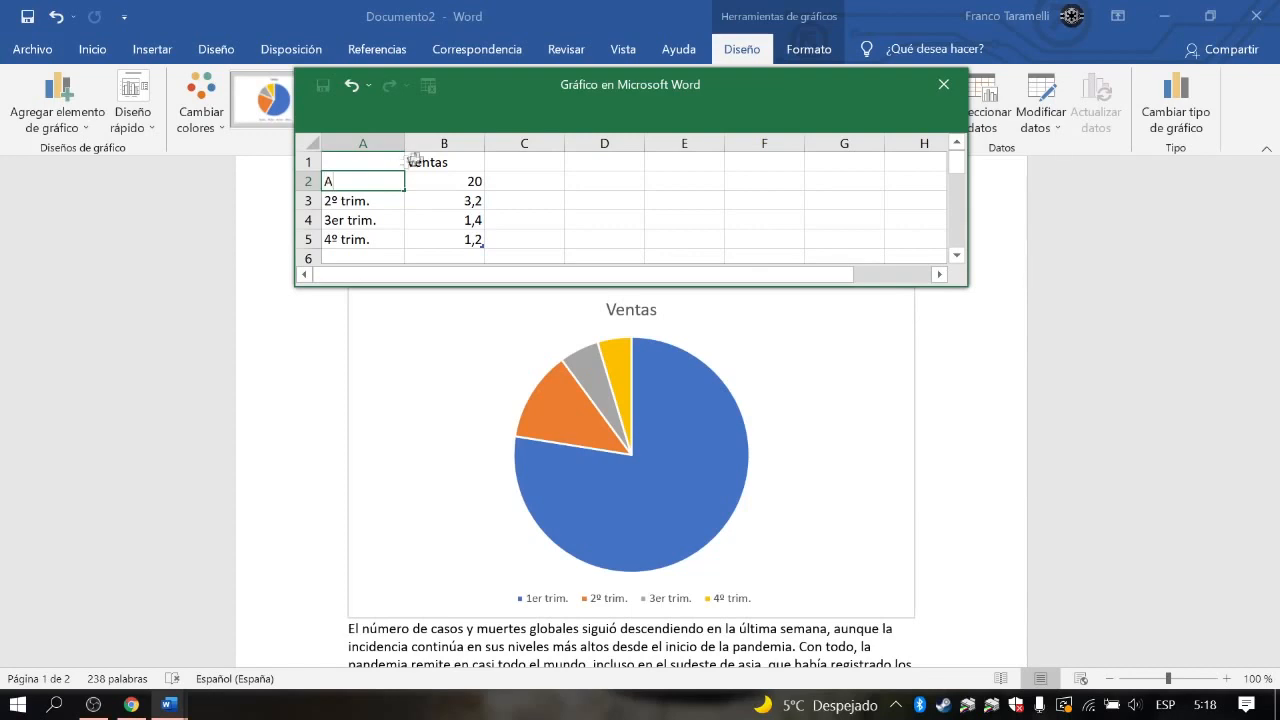
{"action": "left_click", "coordinate": [374, 224]}
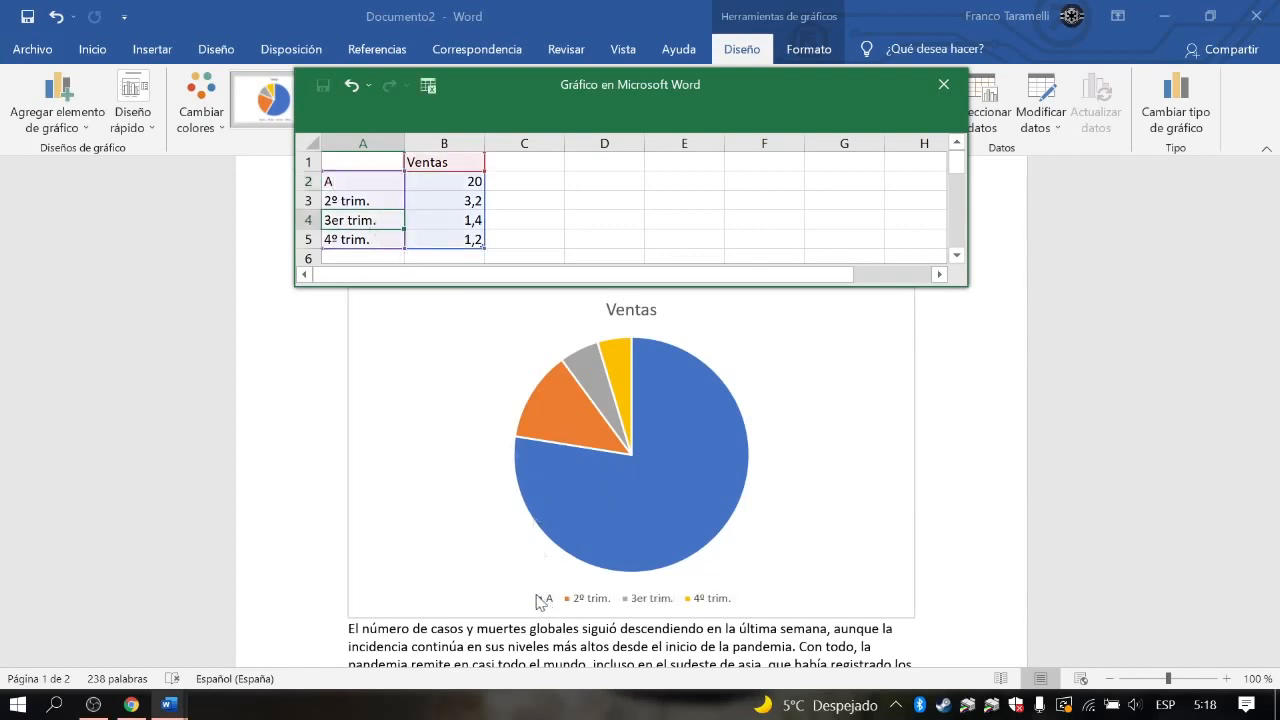
Set category A's Ventas value to 5, close the chart data sheet and return to Documento2 in Word.
{"action": "left_click", "coordinate": [478, 184]}
{"action": "type", "text": "5"}
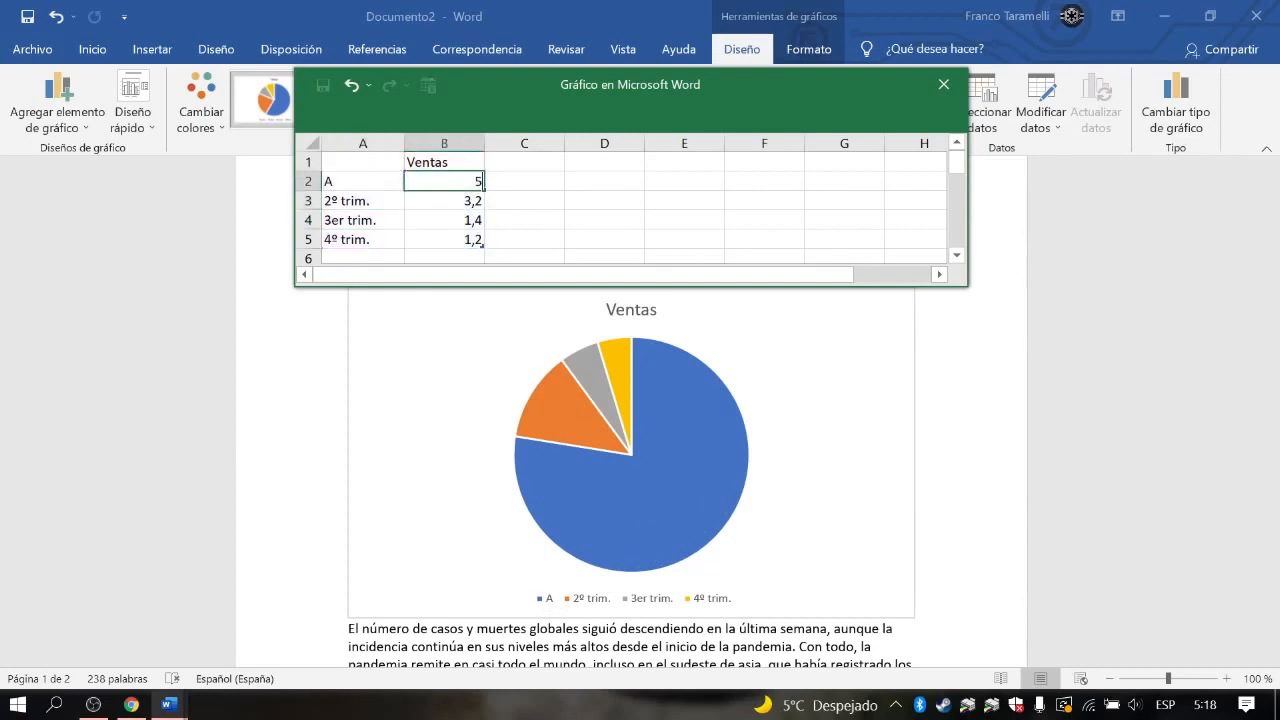
{"action": "left_click", "coordinate": [477, 224]}
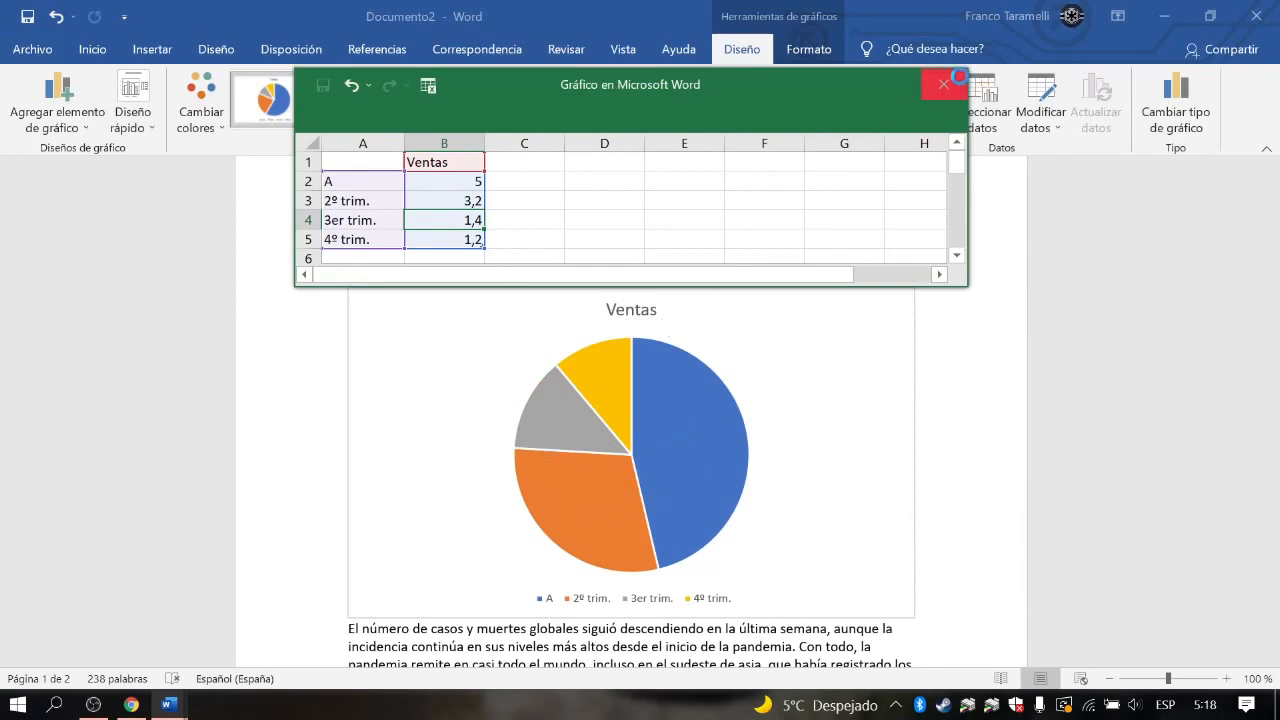
{"action": "left_click", "coordinate": [943, 84]}
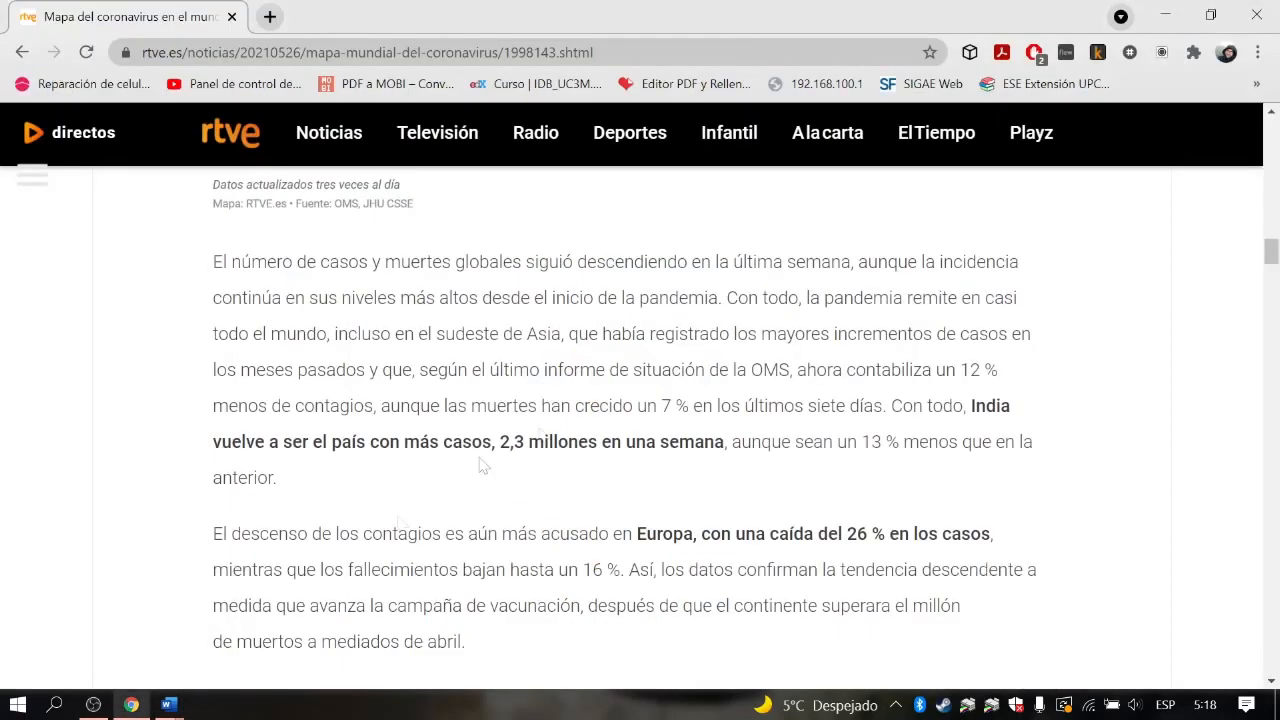
{"action": "mouse_move", "coordinate": [168, 704]}
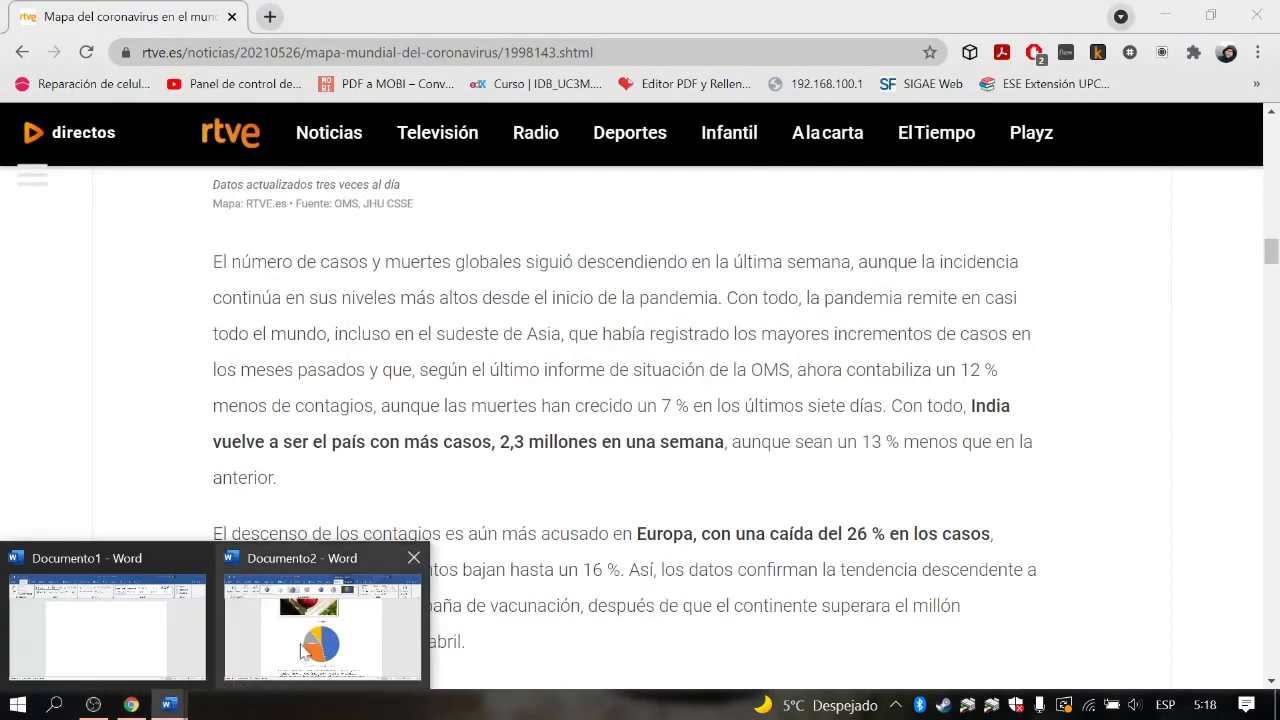
{"action": "left_click", "coordinate": [323, 600]}
Try the grey gradient chart style on the pie chart, and apply the light diagonal-hatched style with percentage labels.
{"action": "left_click", "coordinate": [816, 212]}
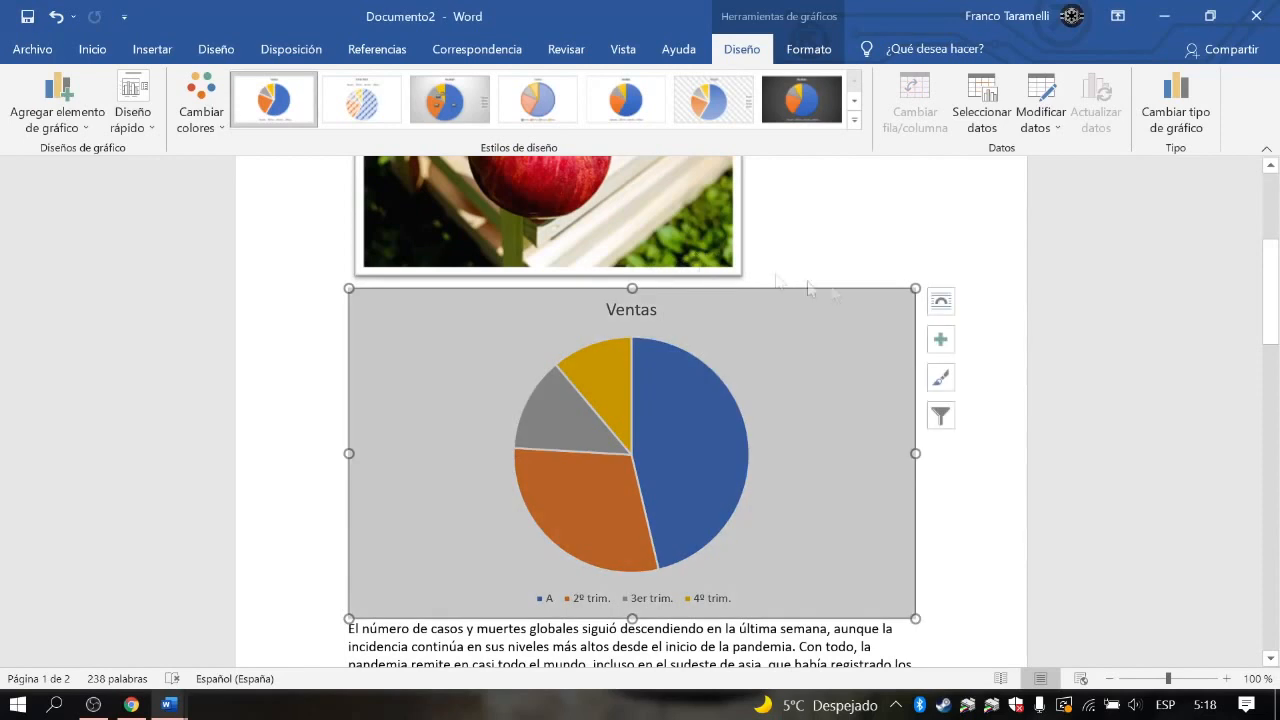
{"action": "left_click", "coordinate": [448, 102]}
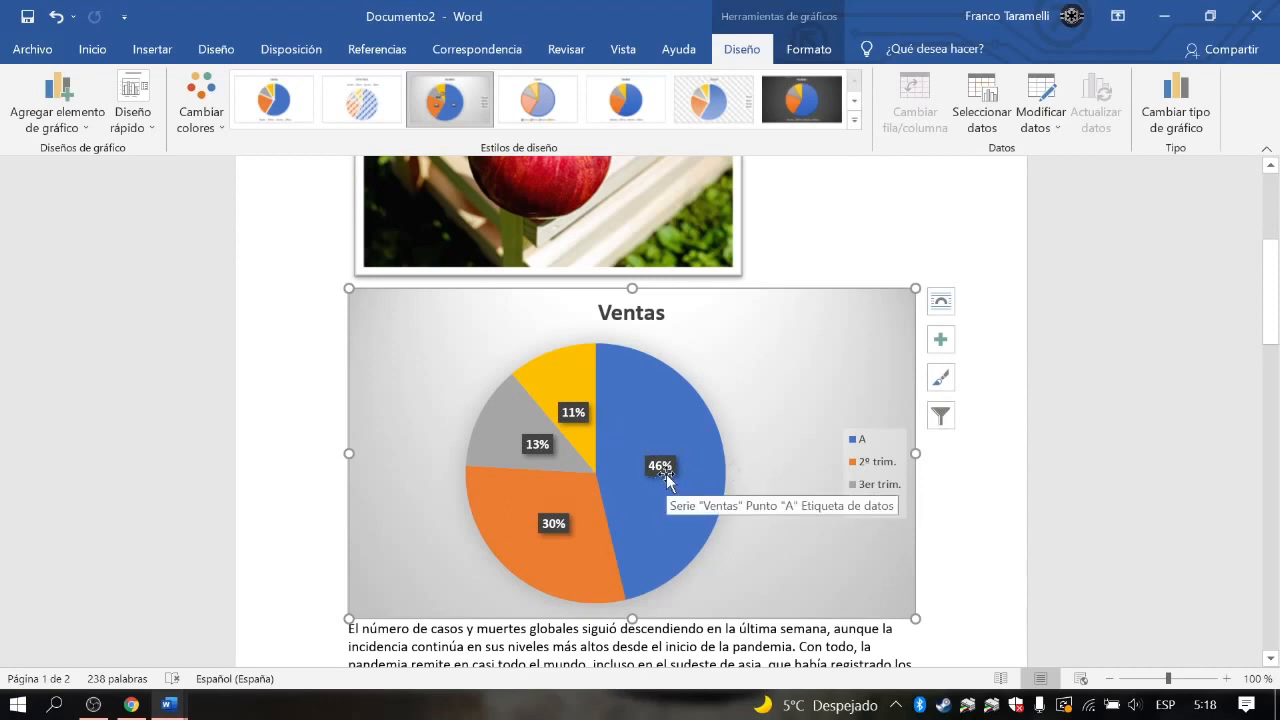
{"action": "left_click", "coordinate": [700, 102]}
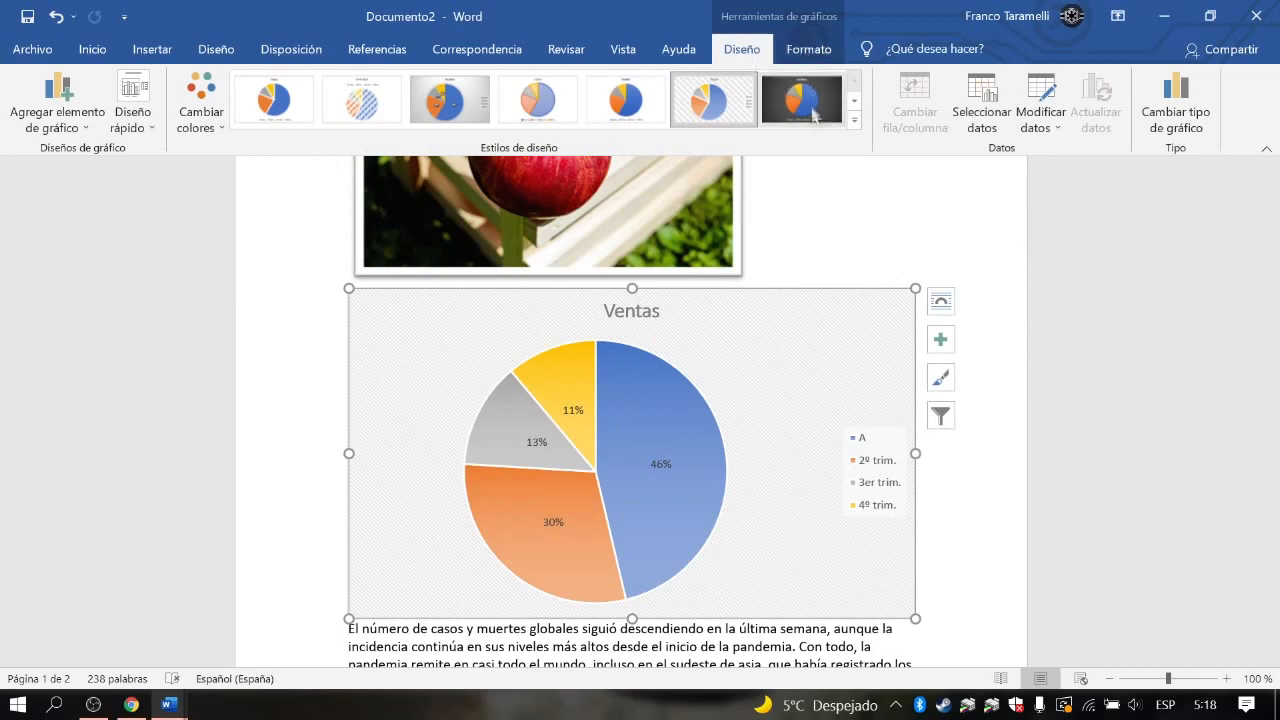
{"action": "scroll", "coordinate": [840, 300], "scroll_direction": "up", "scroll_amount": 5}
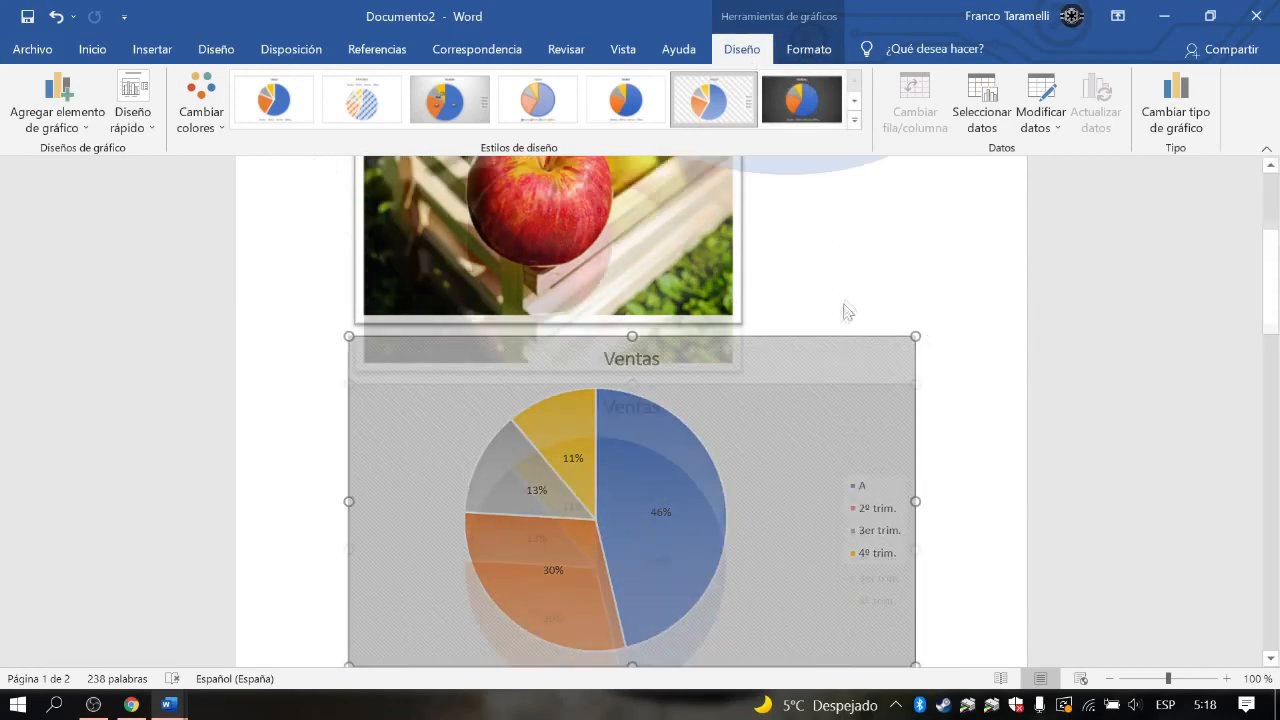
{"action": "scroll", "coordinate": [820, 443], "scroll_direction": "down", "scroll_amount": 3}
{"action": "scroll", "coordinate": [804, 443], "scroll_direction": "down", "scroll_amount": 3}
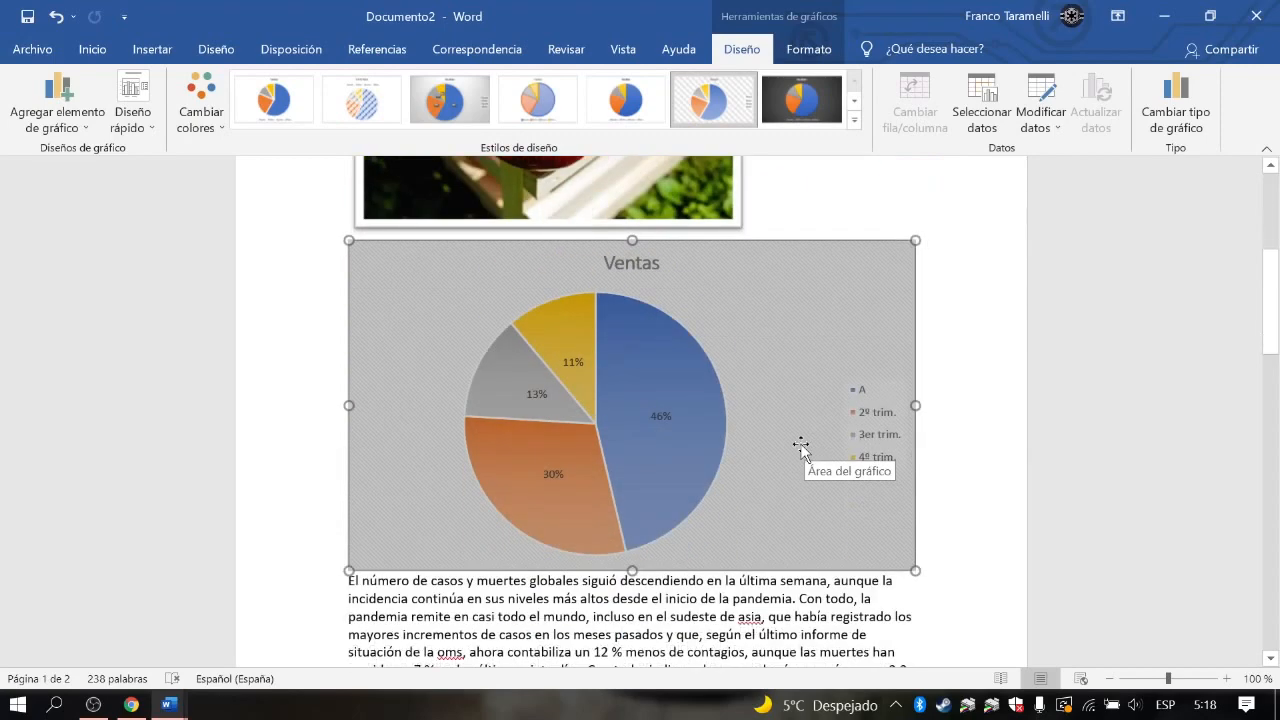
{"action": "scroll", "coordinate": [800, 450], "scroll_direction": "down", "scroll_amount": 2}
{"action": "scroll", "coordinate": [586, 477], "scroll_direction": "up", "scroll_amount": 2}
Insert the first molecule from the Química category of the online 3D models.
{"action": "left_click", "coordinate": [152, 49]}
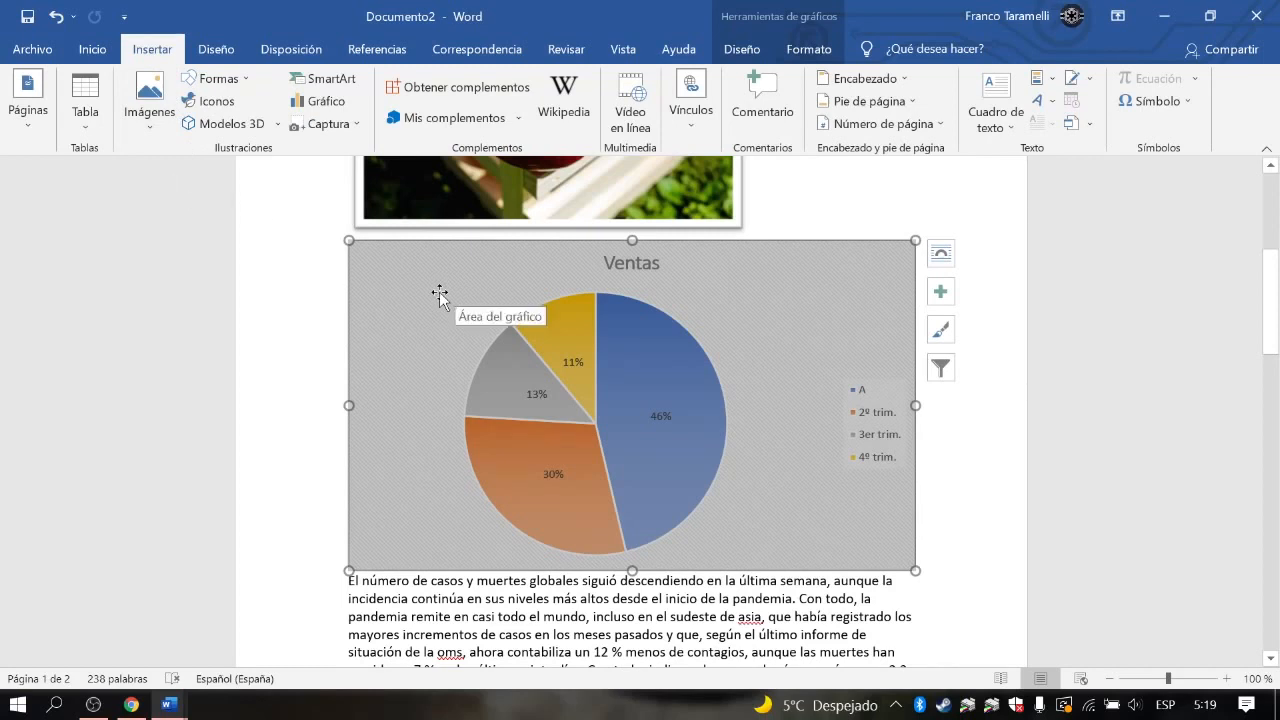
{"action": "left_click", "coordinate": [237, 130]}
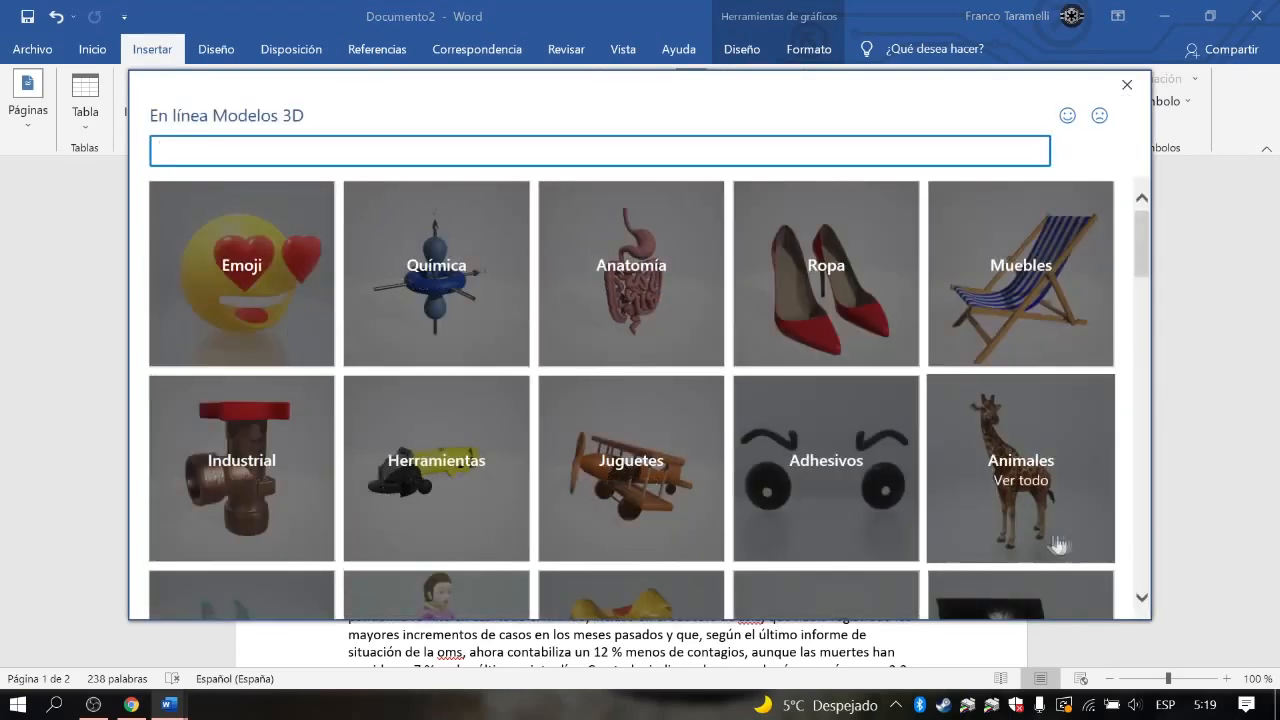
{"action": "scroll", "coordinate": [371, 400], "scroll_direction": "down", "scroll_amount": 2}
{"action": "scroll", "coordinate": [743, 491], "scroll_direction": "up", "scroll_amount": 2}
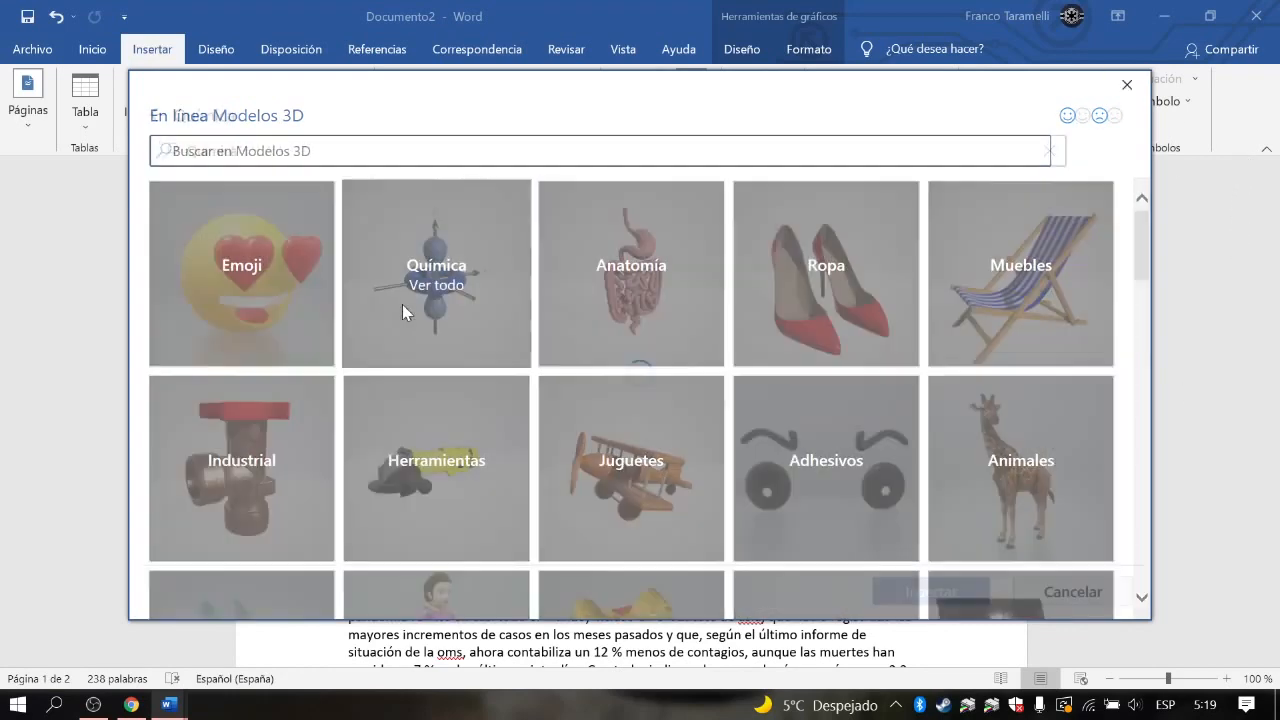
{"action": "left_click", "coordinate": [402, 304]}
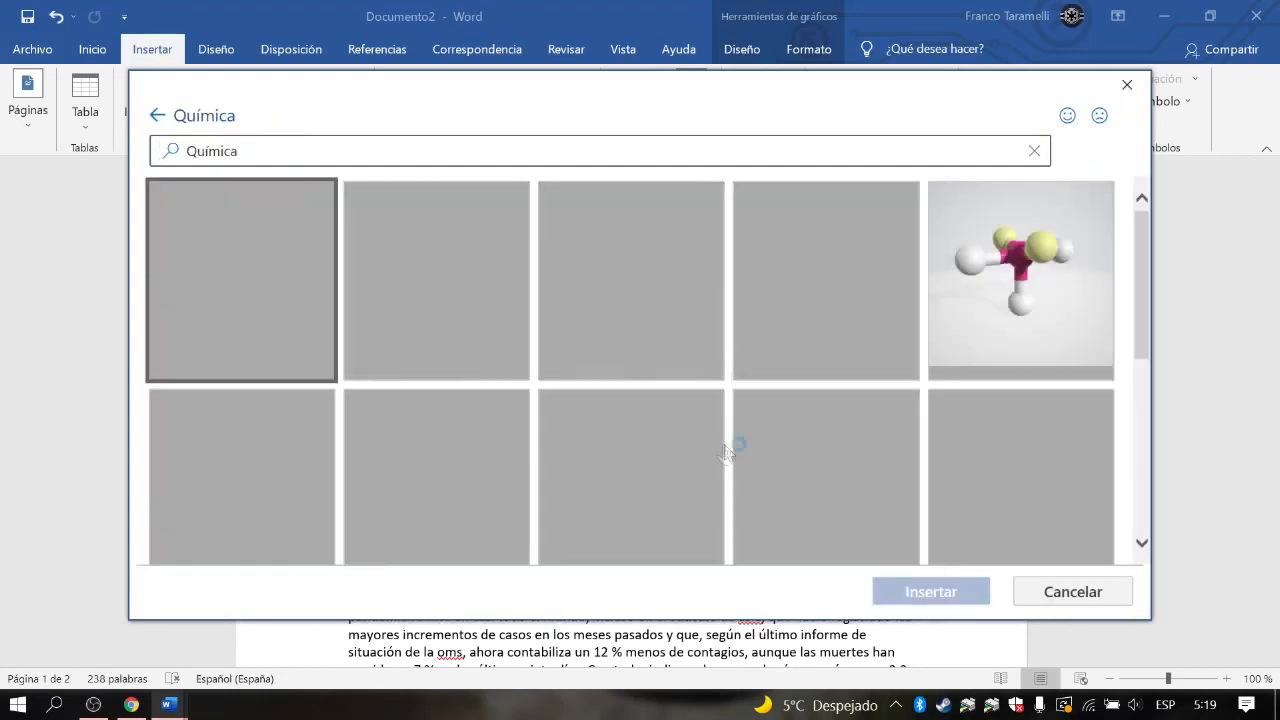
{"action": "left_click", "coordinate": [277, 277]}
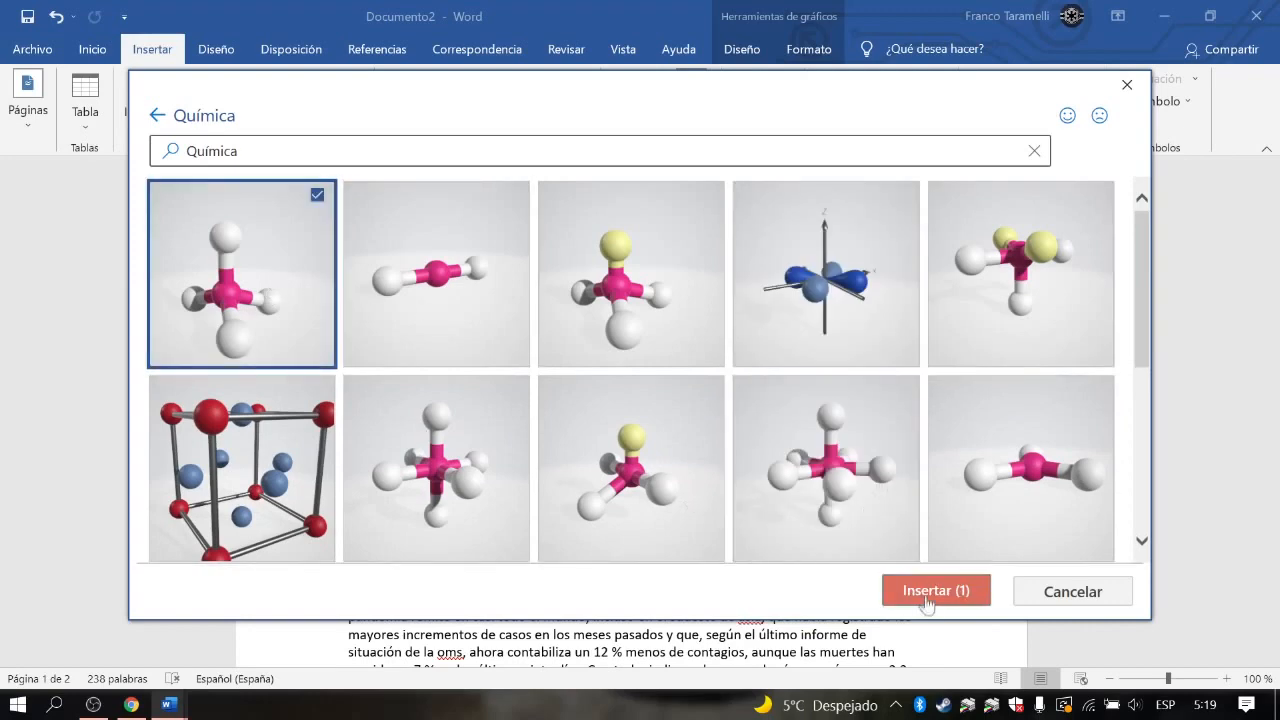
{"action": "left_click", "coordinate": [933, 596]}
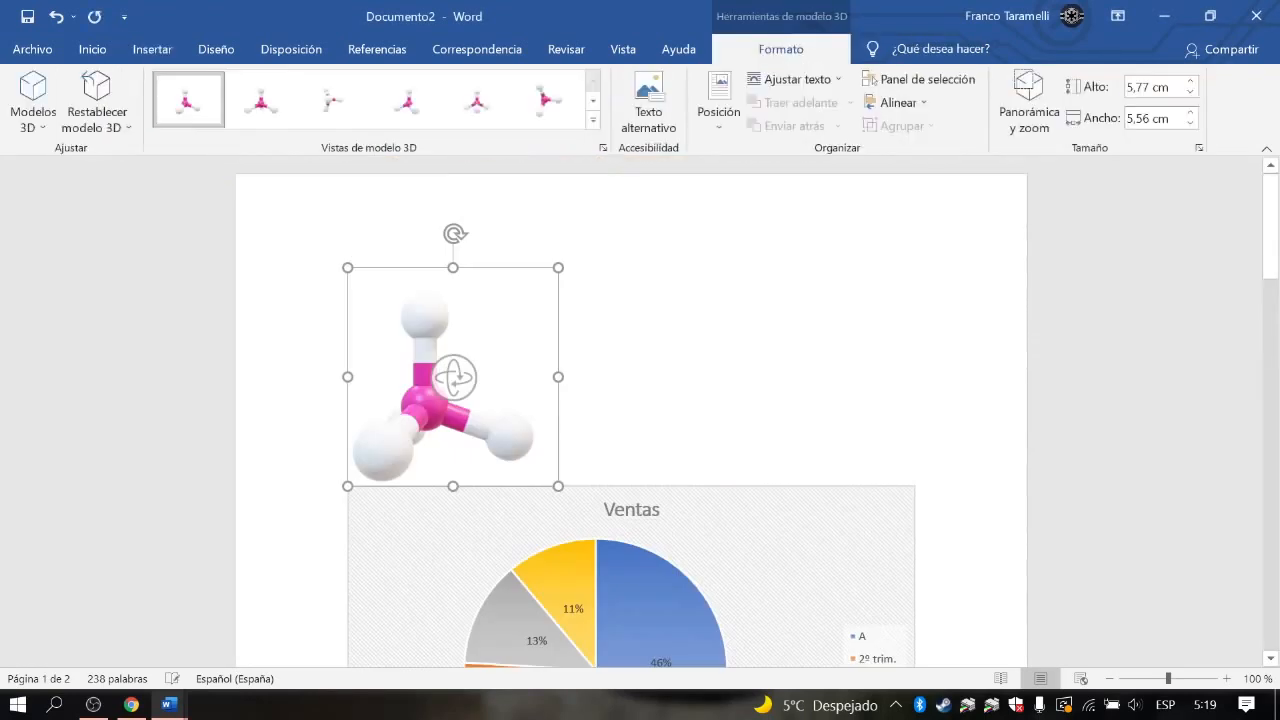
Rotate the 3D molecule slightly, set its text wrapping to behind text and deselect it.
{"action": "left_click_drag", "start_coordinate": [451, 372], "coordinate": [472, 424]}
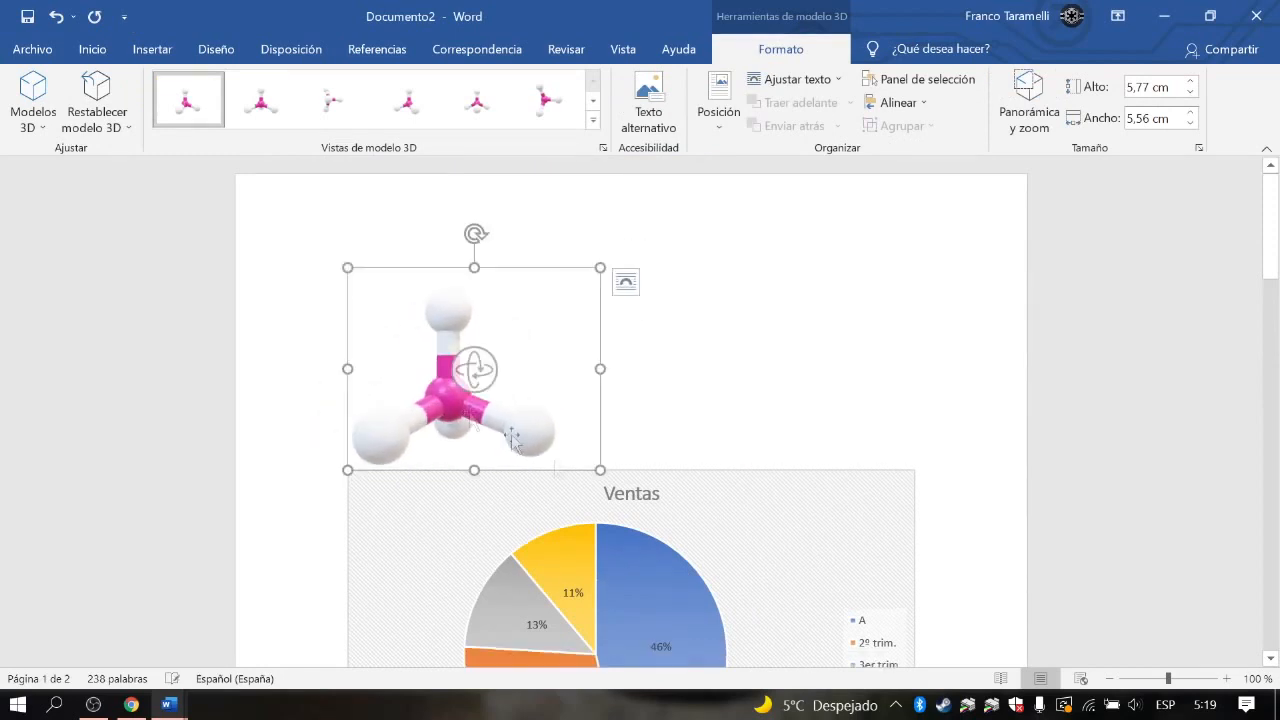
{"action": "left_click", "coordinate": [625, 285]}
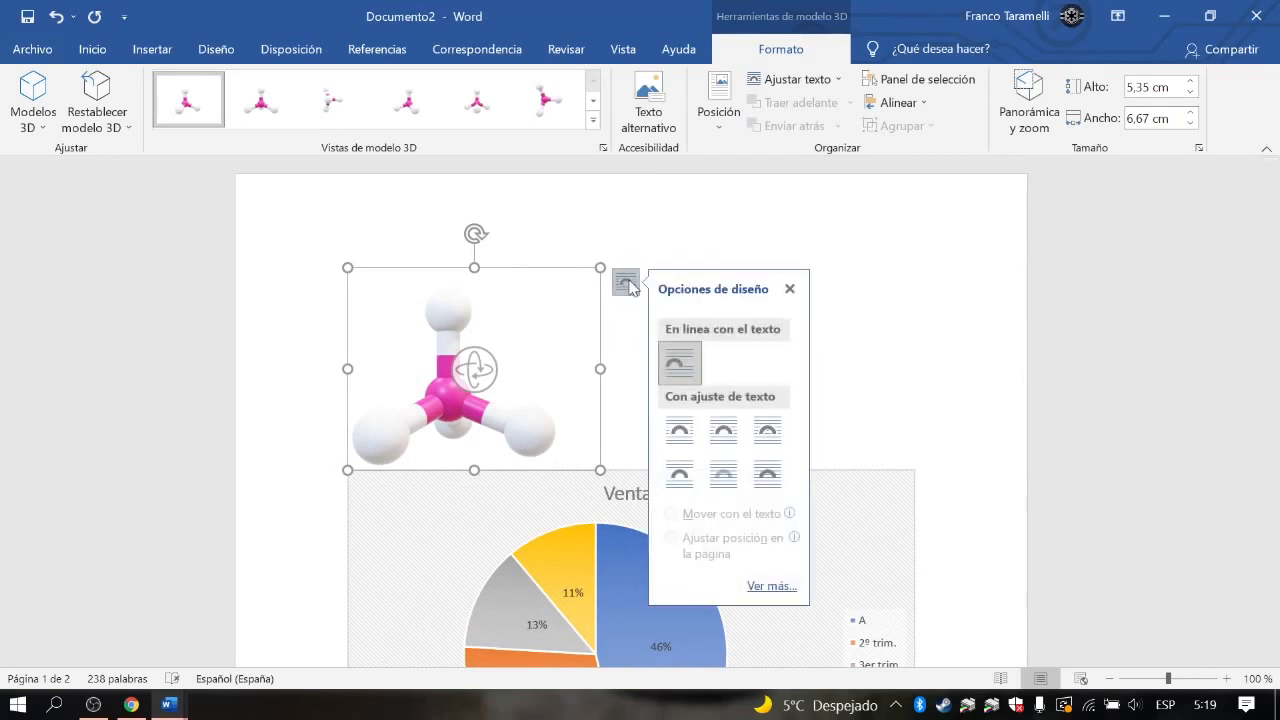
{"action": "left_click", "coordinate": [716, 487]}
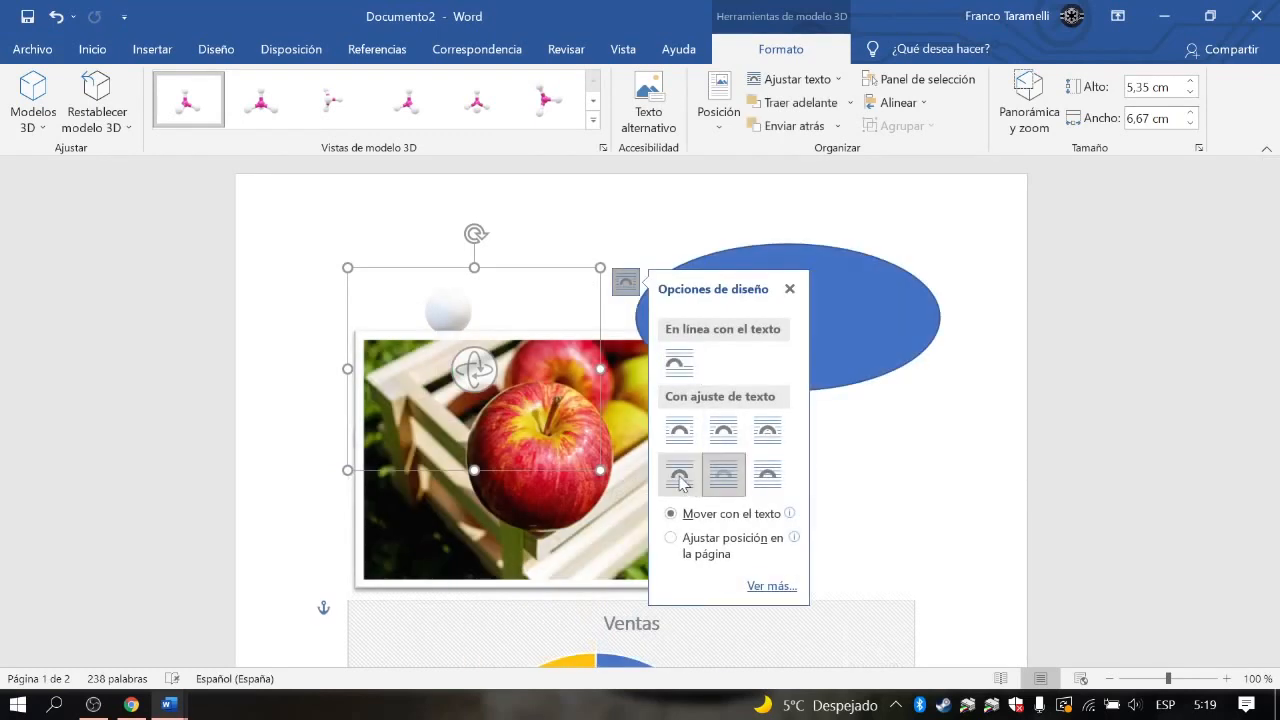
{"action": "left_click", "coordinate": [535, 298]}
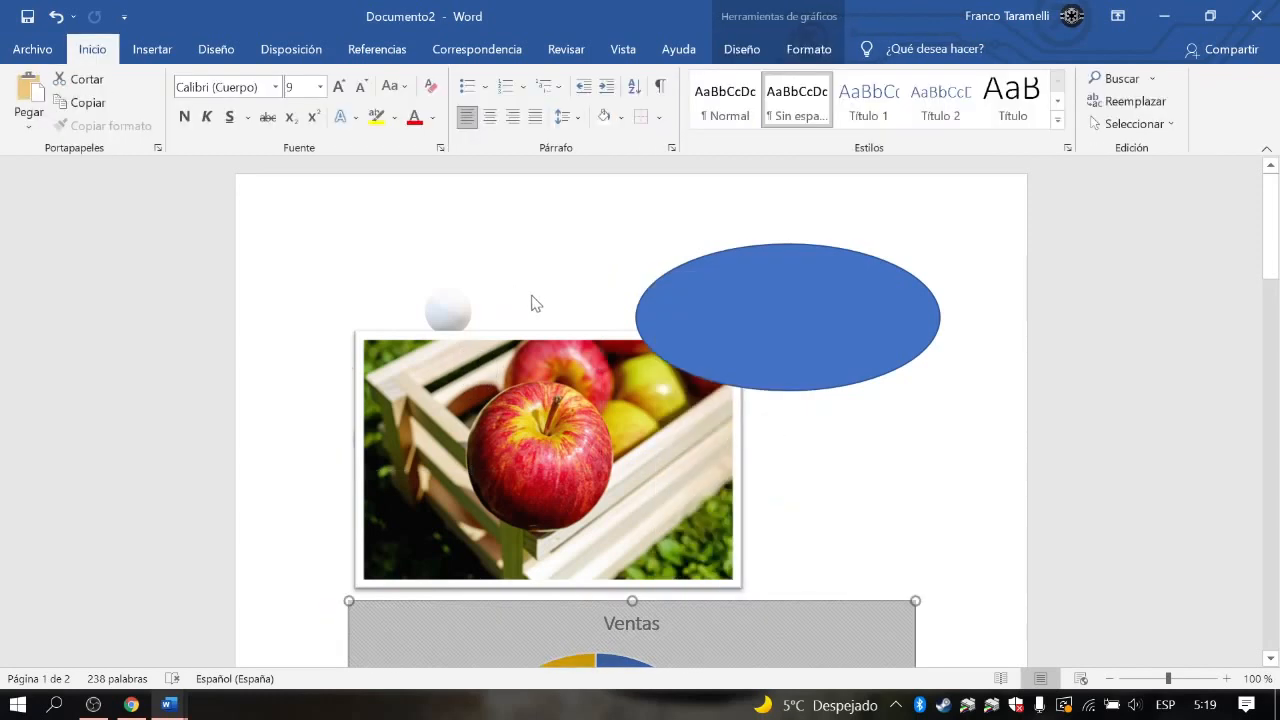
Open the Wikipedia add-in pane and close it without trusting the add-in.
{"action": "left_click", "coordinate": [152, 50]}
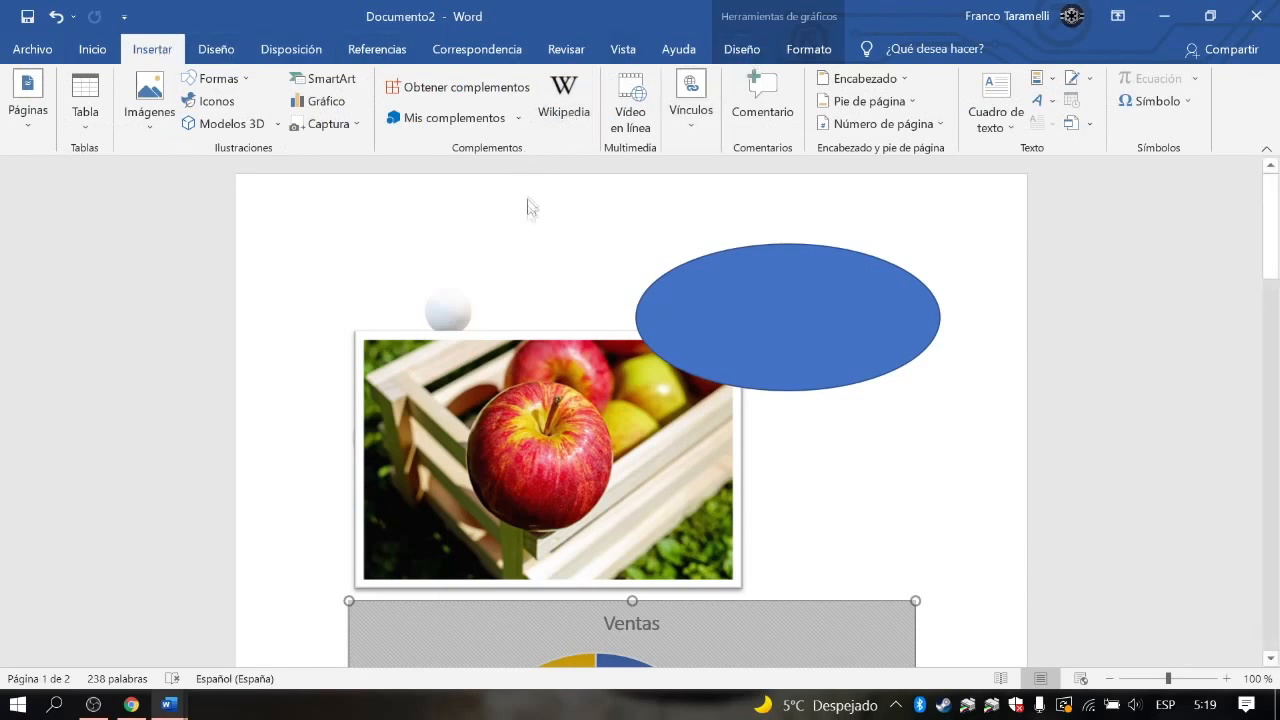
{"action": "left_click", "coordinate": [563, 100]}
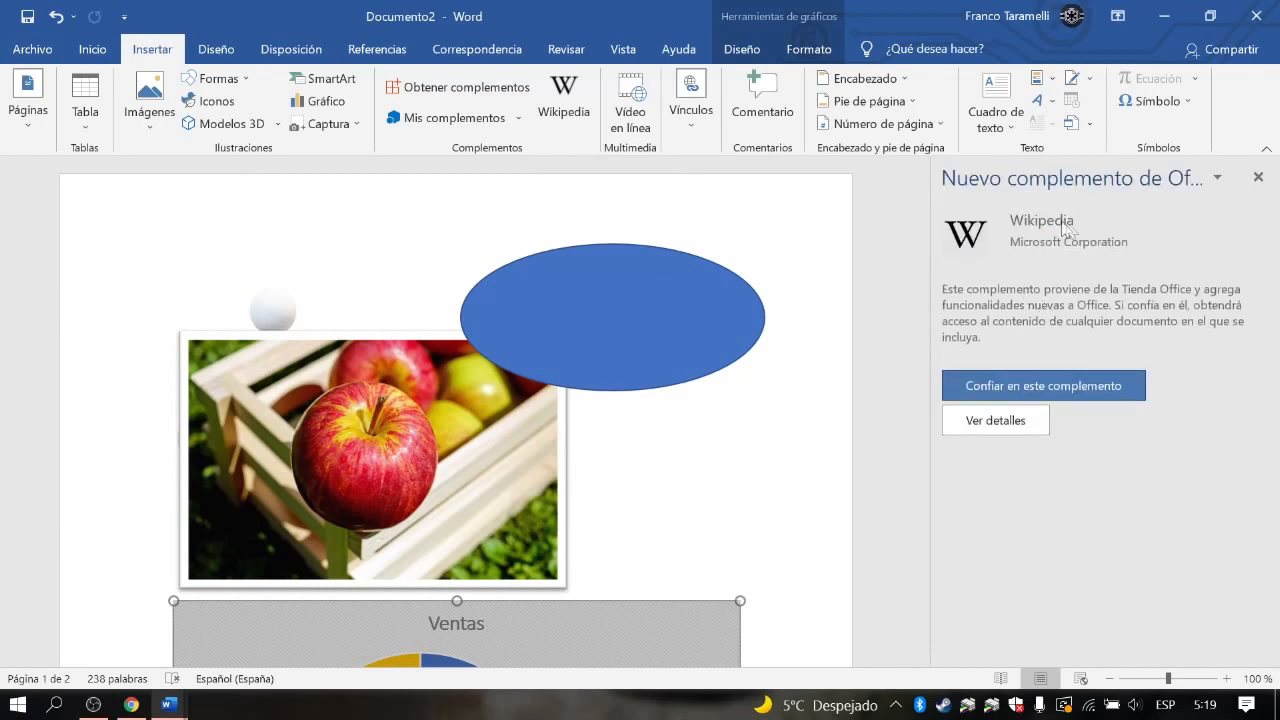
{"action": "left_click", "coordinate": [1258, 178]}
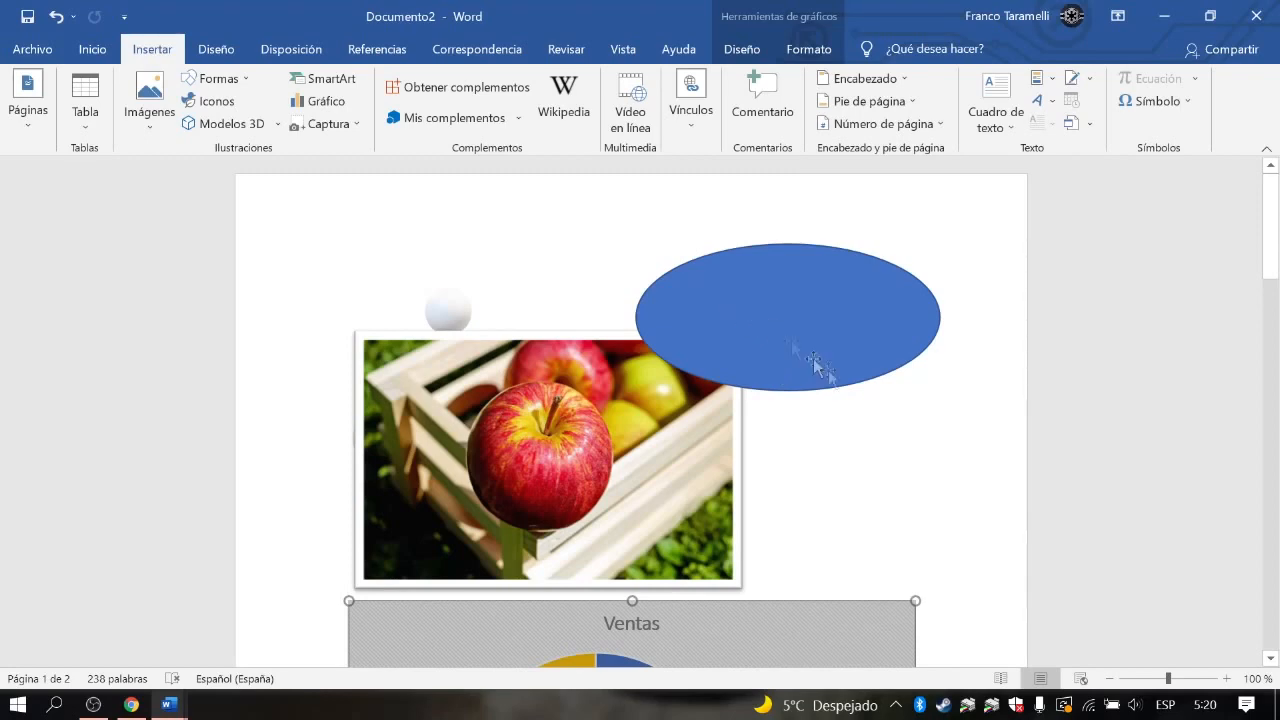
Attach an empty comment to the Ventas pie chart.
{"action": "scroll", "coordinate": [903, 449], "scroll_direction": "down", "scroll_amount": 3}
{"action": "scroll", "coordinate": [895, 478], "scroll_direction": "down", "scroll_amount": 10}
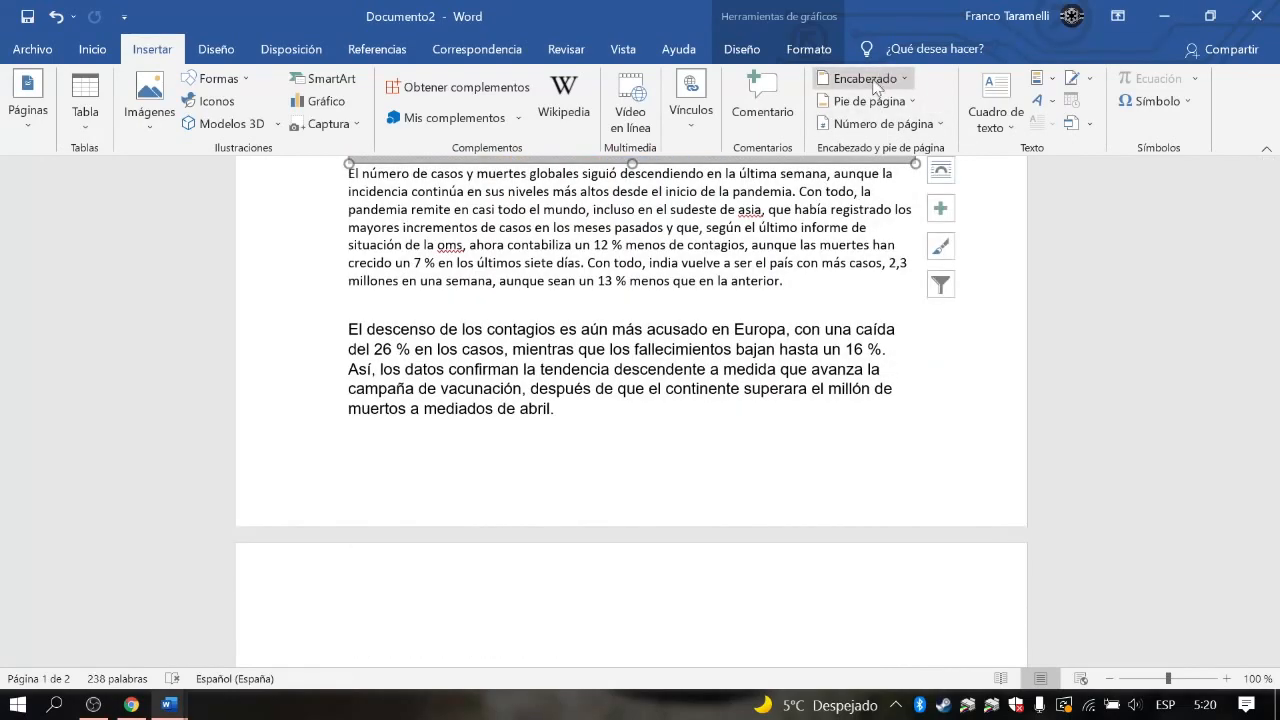
{"action": "scroll", "coordinate": [880, 90], "scroll_direction": "up", "scroll_amount": 1}
{"action": "scroll", "coordinate": [808, 249], "scroll_direction": "up", "scroll_amount": 9}
{"action": "left_click", "coordinate": [145, 52]}
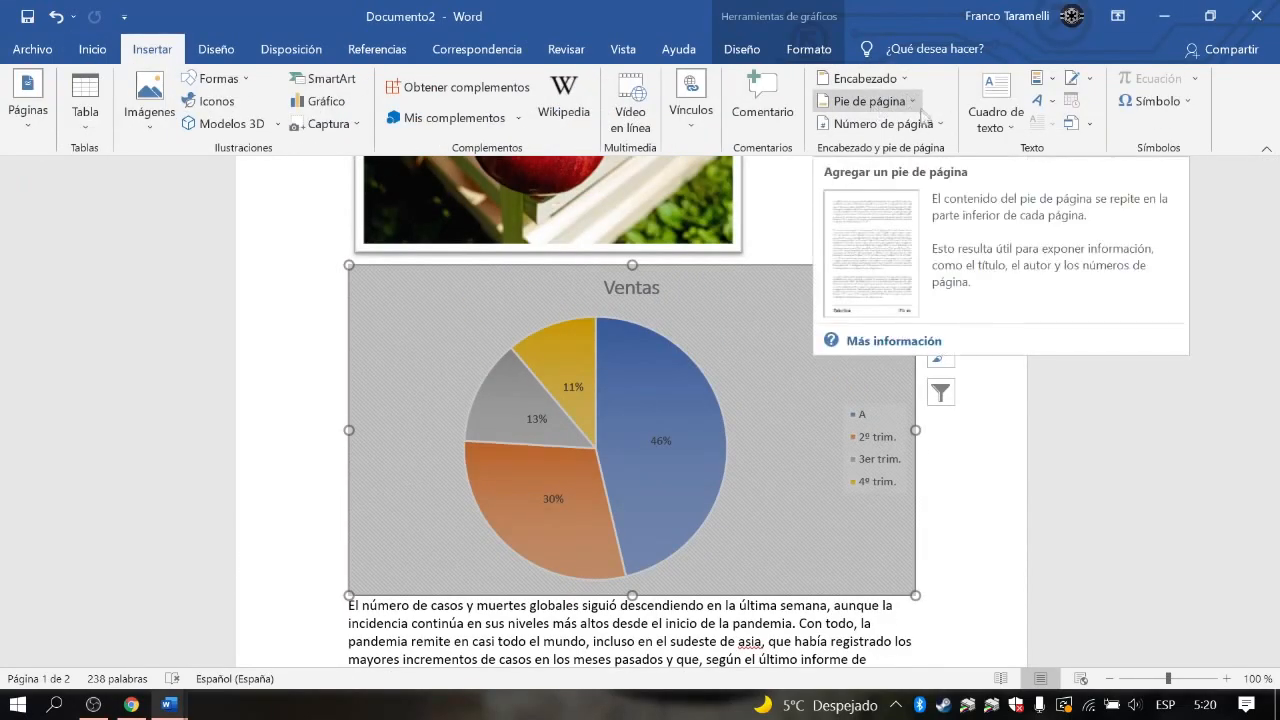
{"action": "left_click", "coordinate": [762, 104]}
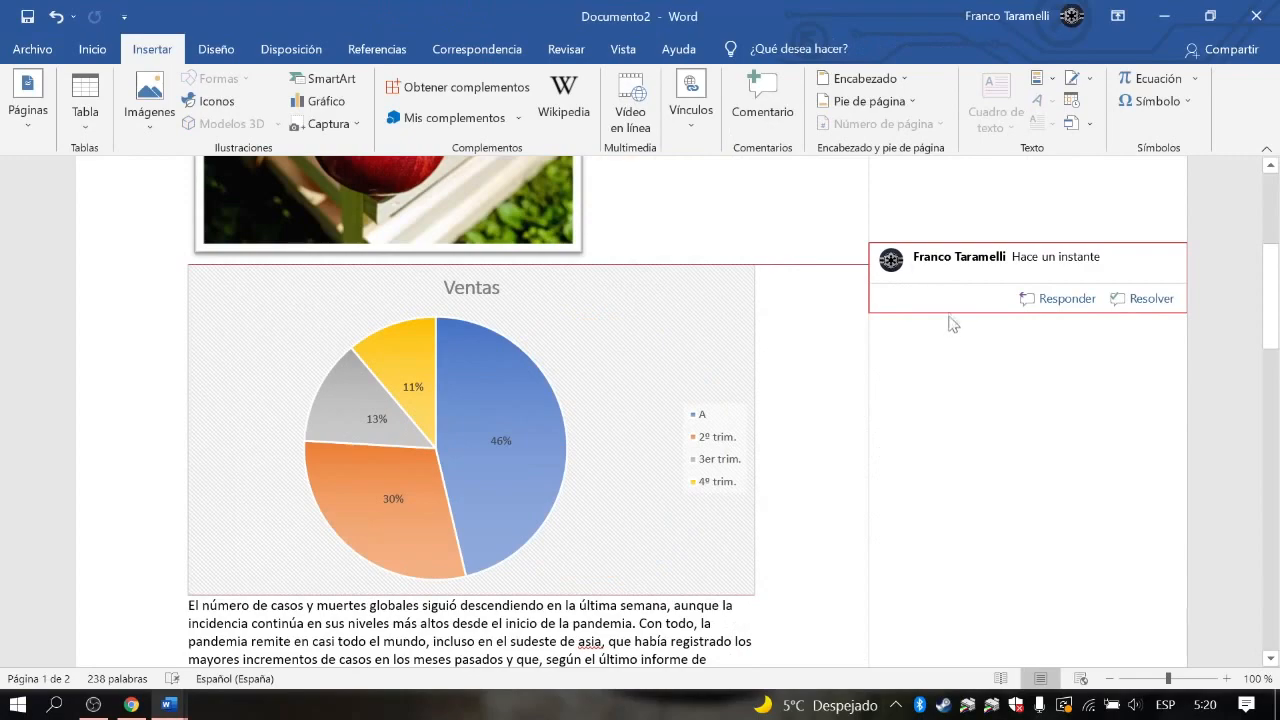
{"action": "scroll", "coordinate": [537, 286], "scroll_direction": "up", "scroll_amount": 6}
{"action": "scroll", "coordinate": [551, 325], "scroll_direction": "down", "scroll_amount": 4}
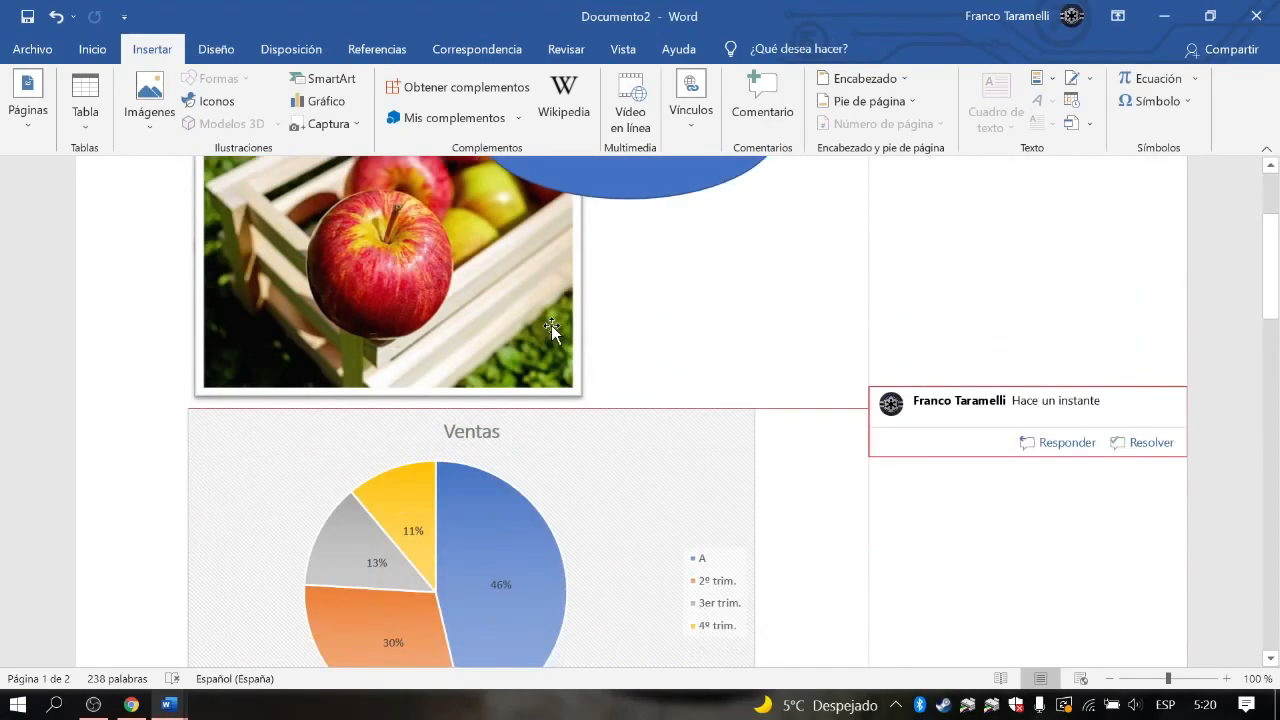
{"action": "scroll", "coordinate": [551, 325], "scroll_direction": "down", "scroll_amount": 3}
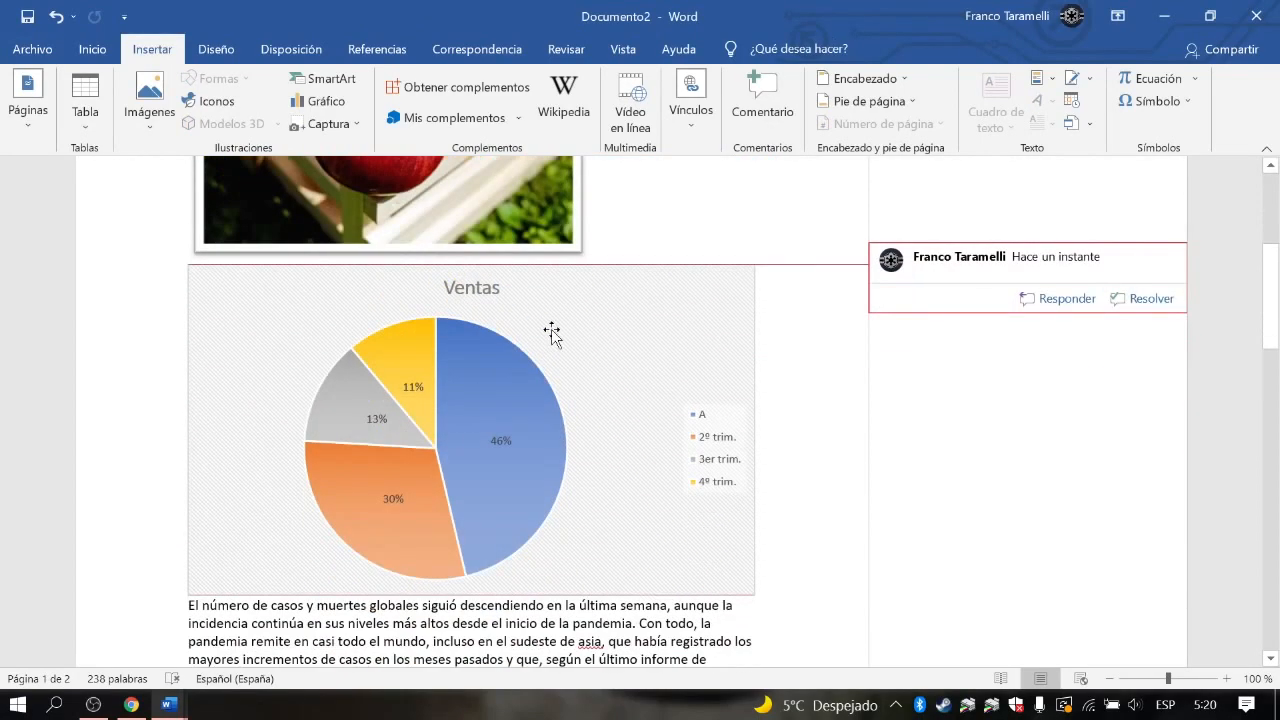
Attach an empty comment to the passage from "la pandemia. Con todo" to "informe de" in the paragraph below the Ventas chart.
{"action": "scroll", "coordinate": [470, 410], "scroll_direction": "down", "scroll_amount": 2}
{"action": "left_click_drag", "start_coordinate": [558, 527], "coordinate": [708, 563]}
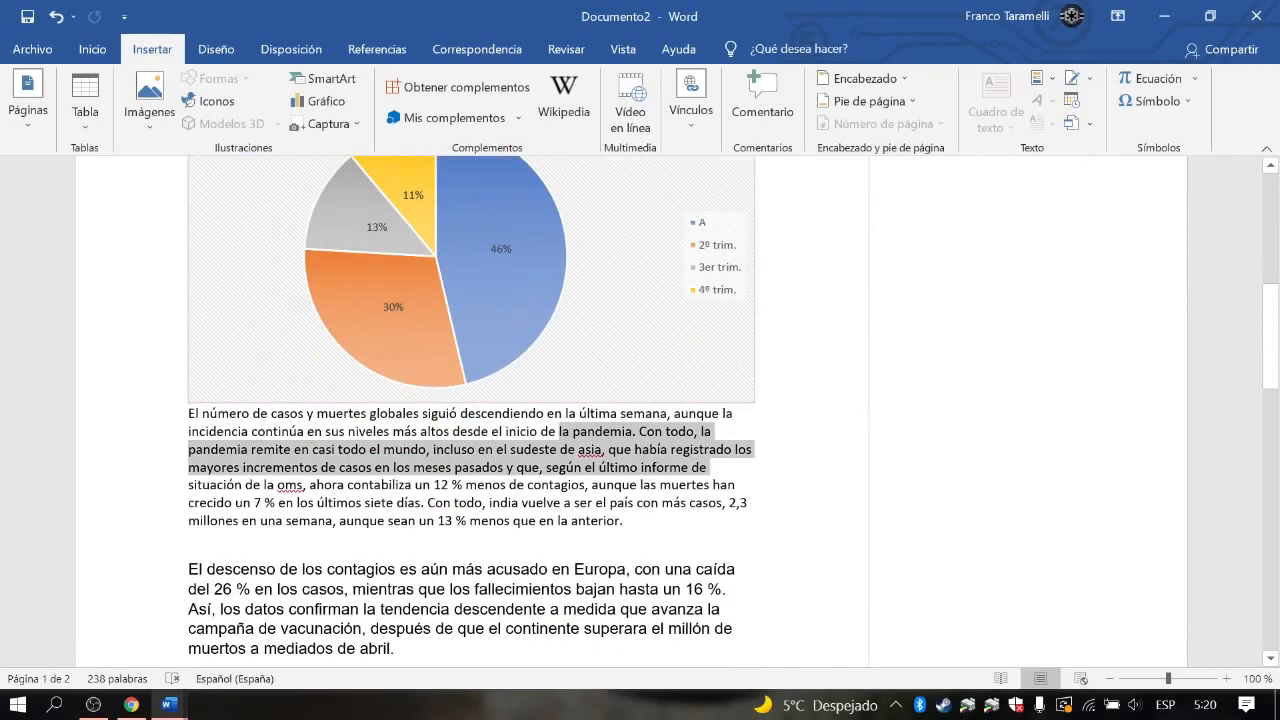
{"action": "left_click", "coordinate": [762, 100]}
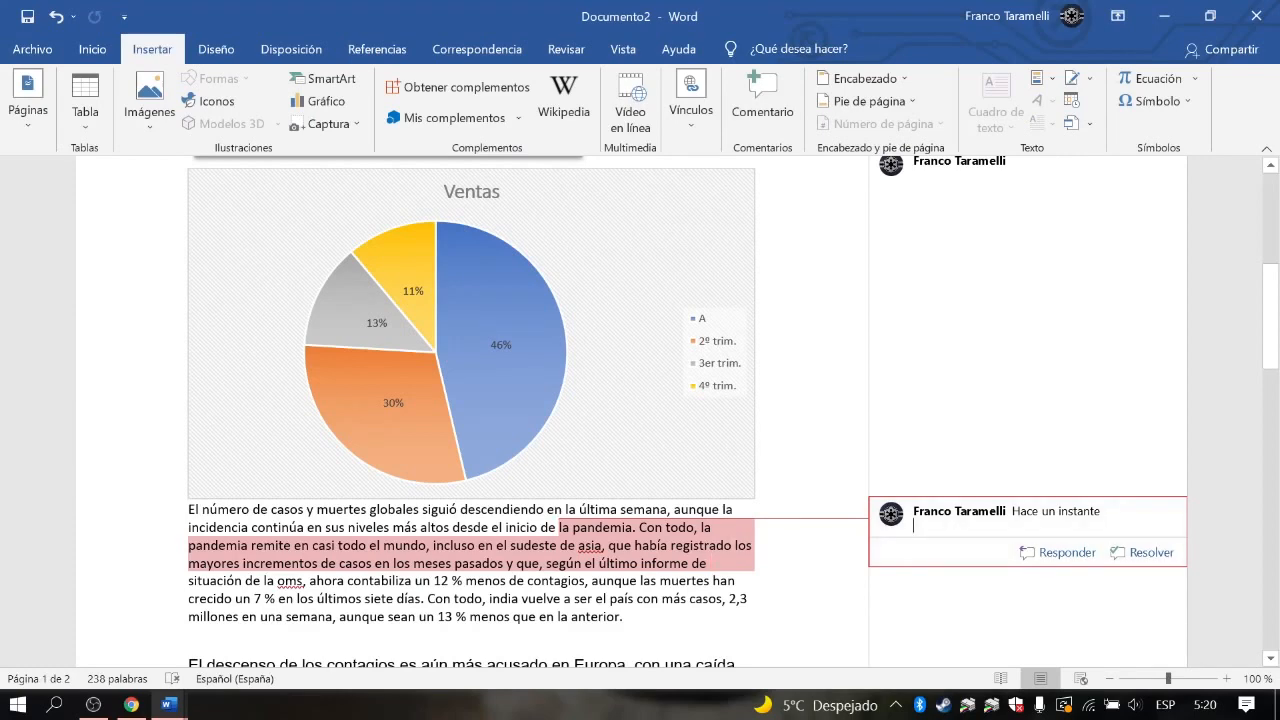
Insert a blank-style (En blanco) header containing 512 and close header editing.
{"action": "scroll", "coordinate": [1031, 360], "scroll_direction": "up", "scroll_amount": 9}
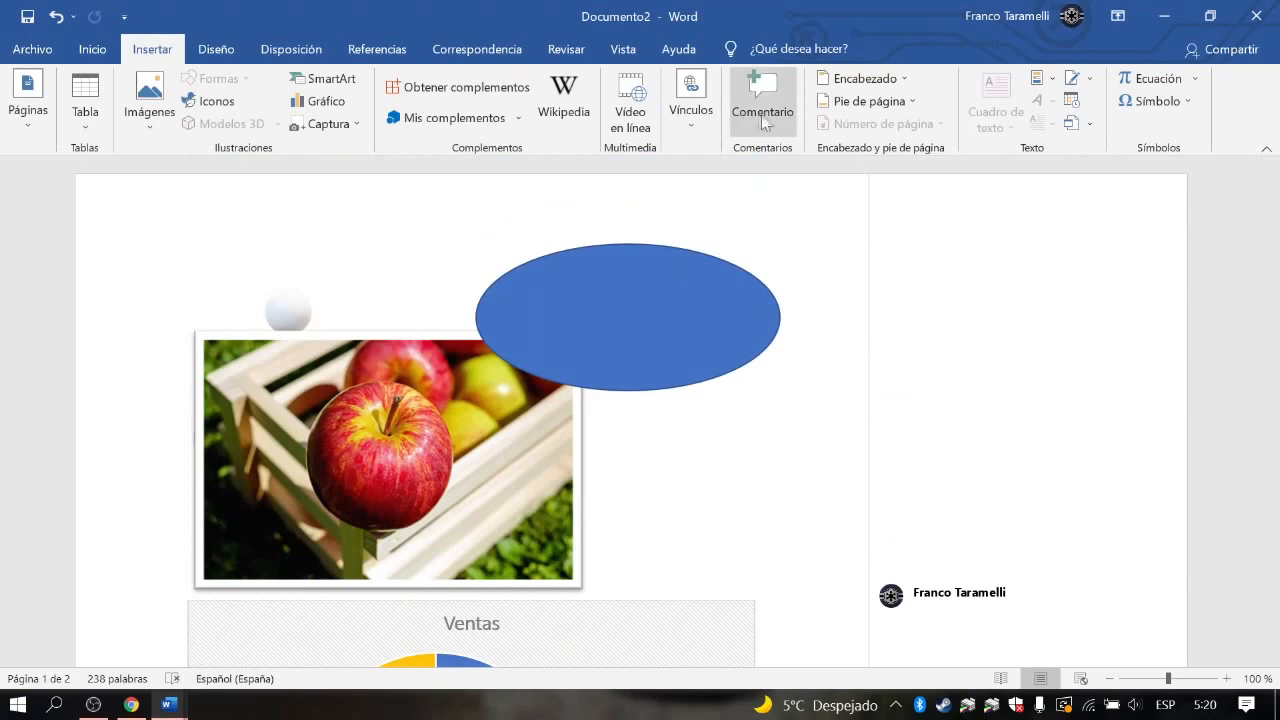
{"action": "left_click", "coordinate": [846, 79]}
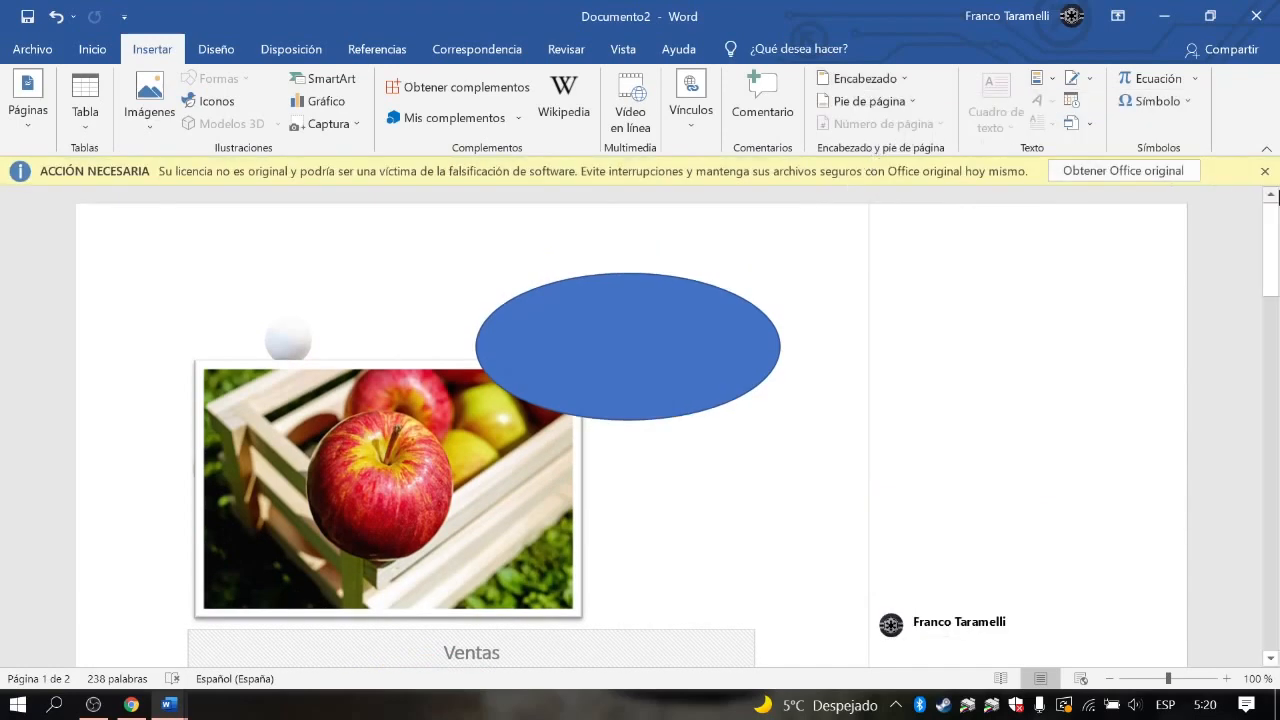
{"action": "left_click", "coordinate": [1264, 171]}
{"action": "left_click", "coordinate": [862, 80]}
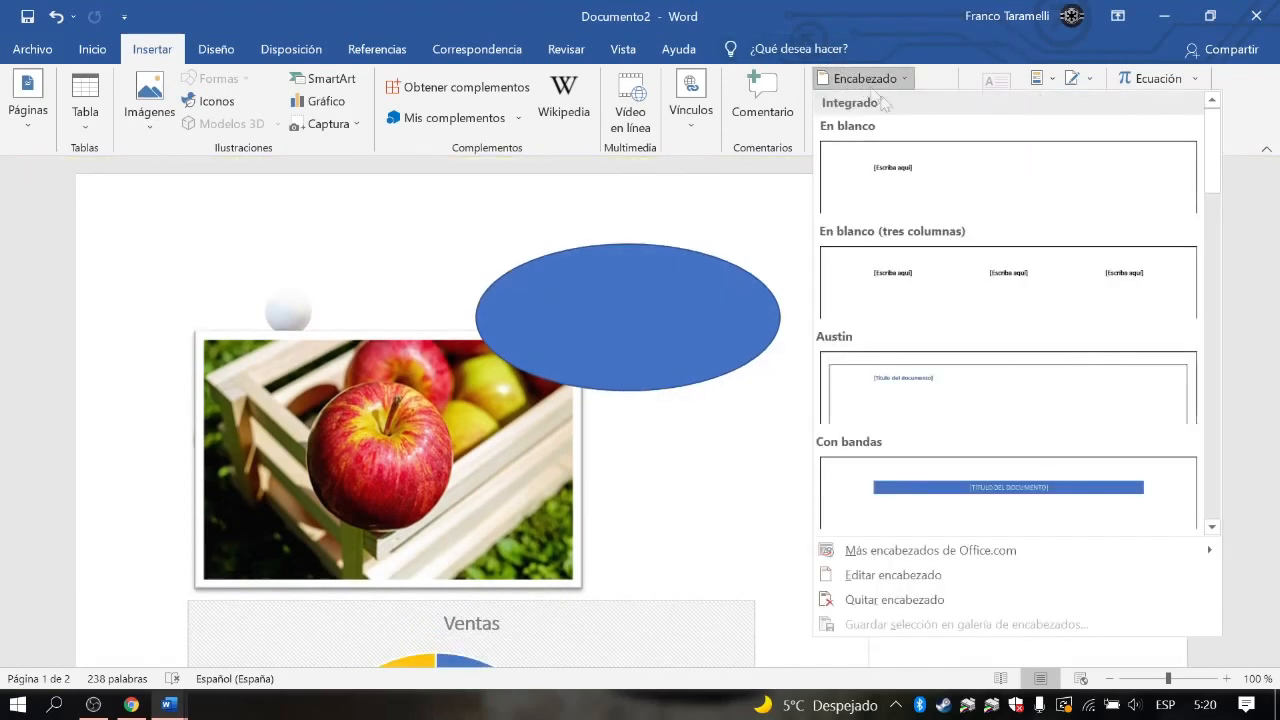
{"action": "left_click", "coordinate": [895, 163]}
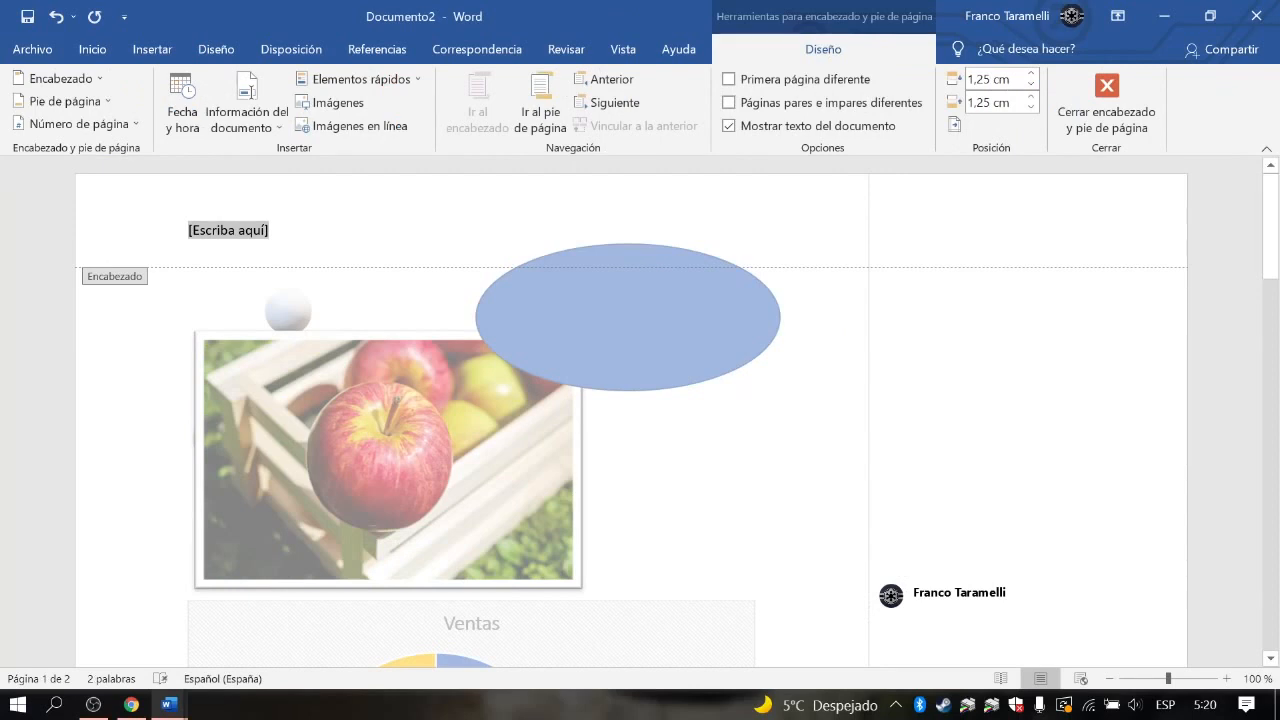
{"action": "type", "text": "512"}
{"action": "key", "text": "Return"}
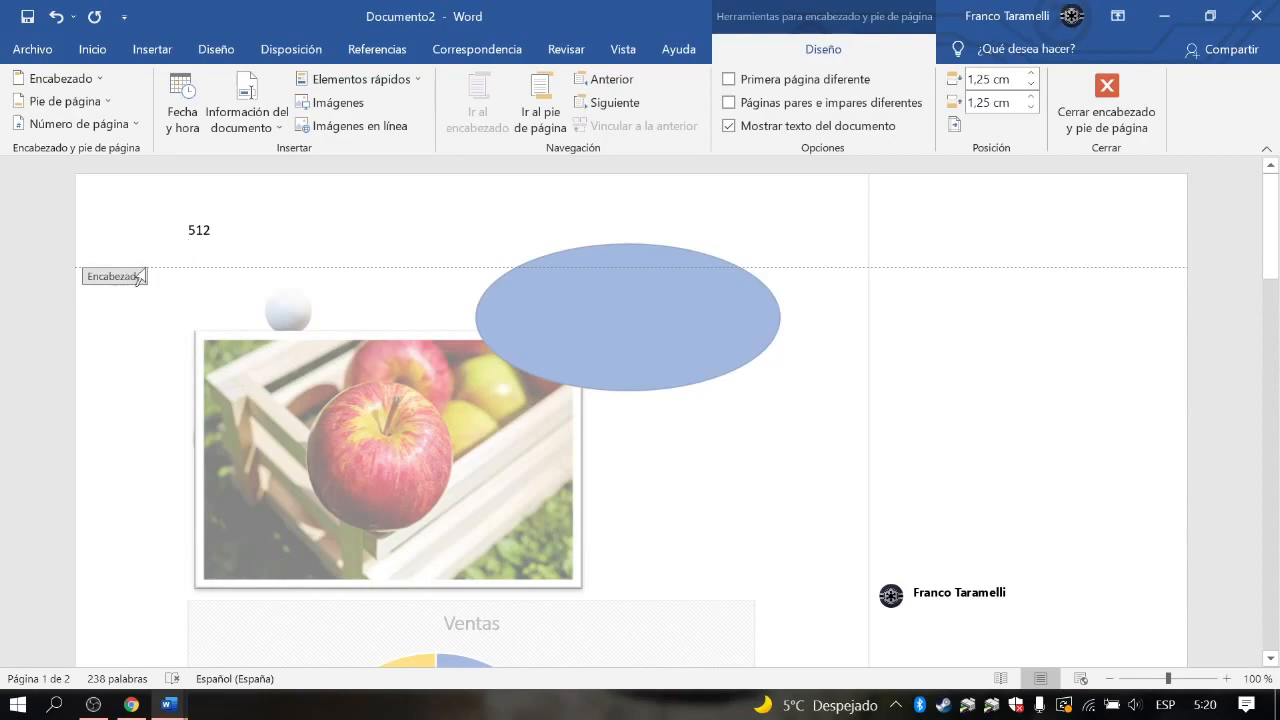
{"action": "left_click", "coordinate": [1110, 90]}
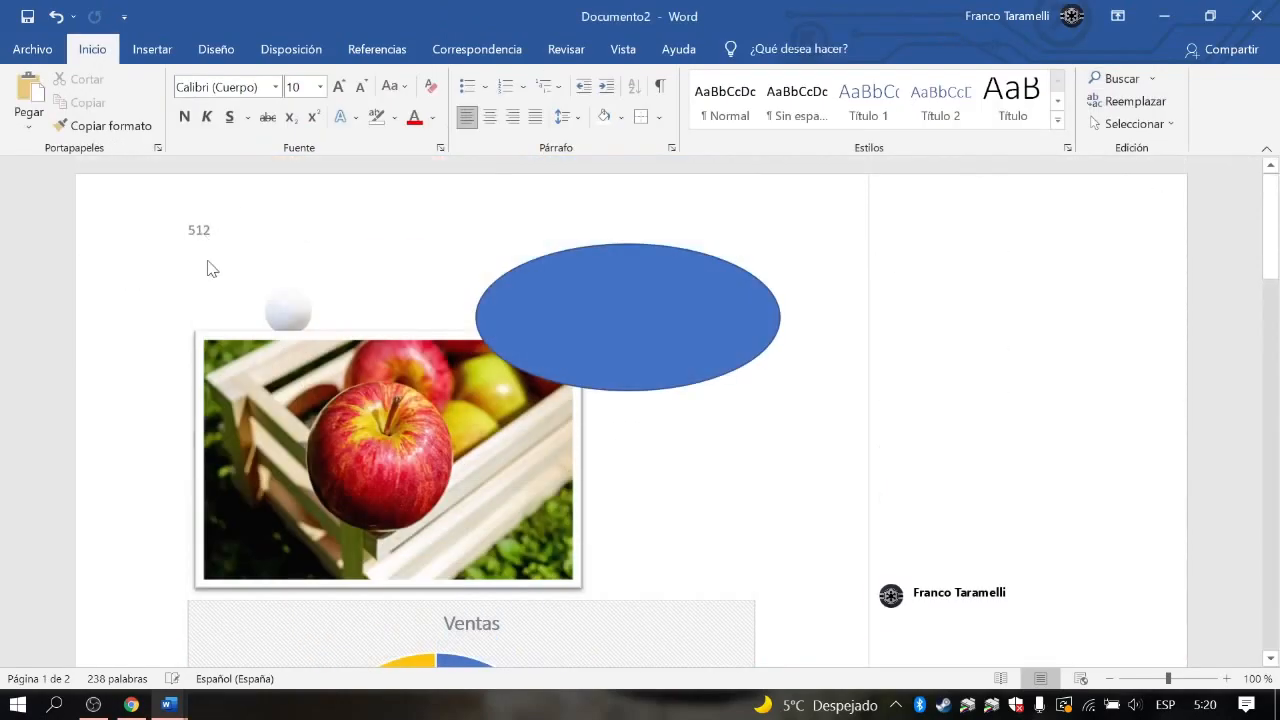
Insert the Austin built-in footer with page number and page border.
{"action": "scroll", "coordinate": [206, 269], "scroll_direction": "down", "scroll_amount": 15}
{"action": "scroll", "coordinate": [272, 357], "scroll_direction": "down", "scroll_amount": 8}
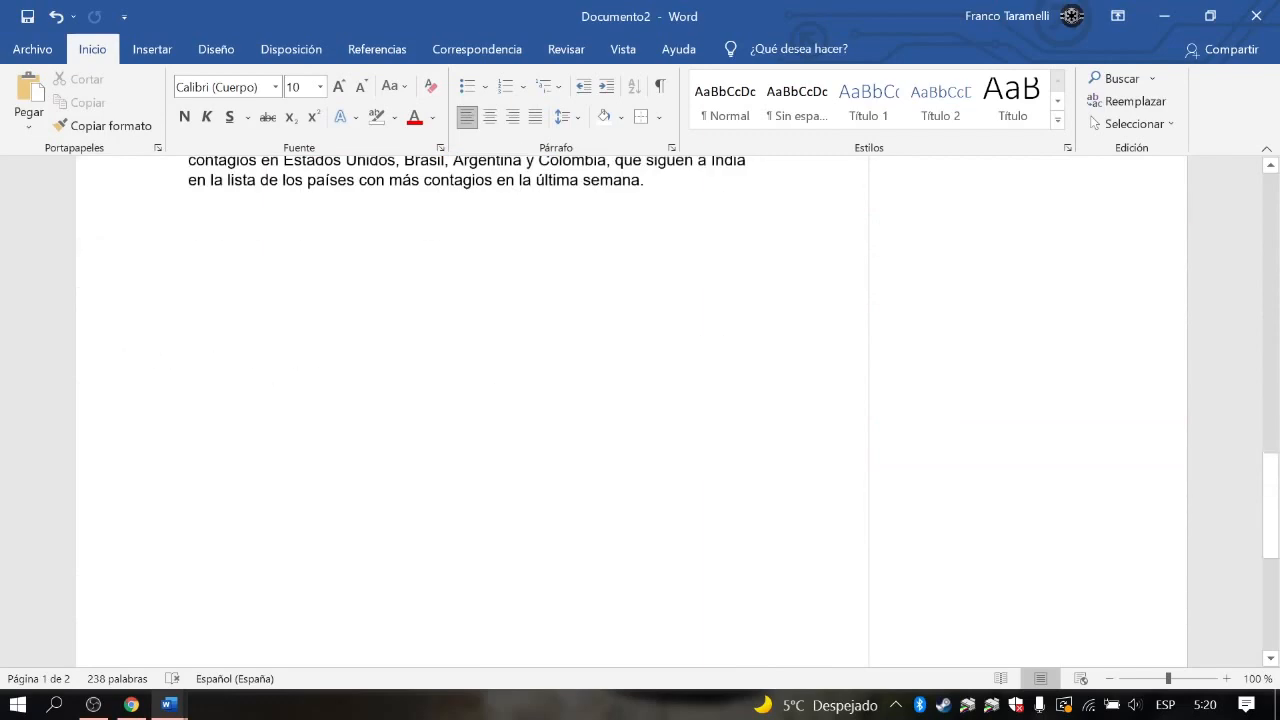
{"action": "scroll", "coordinate": [260, 430], "scroll_direction": "up", "scroll_amount": 9}
{"action": "scroll", "coordinate": [260, 430], "scroll_direction": "up", "scroll_amount": 15}
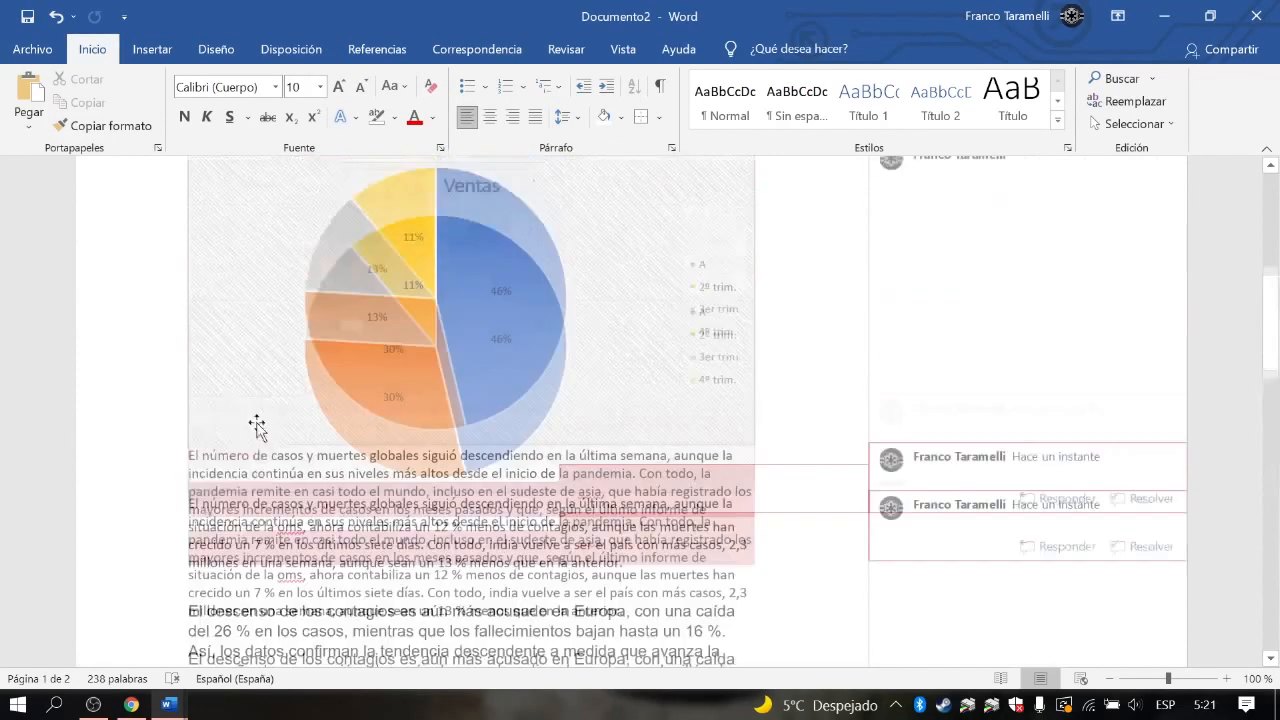
{"action": "left_click", "coordinate": [389, 250]}
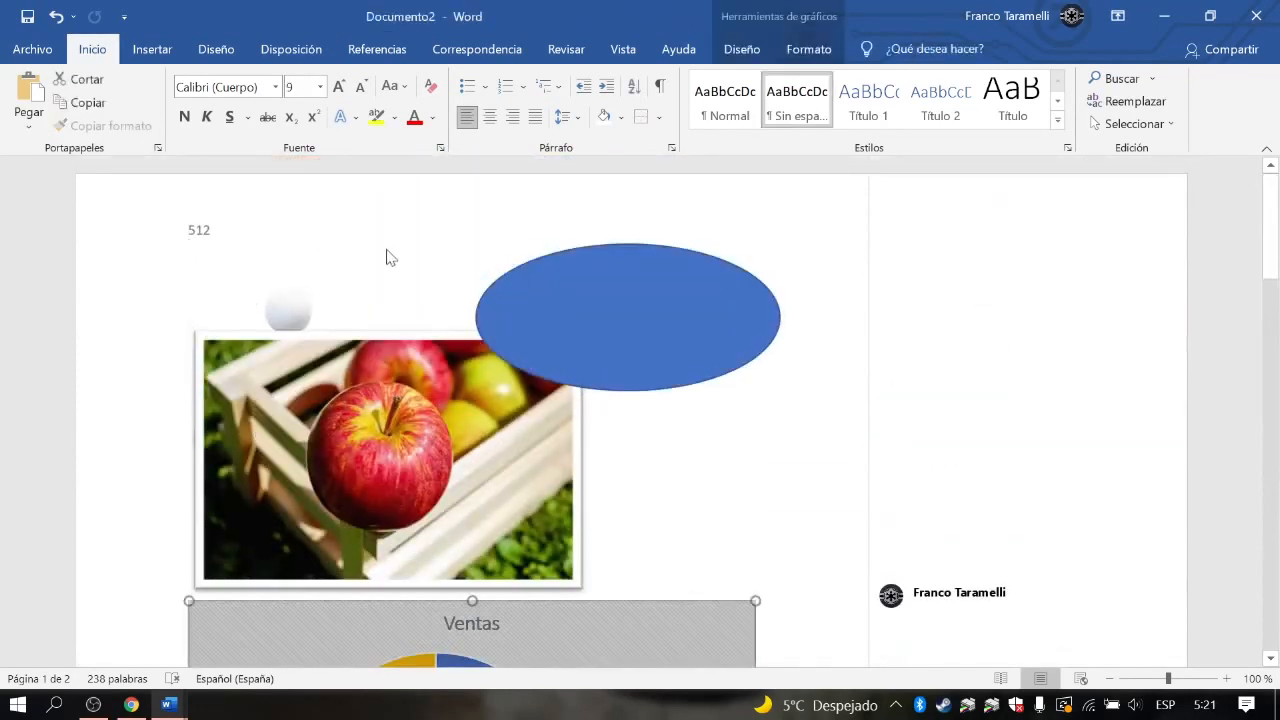
{"action": "scroll", "coordinate": [275, 273], "scroll_direction": "down", "scroll_amount": 9}
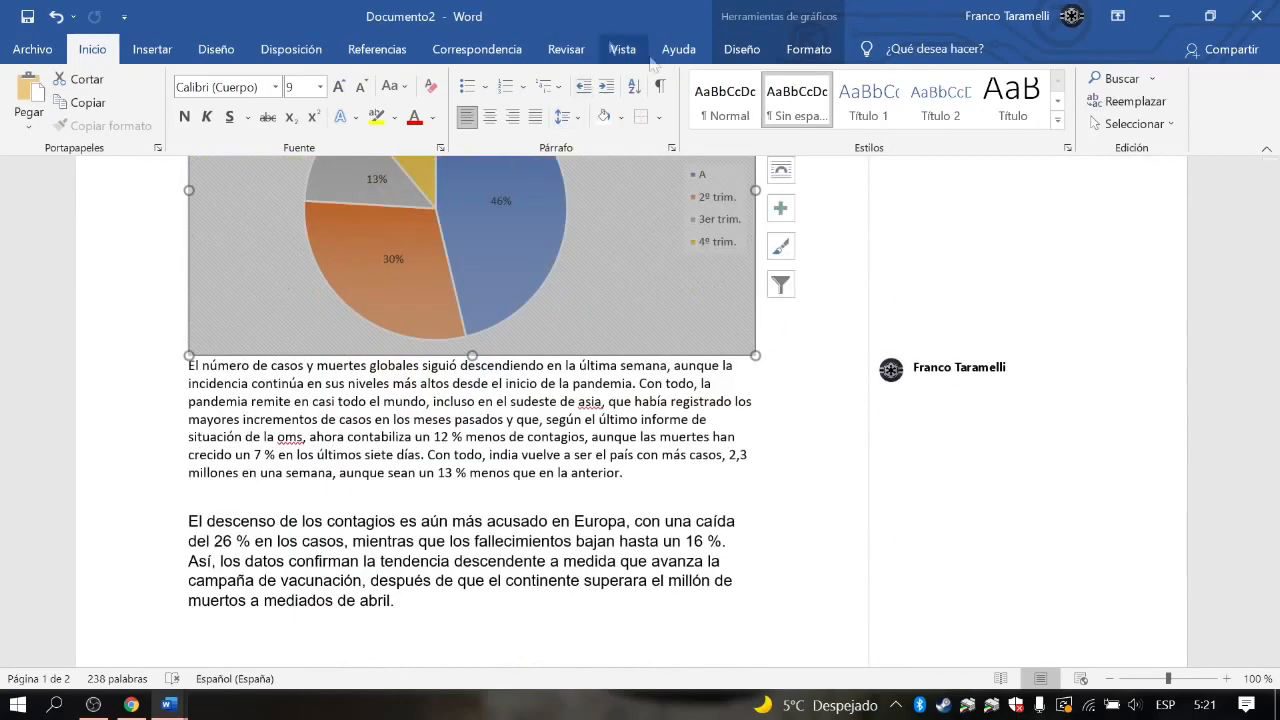
{"action": "left_click", "coordinate": [153, 50]}
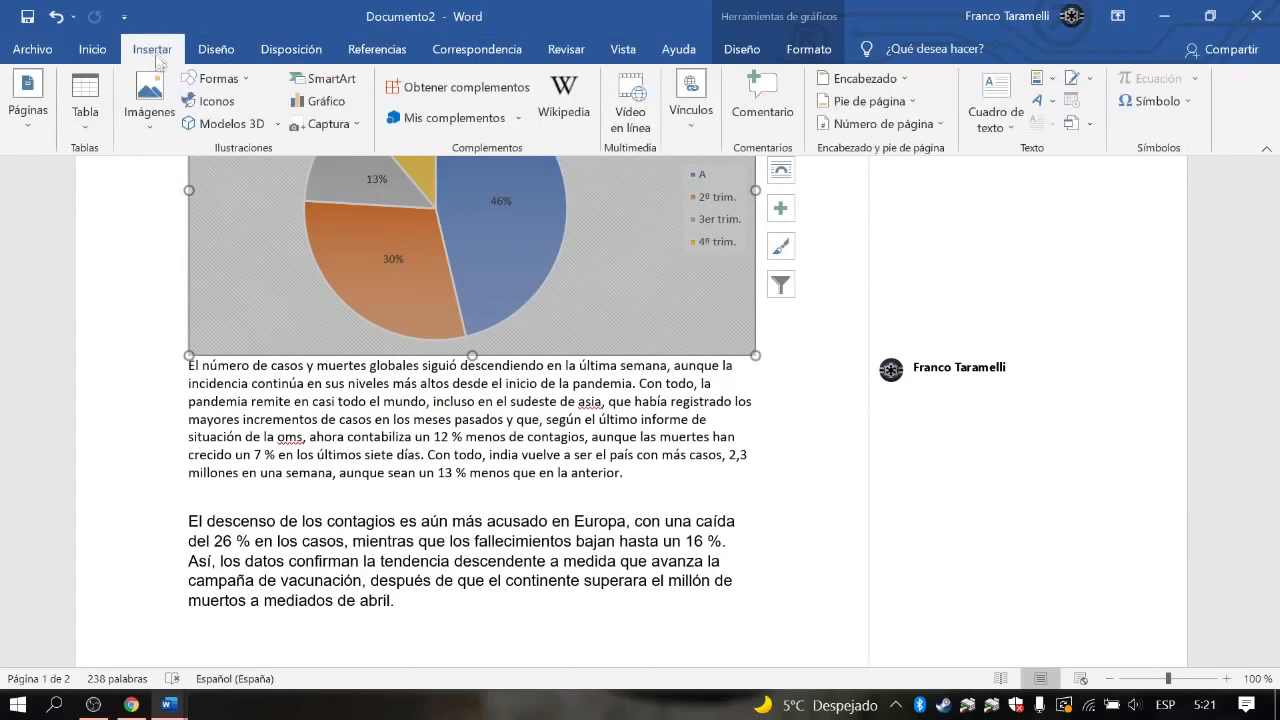
{"action": "left_click", "coordinate": [877, 103]}
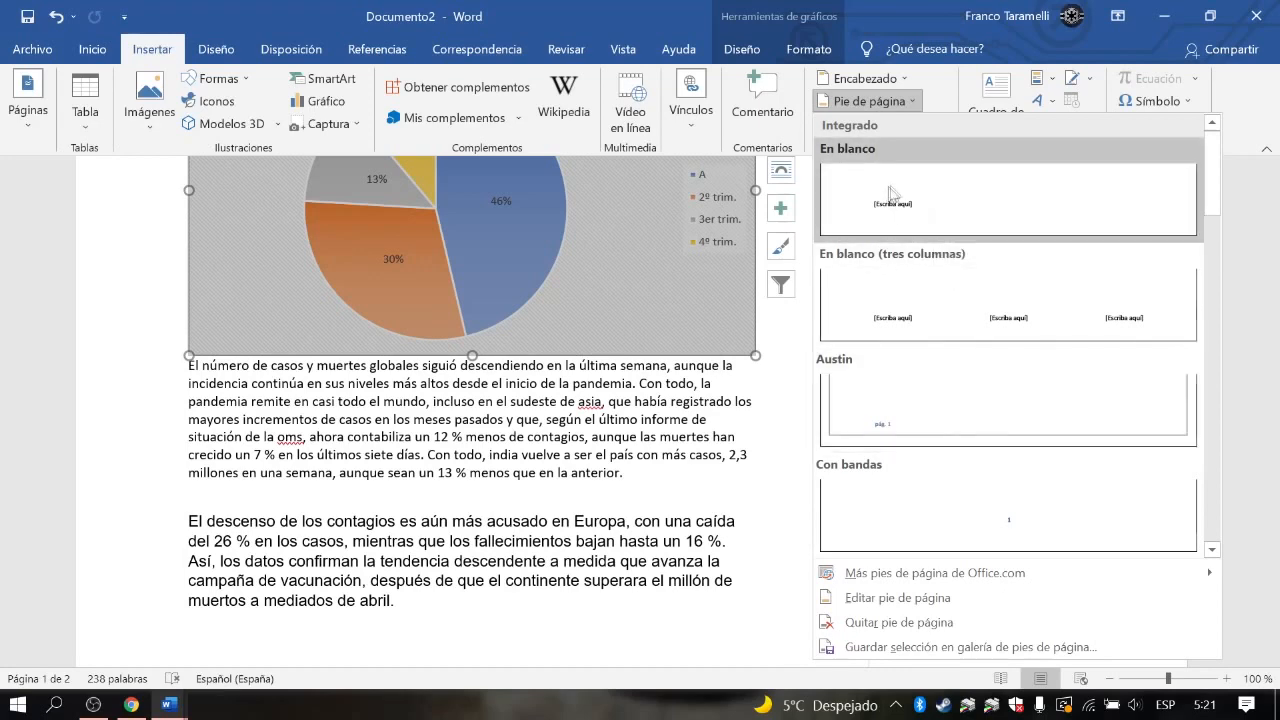
{"action": "left_click", "coordinate": [950, 405]}
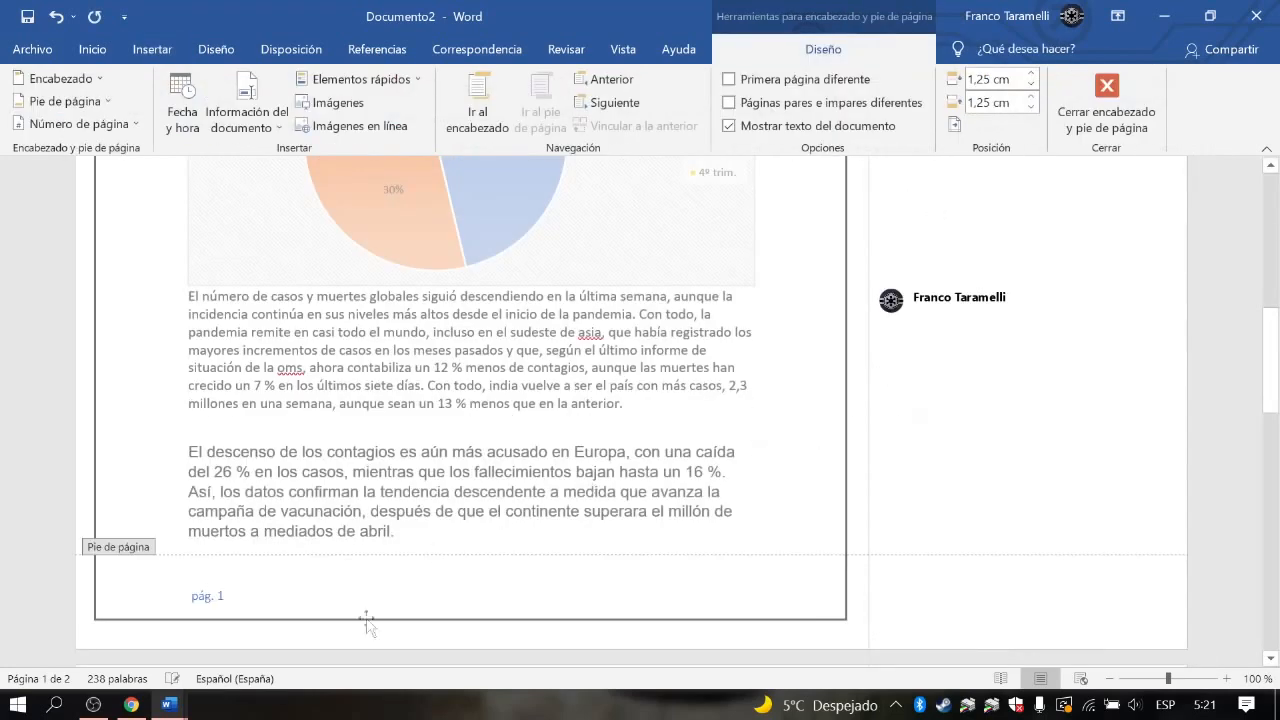
Enable a different first page for the header and footer, and check both pages.
{"action": "scroll", "coordinate": [394, 575], "scroll_direction": "down", "scroll_amount": 10}
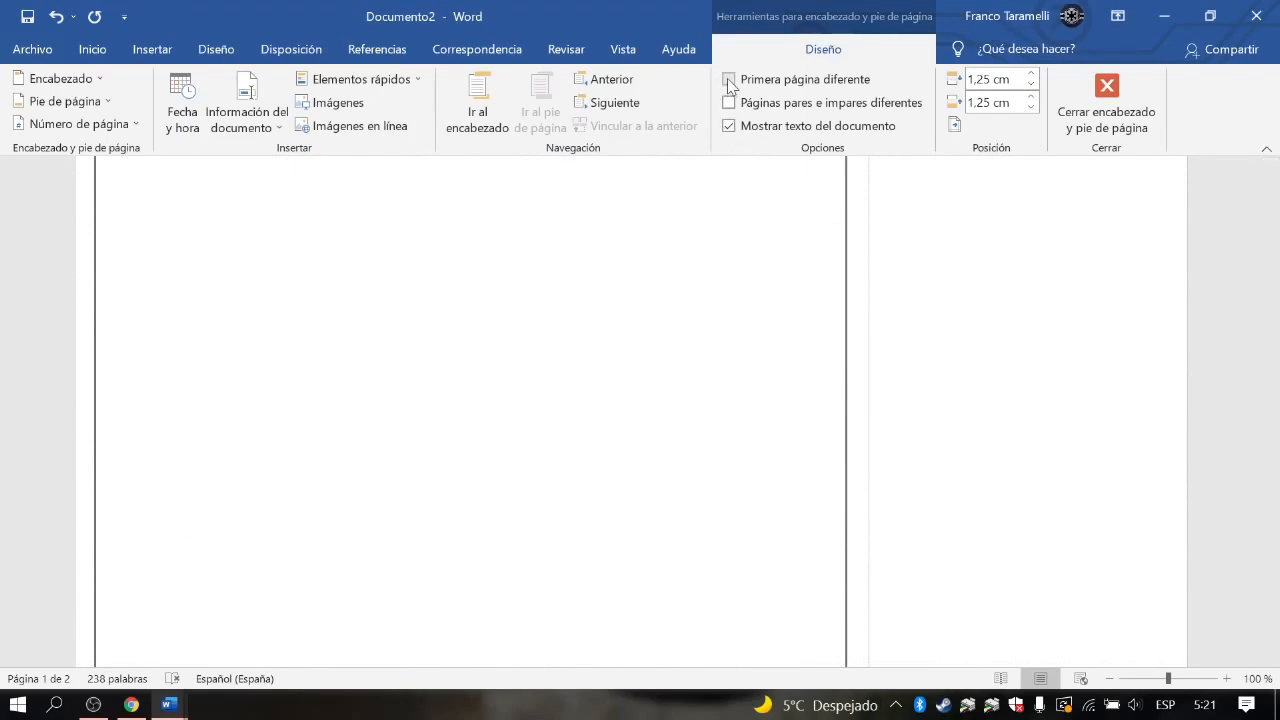
{"action": "left_click", "coordinate": [727, 78]}
{"action": "scroll", "coordinate": [721, 398], "scroll_direction": "down", "scroll_amount": 11}
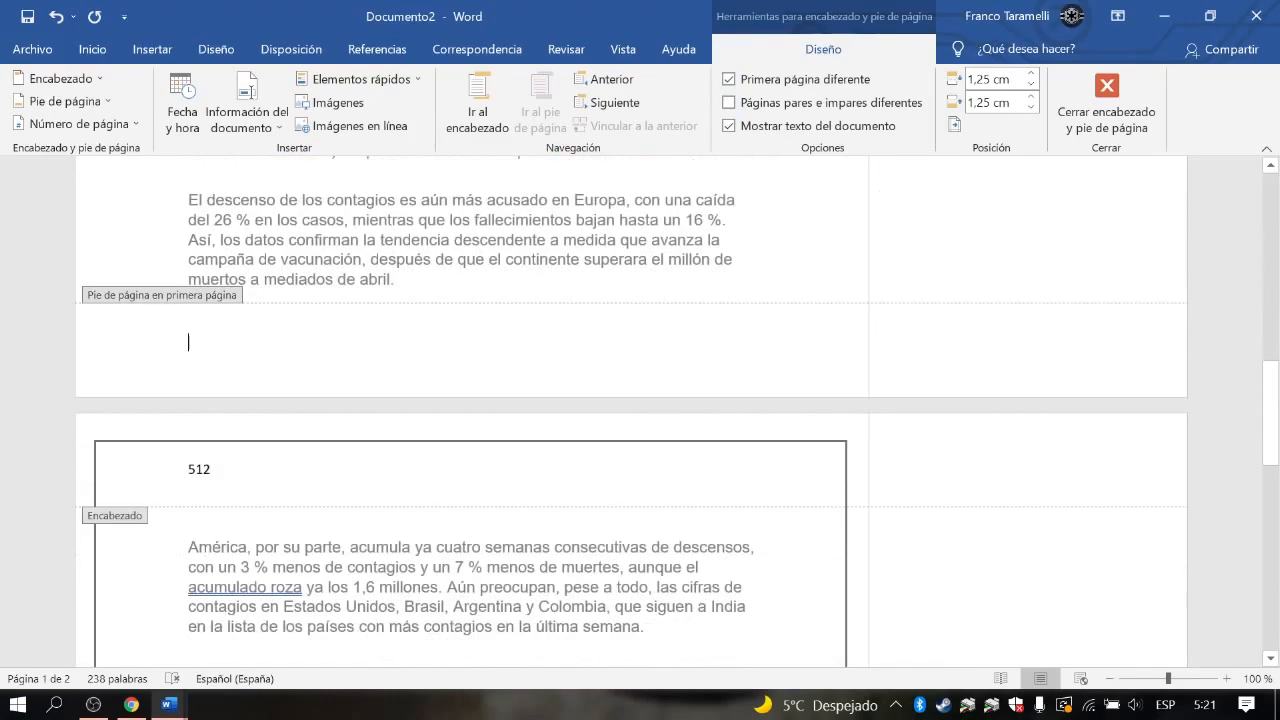
{"action": "scroll", "coordinate": [724, 437], "scroll_direction": "up", "scroll_amount": 10}
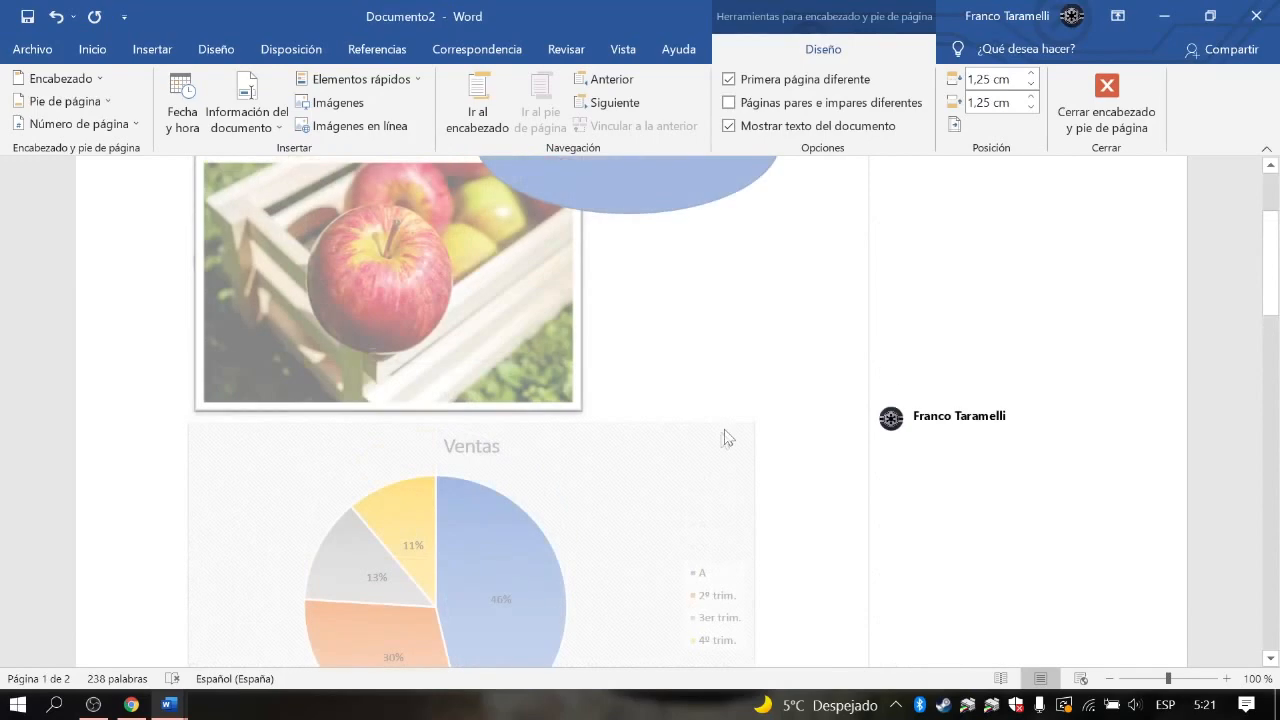
{"action": "scroll", "coordinate": [727, 437], "scroll_direction": "down", "scroll_amount": 10}
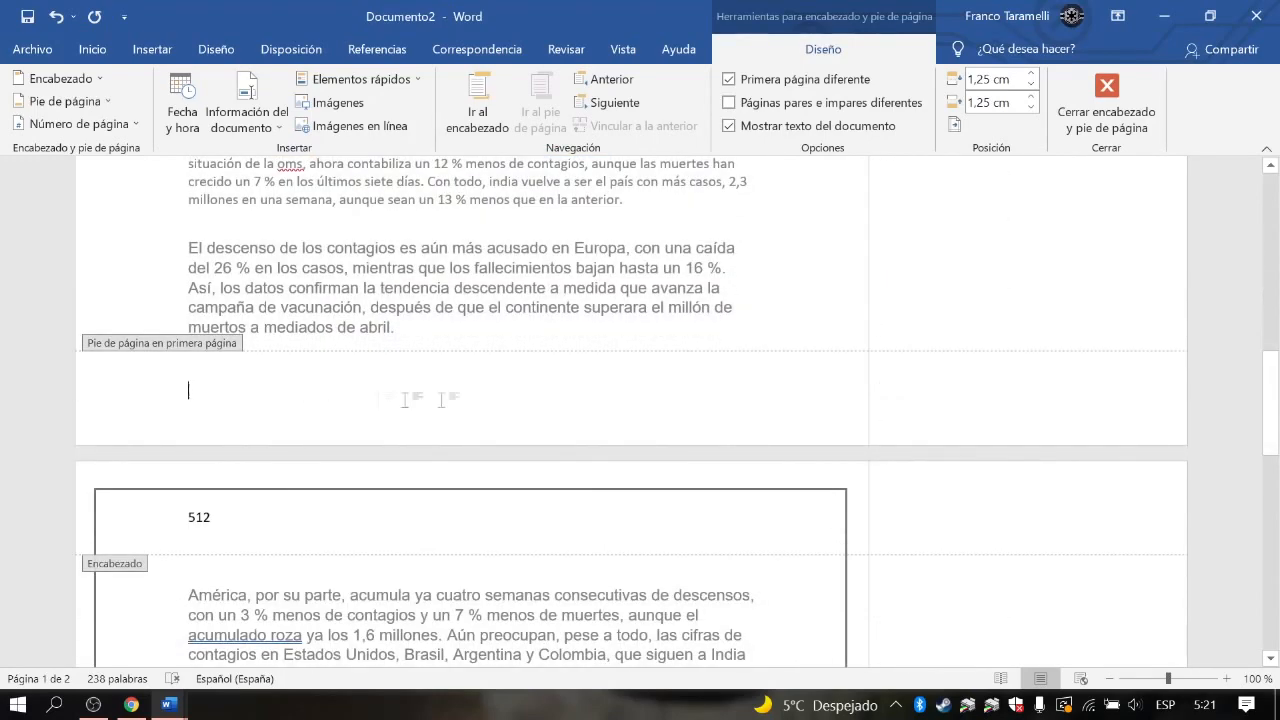
{"action": "scroll", "coordinate": [591, 423], "scroll_direction": "down", "scroll_amount": 10}
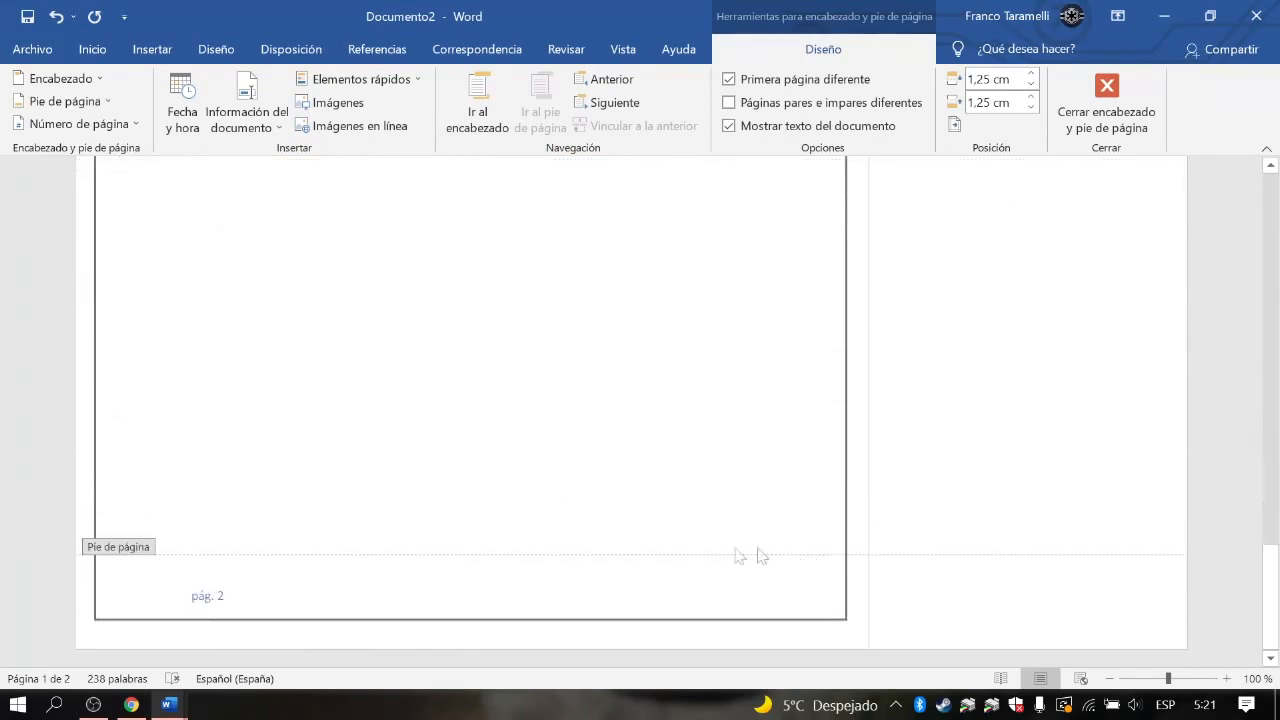
{"action": "scroll", "coordinate": [233, 584], "scroll_direction": "up", "scroll_amount": 10}
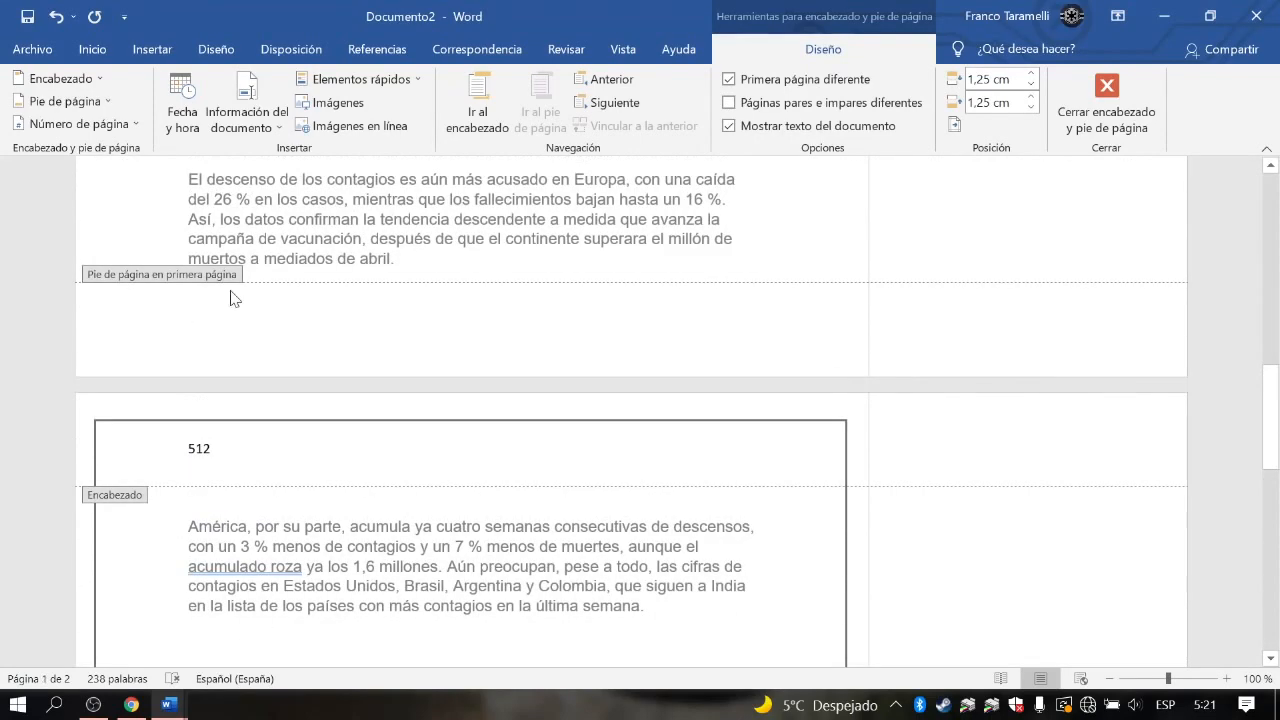
Enter 789 in the first-page footer, close footer editing and review the pages.
{"action": "left_click", "coordinate": [230, 298]}
{"action": "type", "text": "789"}
{"action": "left_click", "coordinate": [1104, 112]}
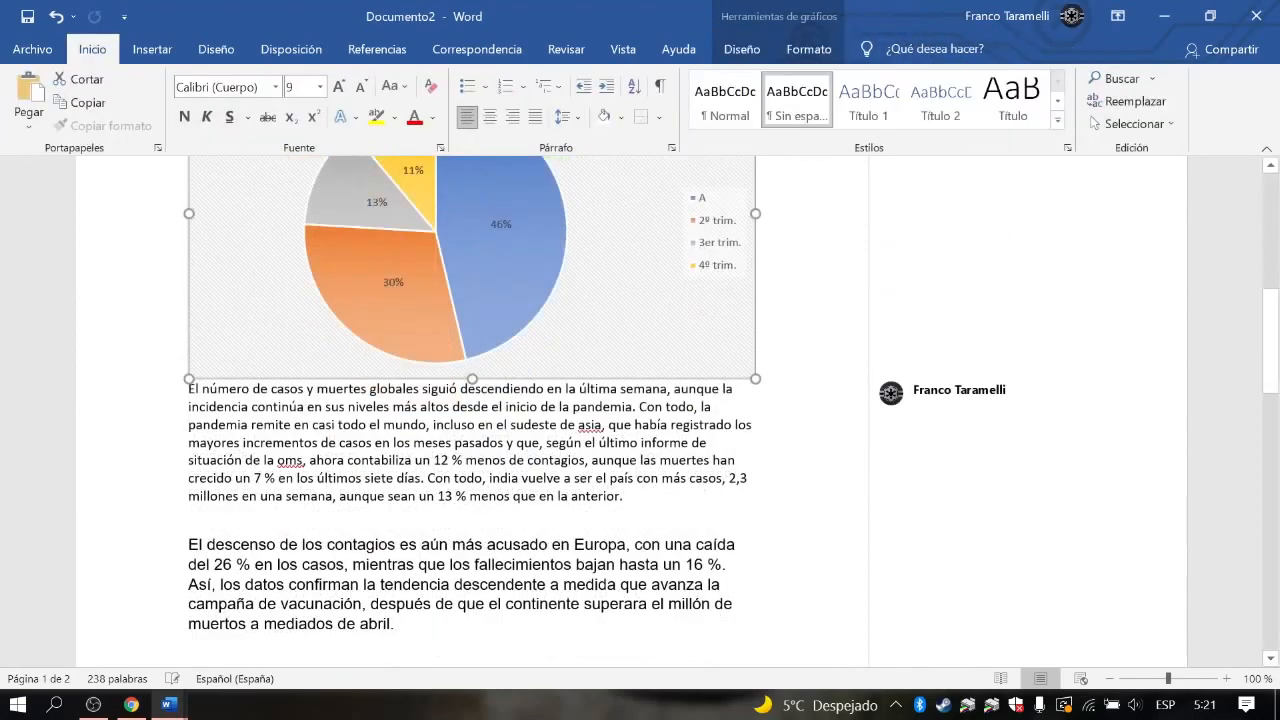
{"action": "scroll", "coordinate": [470, 410], "scroll_direction": "down", "scroll_amount": 5}
{"action": "scroll", "coordinate": [470, 410], "scroll_direction": "down", "scroll_amount": 5}
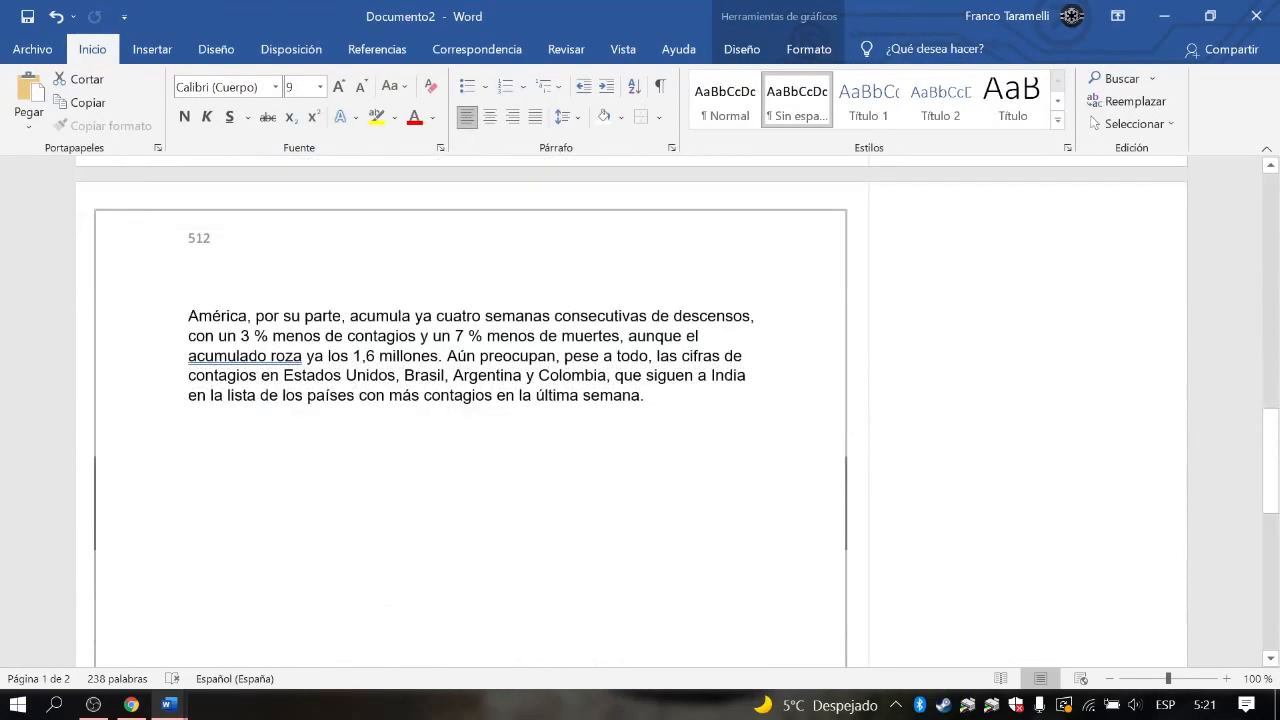
{"action": "scroll", "coordinate": [265, 610], "scroll_direction": "down", "scroll_amount": 10}
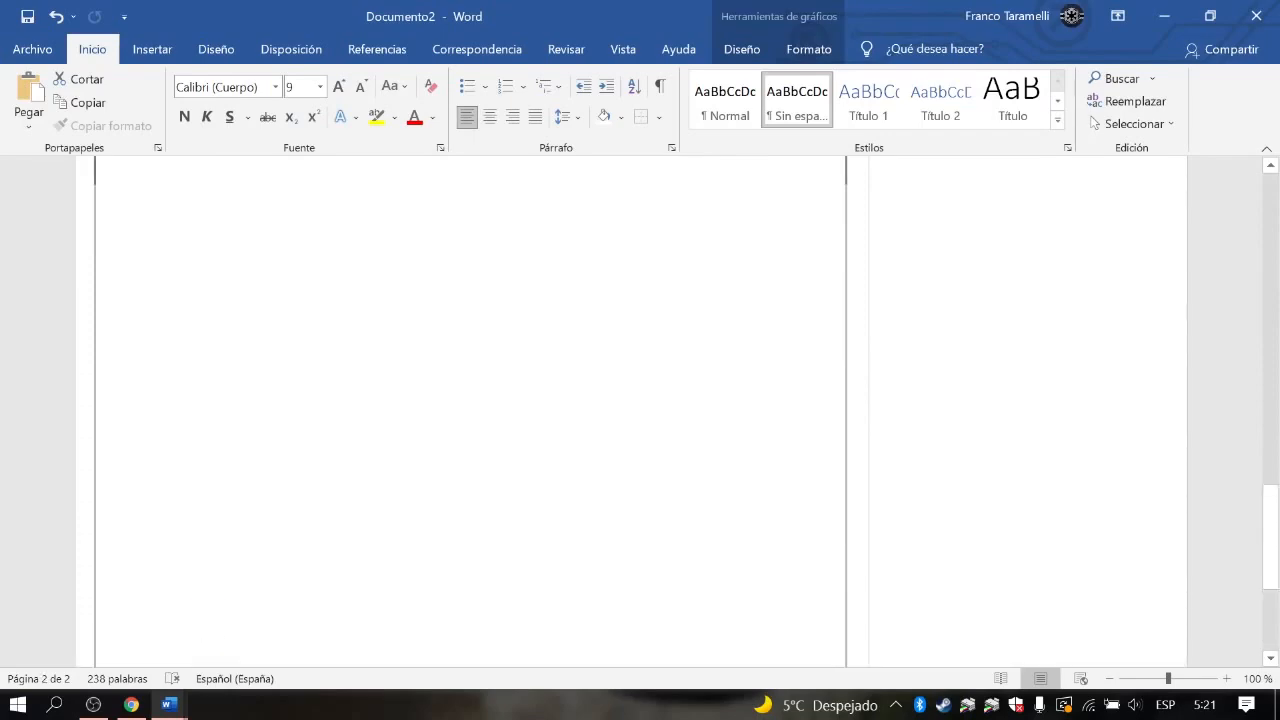
{"action": "scroll", "coordinate": [345, 585], "scroll_direction": "up", "scroll_amount": 20}
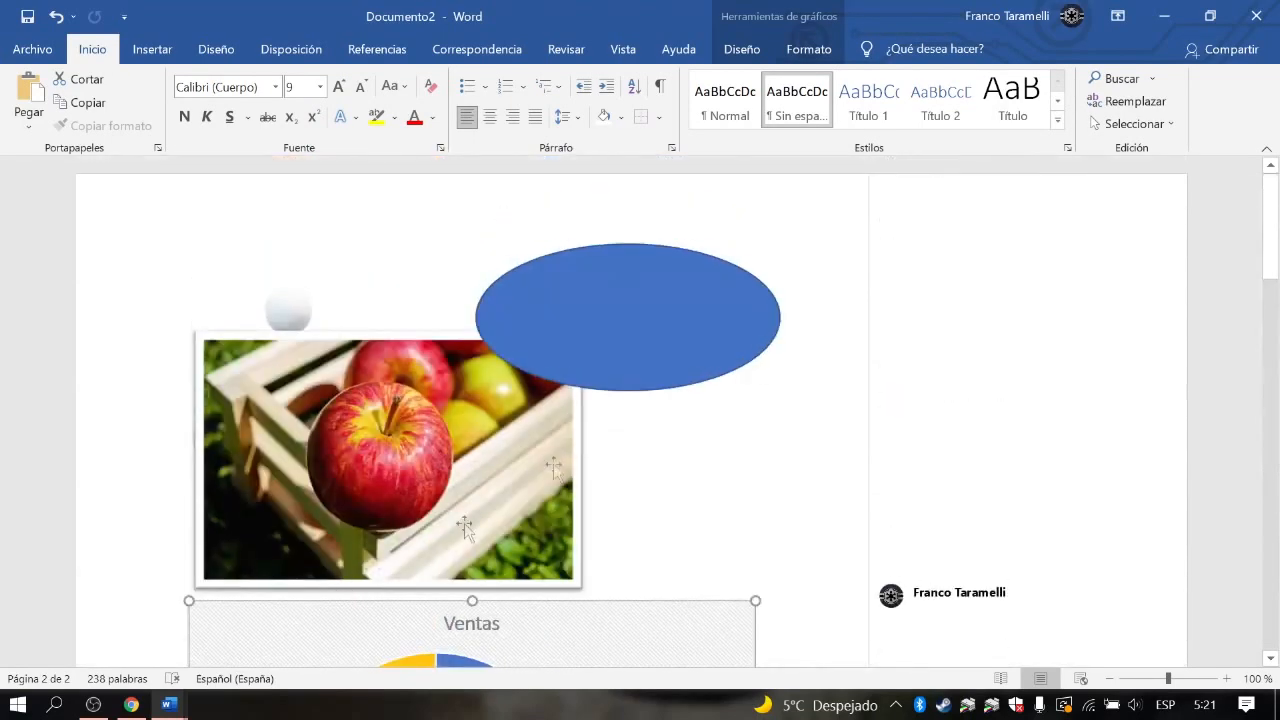
Insert a simple text box, shrink it to about 2.71 cm high by 3.93 cm wide and place it inside the blue ellipse.
{"action": "left_click", "coordinate": [158, 52]}
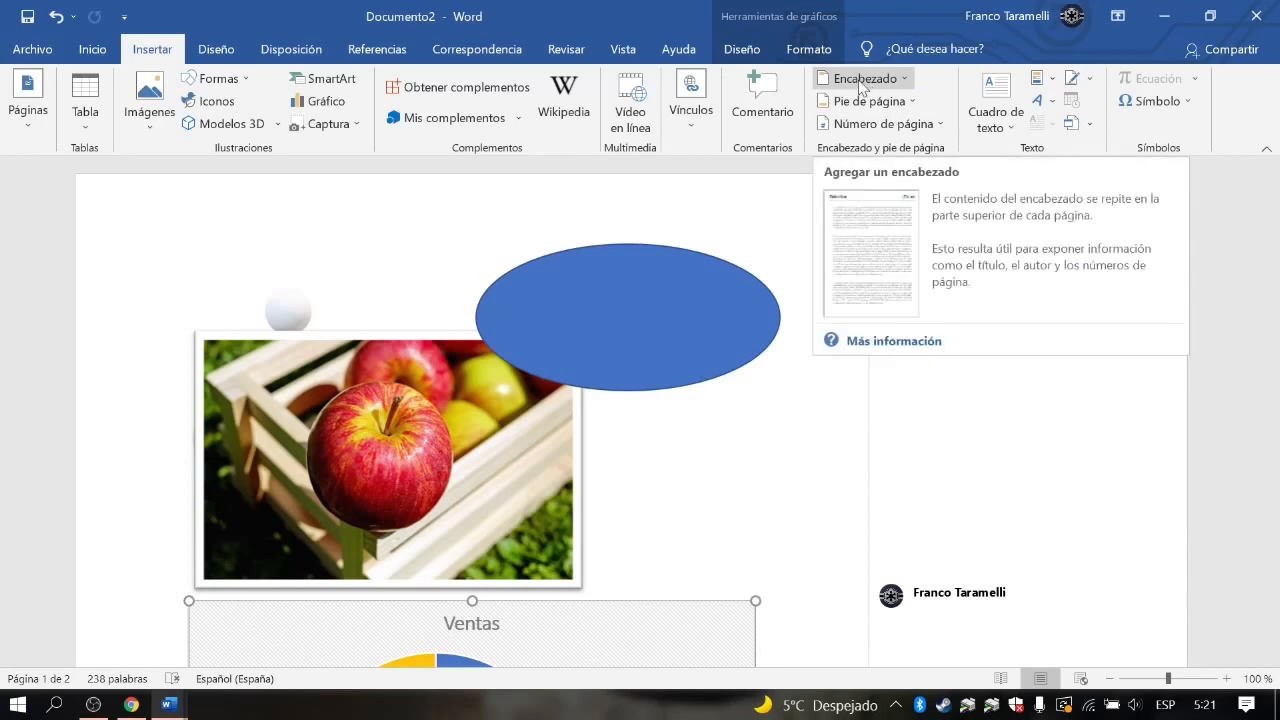
{"action": "left_click", "coordinate": [1000, 100]}
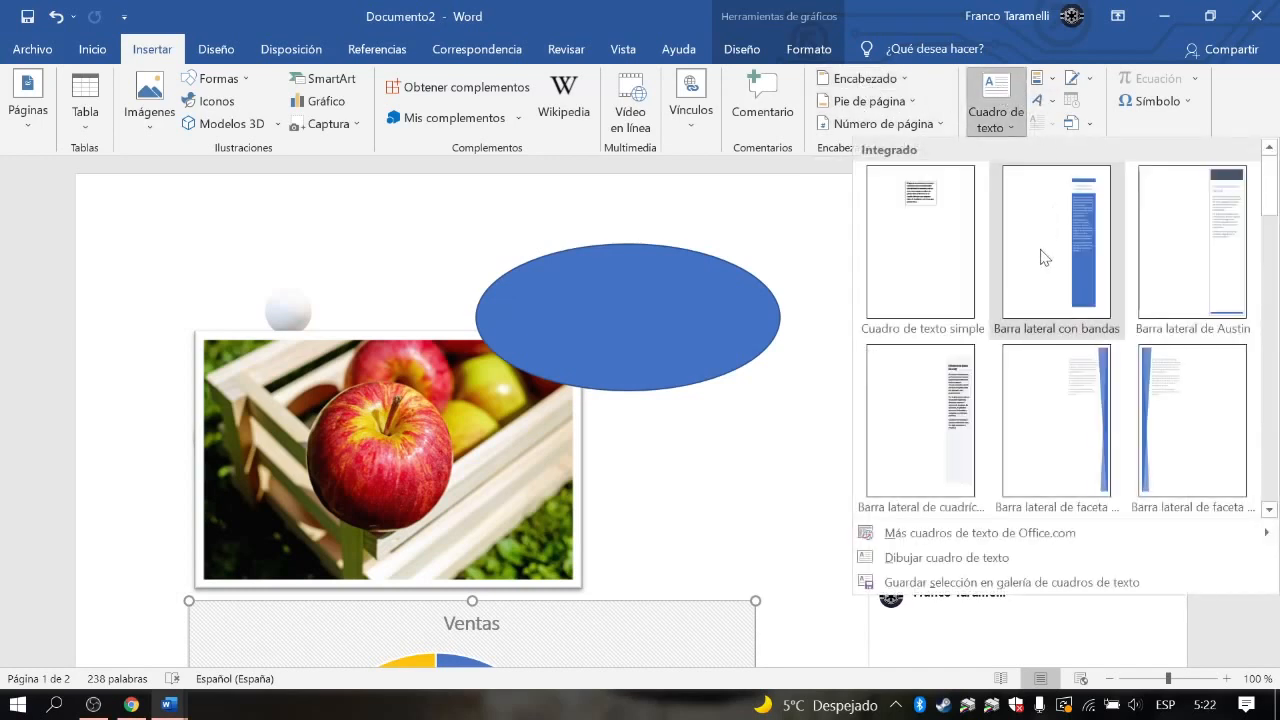
{"action": "left_click", "coordinate": [916, 195]}
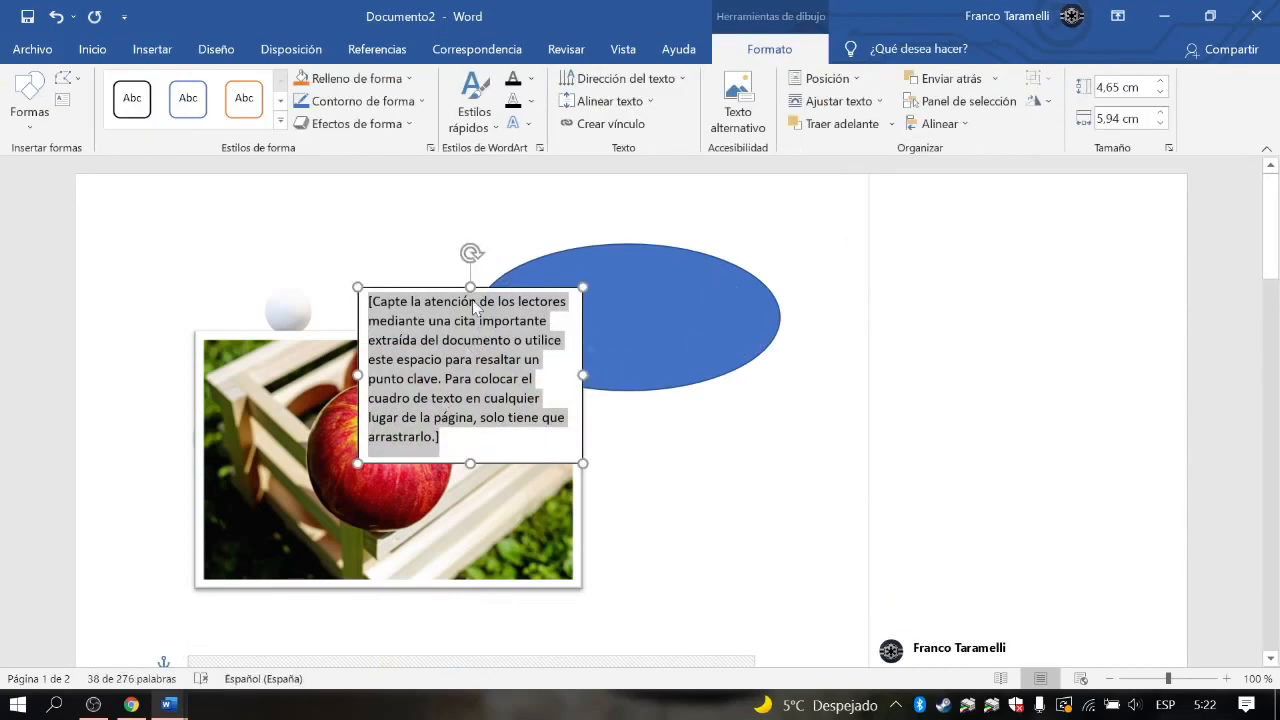
{"action": "left_click_drag", "start_coordinate": [557, 293], "coordinate": [831, 413]}
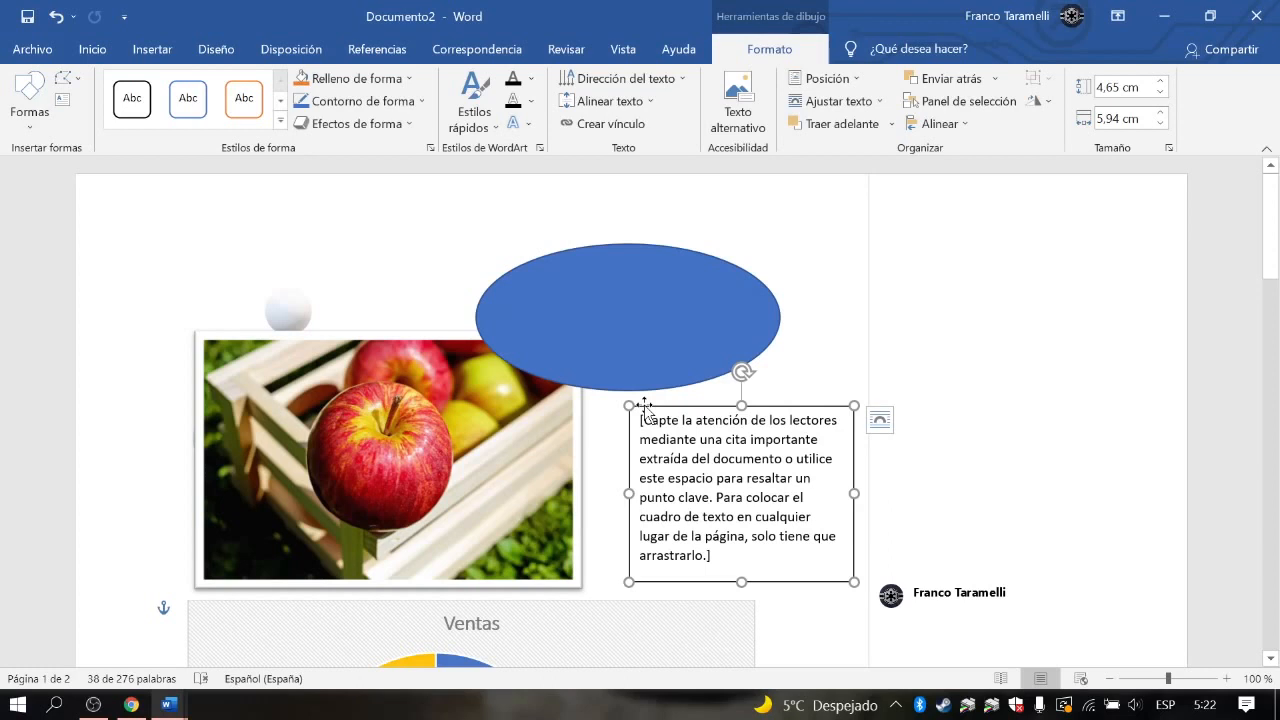
{"action": "left_click_drag", "start_coordinate": [629, 405], "coordinate": [603, 266]}
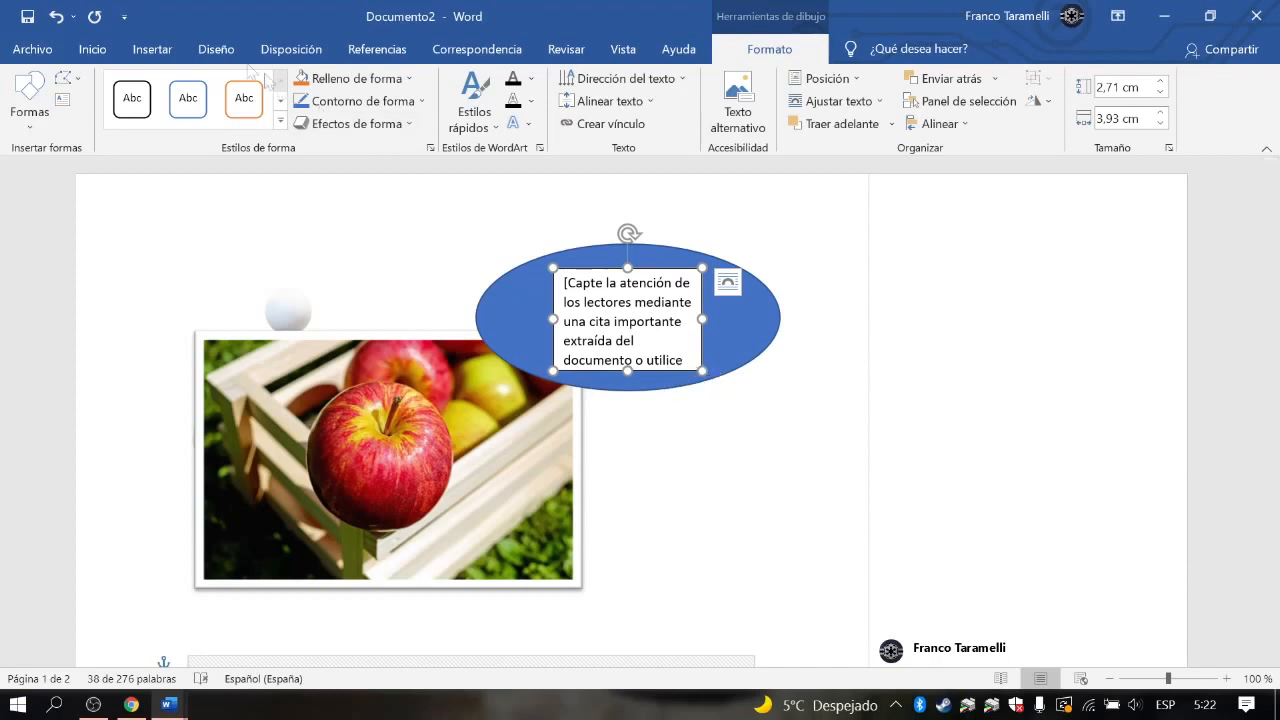
{"action": "left_click", "coordinate": [101, 49]}
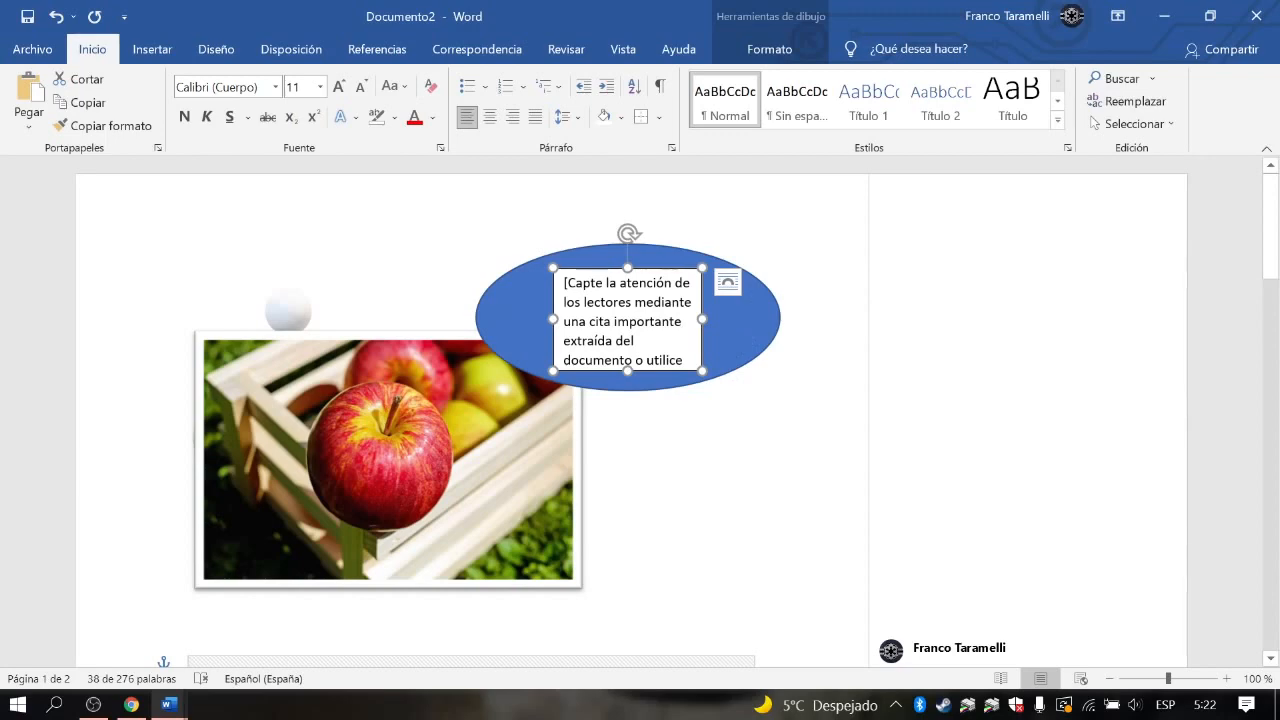
{"action": "scroll", "coordinate": [689, 517], "scroll_direction": "down", "scroll_amount": 4}
{"action": "scroll", "coordinate": [689, 517], "scroll_direction": "down", "scroll_amount": 3}
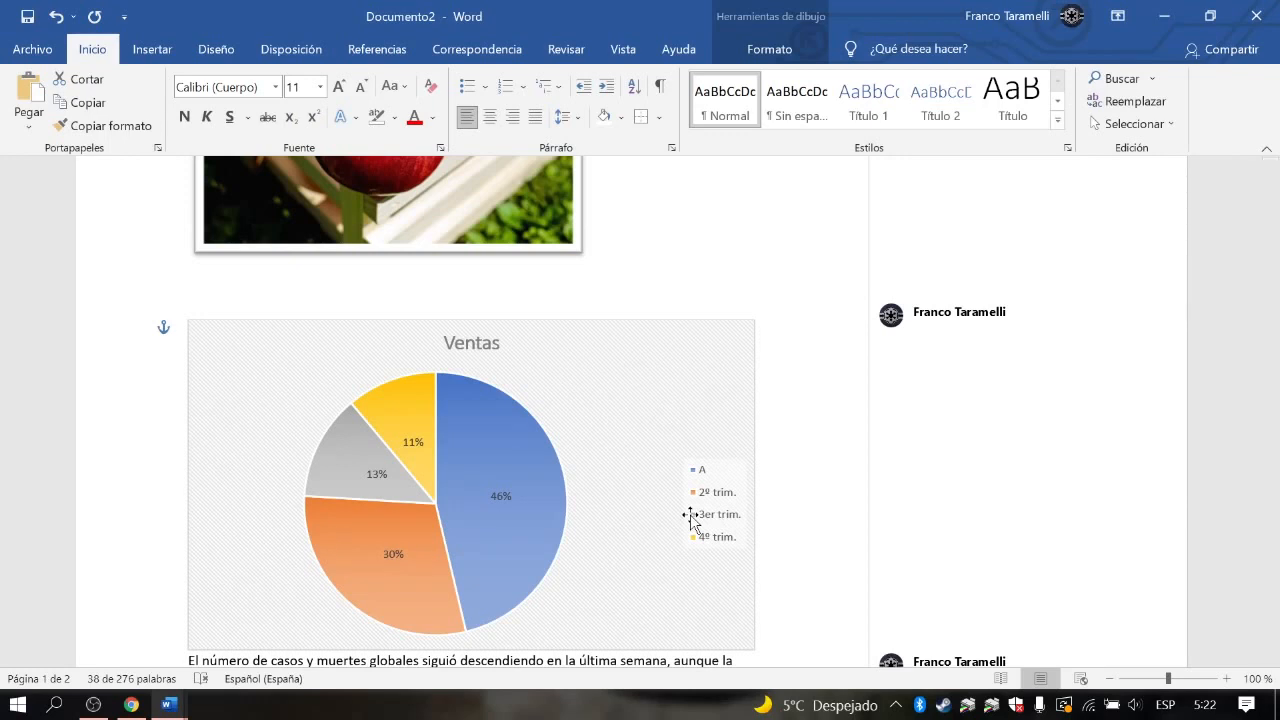
{"action": "scroll", "coordinate": [689, 517], "scroll_direction": "up", "scroll_amount": 3}
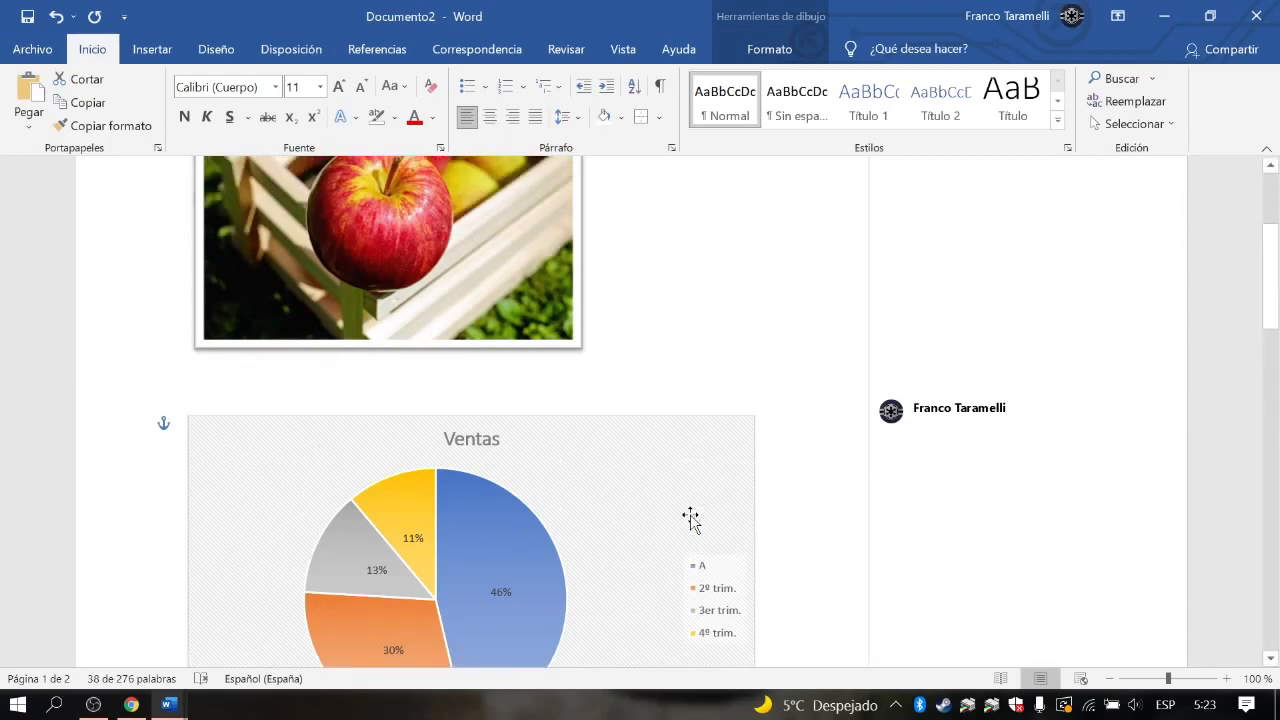
{"action": "scroll", "coordinate": [689, 517], "scroll_direction": "up", "scroll_amount": 4}
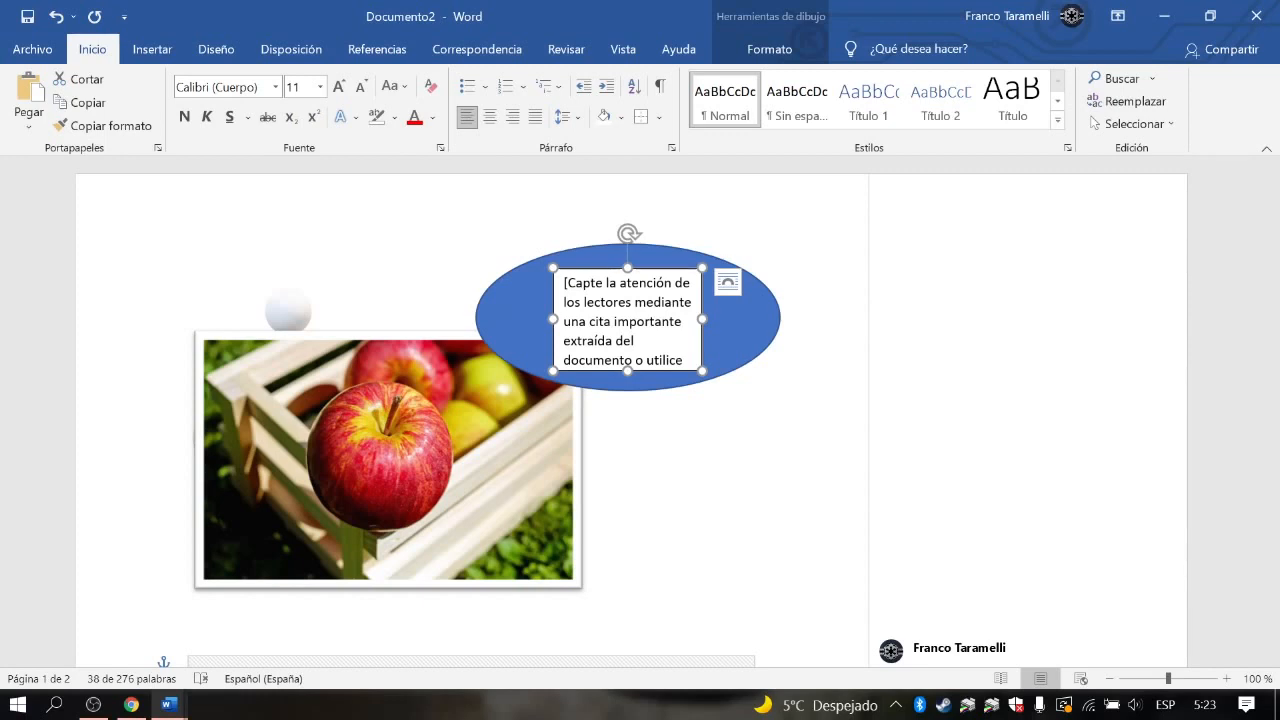
{"action": "scroll", "coordinate": [697, 563], "scroll_direction": "down", "scroll_amount": 3}
{"action": "scroll", "coordinate": [697, 563], "scroll_direction": "up", "scroll_amount": 3}
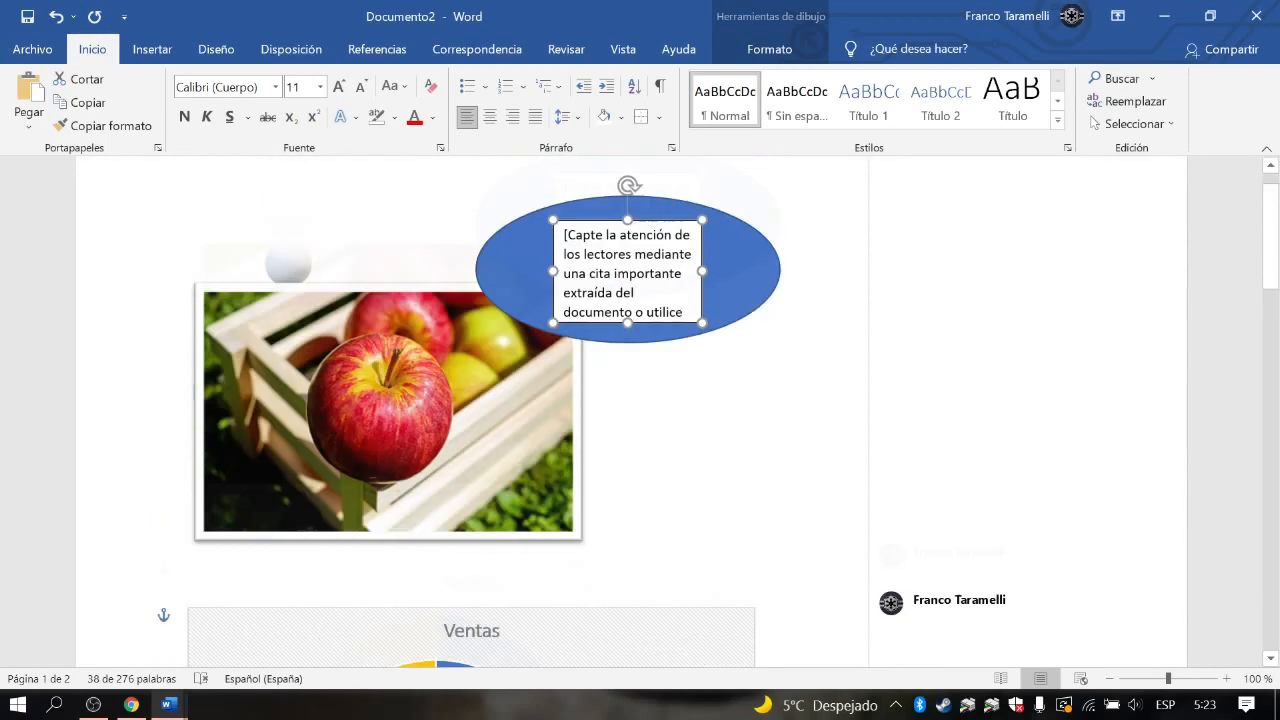